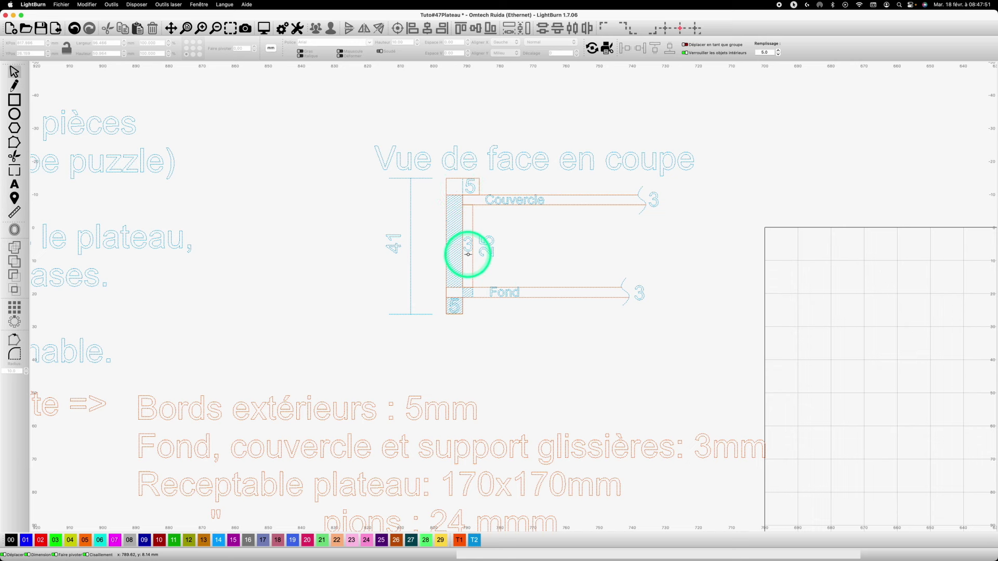
# - Draw a rectangle on the empty page and set its width to 186 mm and its height to 210 mm
pyautogui.scroll(-1, 468, 254)
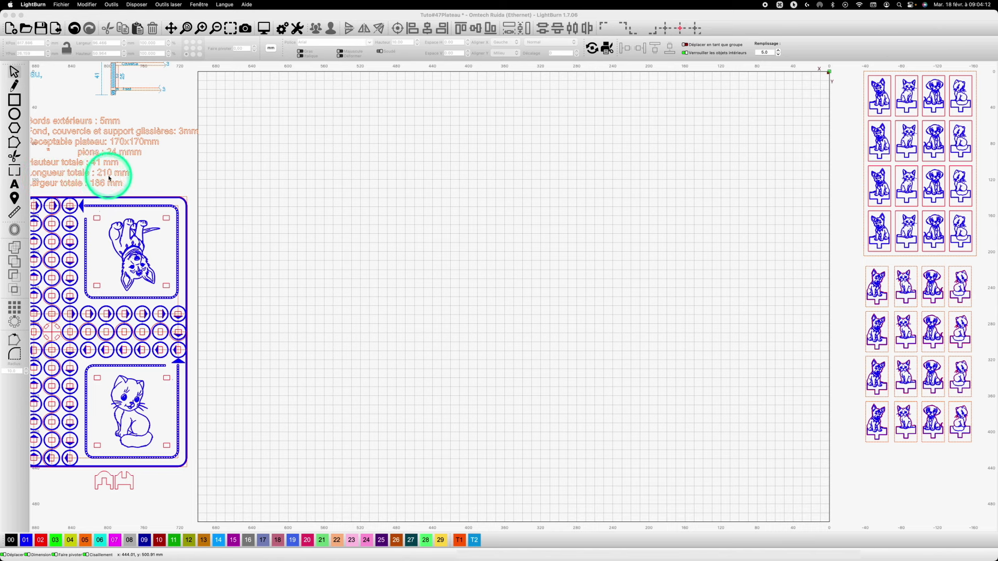
pyautogui.click(14, 99)
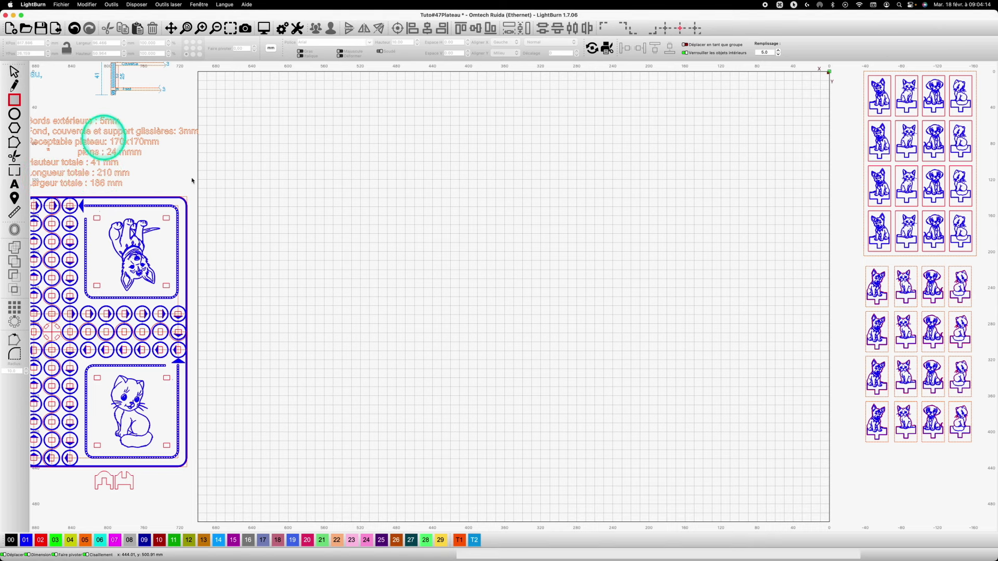
pyautogui.moveTo(378, 210); pyautogui.dragTo(660, 389)
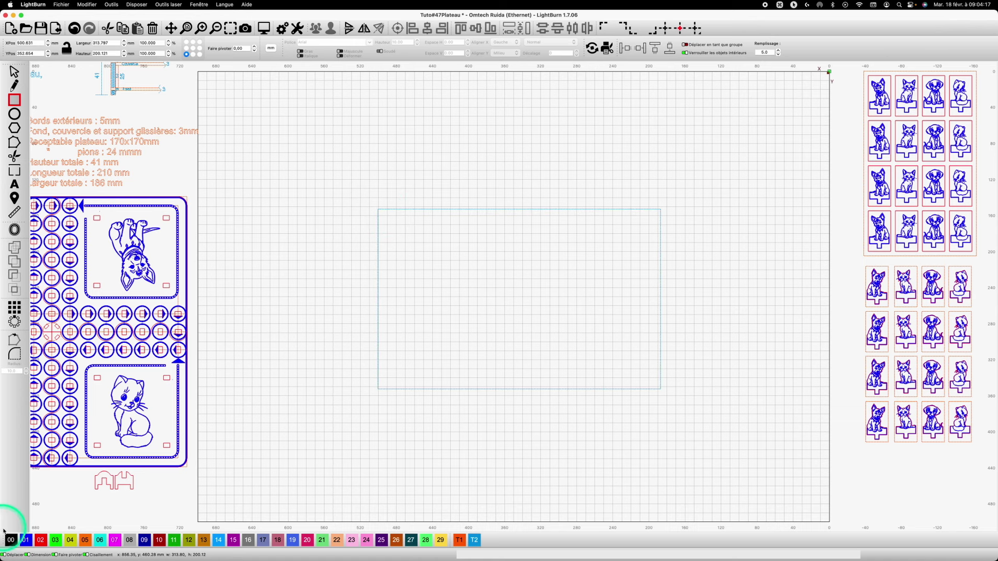
pyautogui.click(119, 44)
pyautogui.write('1')
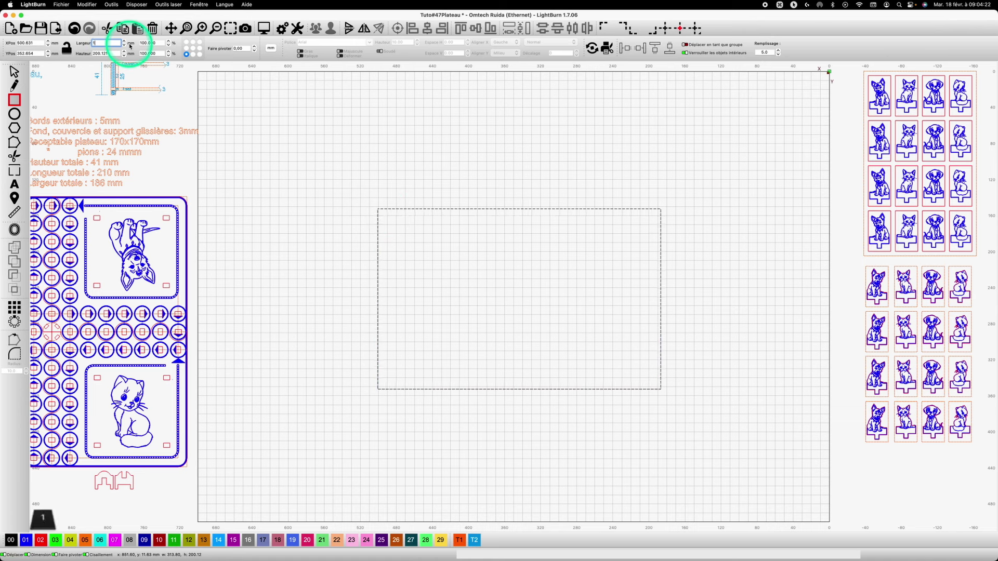
pyautogui.write('86')
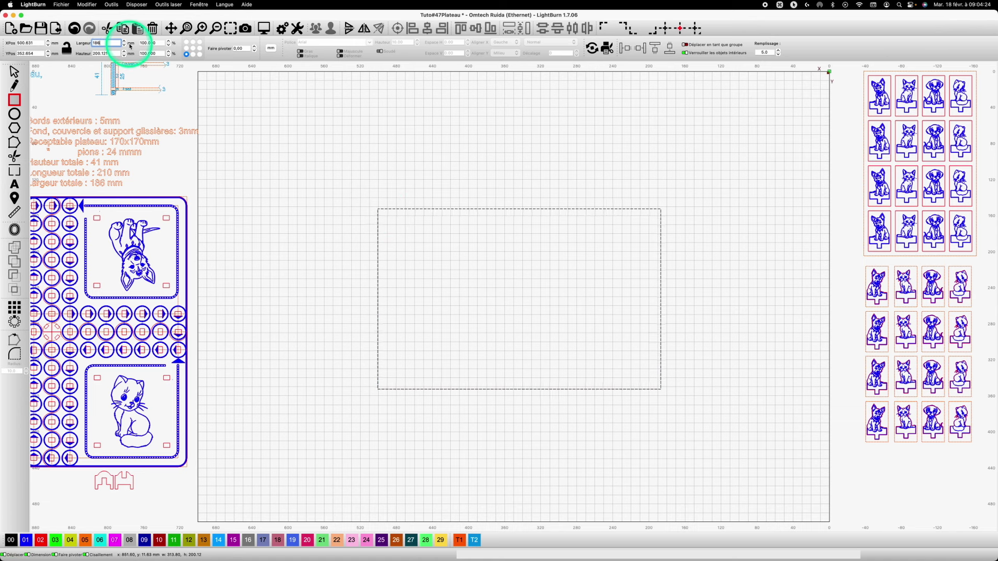
pyautogui.press('Tab')
pyautogui.write('210')
pyautogui.press('Return')
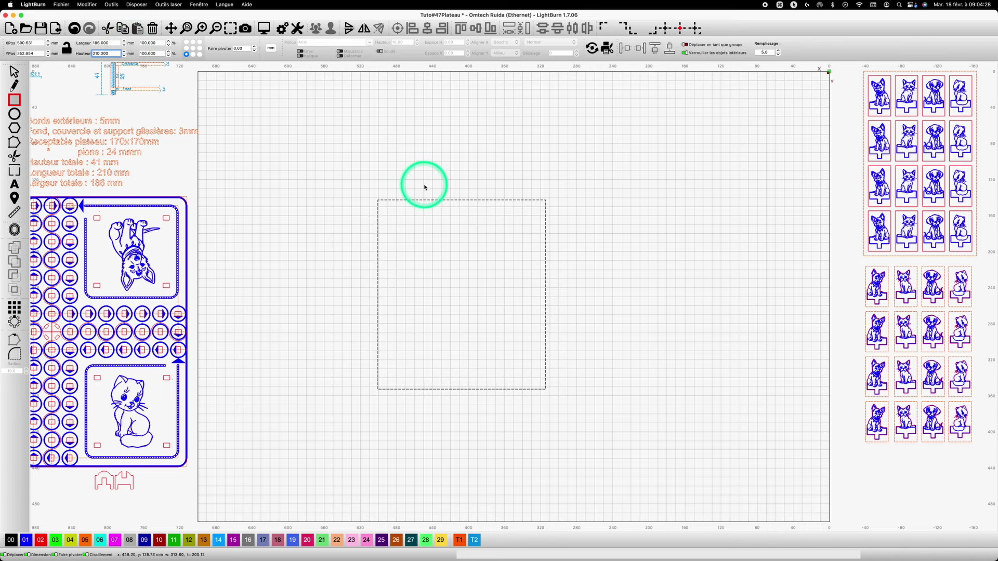
# - Move the 186 × 210 mm rectangle to the centre of the page and deselect it
pyautogui.press('Escape')
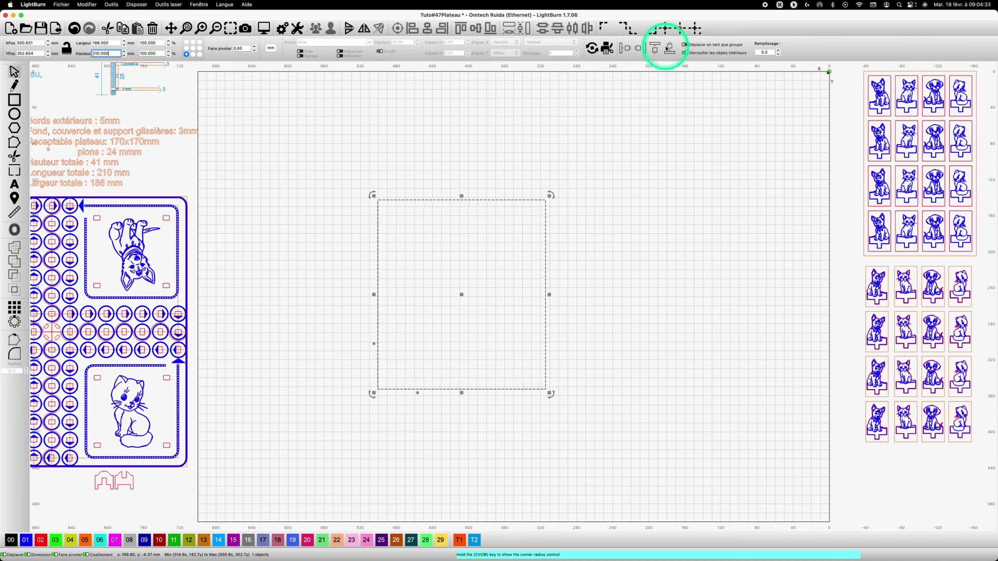
pyautogui.click(666, 28)
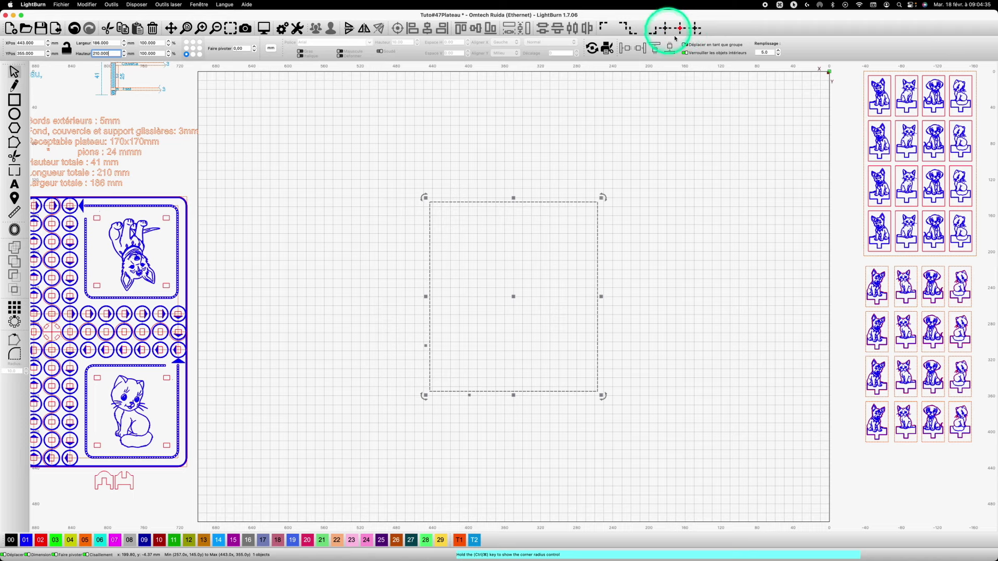
pyautogui.click(726, 260)
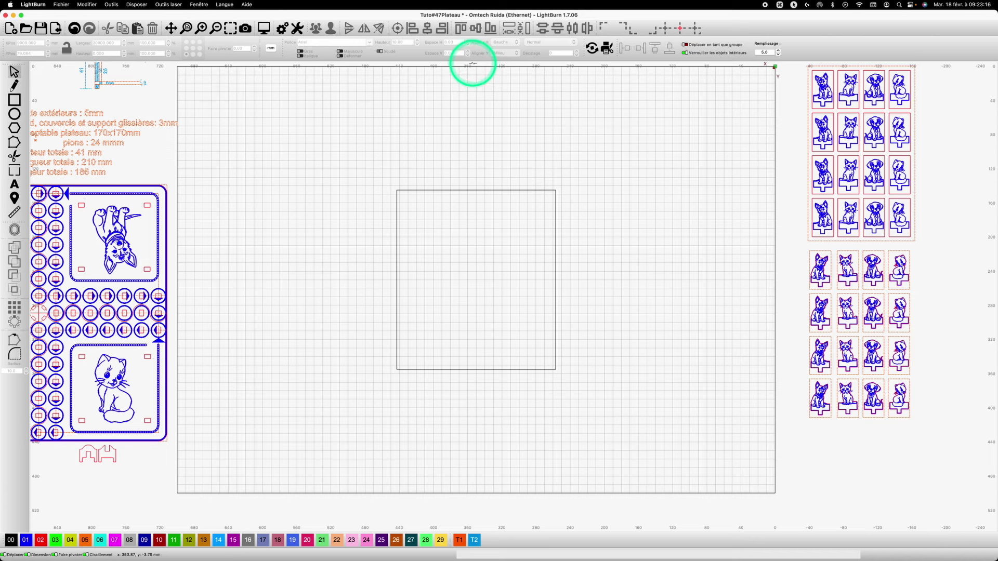
# - Place a horizontal ruler guide line on the rectangle's upper edge and view the guide's full length
pyautogui.moveTo(473, 63); pyautogui.dragTo(474, 191)
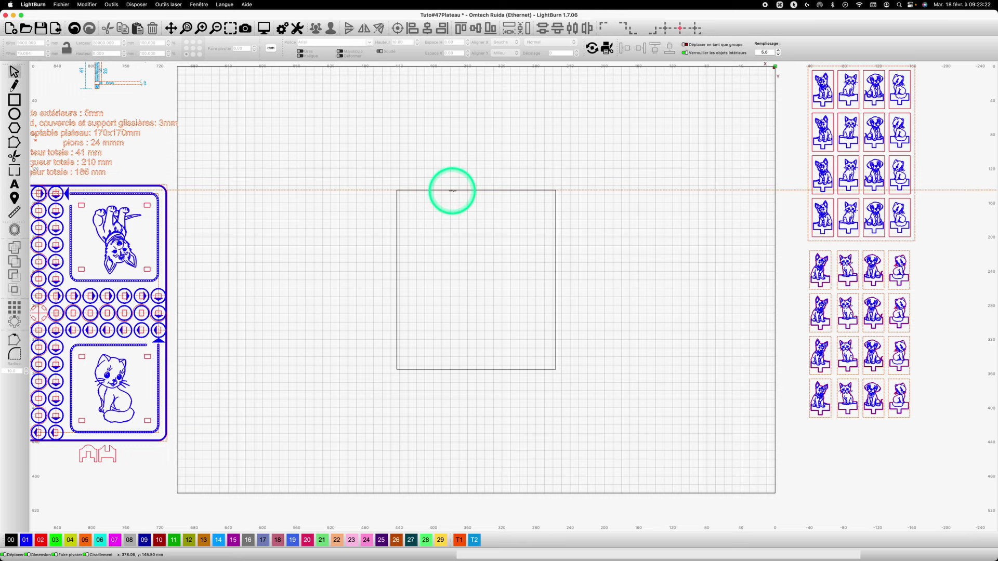
pyautogui.scroll(1, 452, 190)
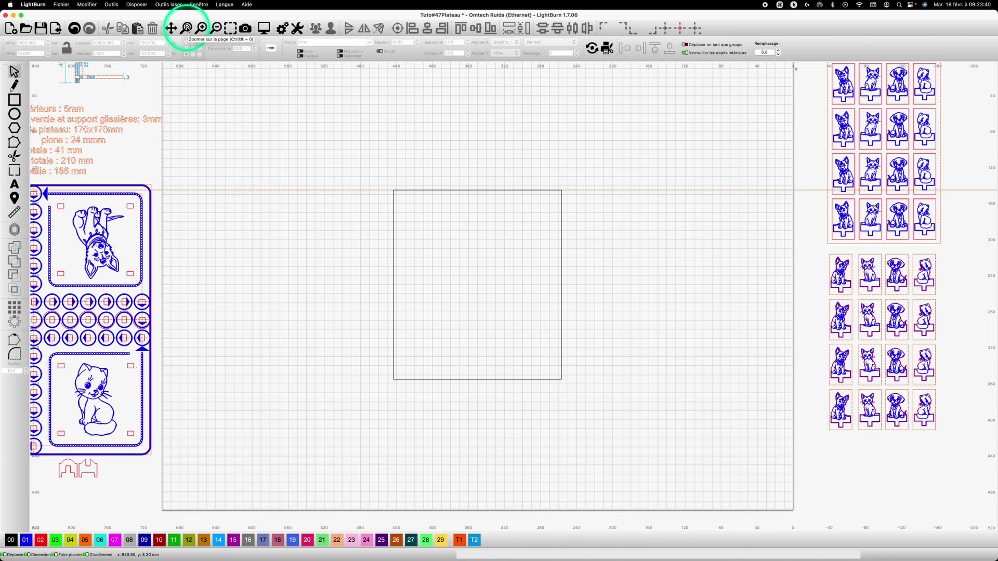
pyautogui.click(231, 28)
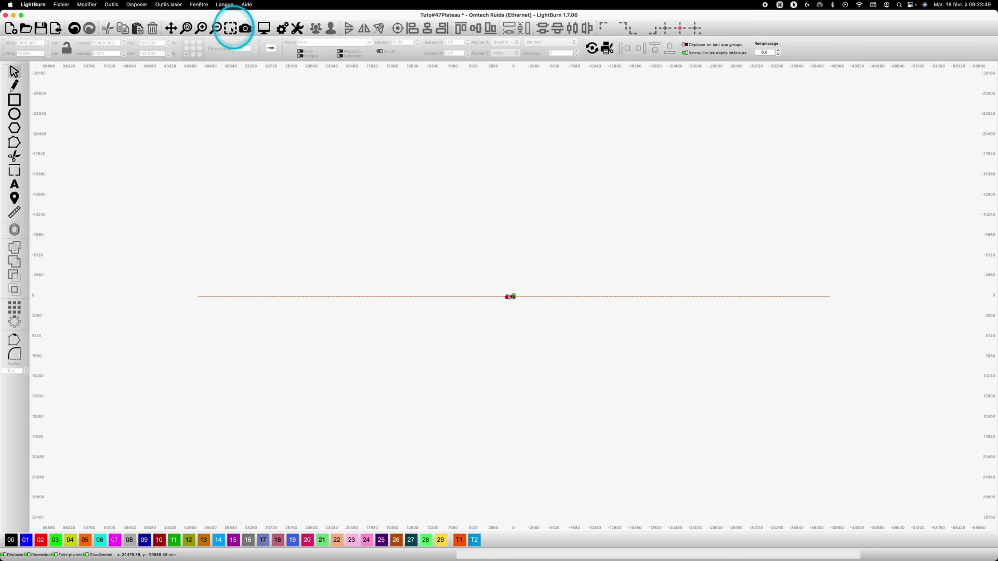
pyautogui.click(262, 28)
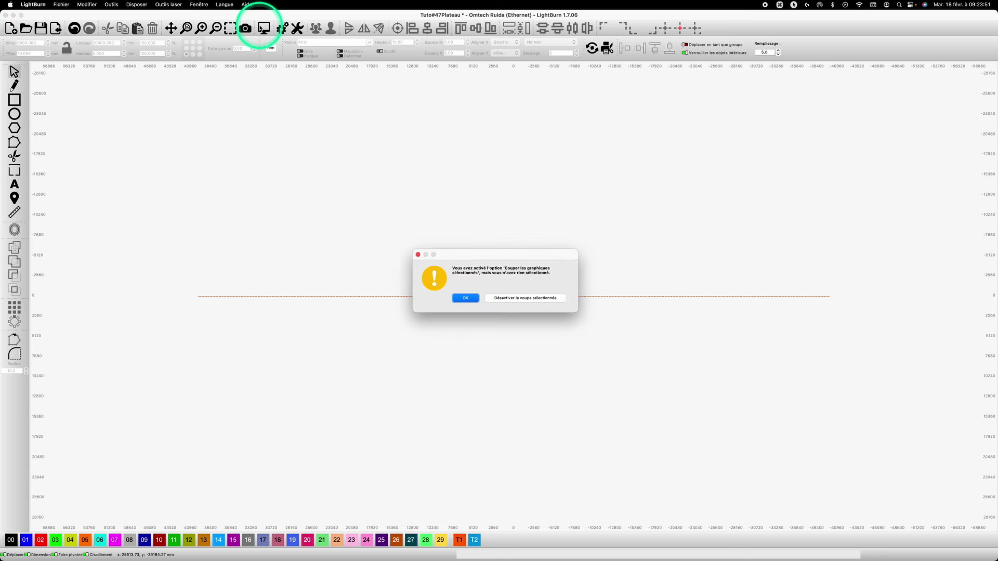
pyautogui.press('Escape')
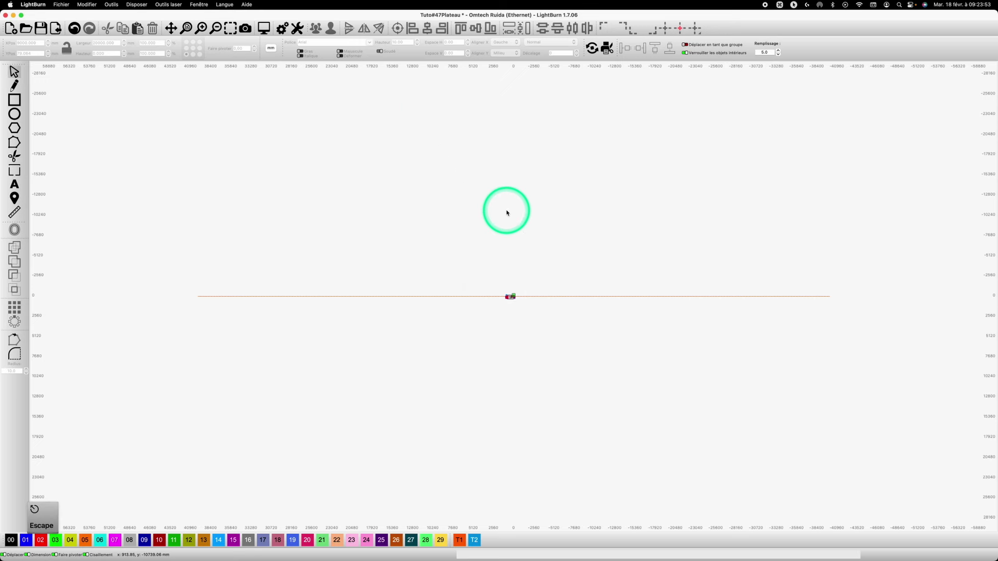
pyautogui.click(186, 27)
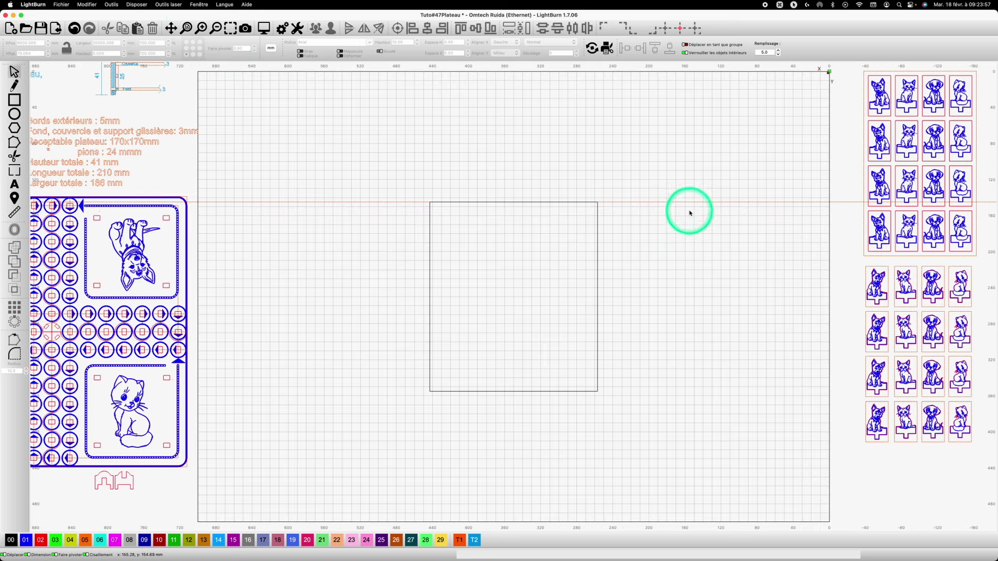
# - Delete the horizontal ruler guide line from the rectangle's upper edge
pyautogui.click(369, 203)
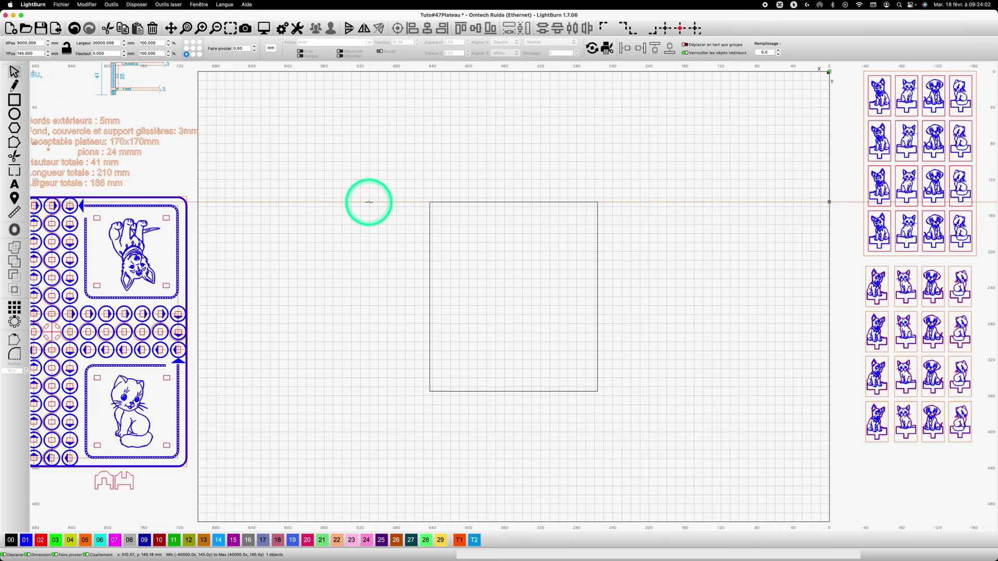
pyautogui.press('Delete')
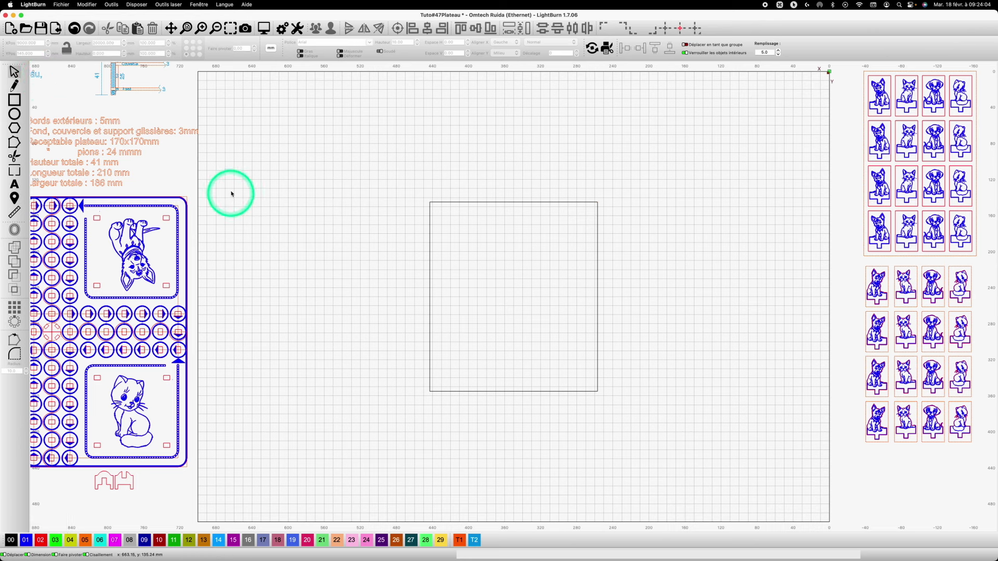
# - Draw a straight horizontal line about 700 mm long across the full page width, above the rectangle
pyautogui.click(14, 86)
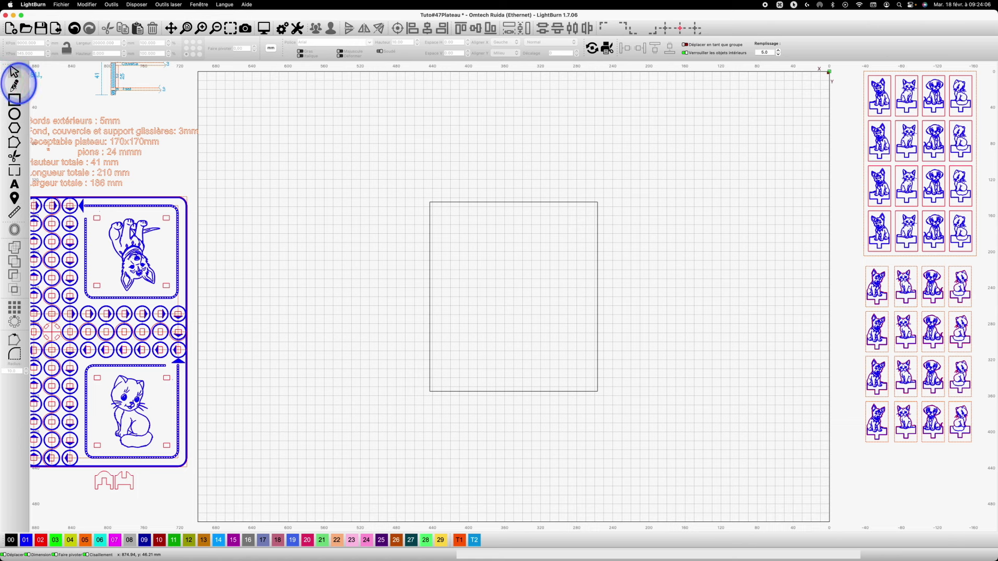
pyautogui.click(198, 162)
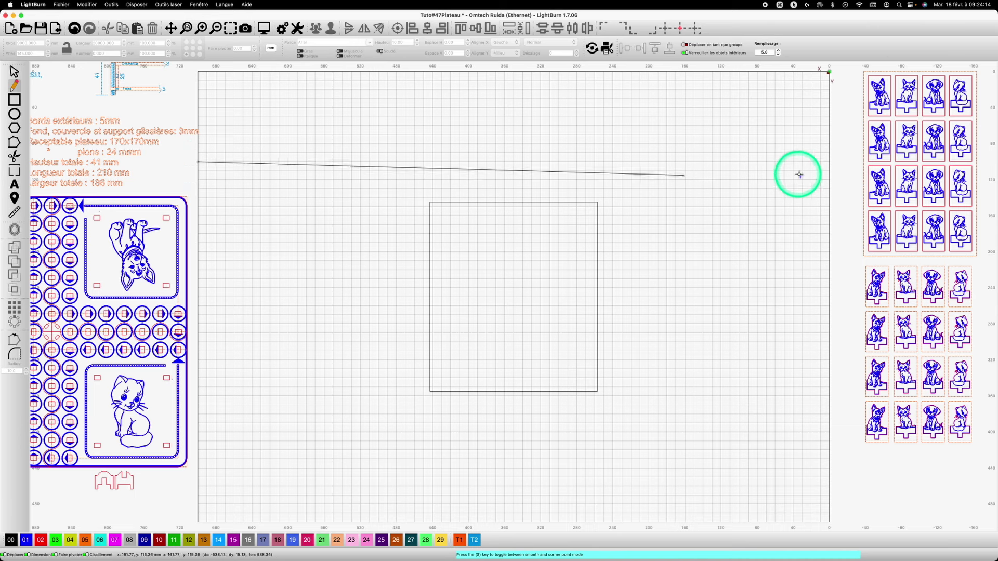
pyautogui.press('shift')
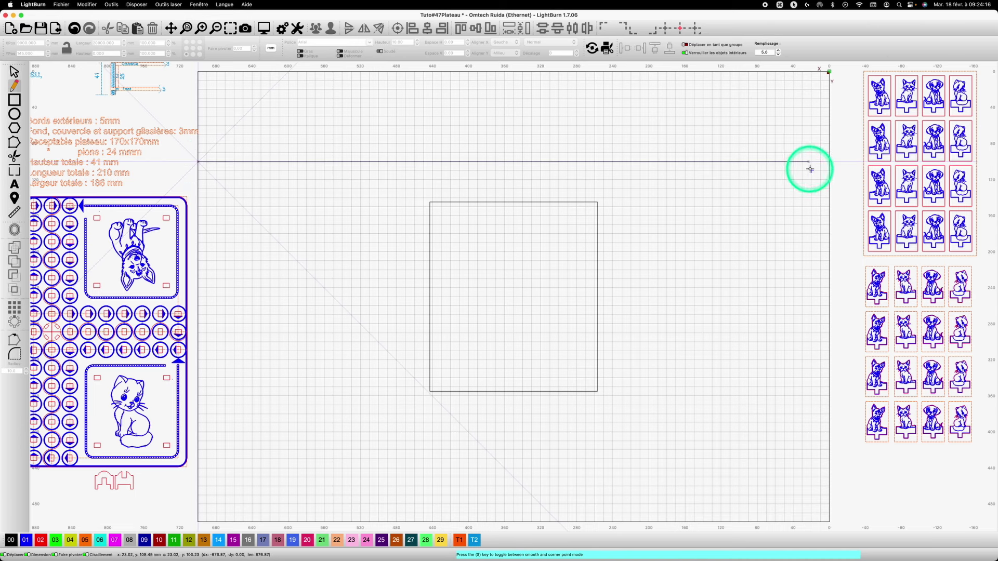
pyautogui.click(830, 163)
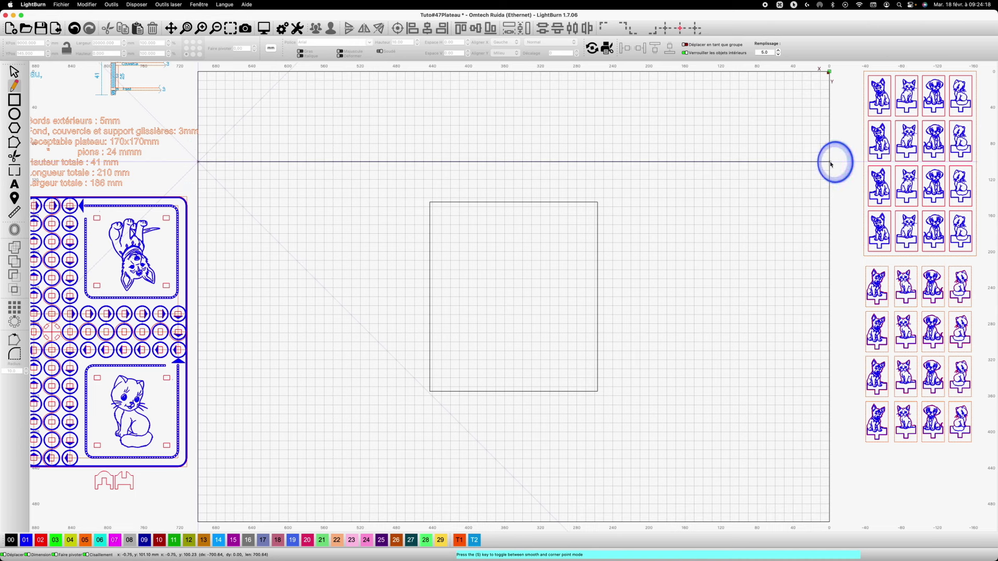
pyautogui.press('Escape')
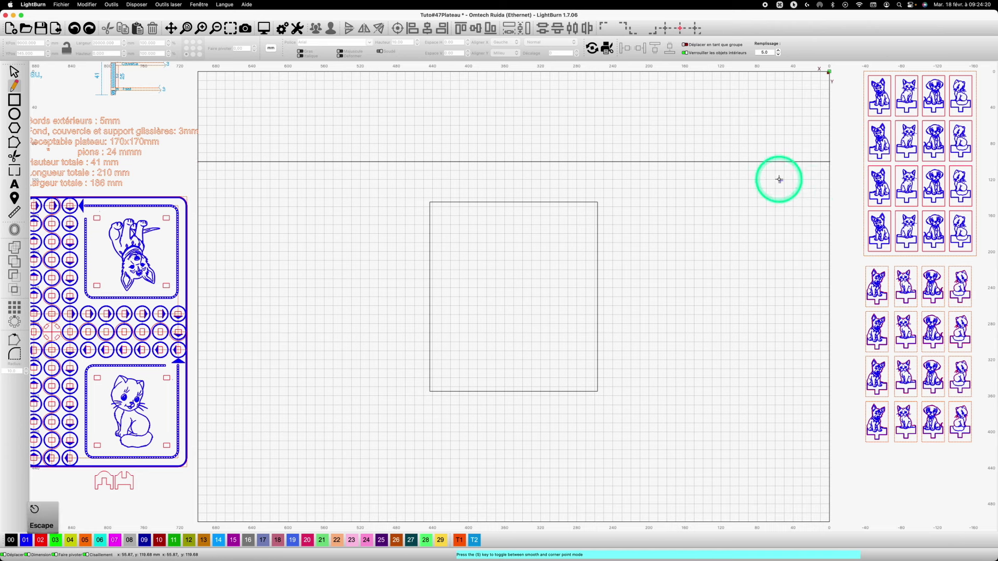
# - Assign the horizontal line to tool layer T1 and snap it onto the rectangle's upper edge
pyautogui.click(14, 73)
pyautogui.click(356, 161)
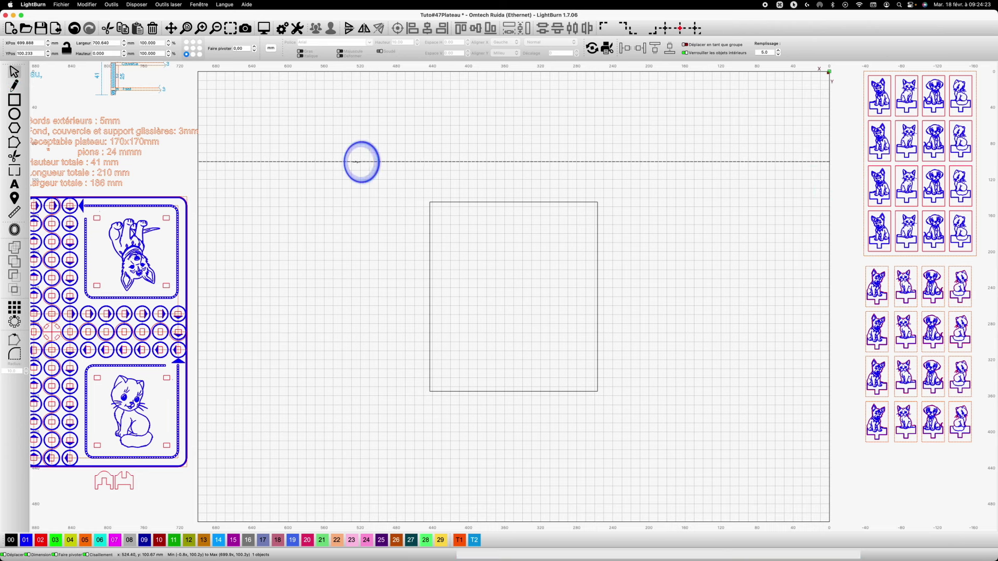
pyautogui.click(459, 540)
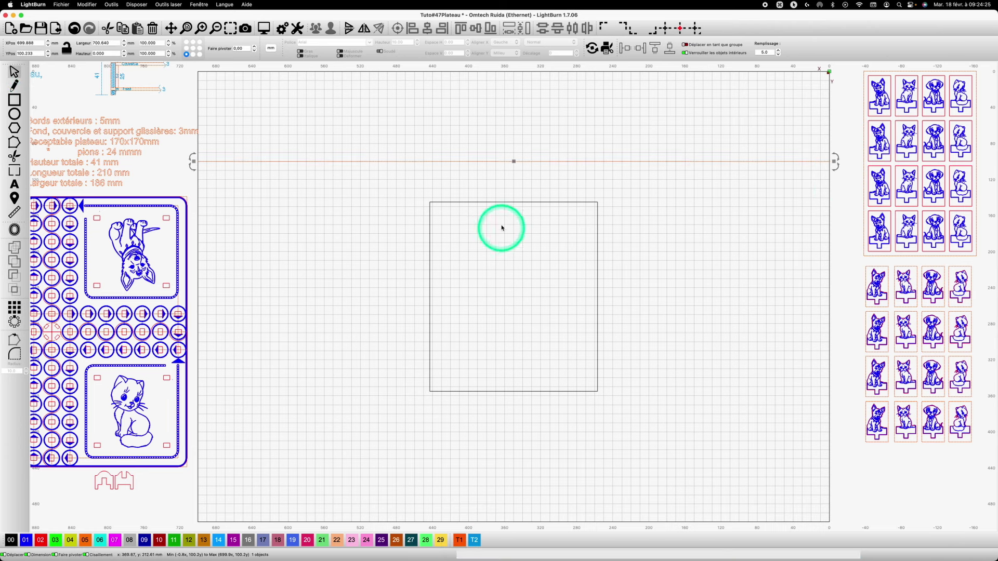
pyautogui.click(512, 178)
pyautogui.moveTo(512, 178); pyautogui.dragTo(516, 203)
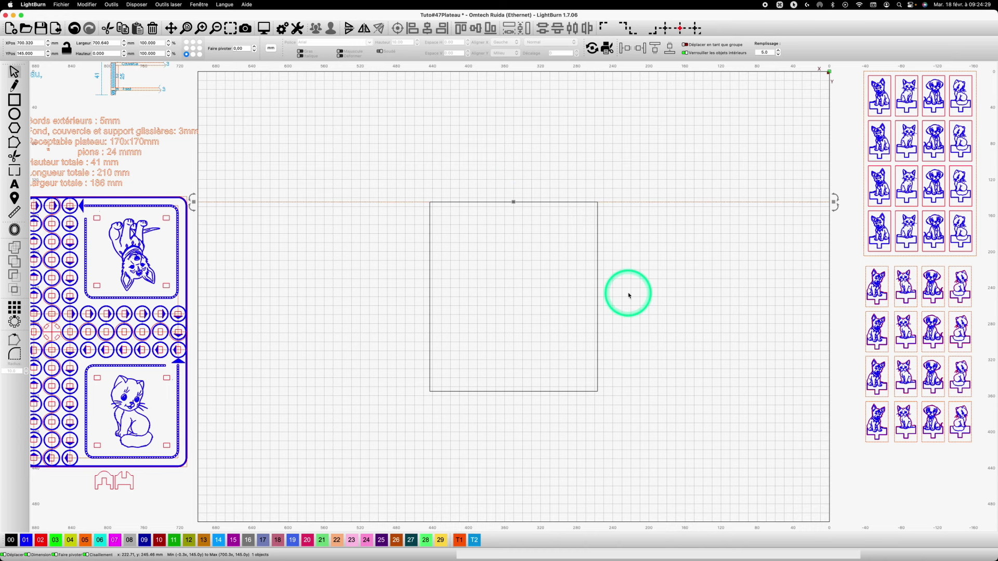
# - Copy the horizontal guide line and snap the copy onto the rectangle's lower edge
pyautogui.press('super+c')
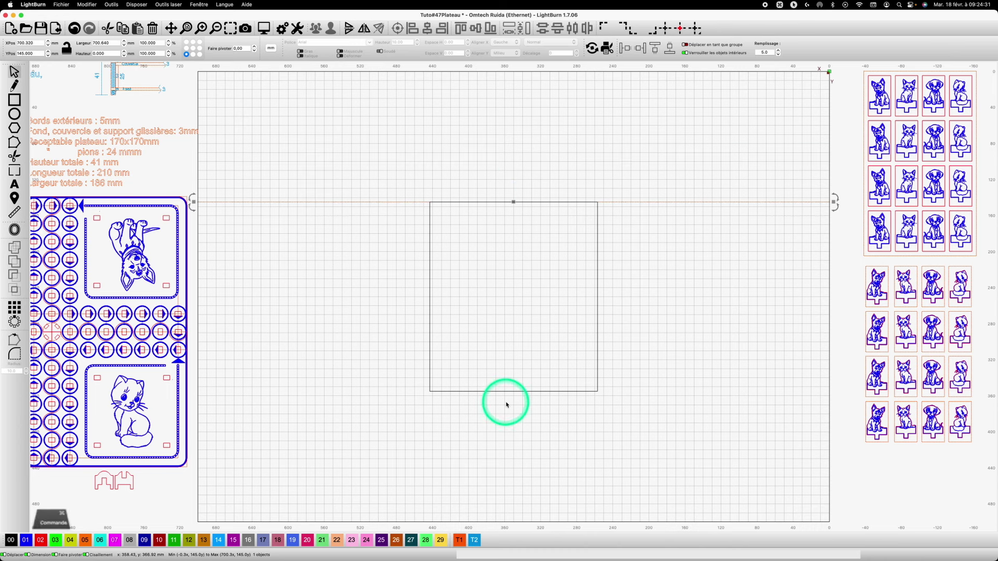
pyautogui.press('super+v')
pyautogui.moveTo(508, 401); pyautogui.dragTo(515, 392)
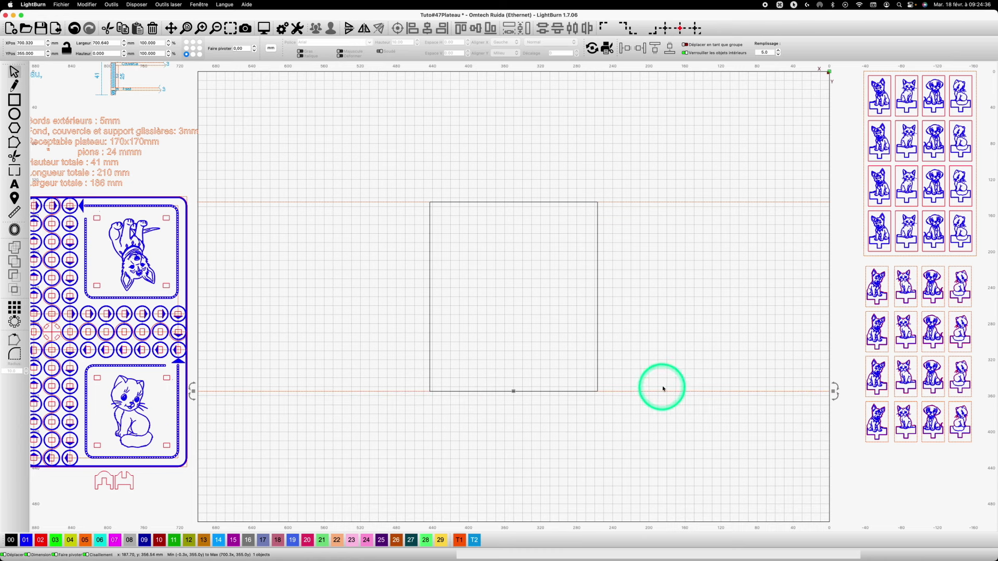
# - Draw a straight vertical line about 499 mm long over the full page height, beside the rectangle's left edge, on tool layer T1
pyautogui.click(406, 73)
pyautogui.press('super+l')
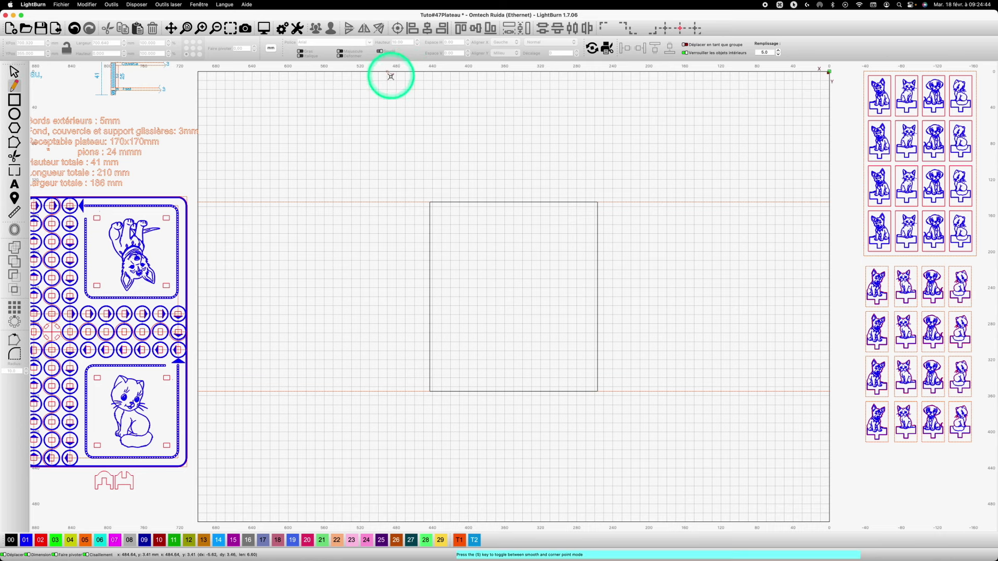
pyautogui.click(388, 72)
pyautogui.click(387, 521)
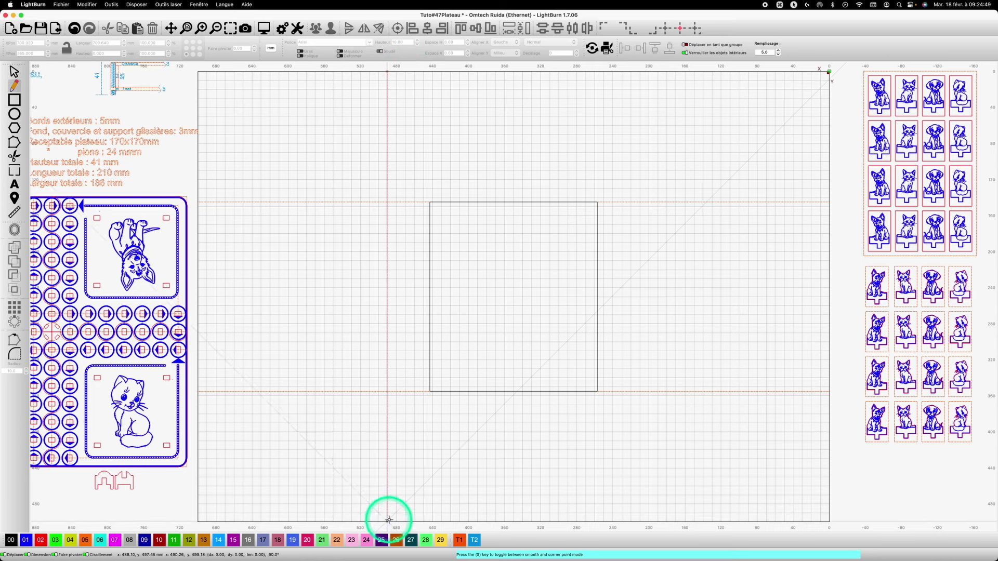
pyautogui.press('capslock')
pyautogui.press('Escape')
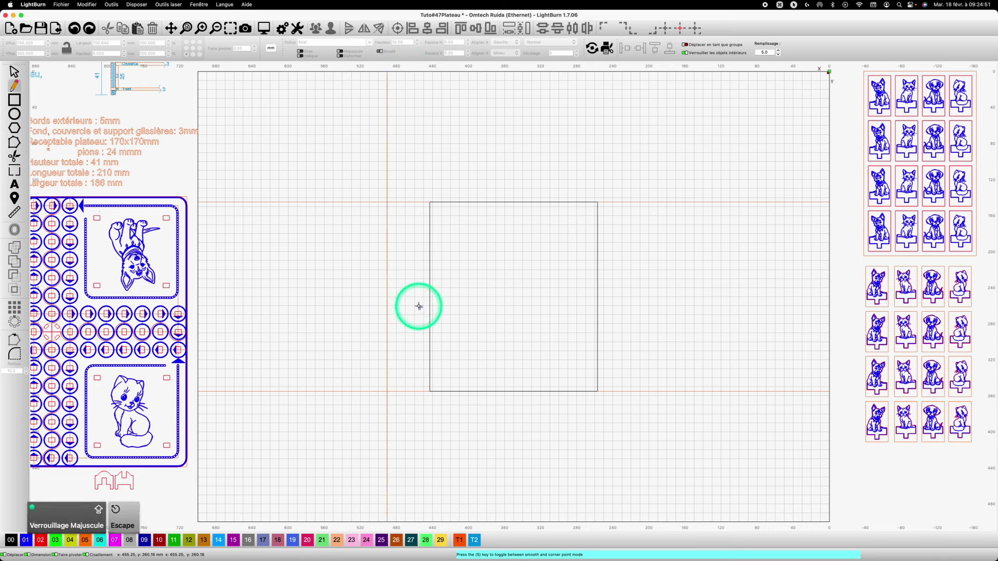
# - Place a copy of the vertical guide line on the rectangle's right edge and snap the original onto its left edge
pyautogui.click(387, 296)
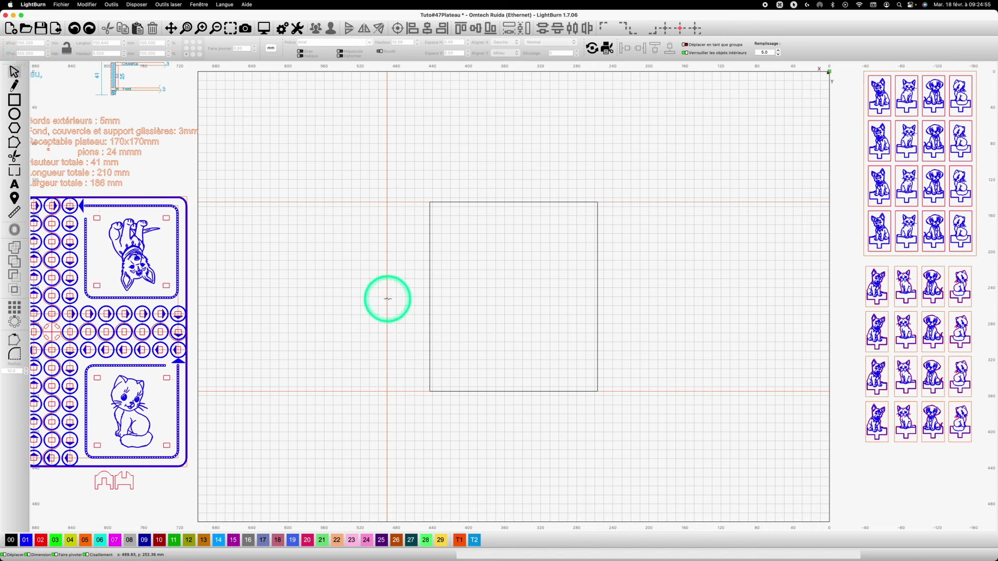
pyautogui.press('super+c')
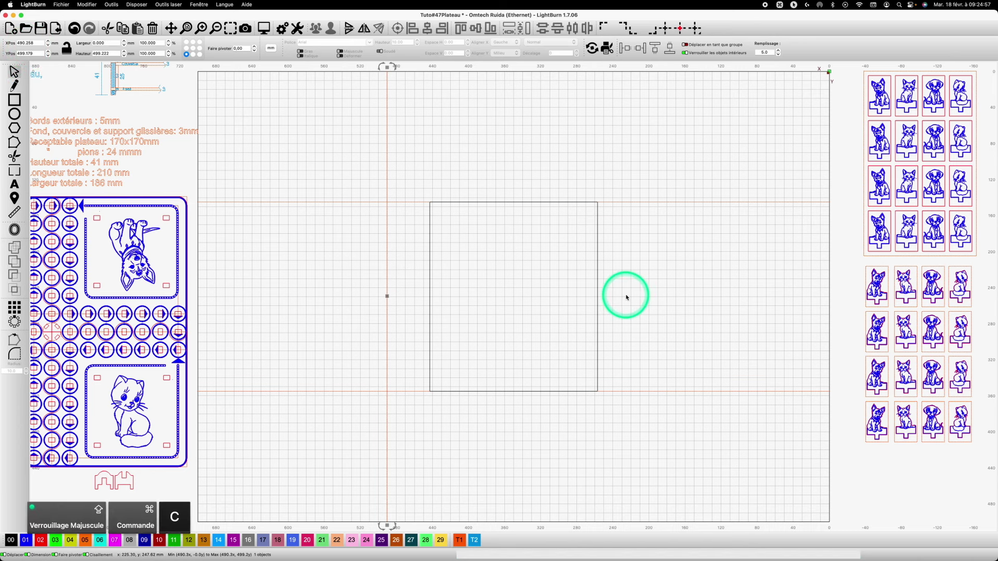
pyautogui.press('super+v')
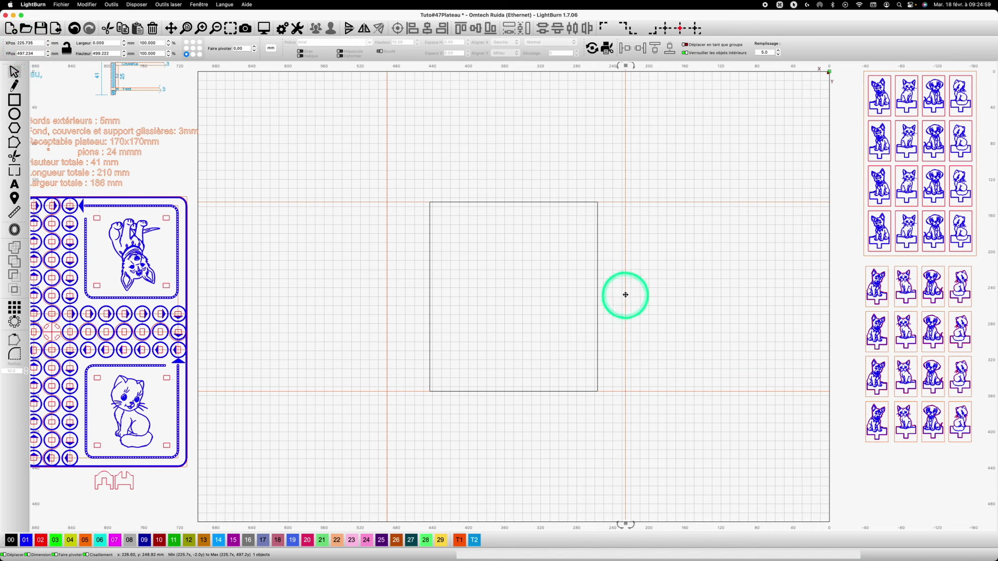
pyautogui.moveTo(625, 295); pyautogui.dragTo(594, 292)
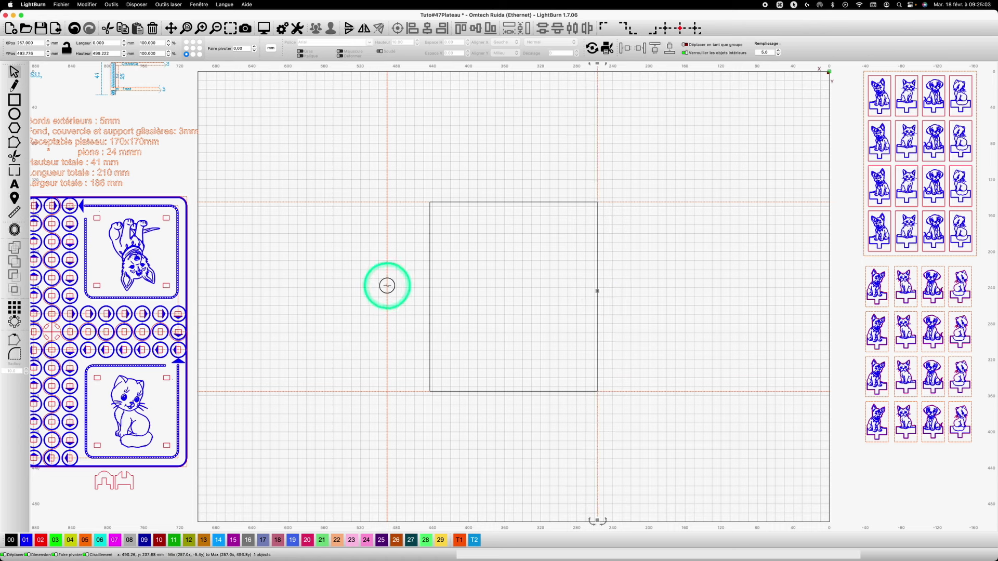
pyautogui.moveTo(404, 298); pyautogui.dragTo(427, 297)
pyautogui.moveTo(428, 298); pyautogui.dragTo(430, 298)
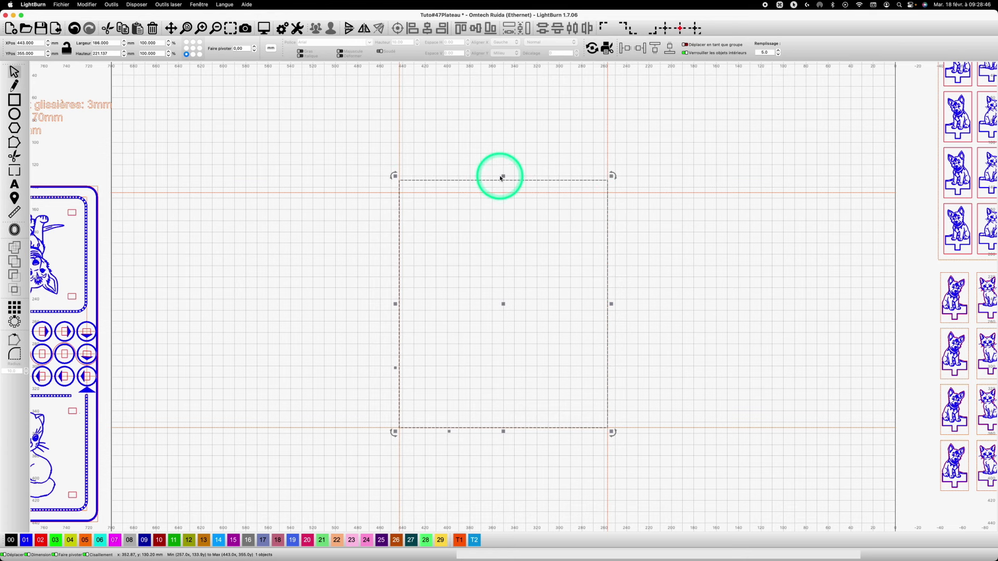
# - Undo the base rectangle's stretch and draw a rectangle about 29 mm wide and 210 mm tall to its right, between the horizontal guides
pyautogui.press('super+z')
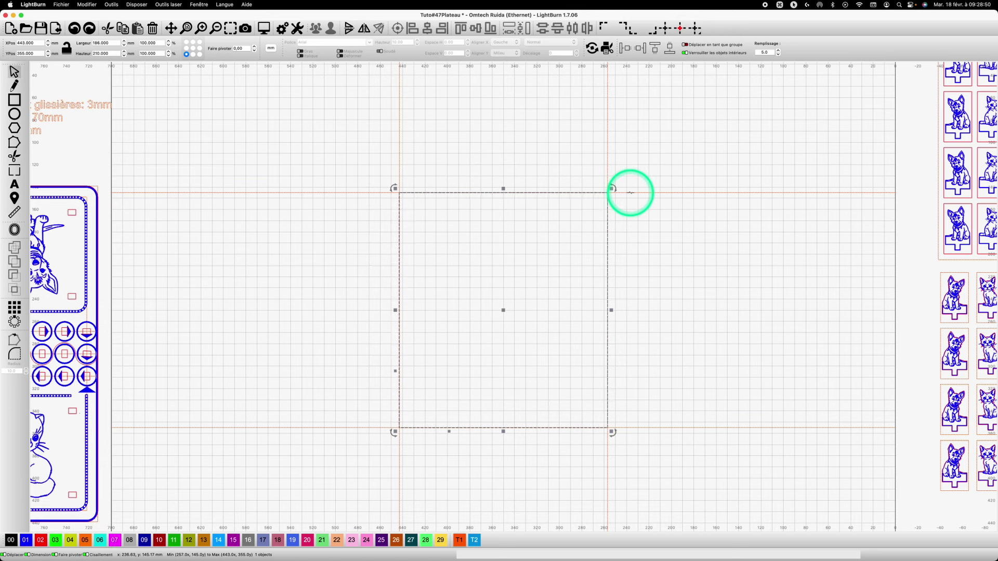
pyautogui.click(16, 97)
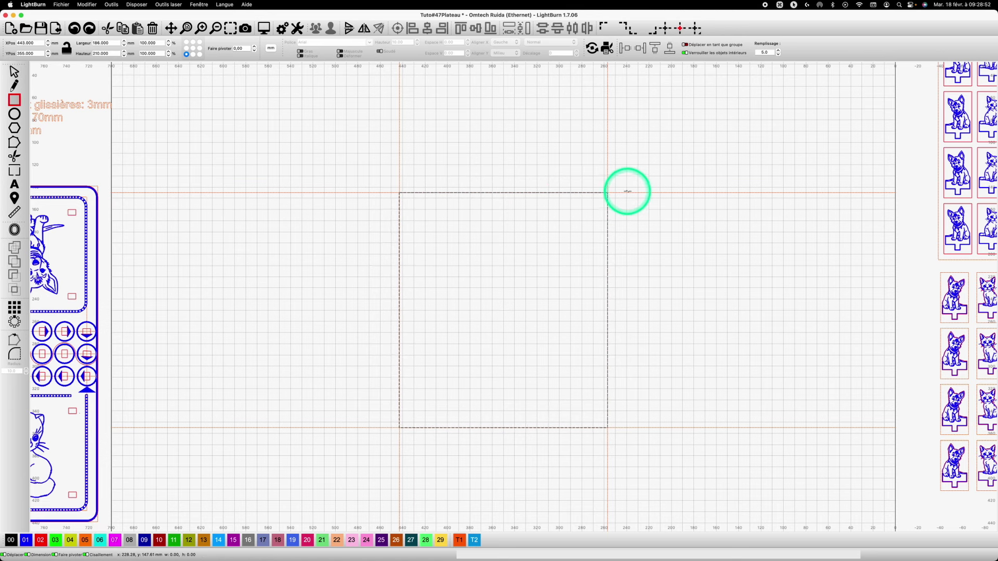
pyautogui.moveTo(629, 226); pyautogui.dragTo(693, 438)
pyautogui.moveTo(689, 424); pyautogui.dragTo(690, 426)
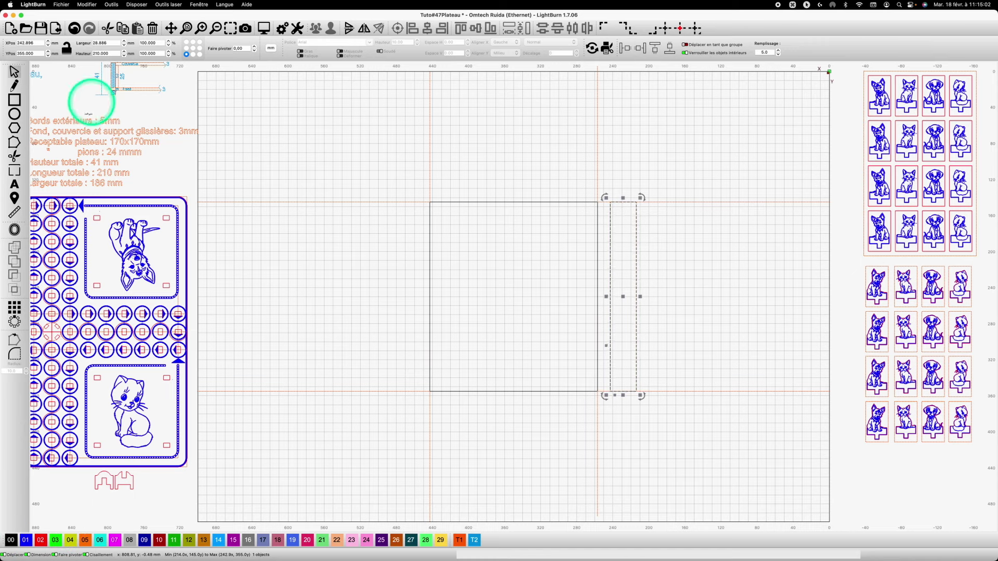
# - Set the width of the side panel right of the base to 41 mm
pyautogui.click(104, 54)
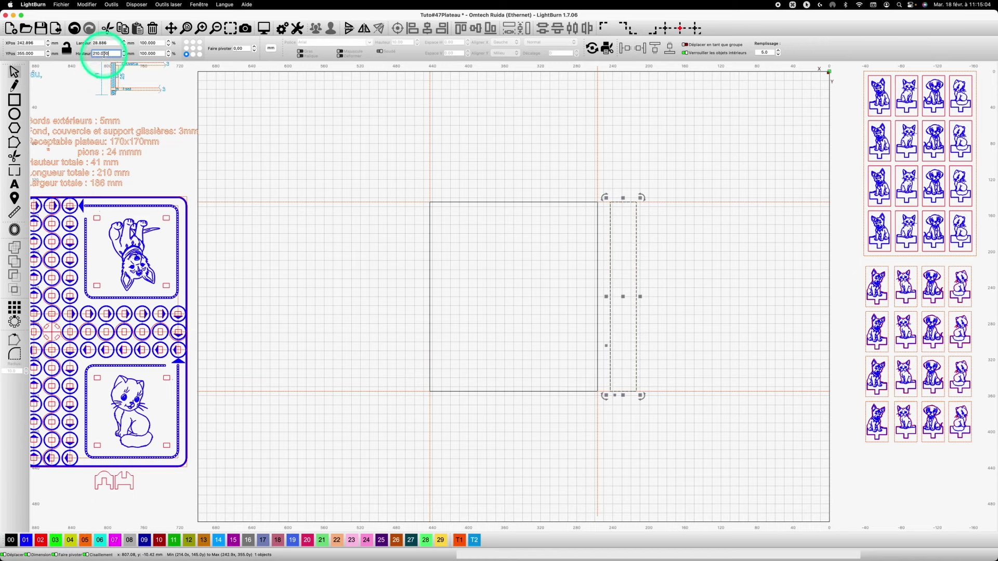
pyautogui.click(107, 42)
pyautogui.click(64, 47)
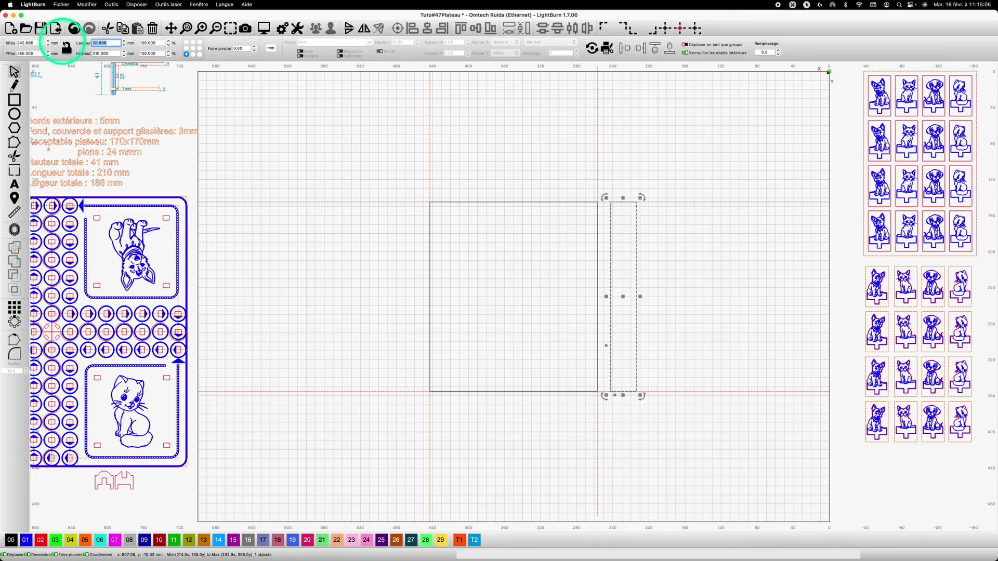
pyautogui.write('41')
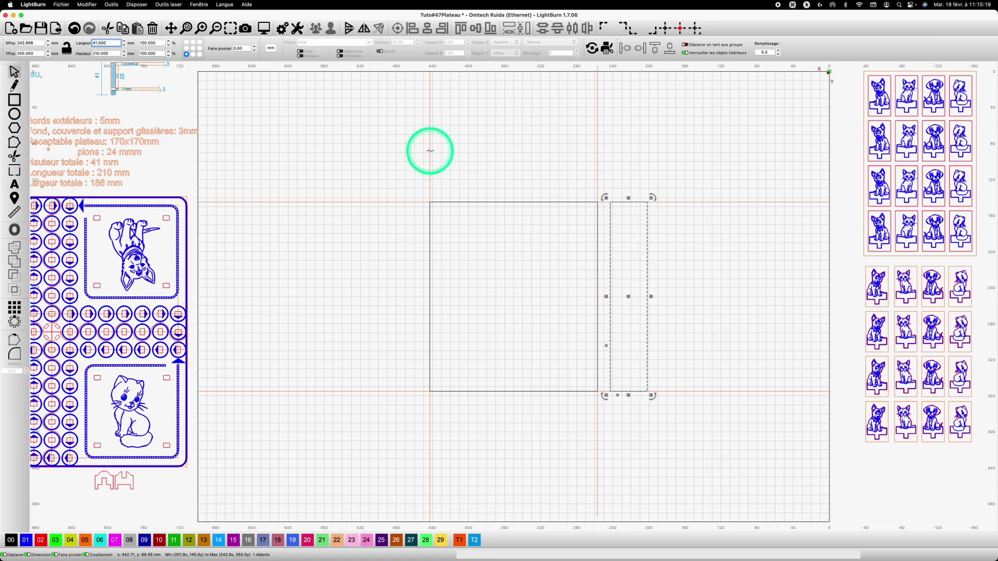
# - Draw a 186 mm wide rectangle above the base between the vertical guides and set its height to 41 mm
pyautogui.press('super+r')
pyautogui.moveTo(429, 138); pyautogui.dragTo(598, 181)
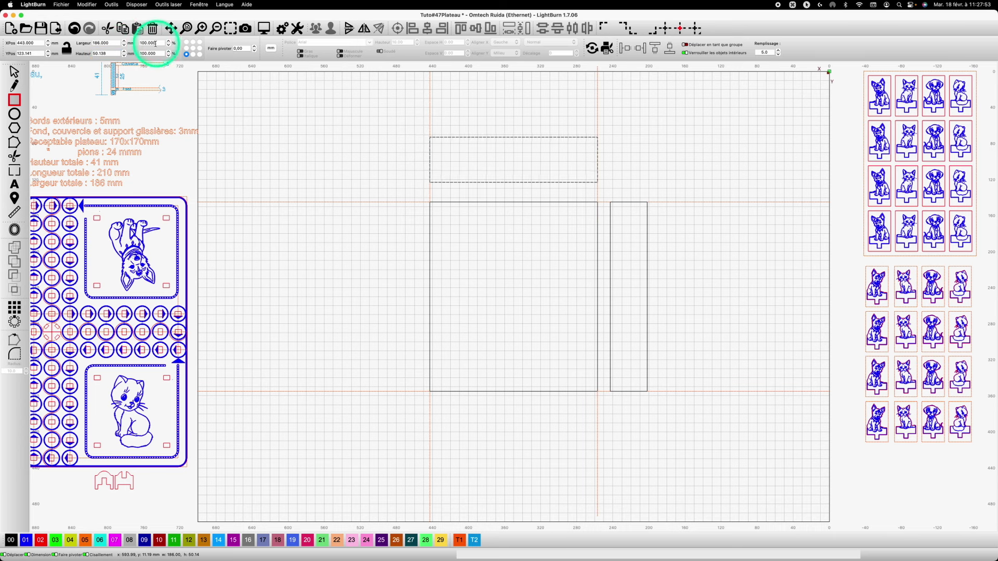
pyautogui.moveTo(116, 52); pyautogui.dragTo(92, 54)
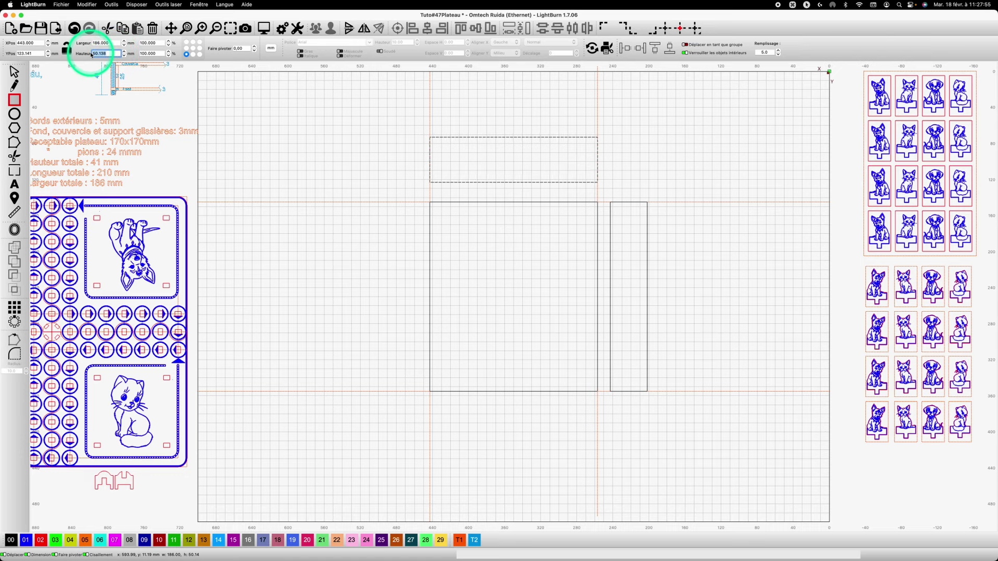
pyautogui.write('41')
pyautogui.press('Return')
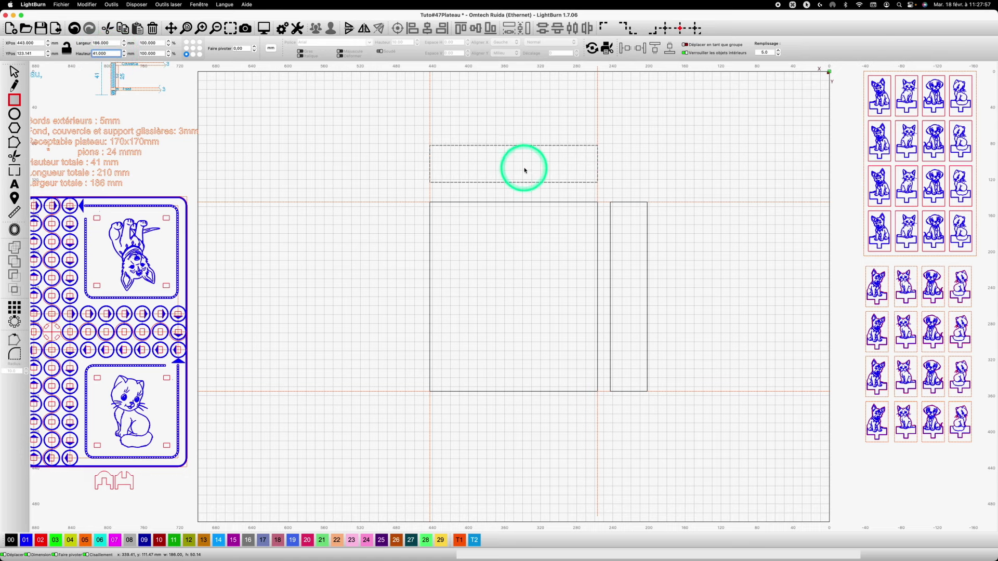
# - Copy the 186 × 41 mm panel and place the copy below the base, aligned between the vertical guides
pyautogui.press('super+c')
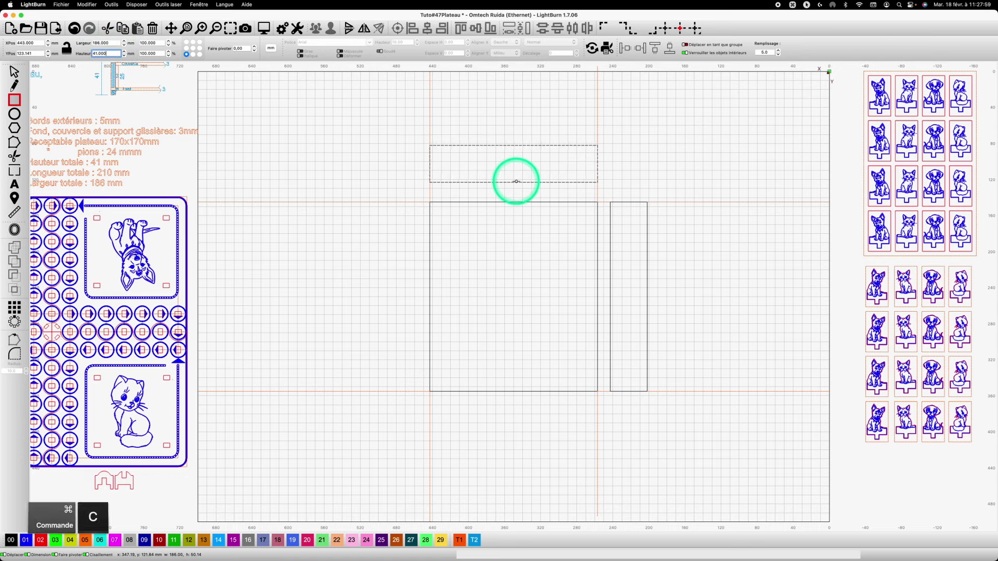
pyautogui.press('super+v')
pyautogui.moveTo(424, 409); pyautogui.dragTo(435, 408)
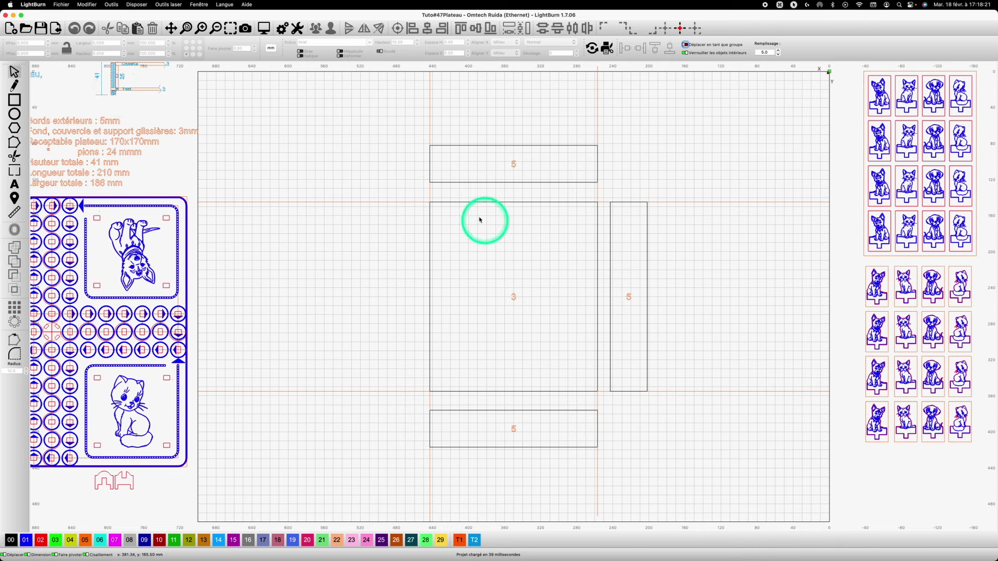
# - Draw a 186 mm wide strip along the upper panel's lower edge and set its height to 5 mm
pyautogui.click(14, 99)
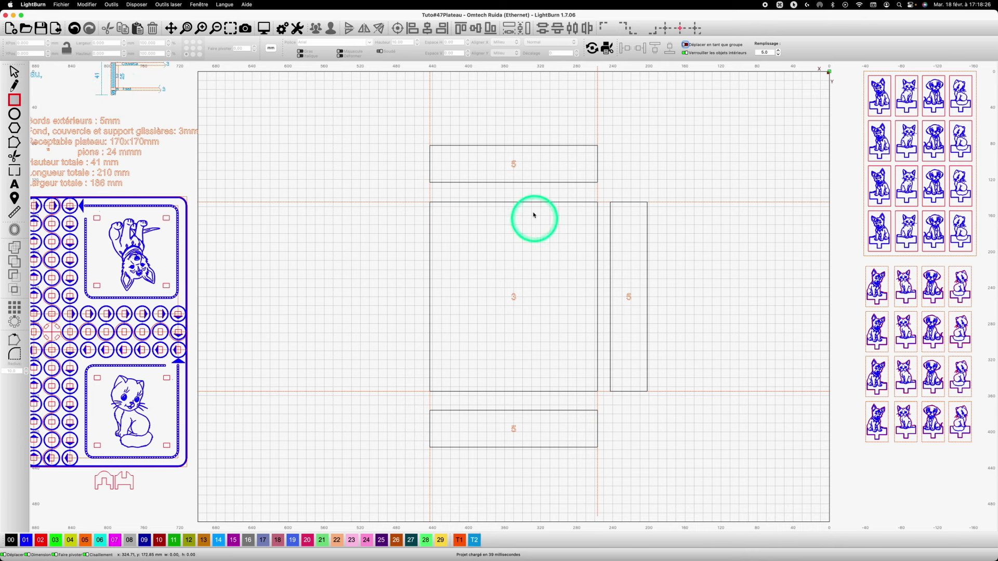
pyautogui.moveTo(430, 176); pyautogui.dragTo(598, 183)
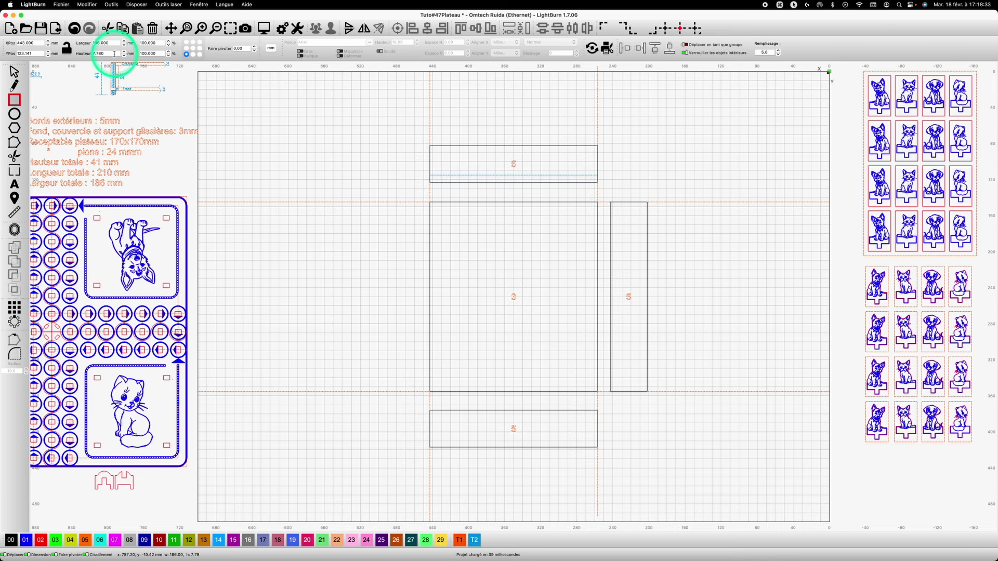
pyautogui.click(110, 54)
pyautogui.click(67, 48)
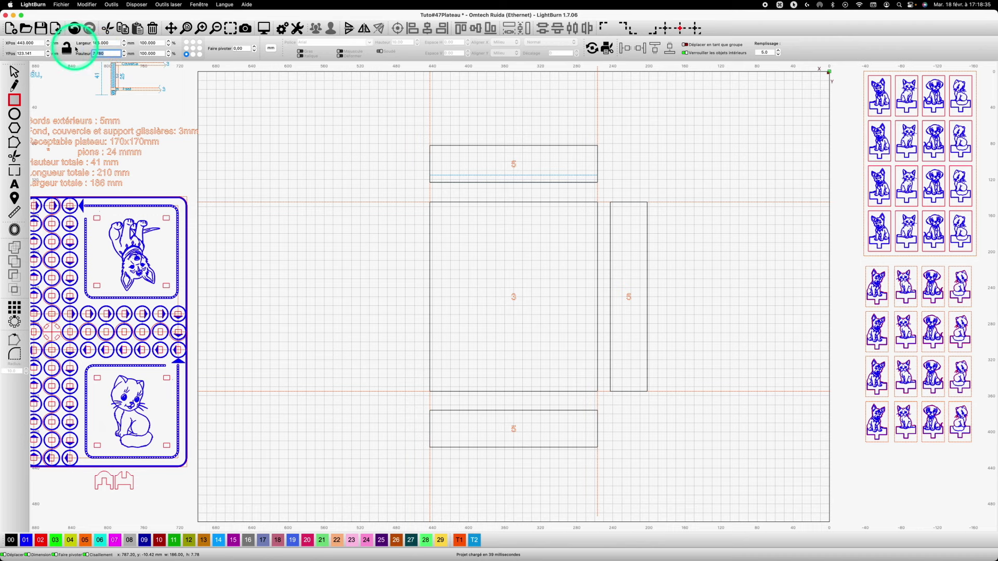
pyautogui.write('5')
pyautogui.press('Return')
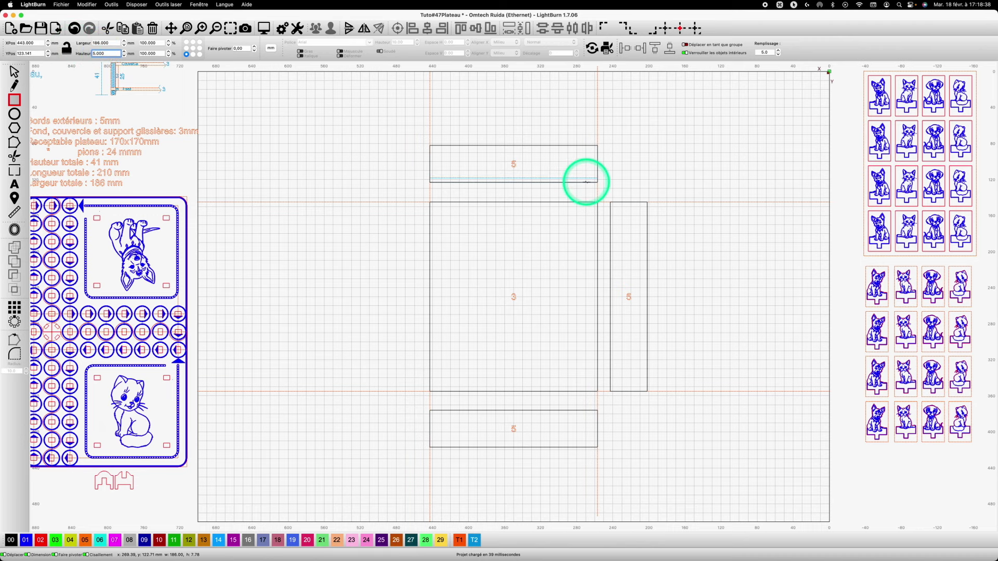
# - Copy the 186 × 5 mm strip and snap the copy inside the upper edge of the panel below the base
pyautogui.scroll(4, 585, 182)
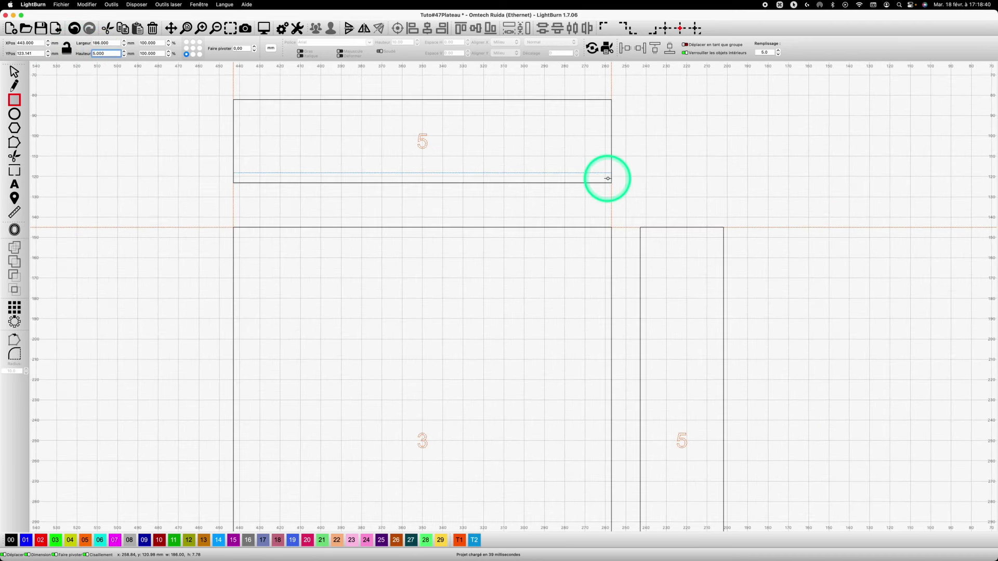
pyautogui.click(14, 74)
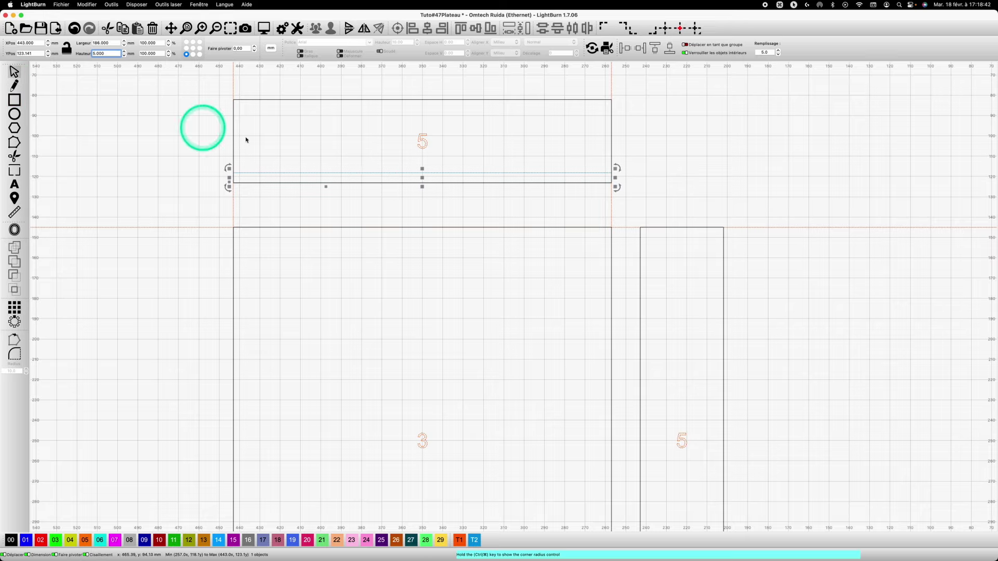
pyautogui.click(390, 171)
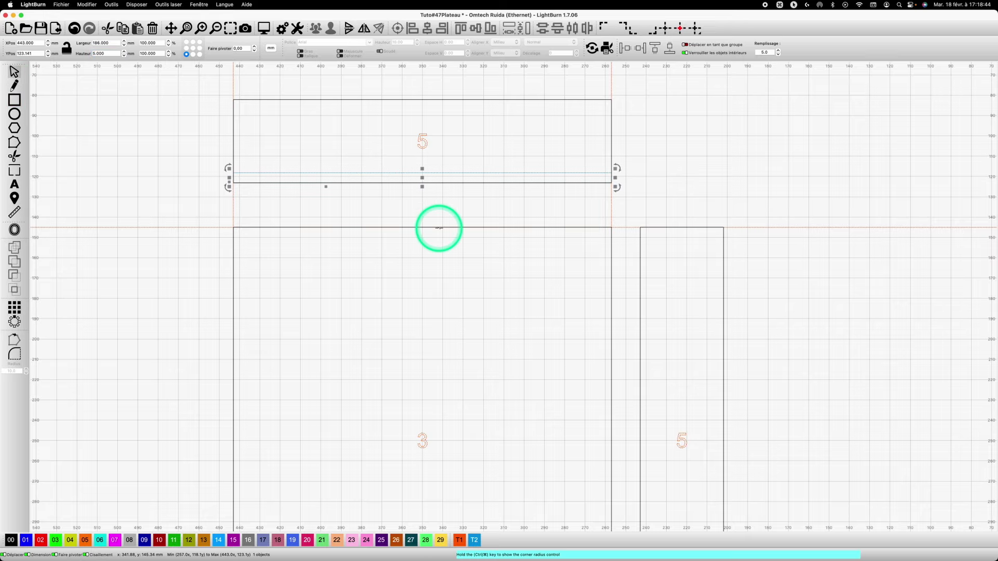
pyautogui.scroll(-2, 466, 291)
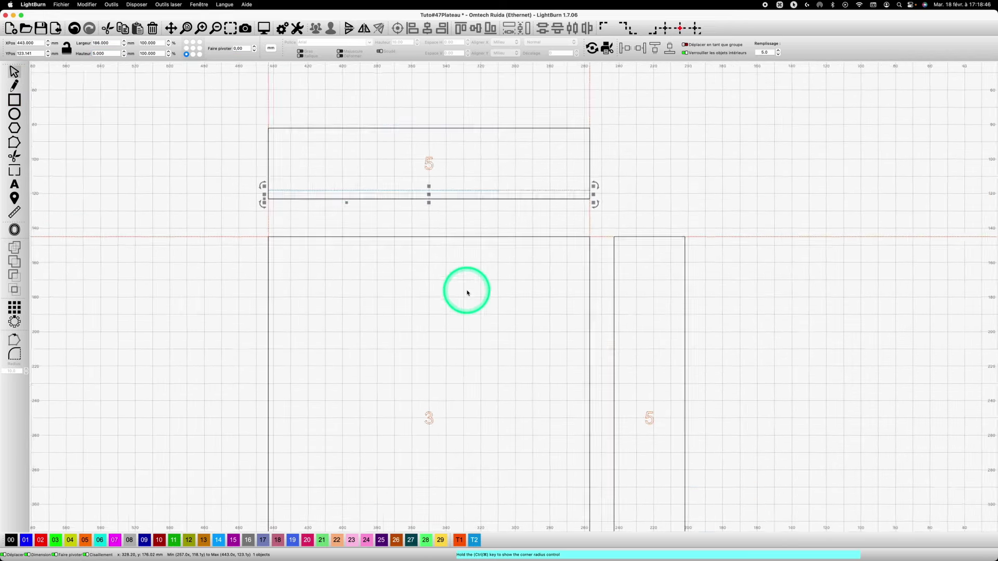
pyautogui.scroll(-5, 466, 292)
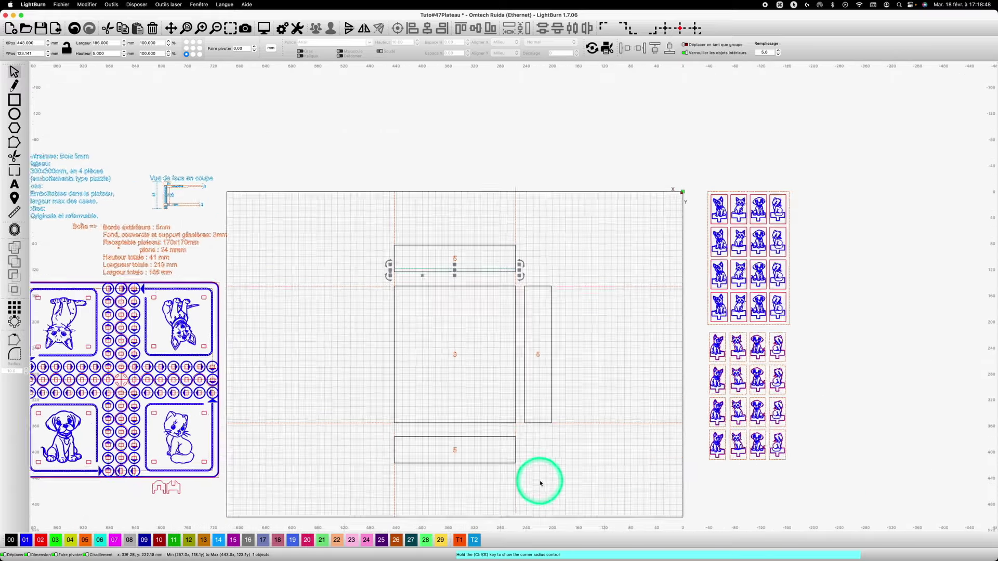
pyautogui.scroll(-1, 541, 483)
pyautogui.click(493, 440)
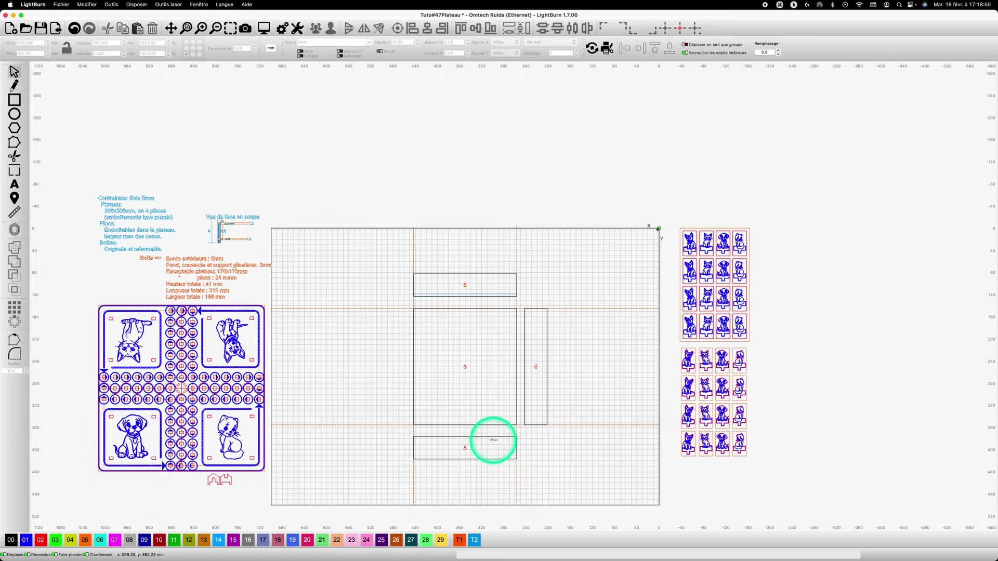
pyautogui.click(493, 441)
pyautogui.scroll(5, 494, 440)
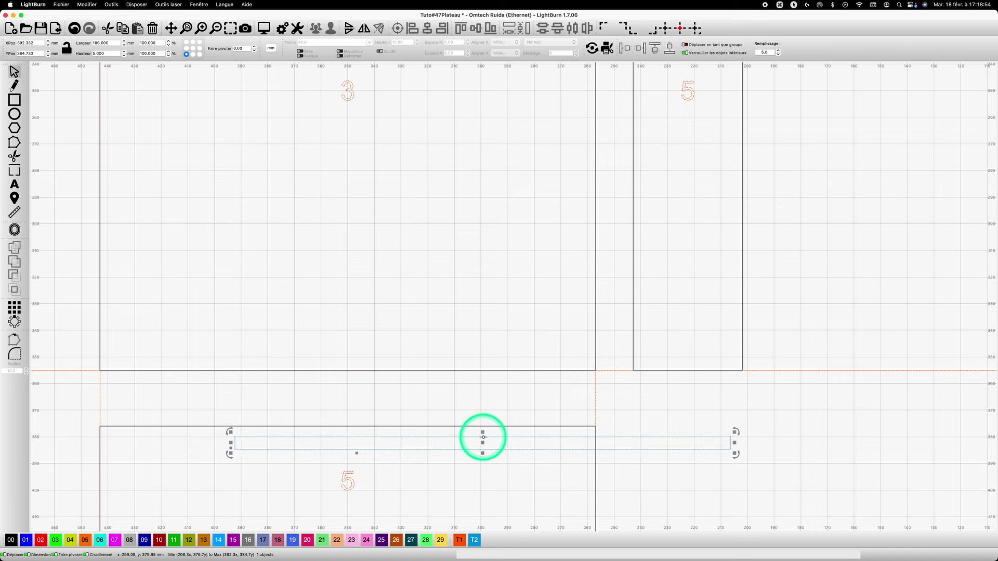
pyautogui.moveTo(494, 439); pyautogui.dragTo(347, 426)
pyautogui.click(482, 406)
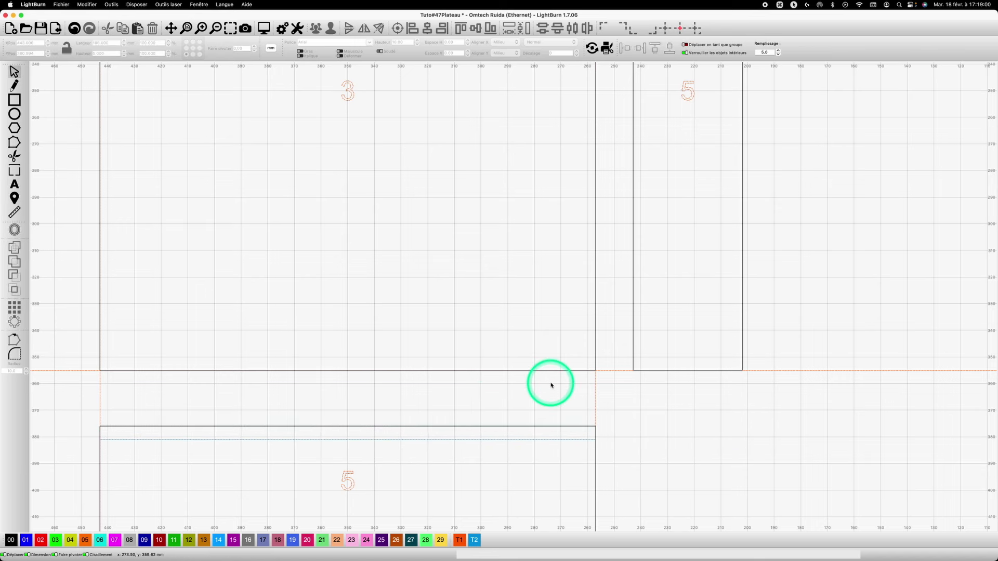
# - Draw a 210 mm tall strip along the left edge of the right side panel and set its width to 5 mm
pyautogui.scroll(-3, 550, 384)
pyautogui.scroll(-2, 552, 384)
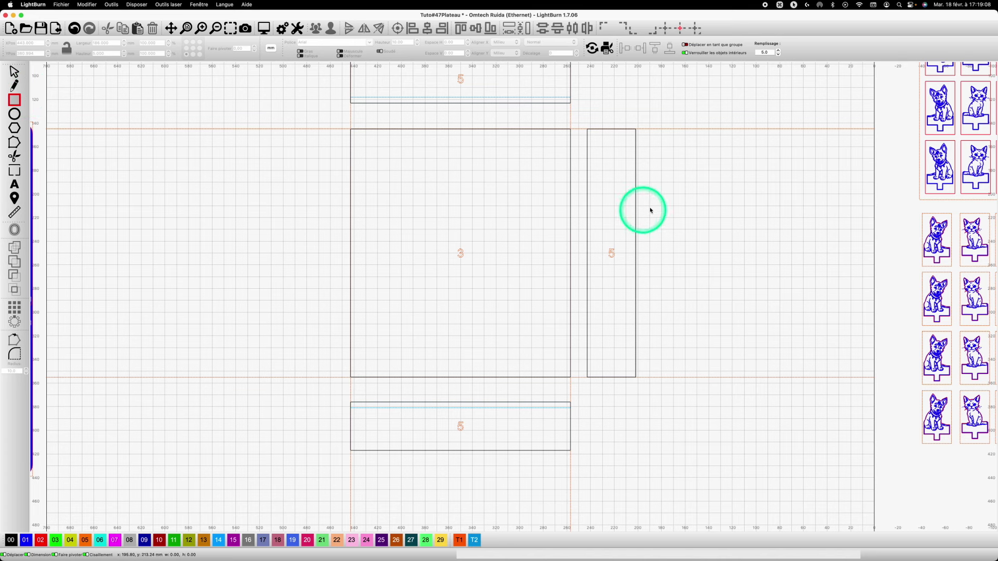
pyautogui.moveTo(589, 131); pyautogui.dragTo(595, 375)
pyautogui.click(95, 42)
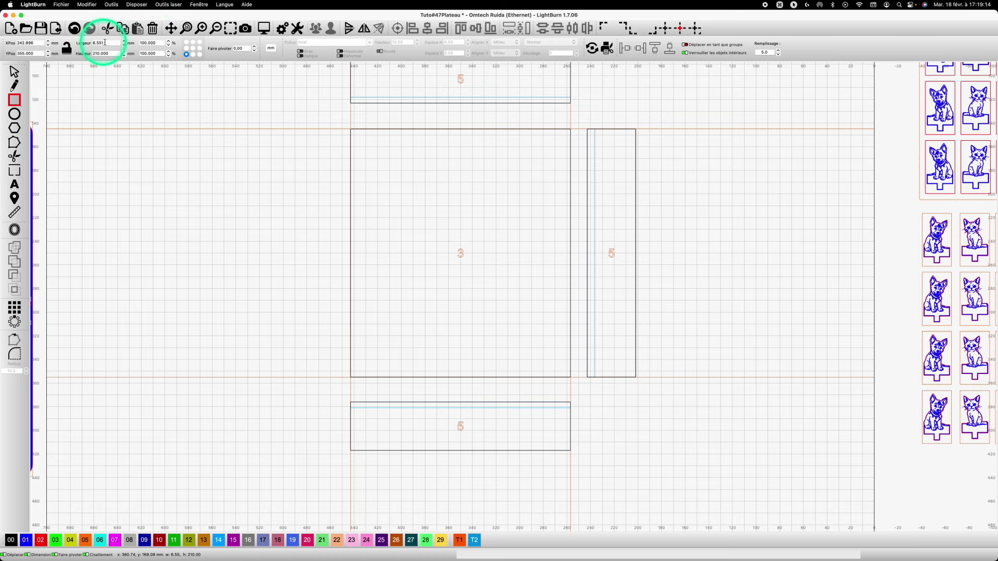
pyautogui.moveTo(104, 42); pyautogui.dragTo(66, 40)
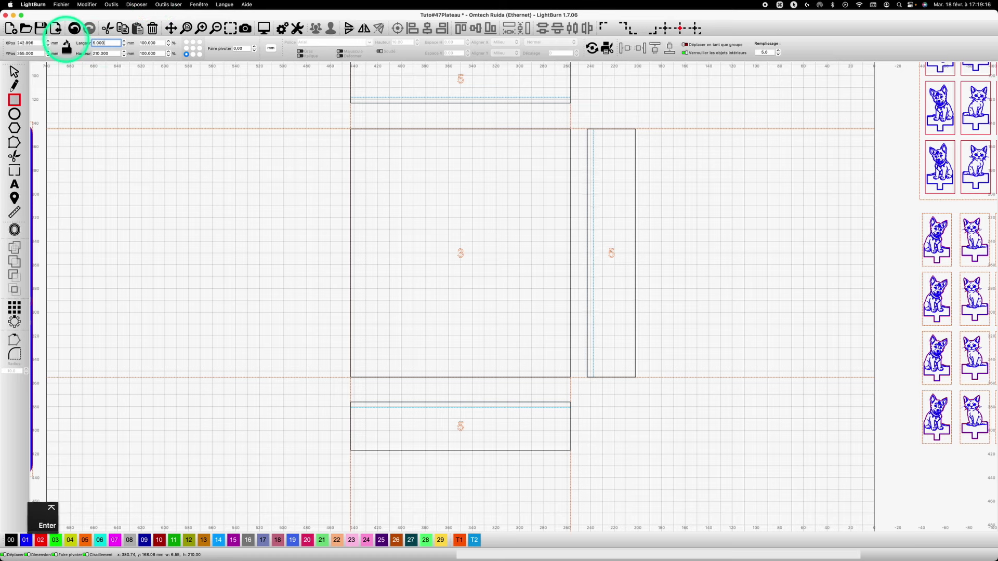
# - Copy the 5 × 210 mm strip and snap the copy inside the base rectangle's right edge
pyautogui.scroll(-2, 616, 377)
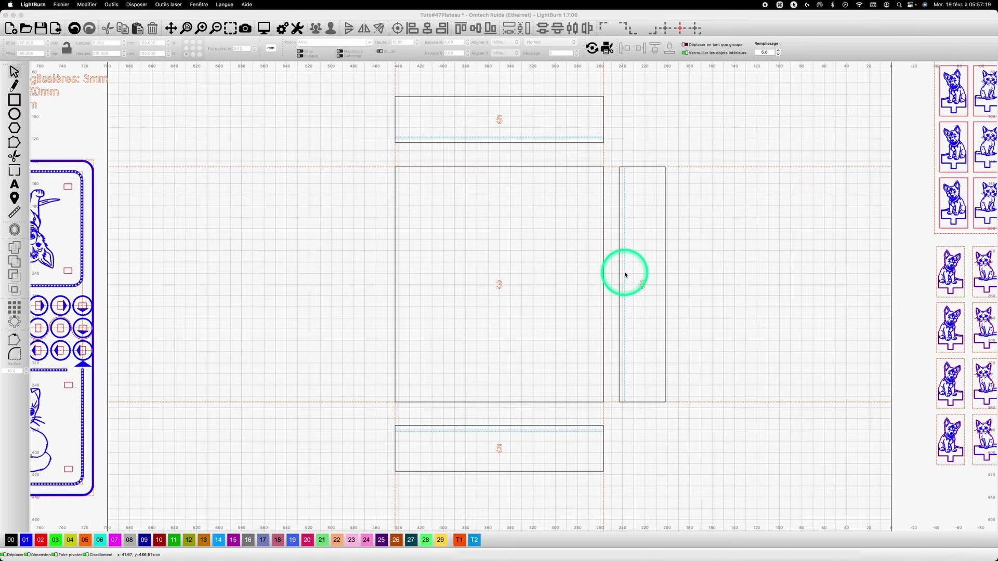
pyautogui.click(625, 275)
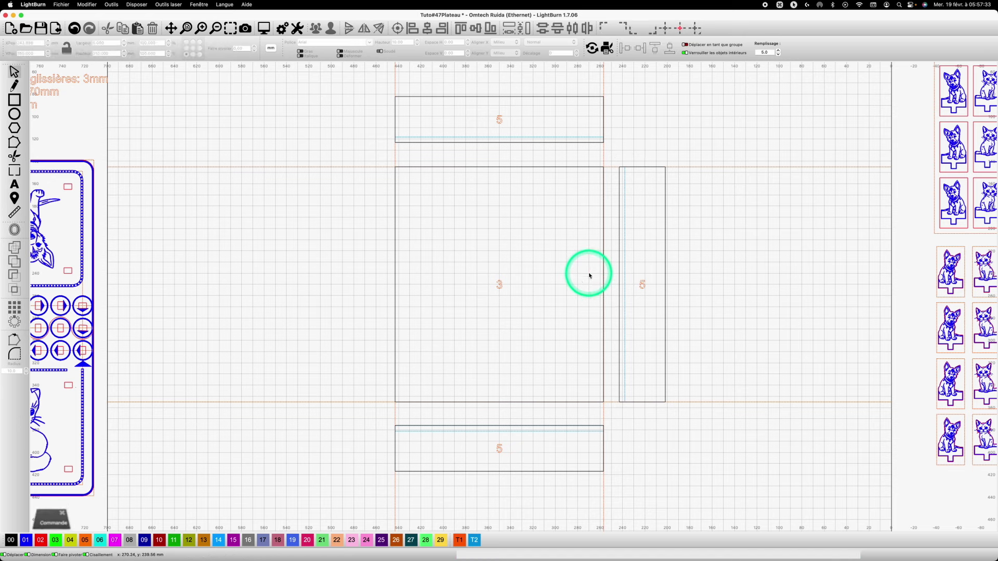
pyautogui.press('super+v')
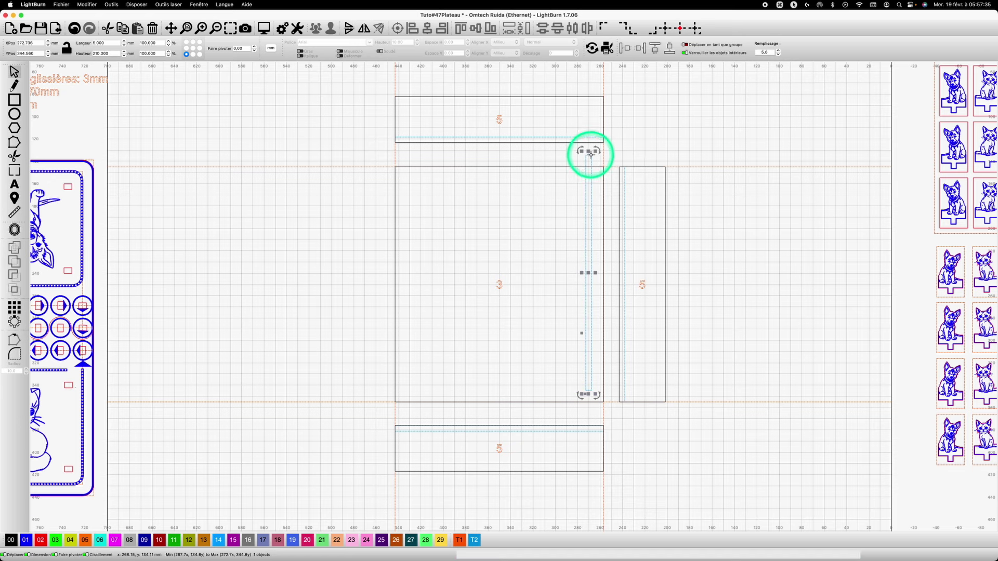
pyautogui.moveTo(590, 155); pyautogui.dragTo(603, 169)
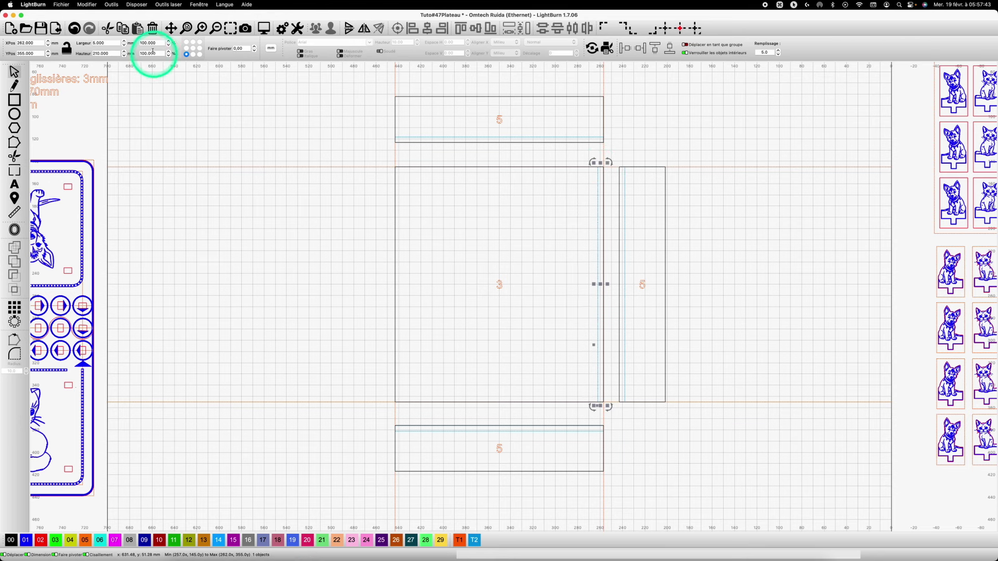
# - Set the height of the strip on the base's right edge to 23.34 mm
pyautogui.doubleClick(112, 53)
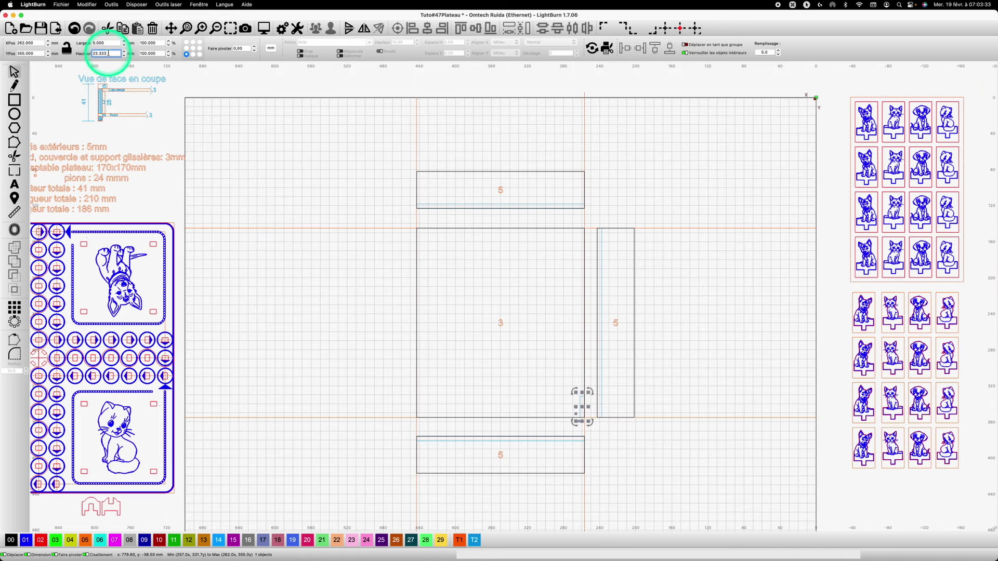
pyautogui.press('BackSpace')
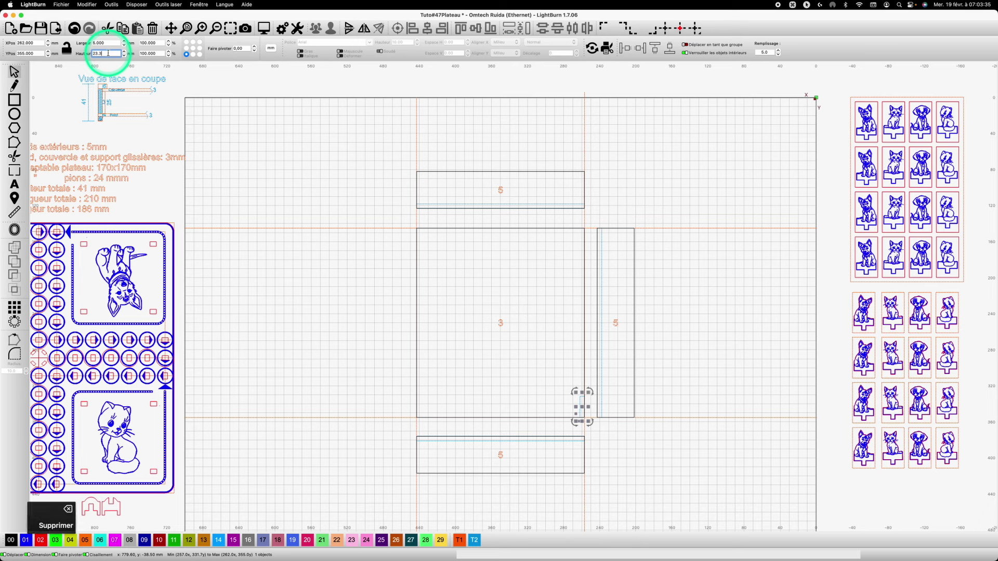
pyautogui.write('40')
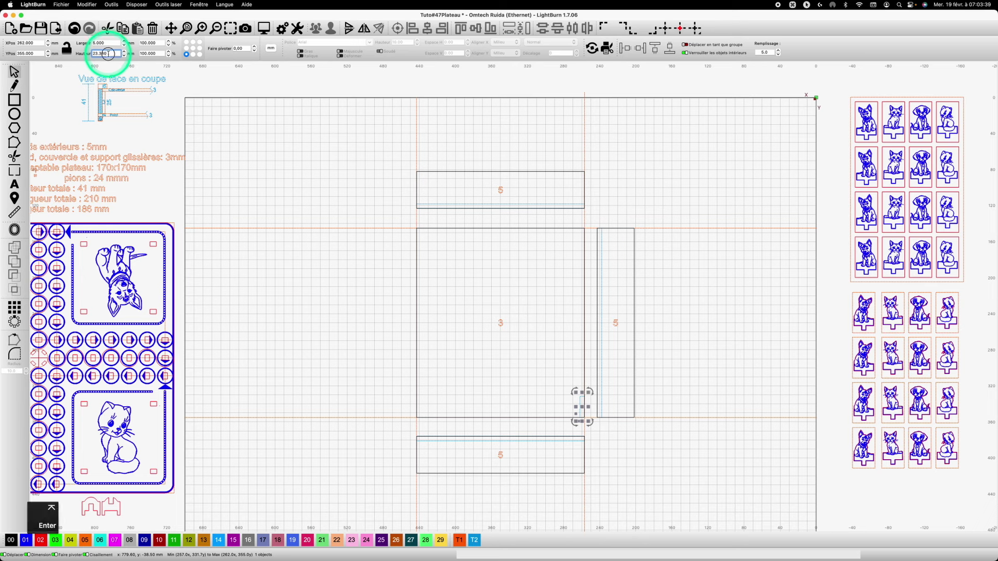
pyautogui.press('Return')
# - Array the 5 × 23.34 mm segment into 9 rows spaced 23.34 mm up the base's right edge
pyautogui.press('super+c')
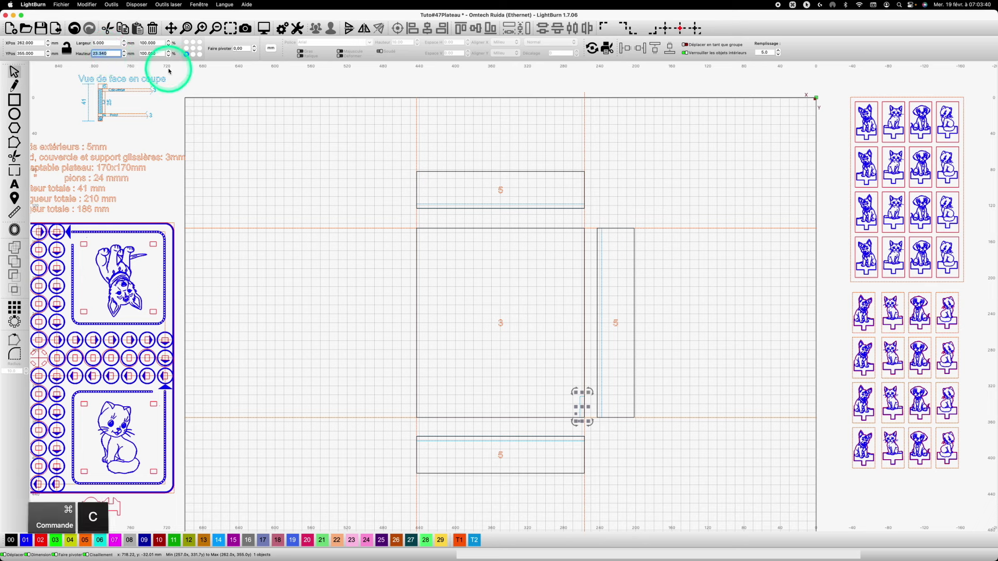
pyautogui.click(14, 307)
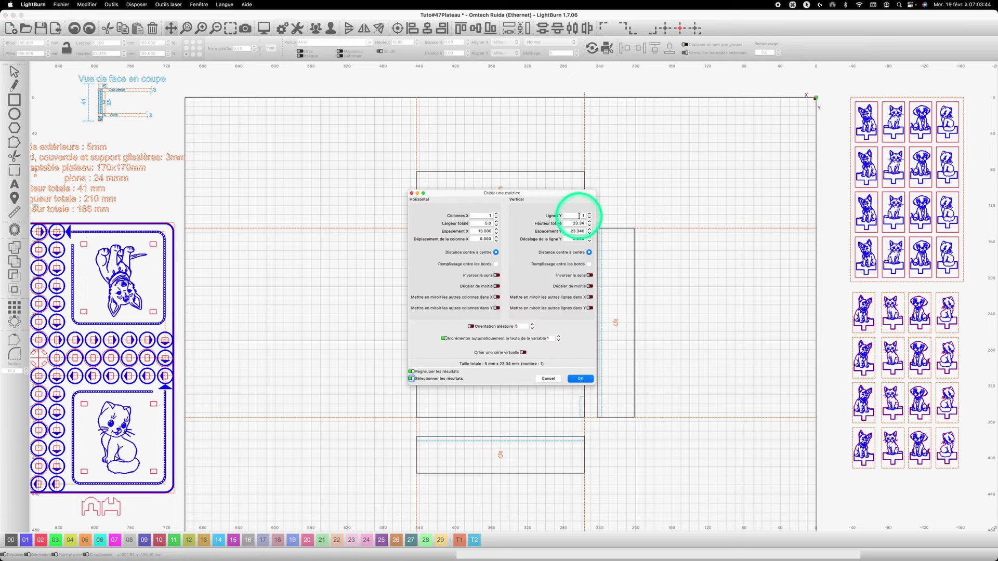
pyautogui.doubleClick(578, 215)
pyautogui.write('9')
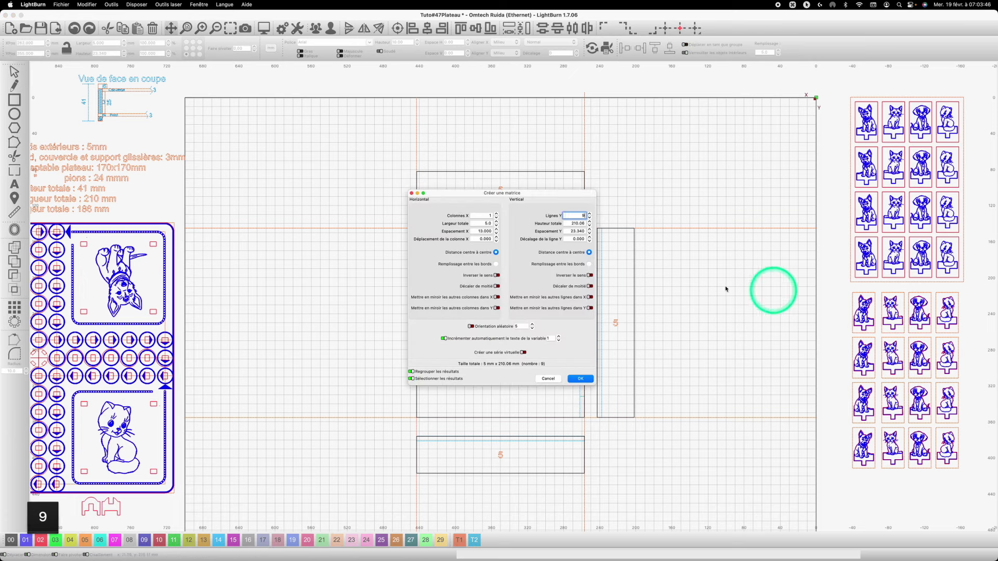
pyautogui.doubleClick(582, 231)
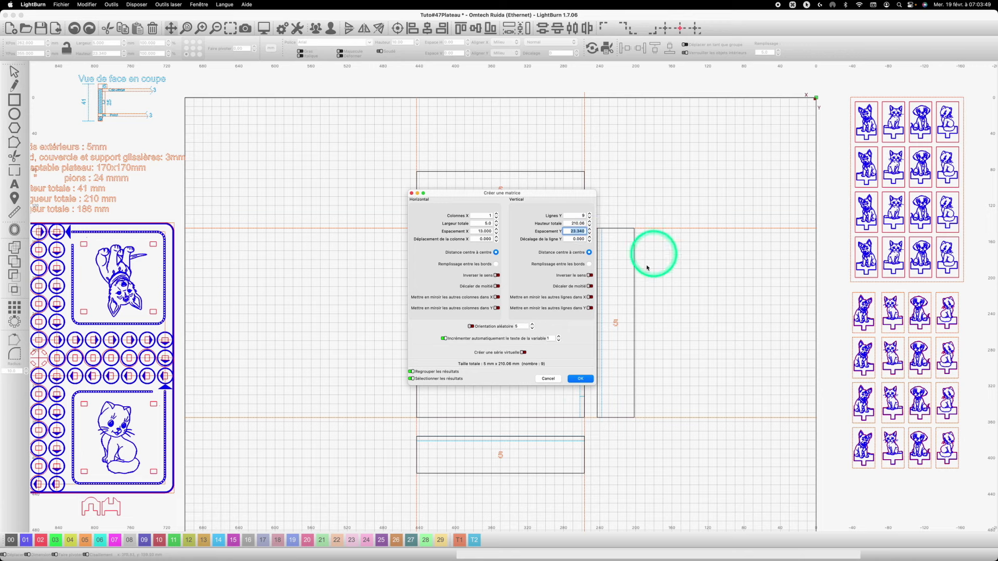
pyautogui.click(581, 380)
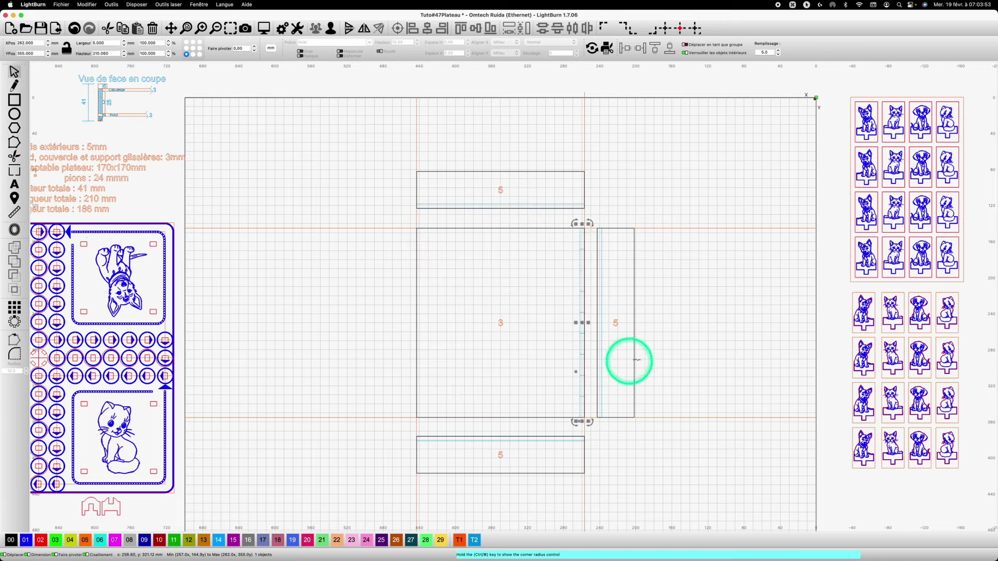
pyautogui.scroll(10, 582, 227)
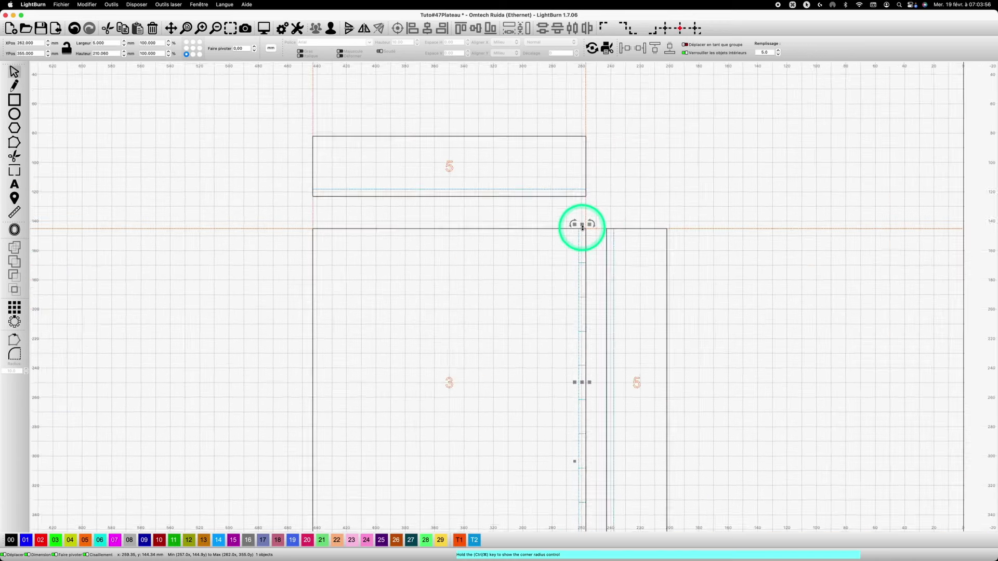
pyautogui.scroll(5, 582, 227)
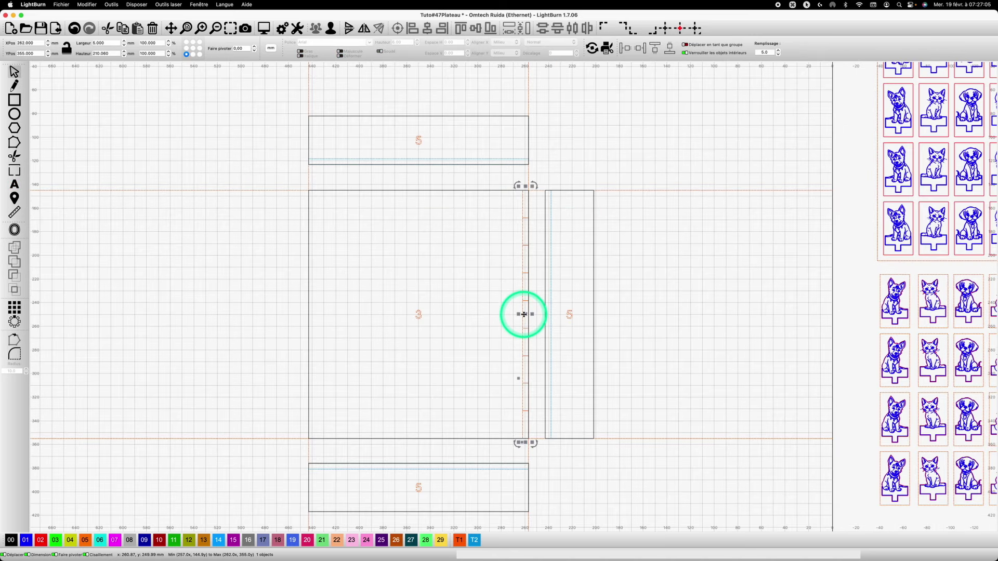
# - Copy the divided 5 mm wide strip and snap the copy inside the base rectangle's left edge
pyautogui.press('super+c')
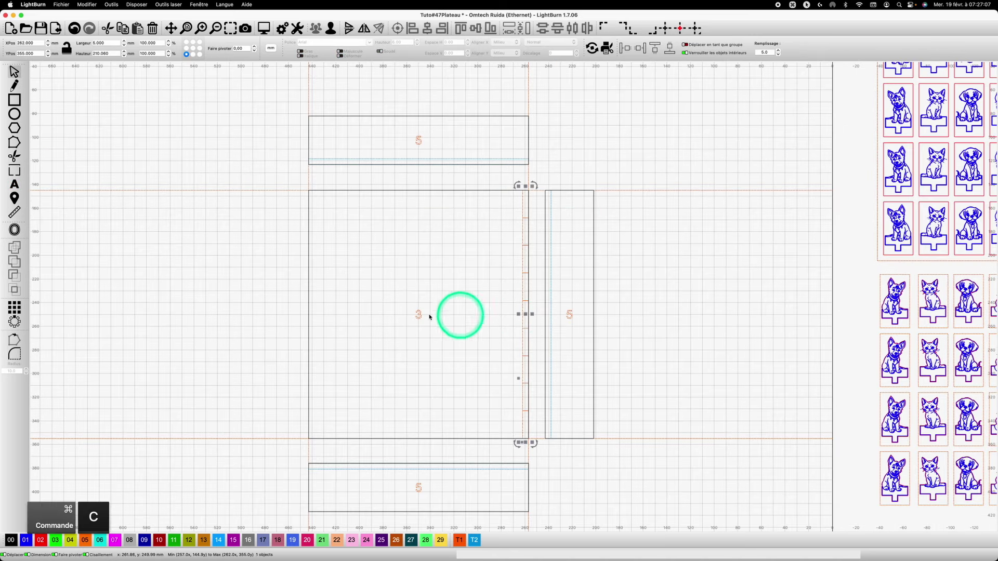
pyautogui.click(323, 308)
pyautogui.press('super+v')
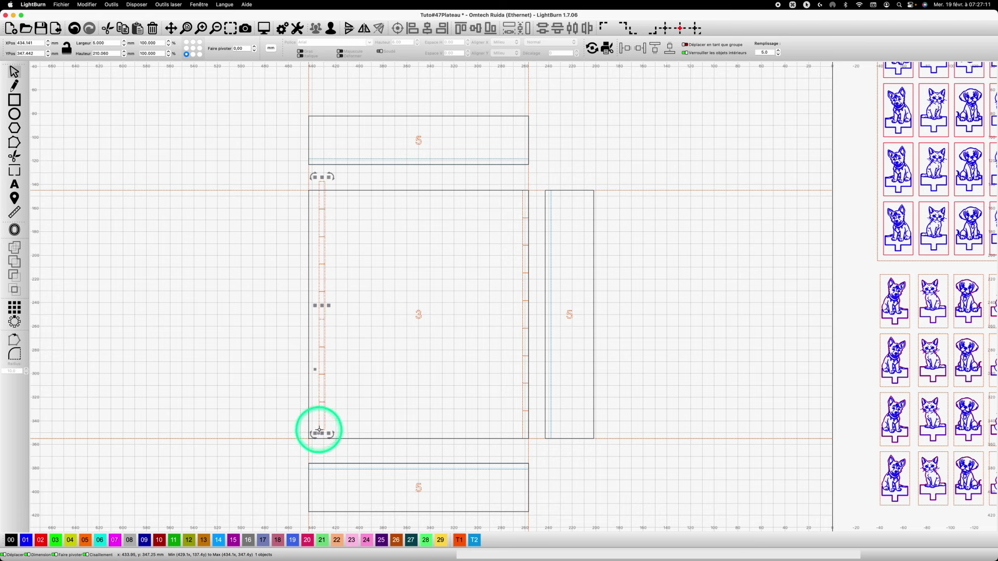
pyautogui.moveTo(319, 431); pyautogui.dragTo(309, 438)
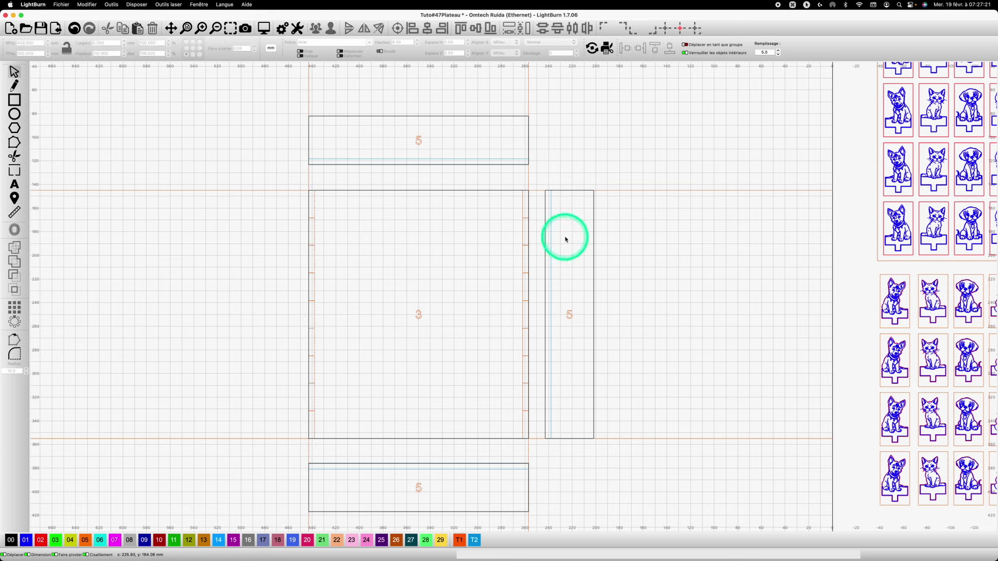
# - Paste another copy of the divided strip, set its width to 3 mm and snap it beside the right side panel's 5 mm strip
pyautogui.press('super+v')
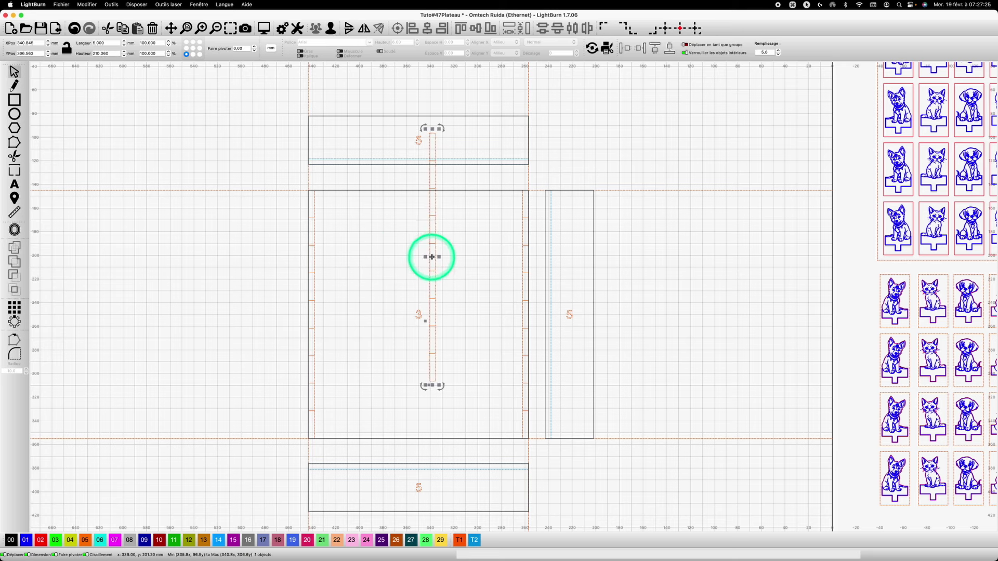
pyautogui.moveTo(107, 43); pyautogui.dragTo(77, 42)
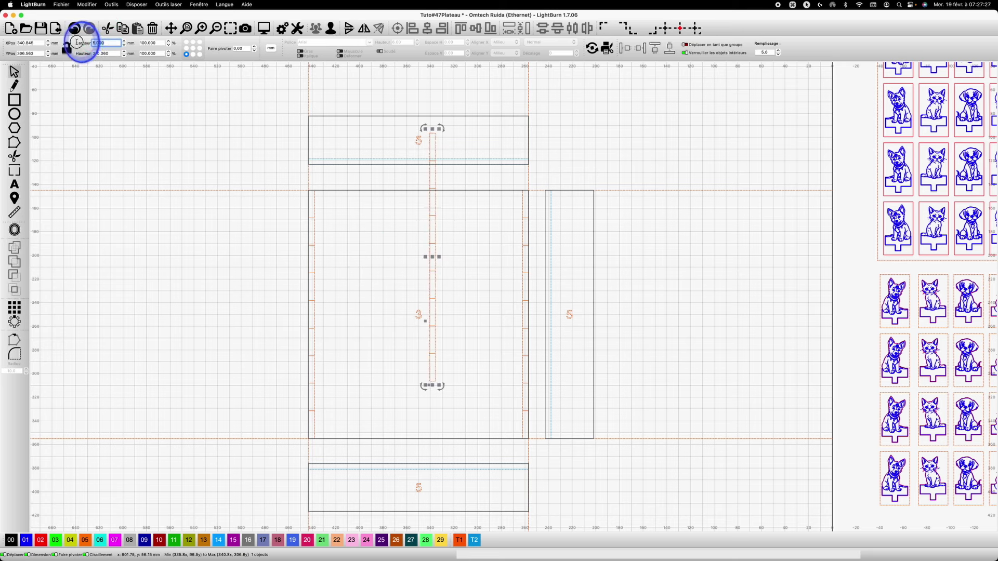
pyautogui.click(77, 44)
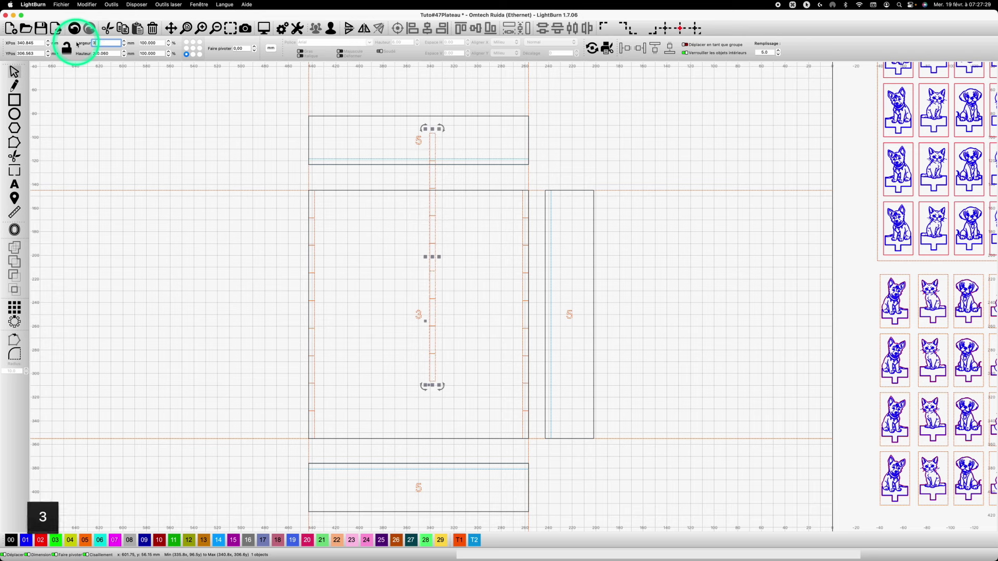
pyautogui.write('3')
pyautogui.press('Return')
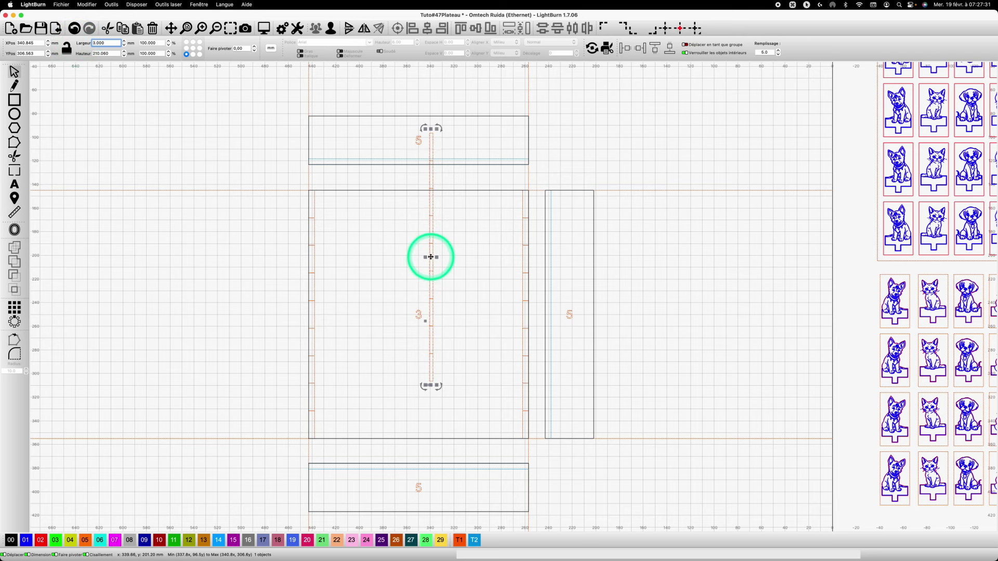
pyautogui.moveTo(430, 257); pyautogui.dragTo(569, 315)
pyautogui.moveTo(567, 439); pyautogui.dragTo(550, 439)
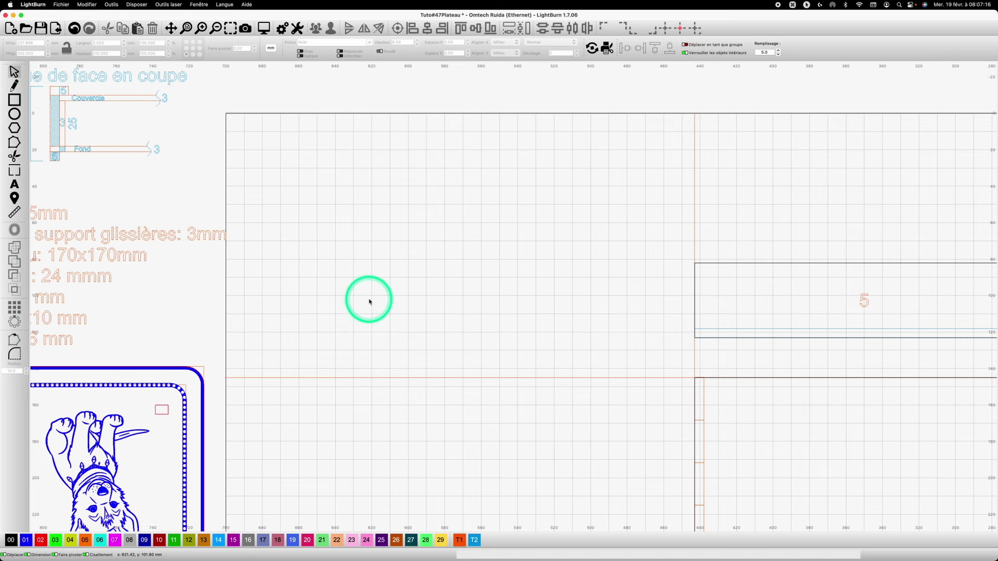
# - Copy the divided 5 mm strip from the base's right edge and snap the copy inside the right side panel's outer edge
pyautogui.scroll(-2, 829, 458)
pyautogui.scroll(4, 828, 458)
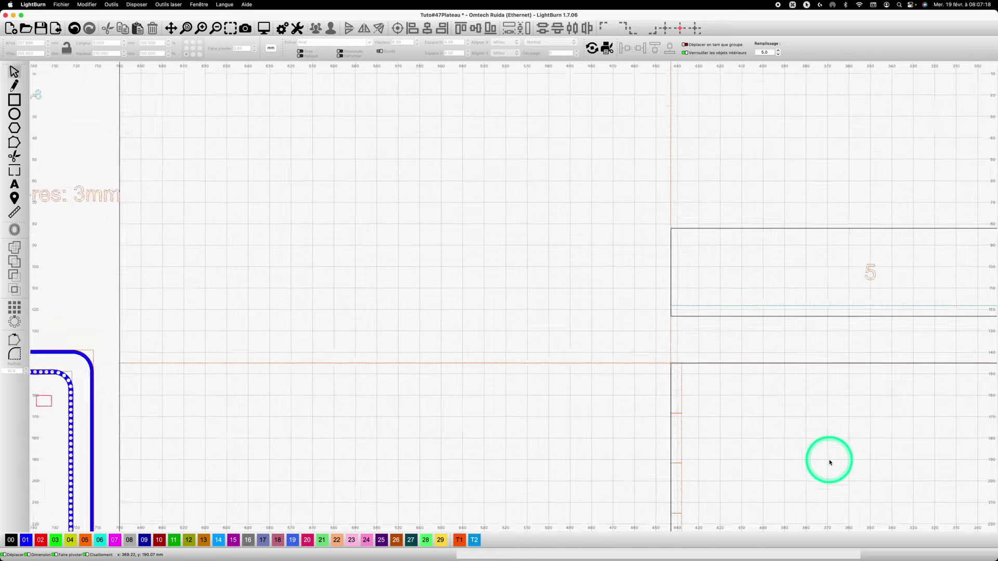
pyautogui.press('space')
pyautogui.moveTo(829, 460); pyautogui.dragTo(299, 107)
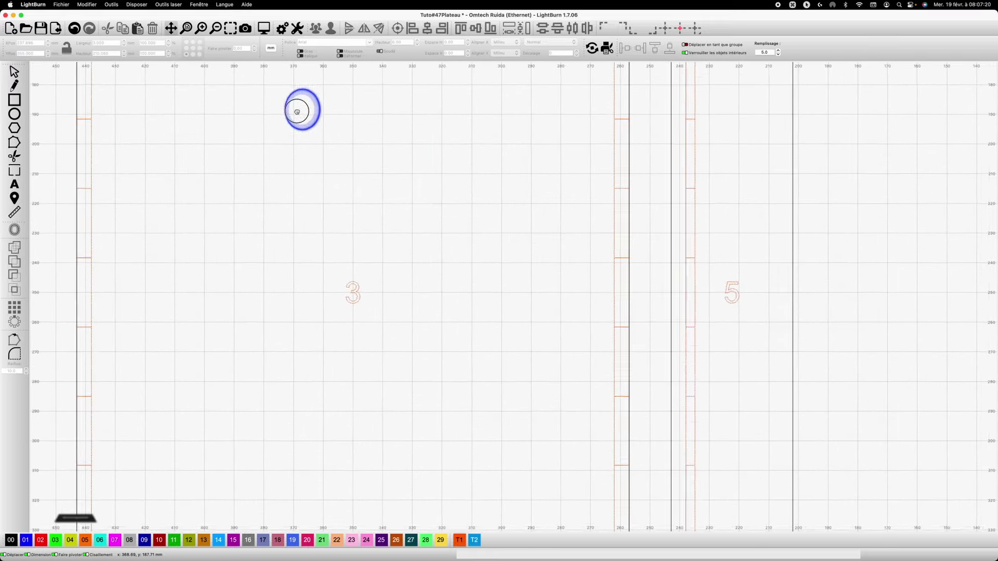
pyautogui.scroll(-3, 713, 133)
pyautogui.scroll(-1, 713, 133)
pyautogui.click(654, 121)
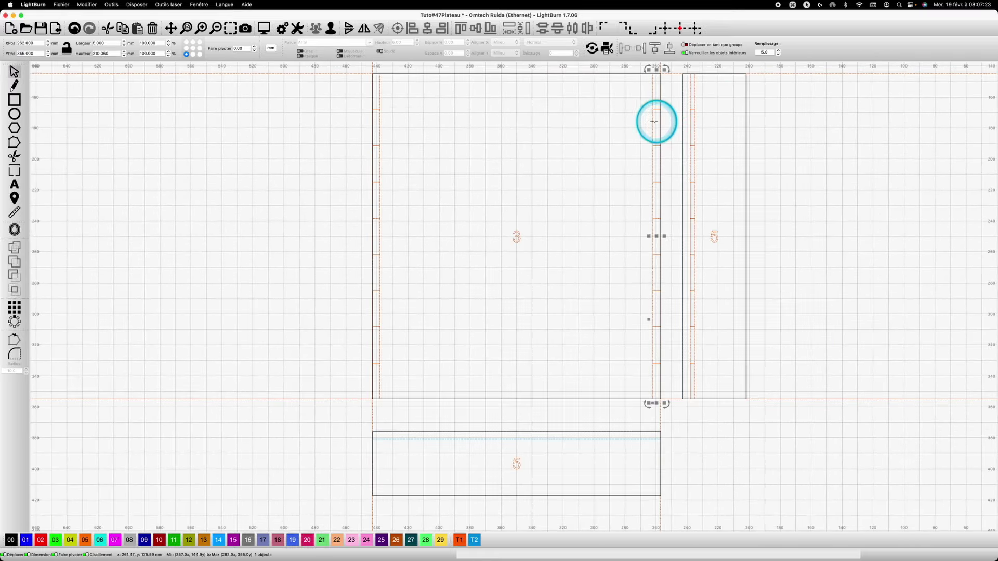
pyautogui.press('super+c')
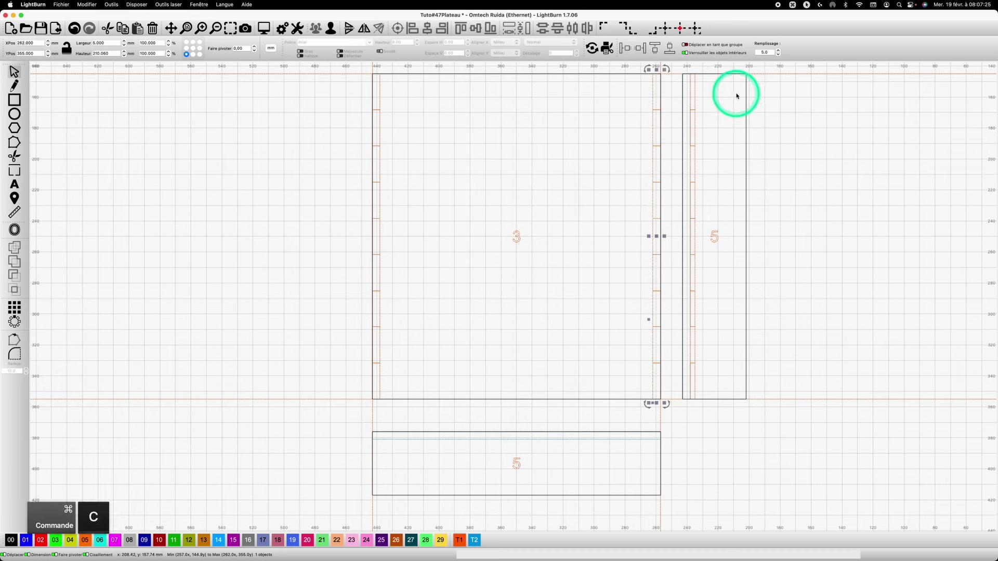
pyautogui.click(737, 95)
pyautogui.press('super+v')
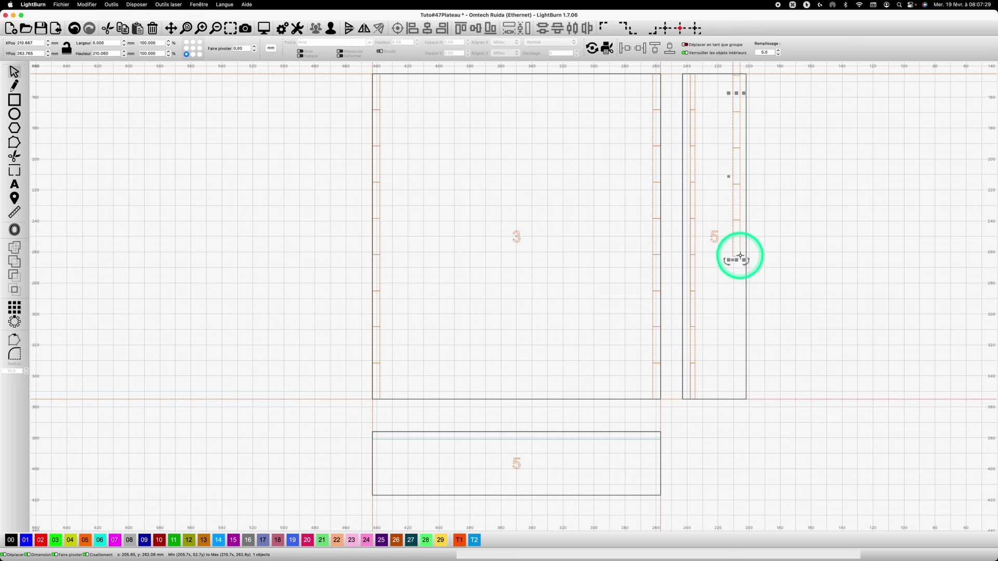
pyautogui.moveTo(740, 255); pyautogui.dragTo(746, 398)
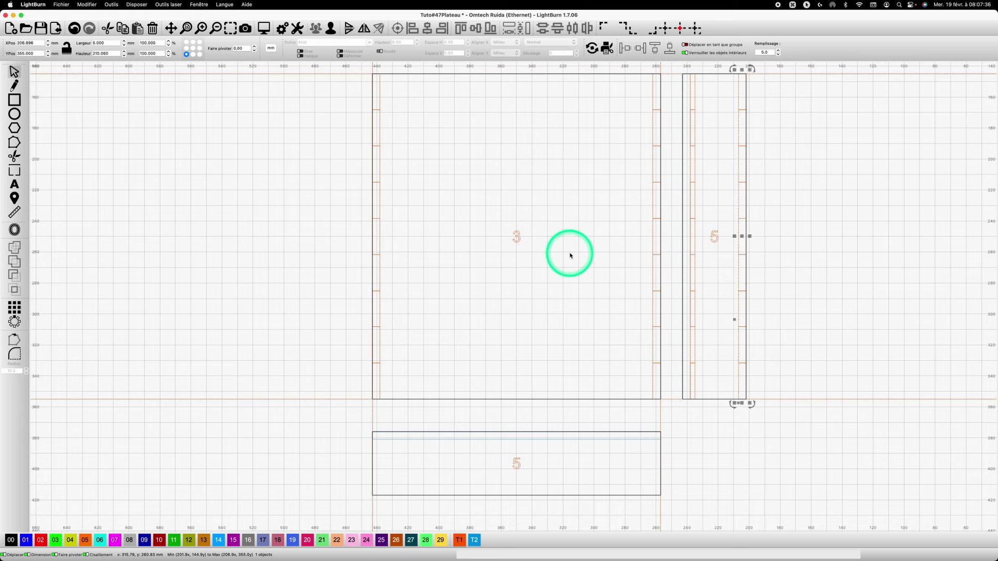
# - Copy the 186 × 5 mm strip from the upper side panel and snap the copy inside the base's upper edge
pyautogui.scroll(-3, 528, 253)
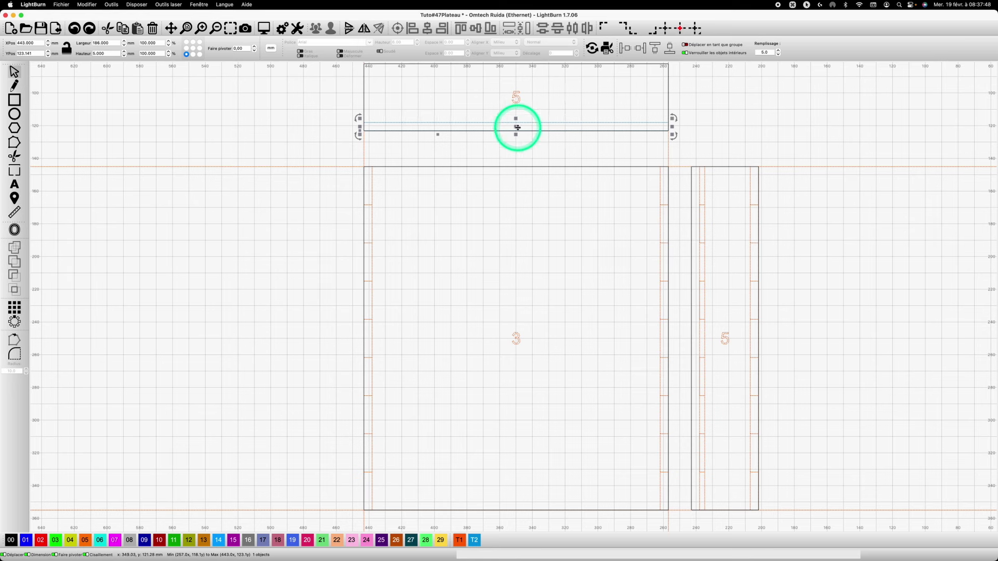
pyautogui.press('super+c')
pyautogui.click(519, 176)
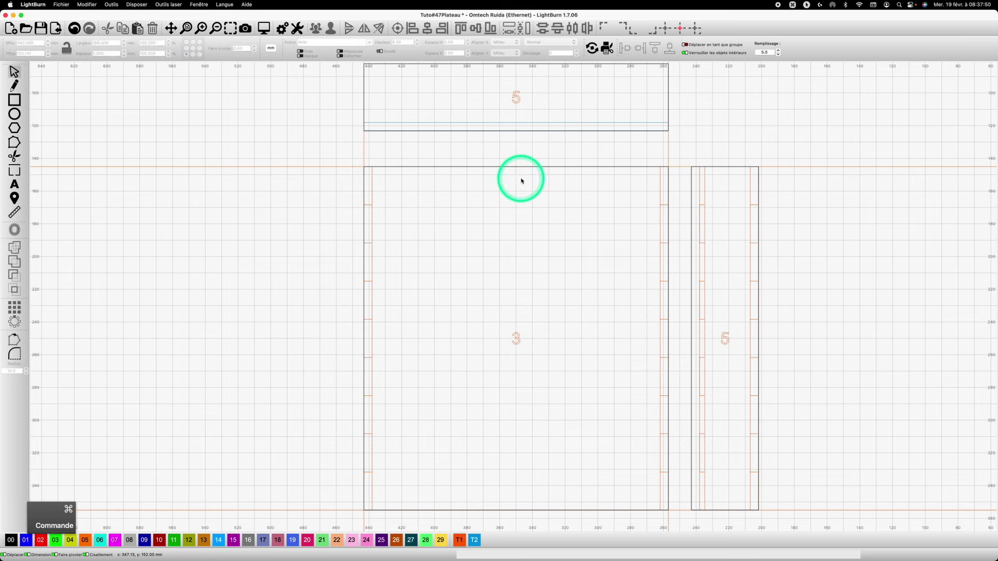
pyautogui.press('super+v')
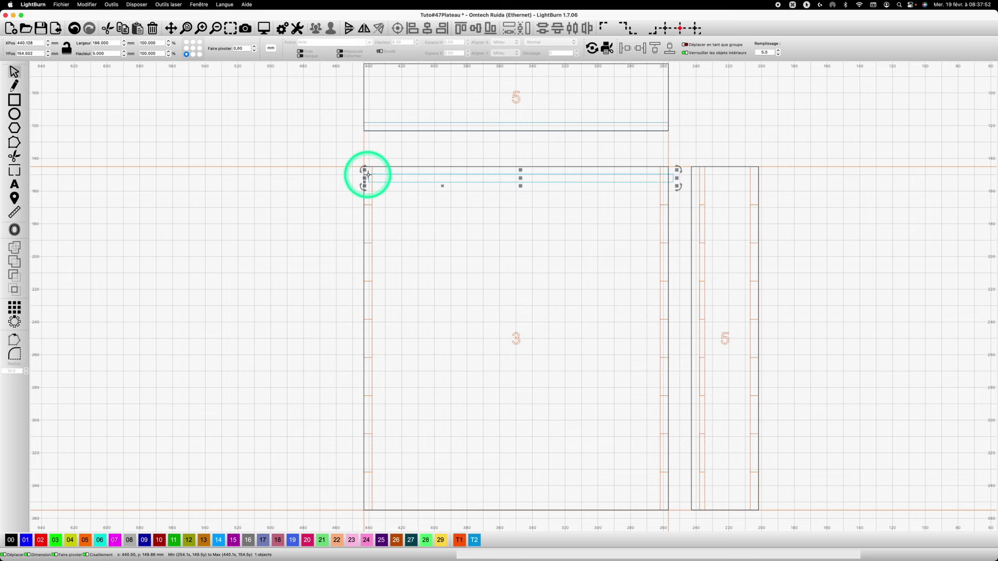
pyautogui.moveTo(367, 175); pyautogui.dragTo(362, 167)
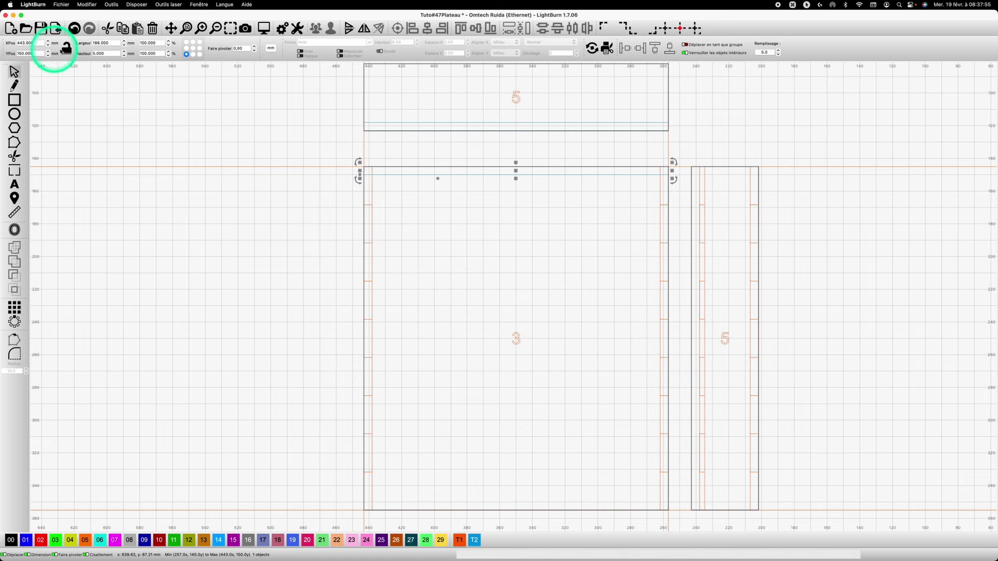
# - Divide the width of the strip on the base's upper edge by 7 and round it up to 26.58 mm
pyautogui.click(113, 43)
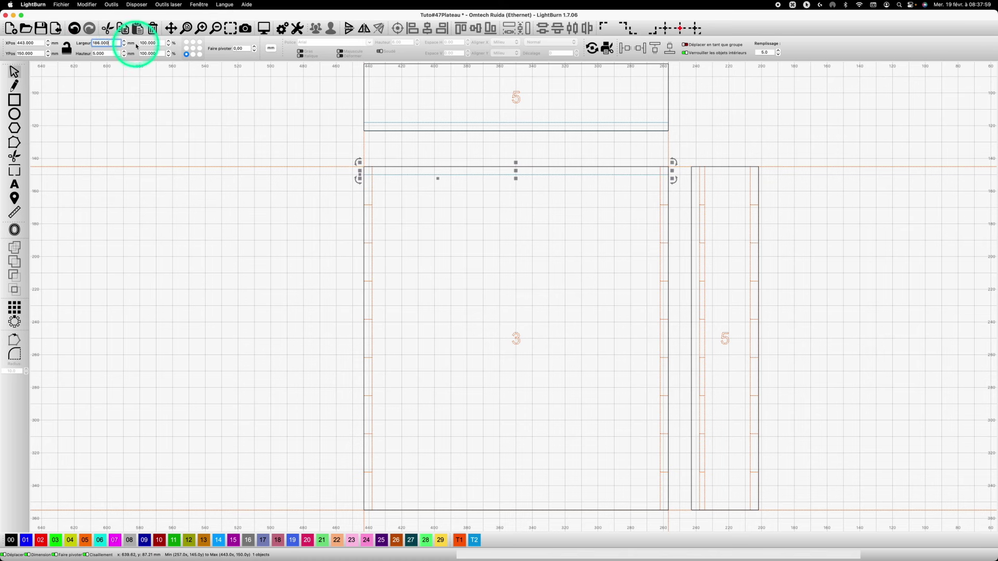
pyautogui.write('/7')
pyautogui.press('Return')
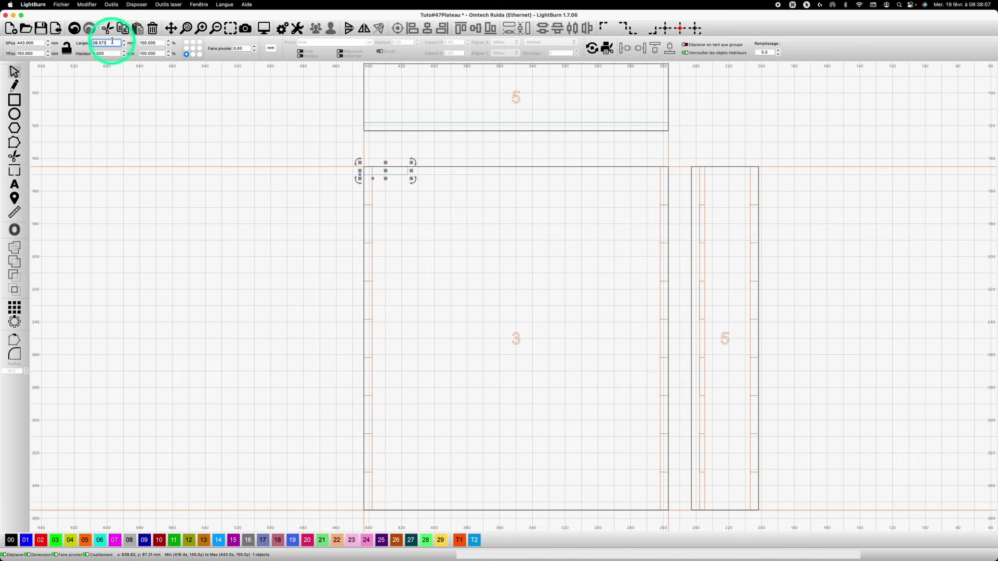
pyautogui.press('BackSpace')
pyautogui.press('BackSpace')
pyautogui.write('8')
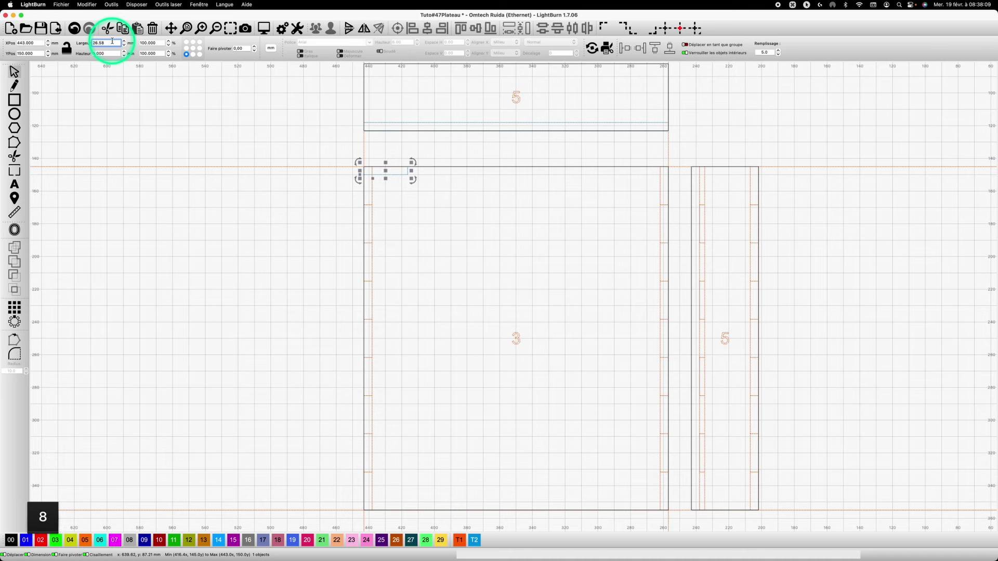
pyautogui.press('Return')
# - Array the 26.58 mm wide segment into 7 columns spaced 26.58 mm along the base's upper edge and copy the resulting strip
pyautogui.doubleClick(98, 43)
pyautogui.press('super+c')
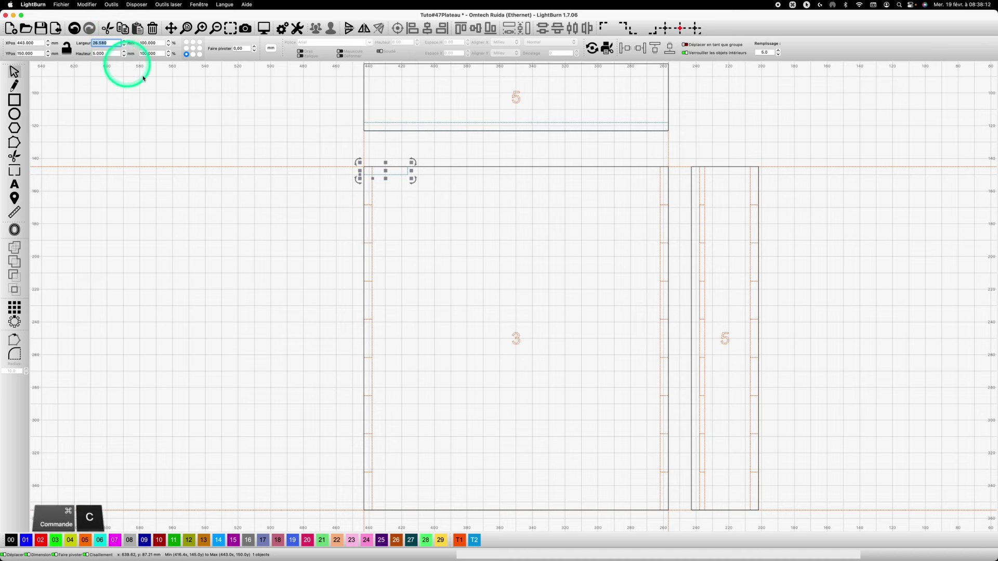
pyautogui.click(15, 308)
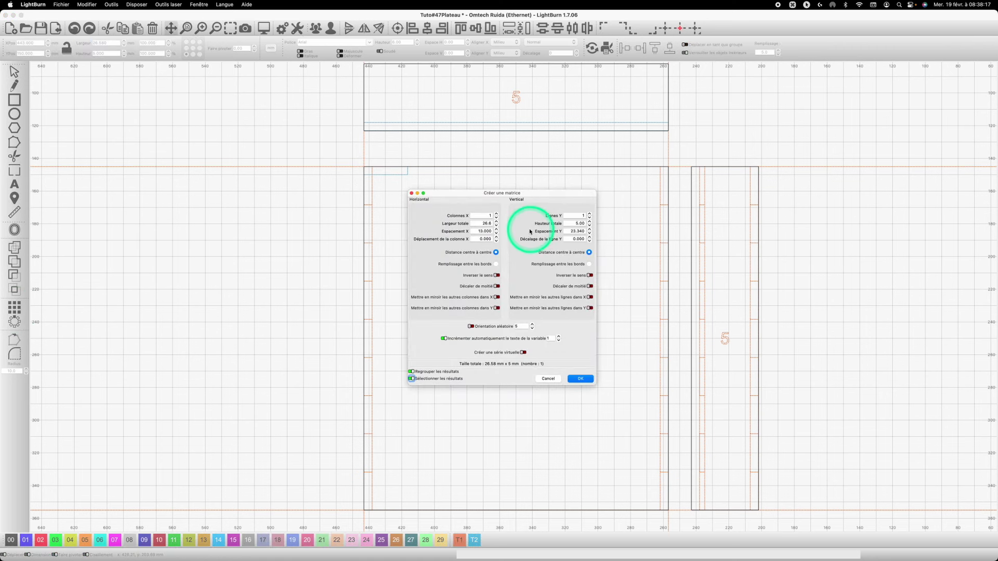
pyautogui.click(489, 216)
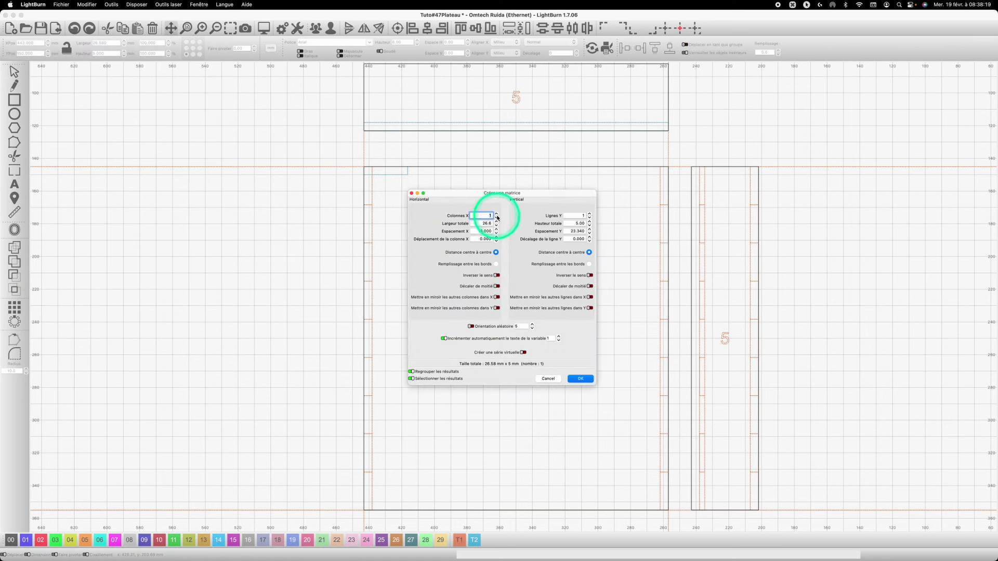
pyautogui.write('7')
pyautogui.doubleClick(504, 230)
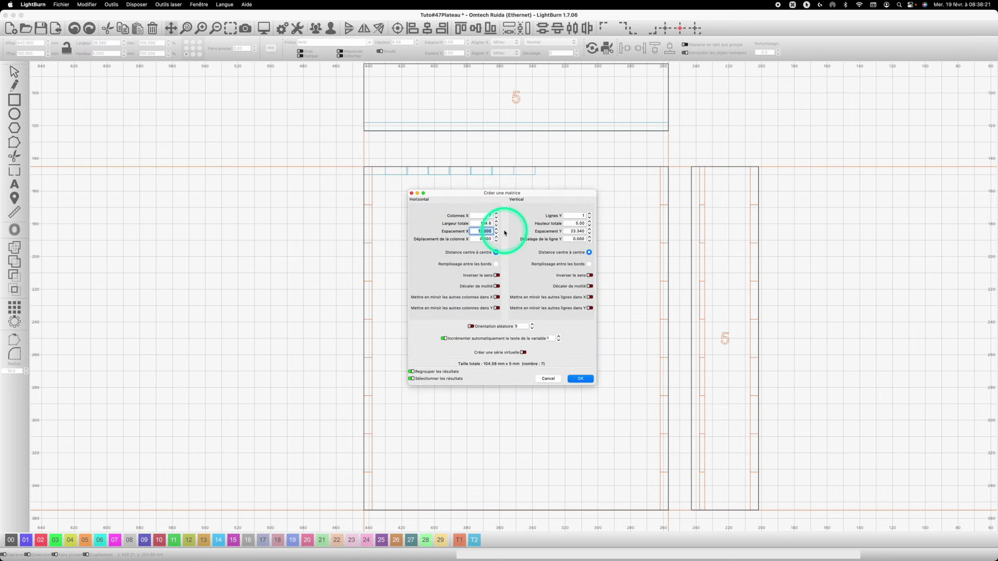
pyautogui.press('super+v')
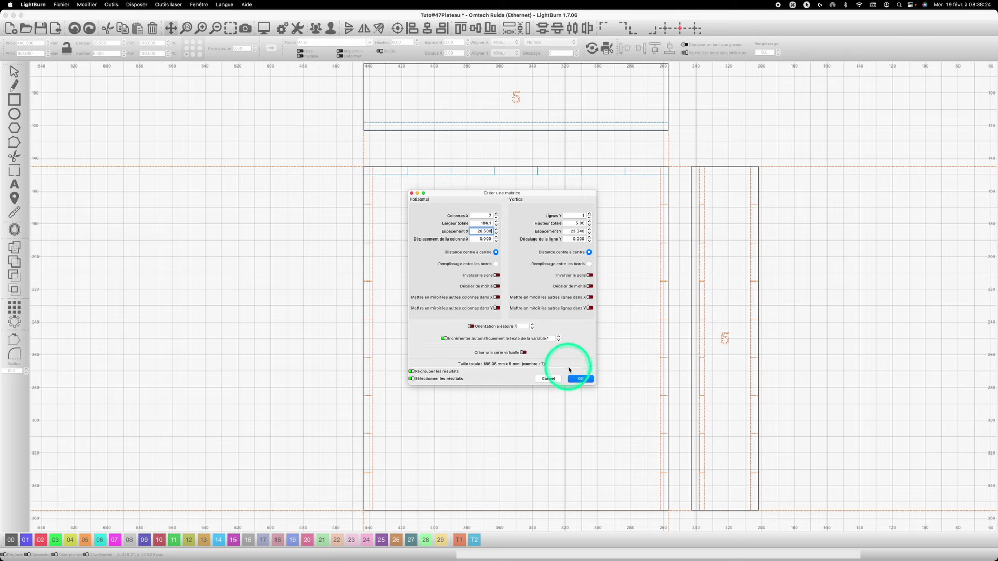
pyautogui.click(579, 378)
pyautogui.scroll(1, 563, 209)
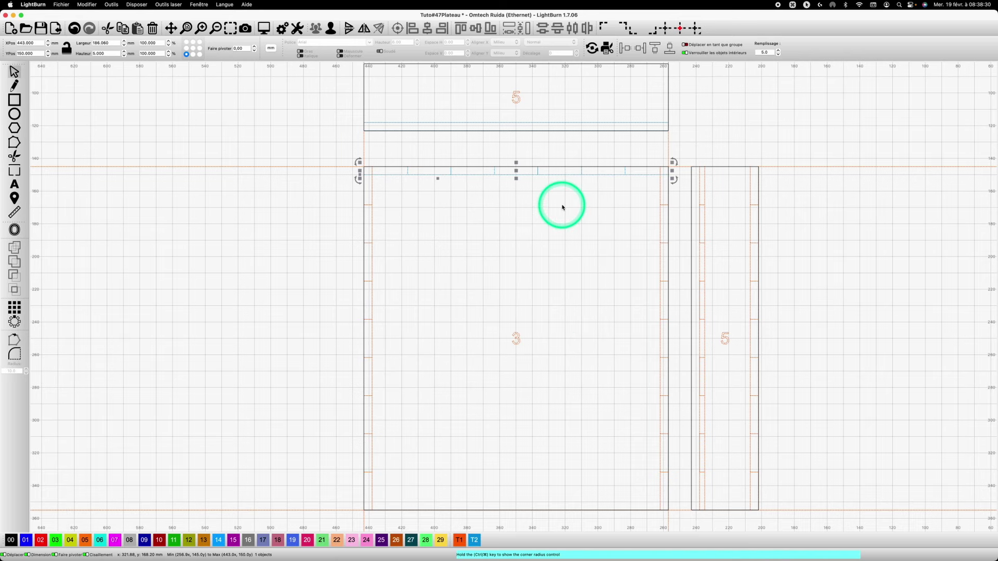
pyautogui.press('super+c')
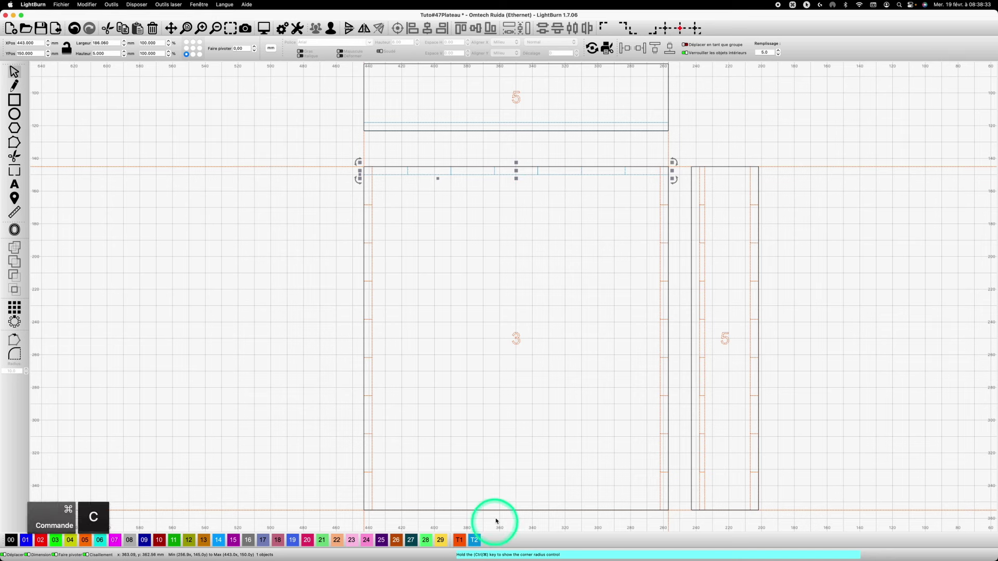
# - Paste the strip divided into seven segments inside the base's lower edge and inside the upper side panel's outer edge
pyautogui.click(513, 506)
pyautogui.press('super+v')
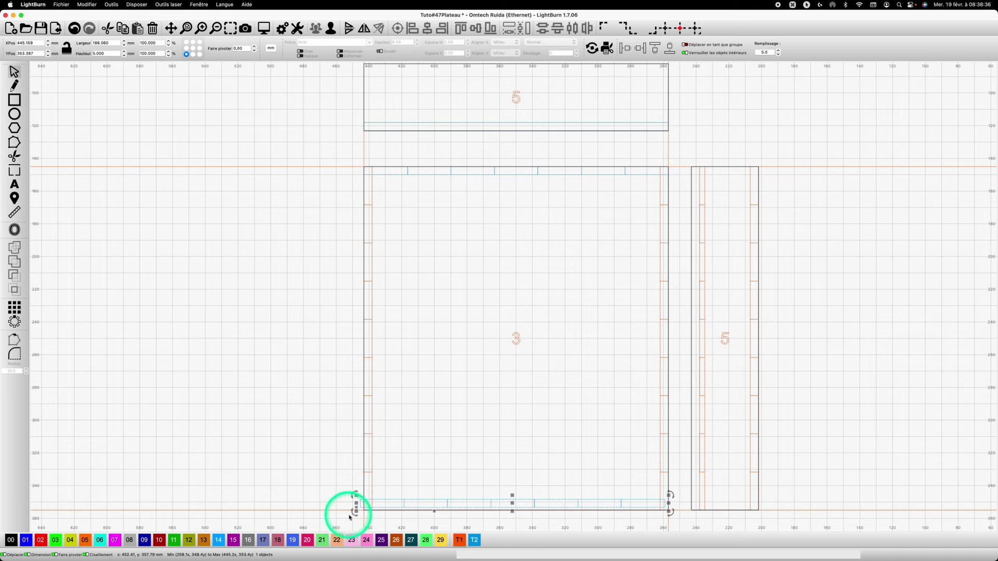
pyautogui.moveTo(360, 506); pyautogui.dragTo(364, 509)
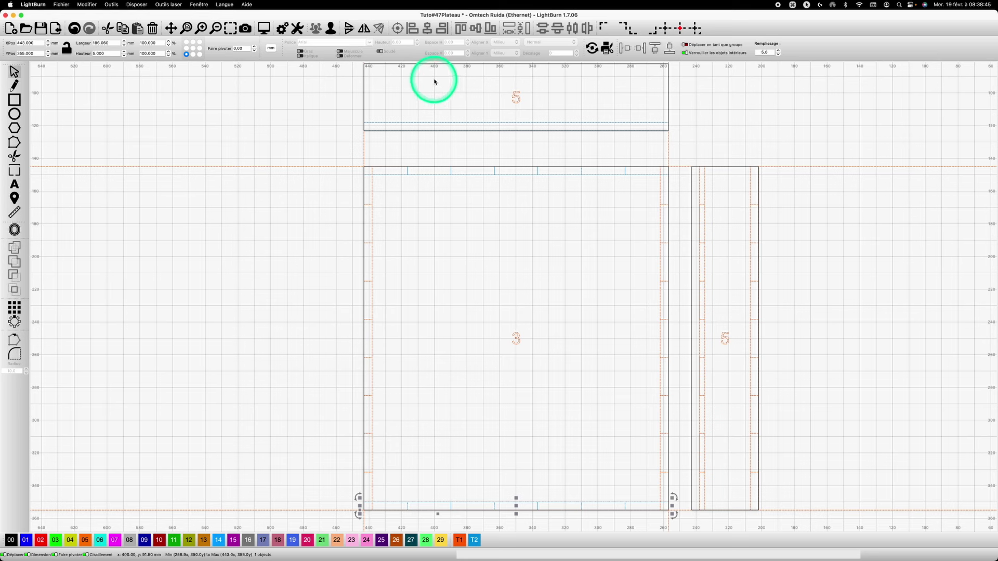
pyautogui.press('super+v')
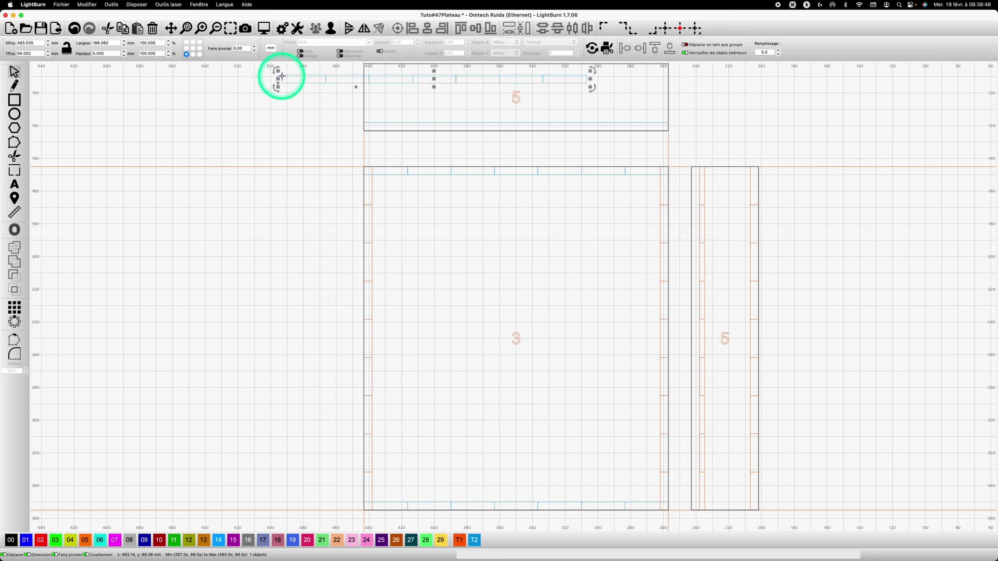
pyautogui.moveTo(281, 77); pyautogui.dragTo(365, 64)
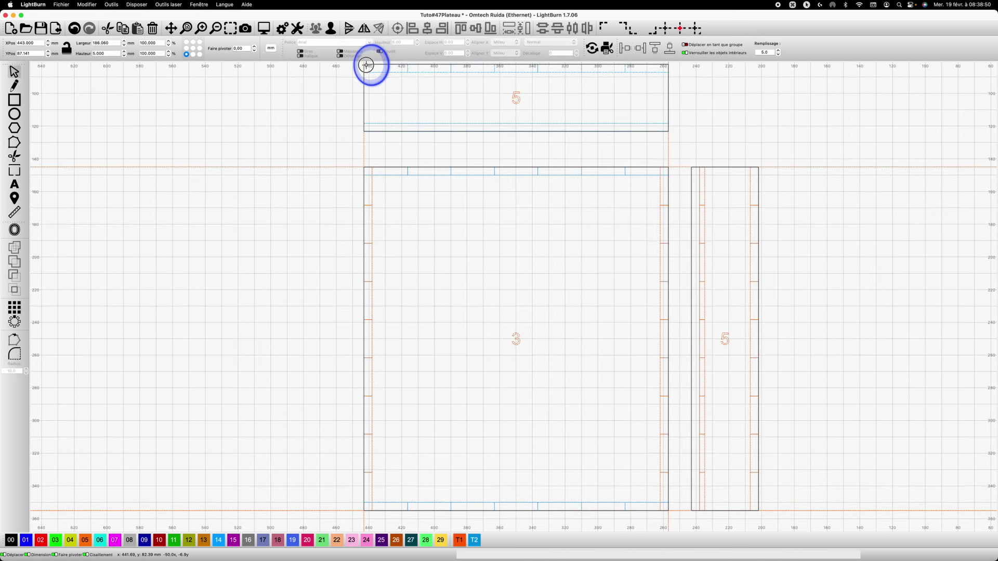
# - Paste another divided strip, set its height to 3 mm and snap it above the 5 mm strip in the upper side panel
pyautogui.press('super+v')
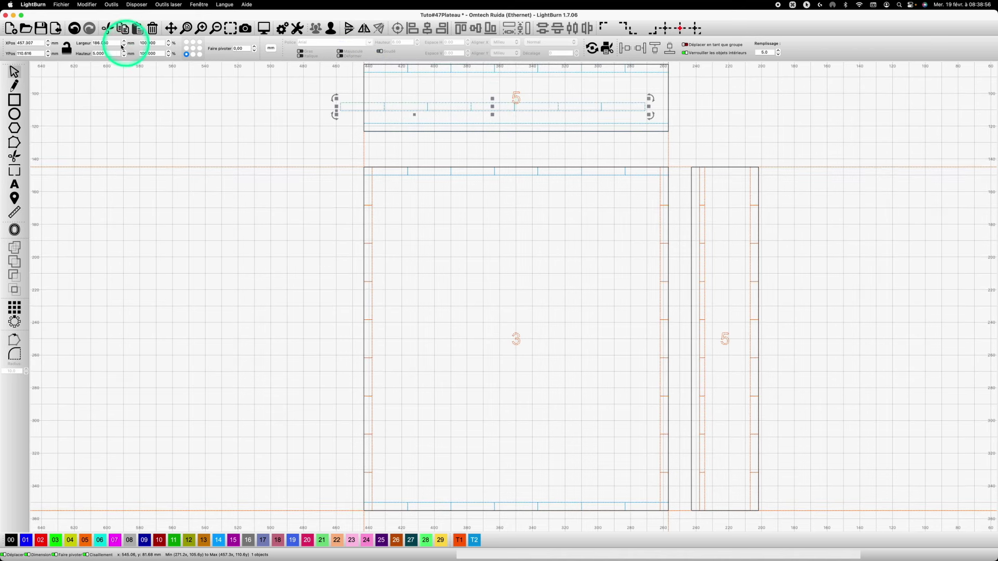
pyautogui.click(72, 50)
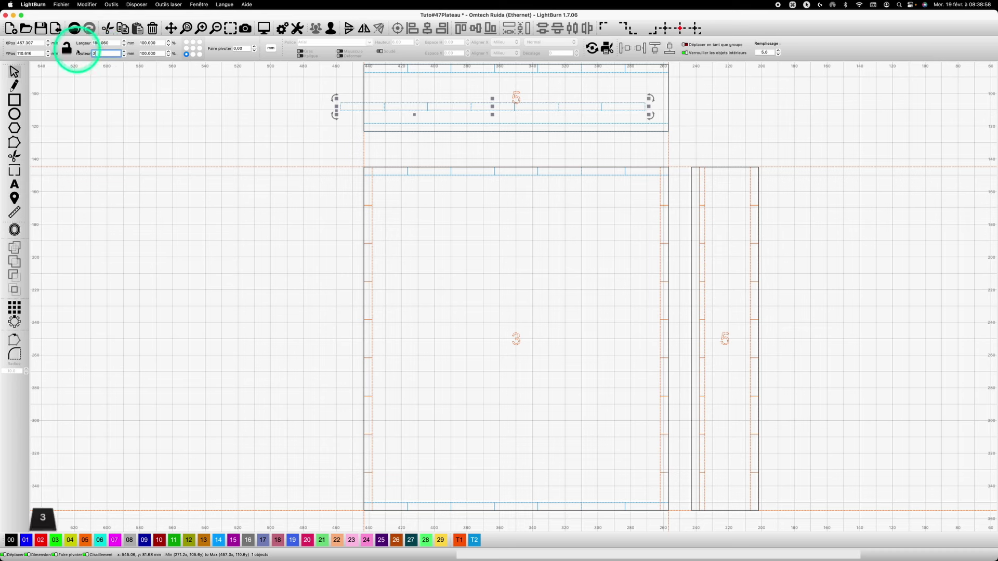
pyautogui.press('Return')
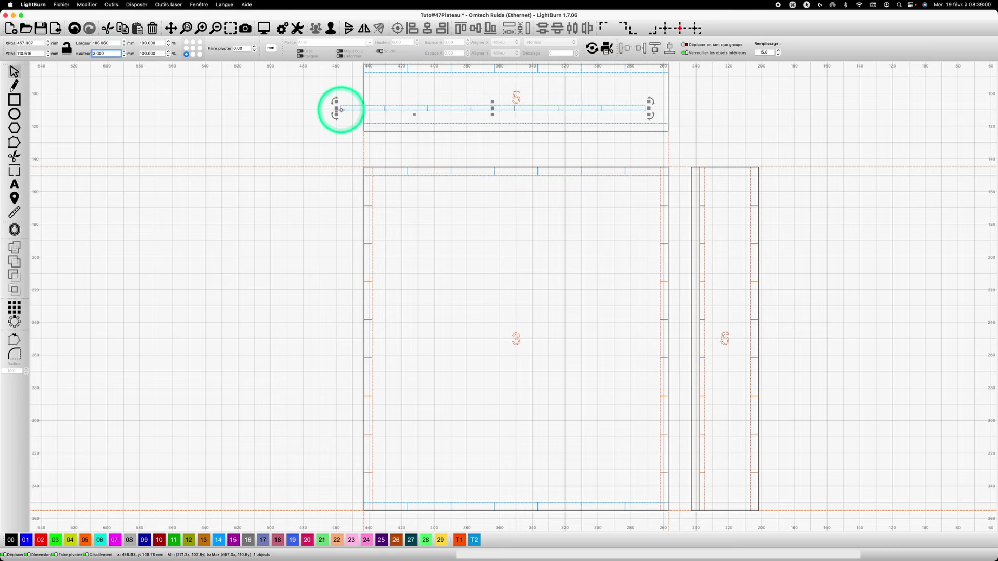
pyautogui.moveTo(342, 110); pyautogui.dragTo(366, 123)
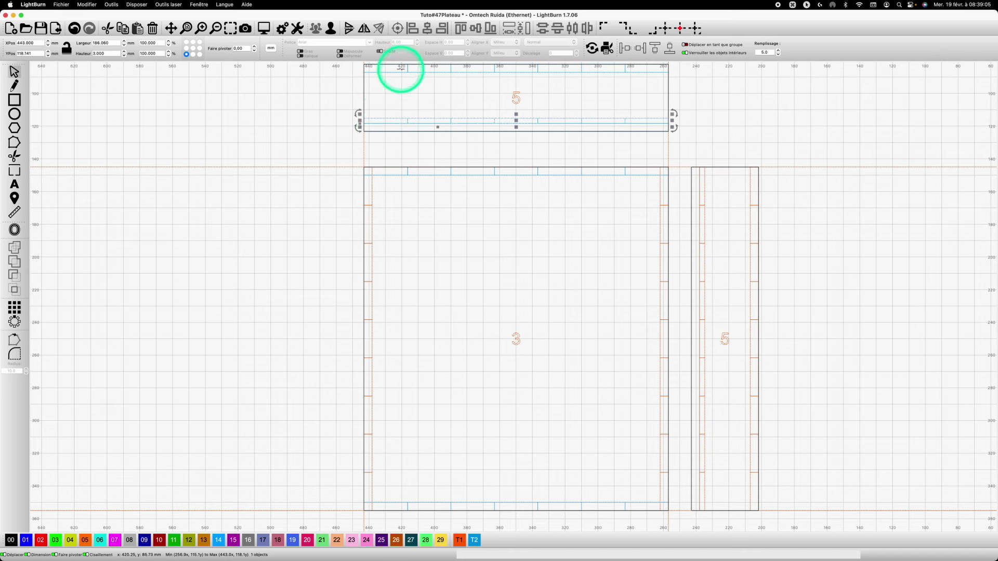
# - Select the four divided strips on the base and upper side panel and assign them to layer T1
pyautogui.press('shift')
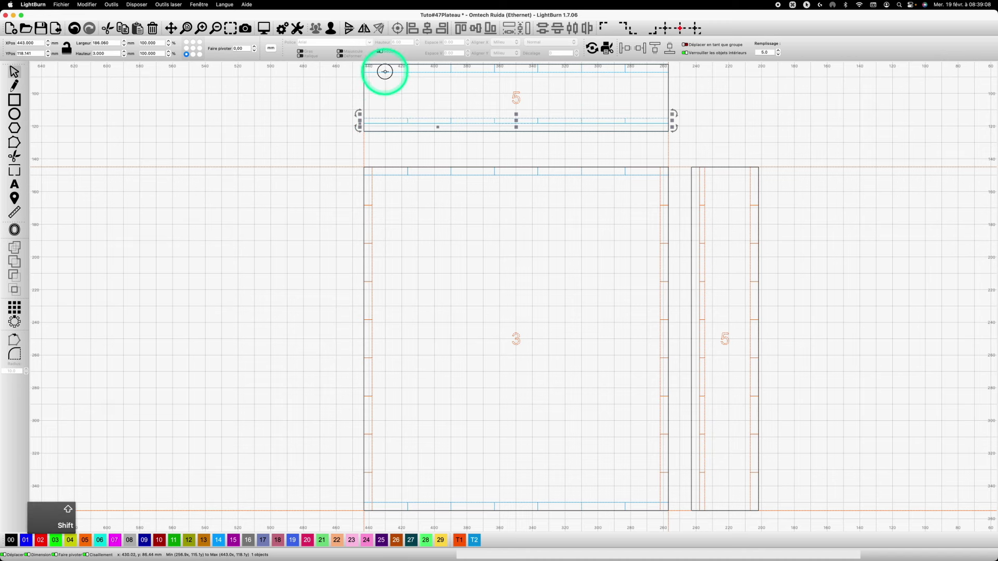
pyautogui.keyDown('shift'); pyautogui.click(386, 72); pyautogui.keyUp('shift')
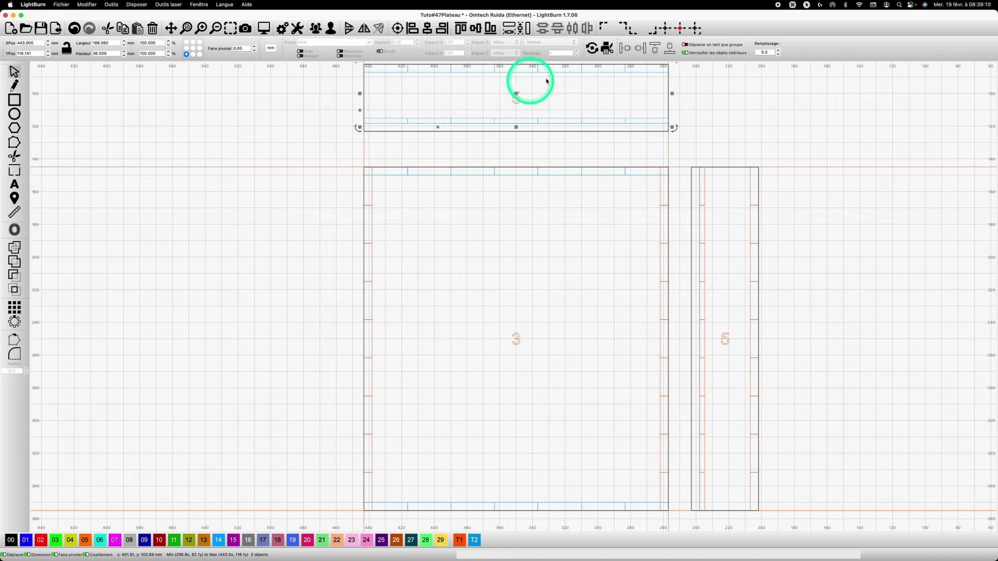
pyautogui.press('shift')
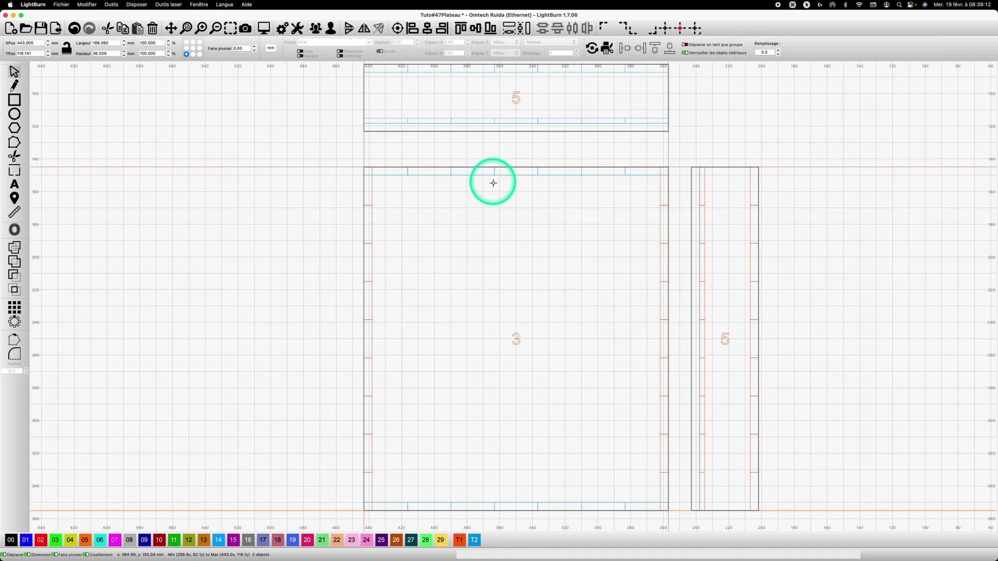
pyautogui.keyDown('shift'); pyautogui.click(493, 182); pyautogui.keyUp('shift')
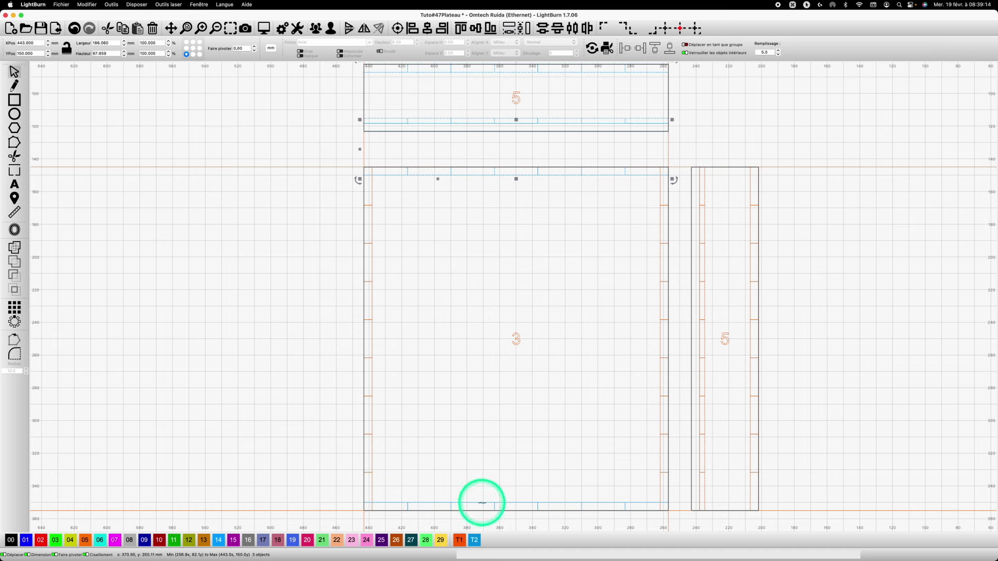
pyautogui.keyDown('shift'); pyautogui.click(482, 502); pyautogui.keyUp('shift')
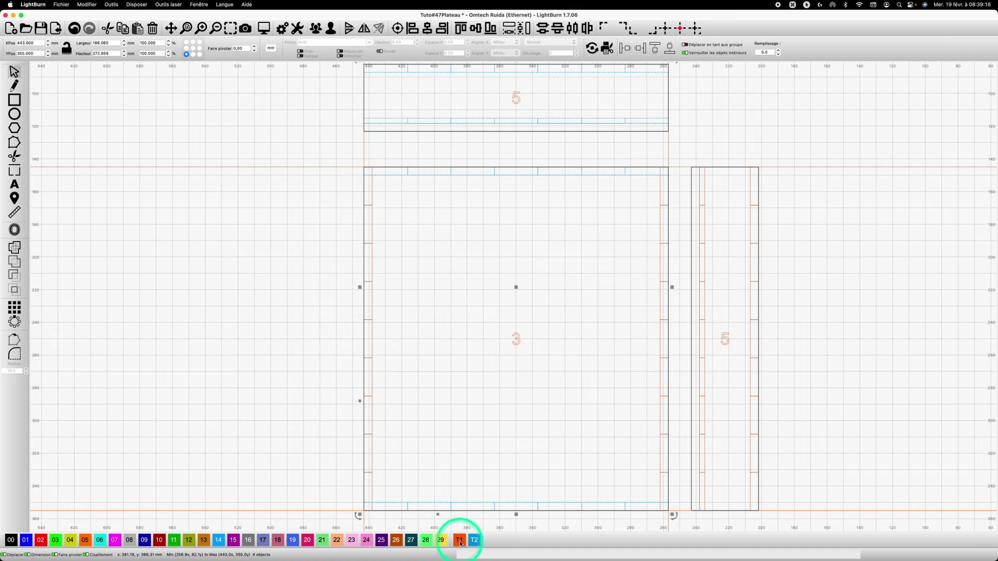
pyautogui.click(551, 421)
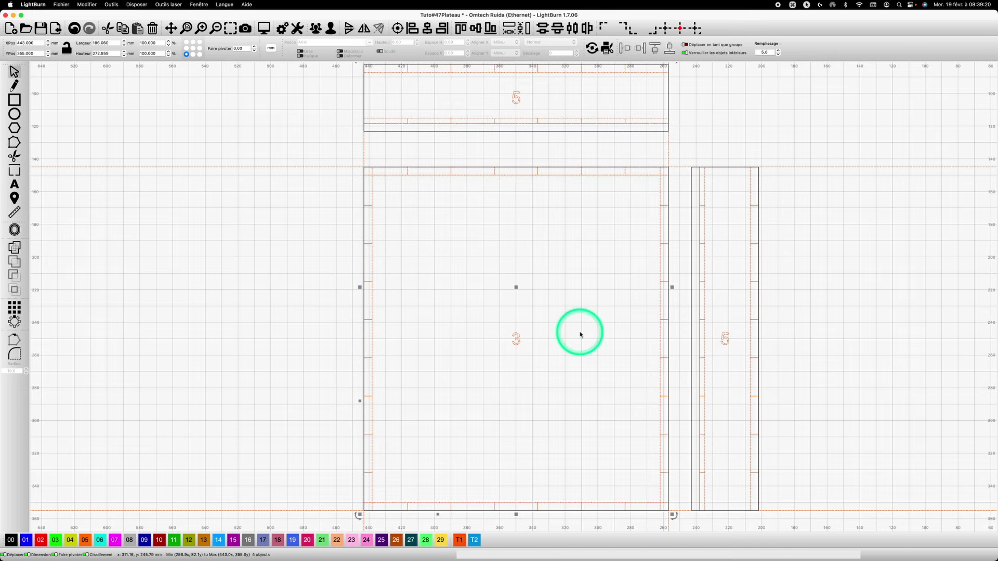
# - Copy the 3 mm divided strip from the upper side panel and snap the copy below the 5 mm strip in the lower side panel
pyautogui.scroll(-3, 579, 329)
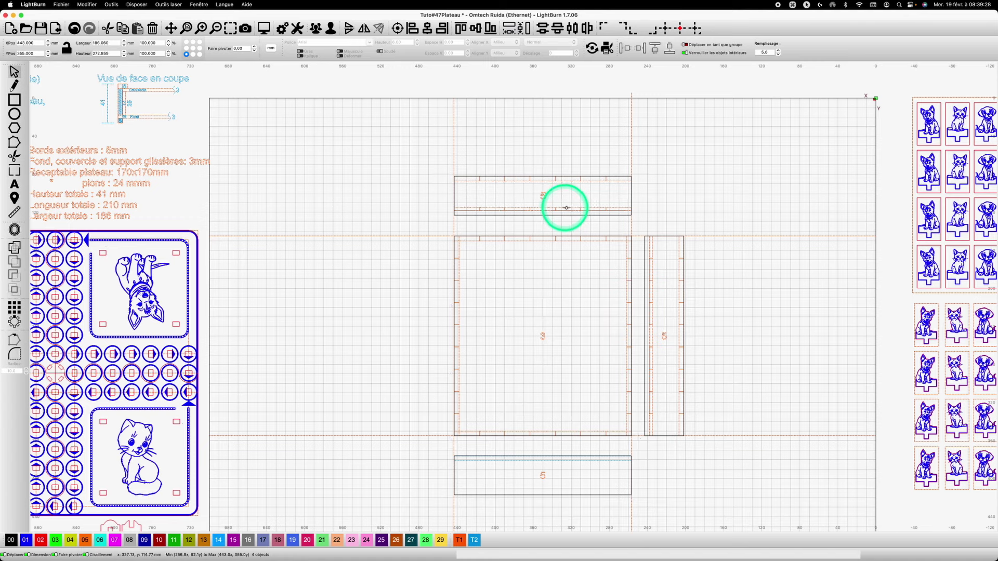
pyautogui.click(565, 208)
pyautogui.press('super+c')
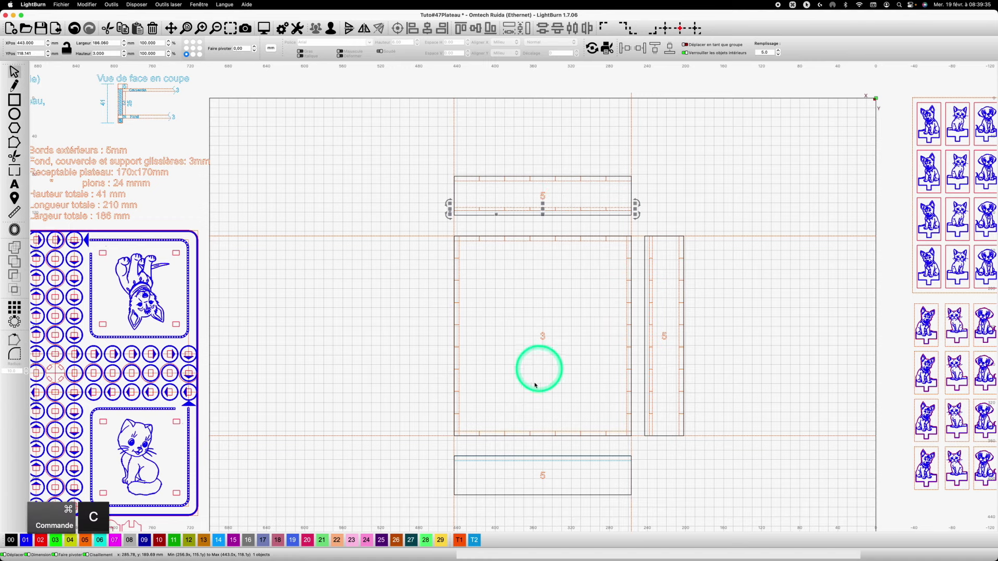
pyautogui.press('super+v')
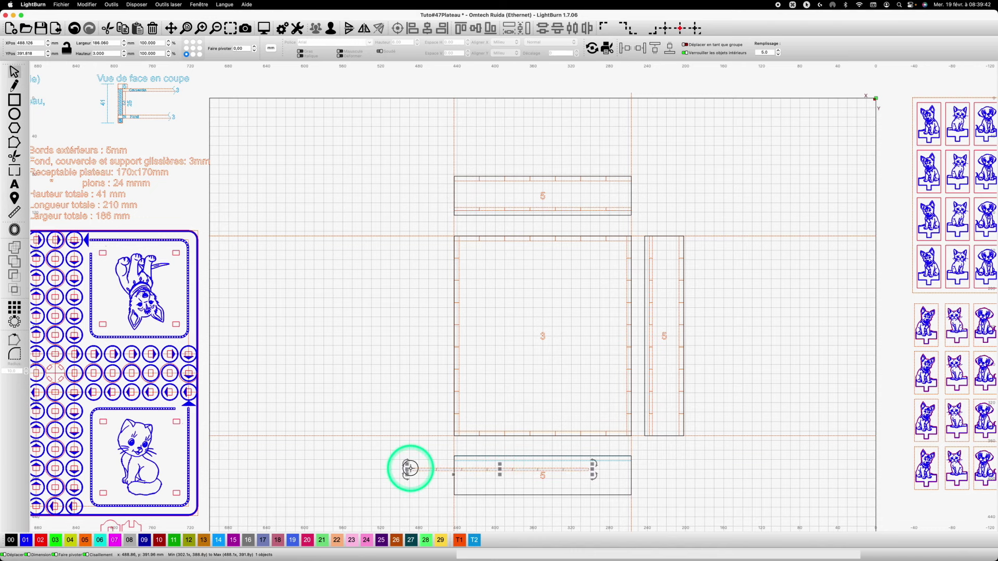
pyautogui.moveTo(410, 468); pyautogui.dragTo(450, 461)
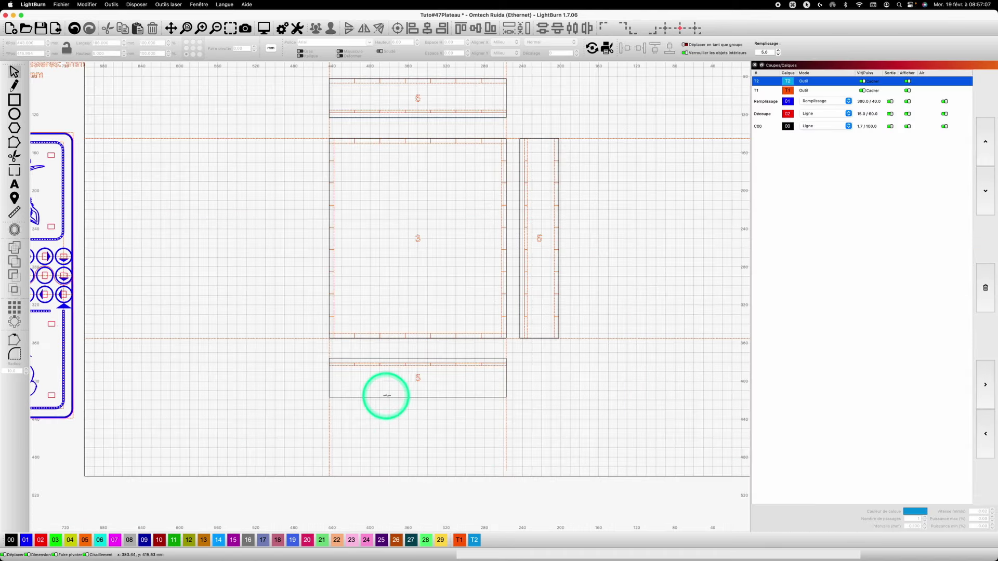
# - Paste the 186 × 5 mm strip inside the lower side panel's outer edge, put both on layer 00 and subtract it from the panel
pyautogui.press('super+v')
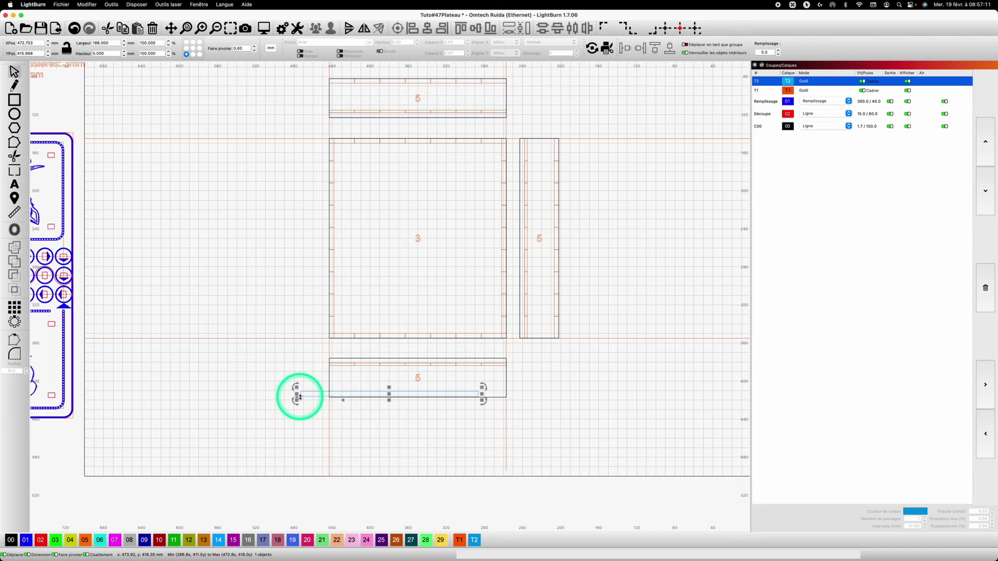
pyautogui.moveTo(300, 396); pyautogui.dragTo(377, 396)
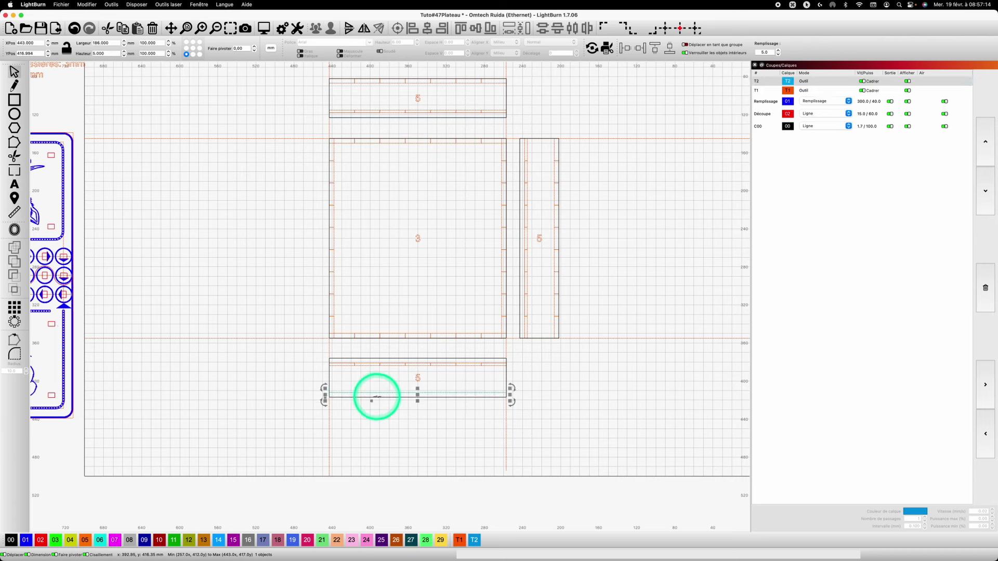
pyautogui.press('shift')
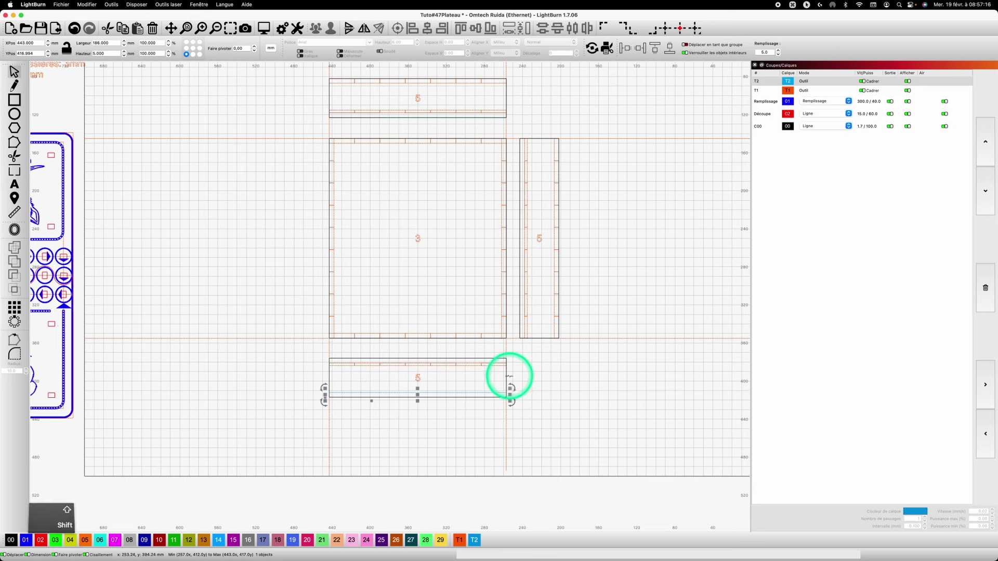
pyautogui.keyDown('shift'); pyautogui.click(505, 377); pyautogui.keyUp('shift')
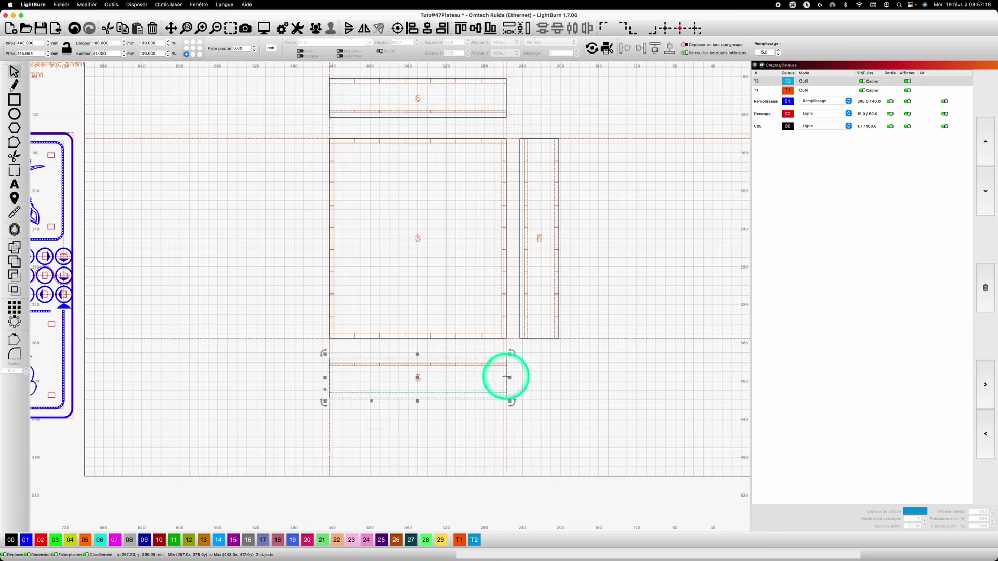
pyautogui.click(10, 540)
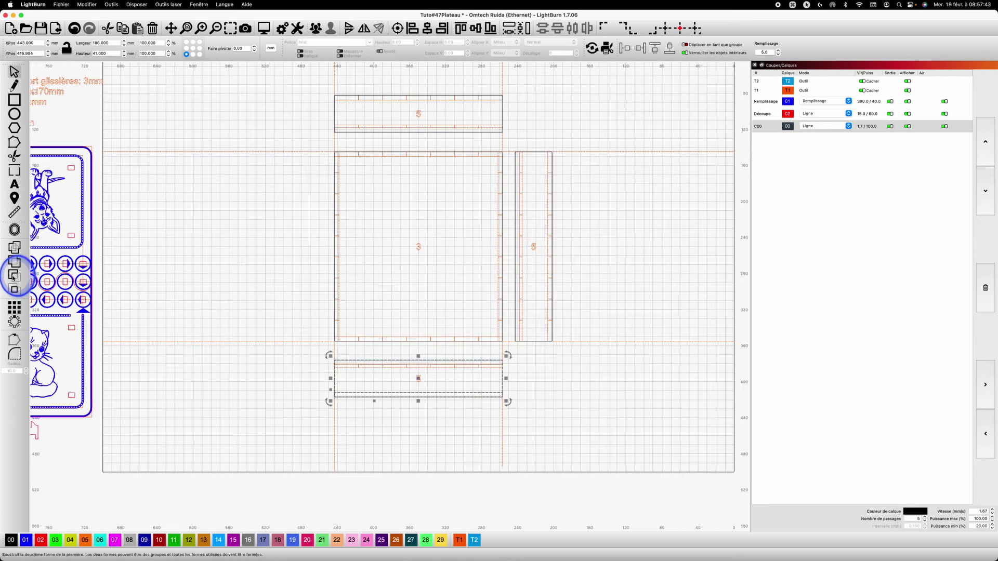
pyautogui.click(13, 277)
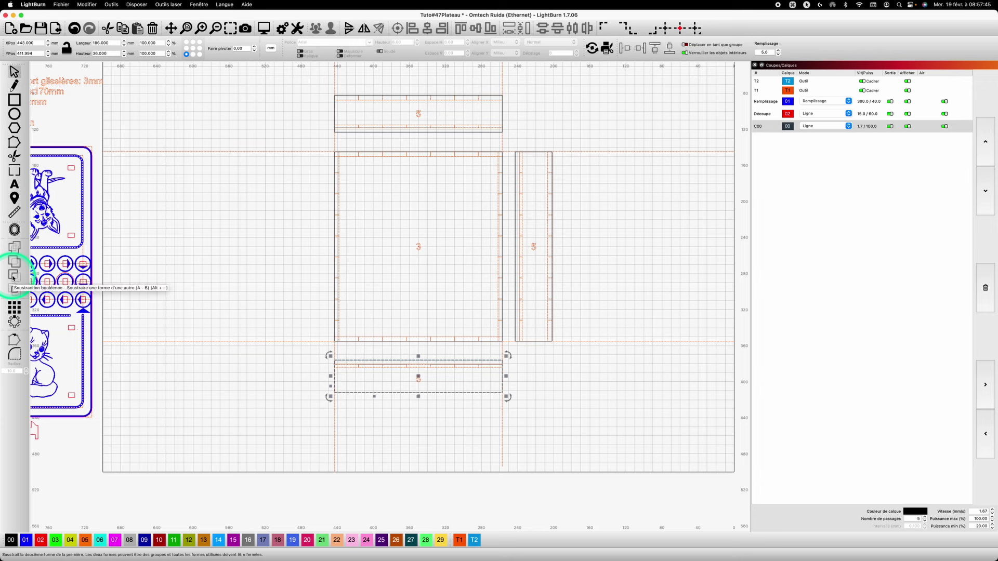
# - Draw a rectangle along the lower side panel's outer edge, set it to 176 × 3 mm and assign it to layer T1
pyautogui.click(410, 379)
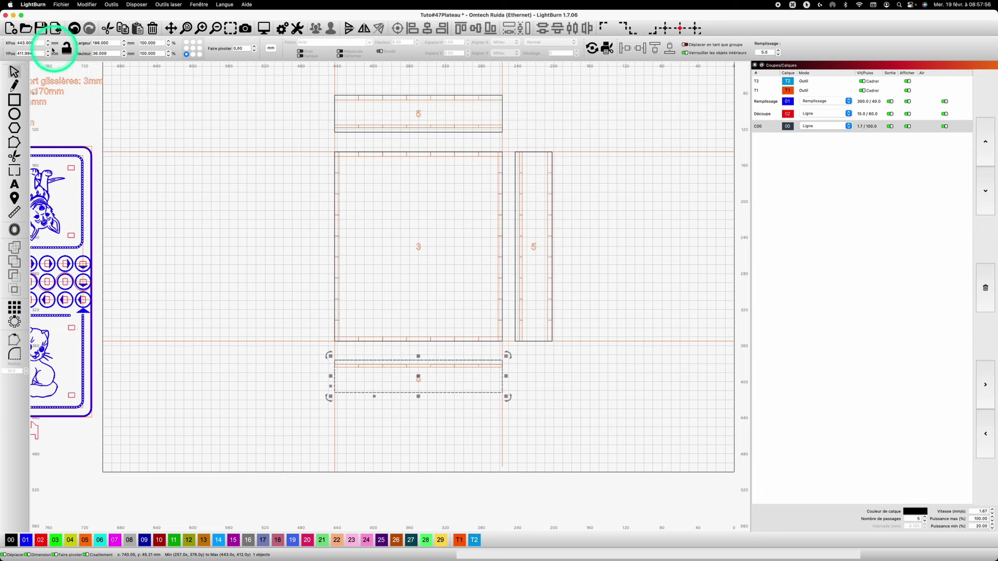
pyautogui.click(14, 100)
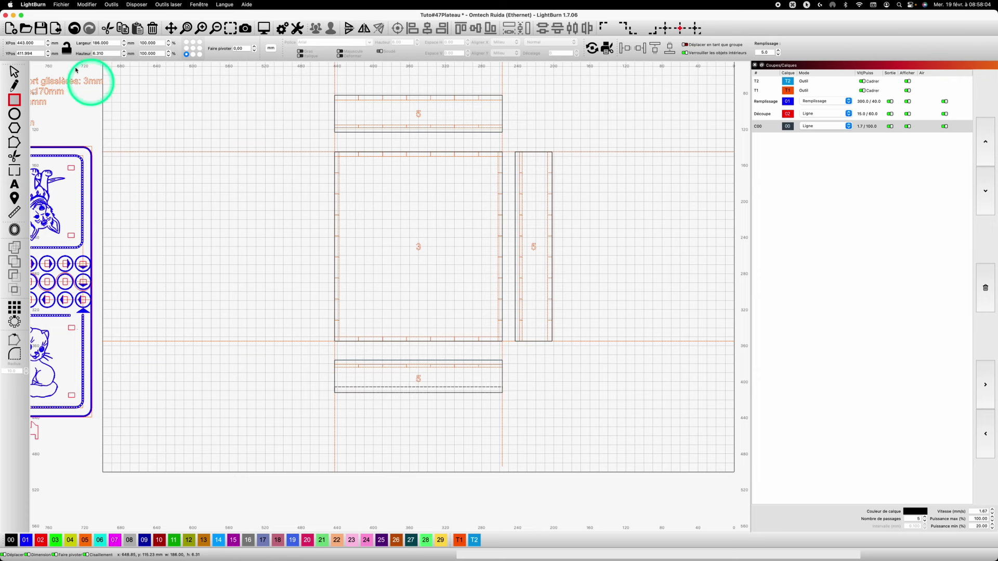
pyautogui.doubleClick(94, 54)
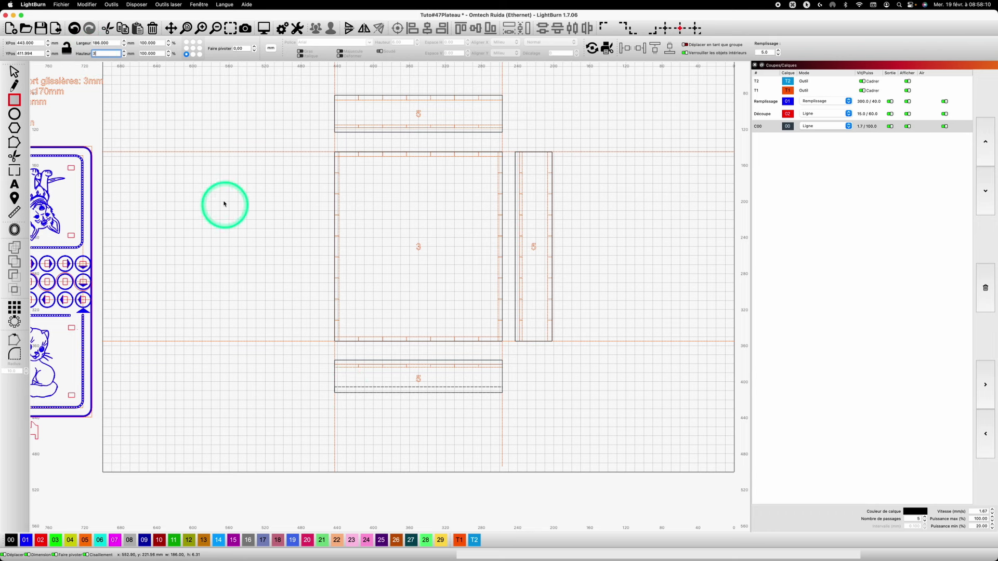
pyautogui.click(104, 43)
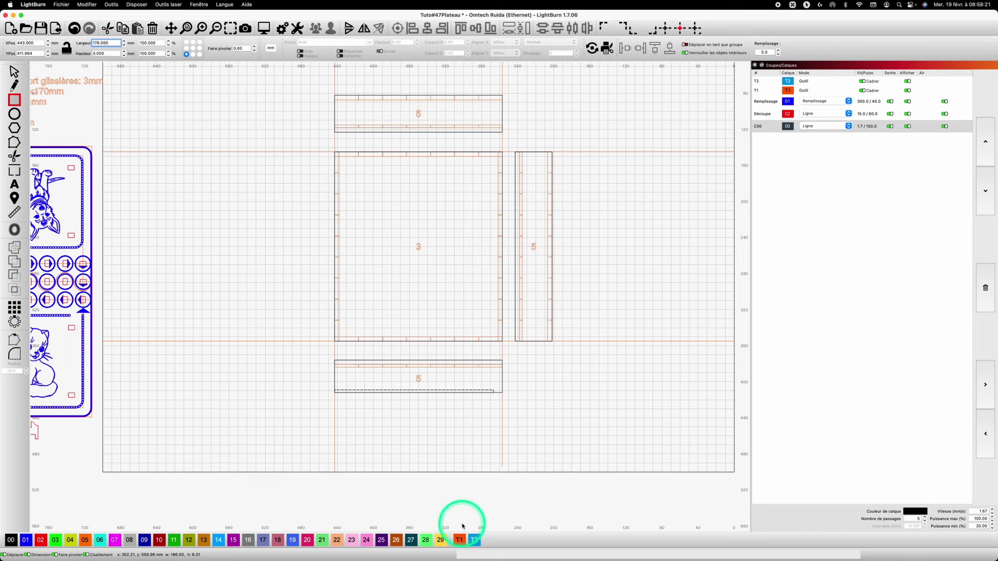
pyautogui.click(460, 539)
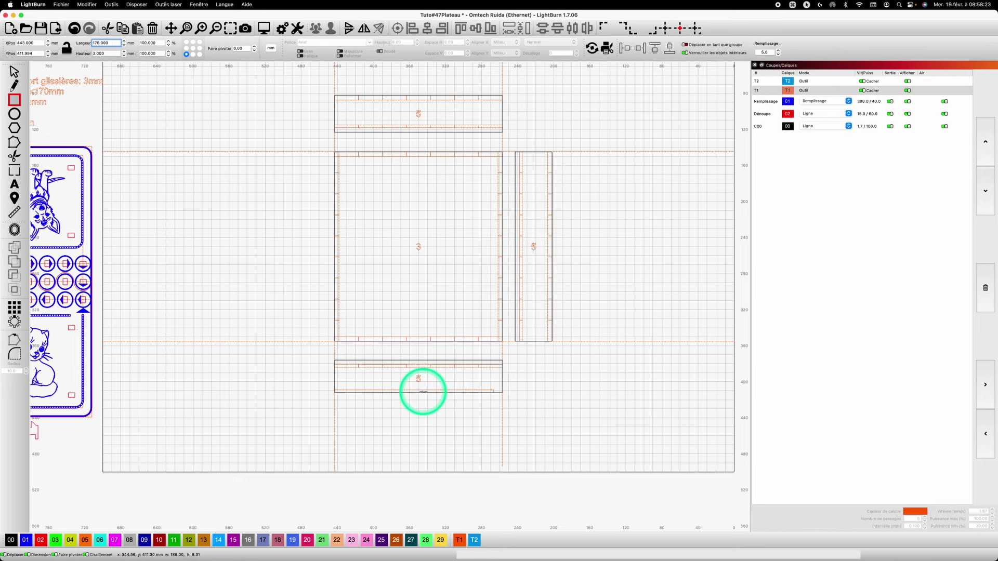
# - Centre the 176 × 3 mm rectangle along the lower side panel's width and snap it against the inside of its outer edge
pyautogui.scroll(5, 423, 391)
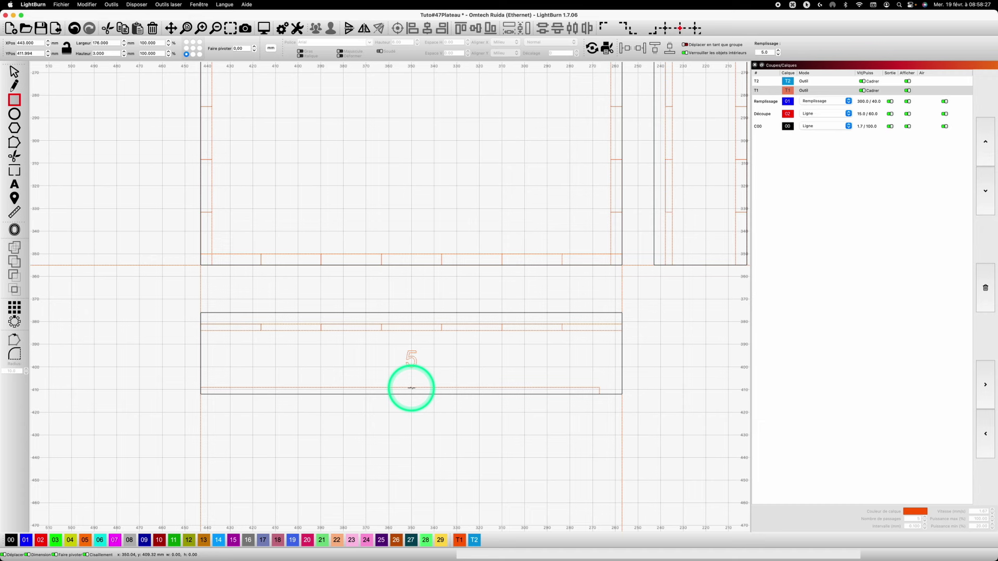
pyautogui.moveTo(411, 388); pyautogui.dragTo(411, 387)
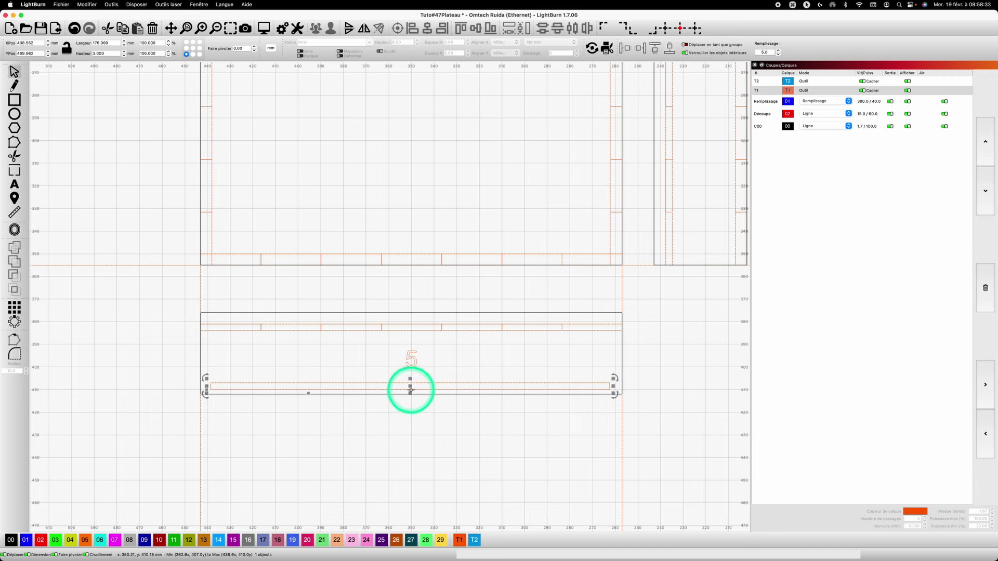
pyautogui.moveTo(411, 390); pyautogui.dragTo(410, 391)
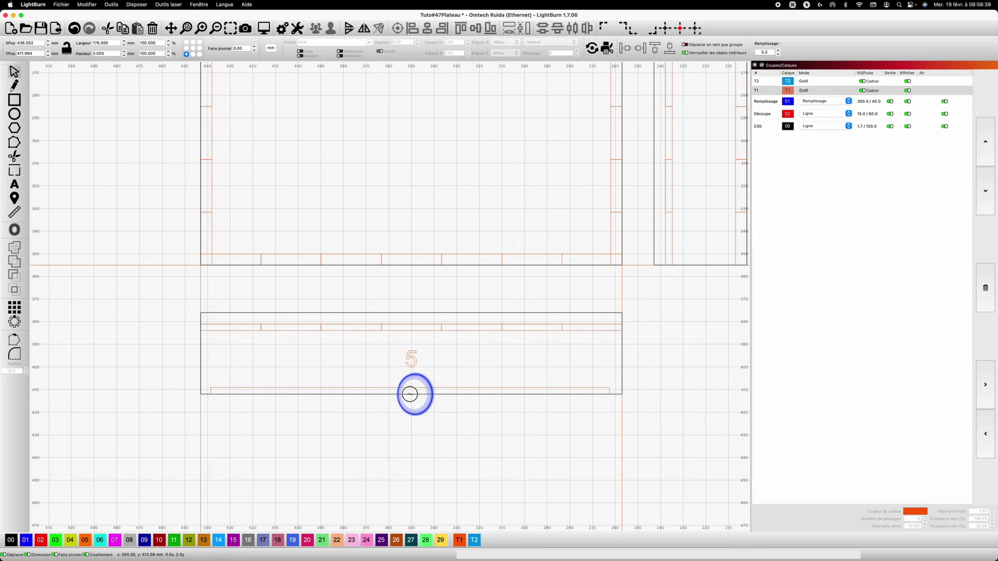
pyautogui.moveTo(410, 395); pyautogui.dragTo(410, 394)
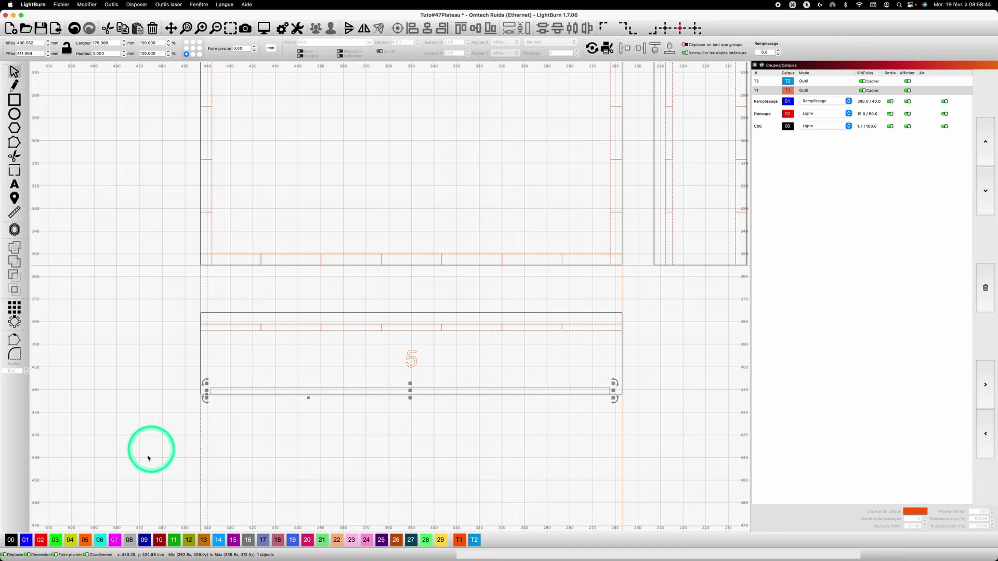
# - Put the 176 × 3 mm rectangle on layer 00 and subtract it from the lower side panel
pyautogui.click(12, 540)
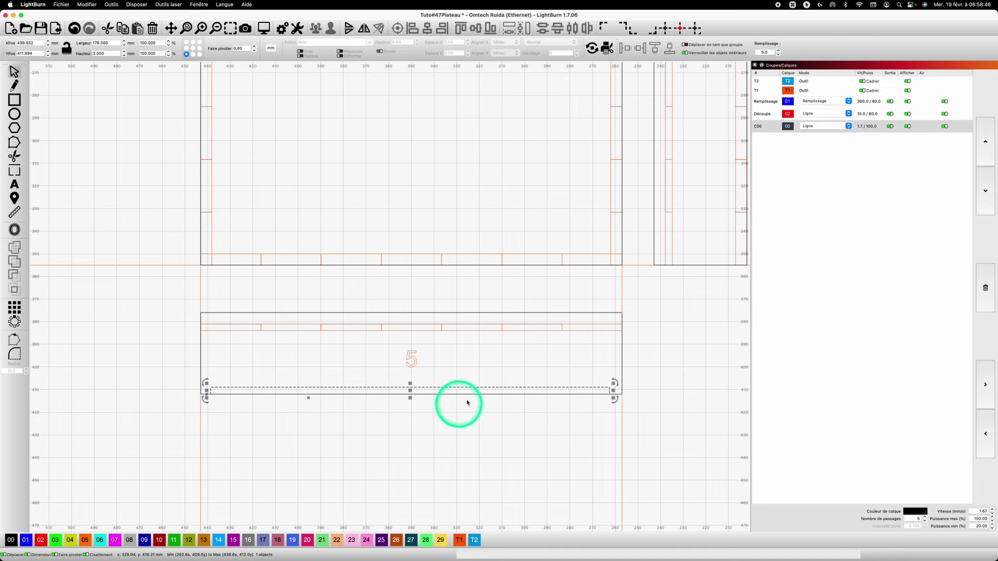
pyautogui.moveTo(462, 402); pyautogui.dragTo(459, 380)
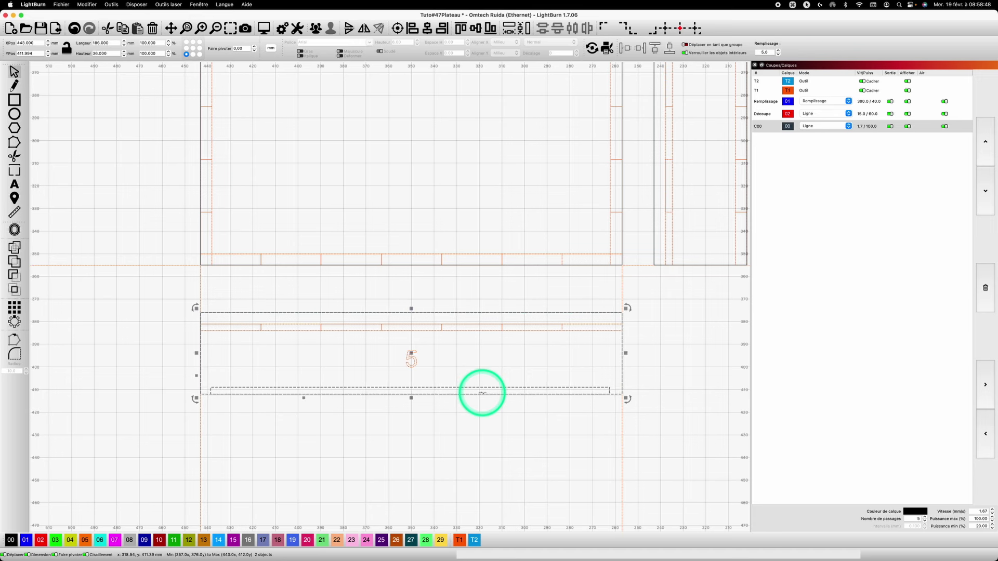
pyautogui.click(13, 279)
pyautogui.click(515, 427)
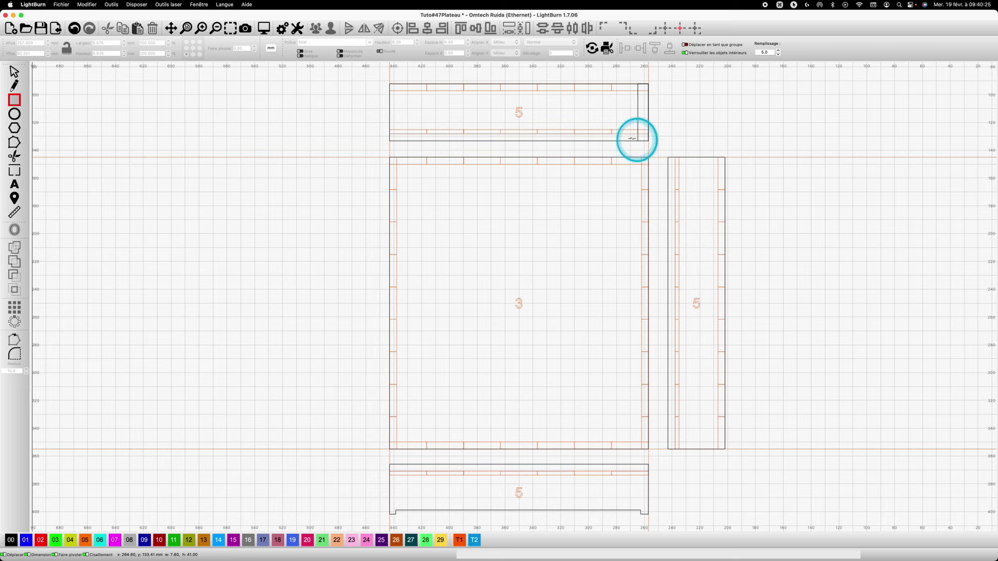
# - Draw a full-height rectangle in the upper side panel, set its width to 5 mm, snap it inside the right edge and assign it to T1
pyautogui.moveTo(636, 139); pyautogui.dragTo(636, 139)
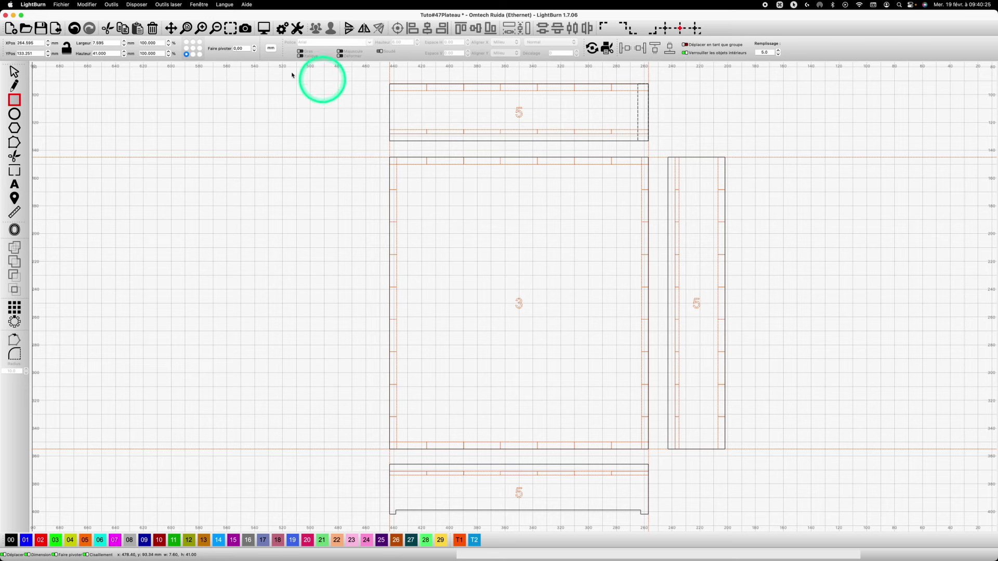
pyautogui.doubleClick(104, 44)
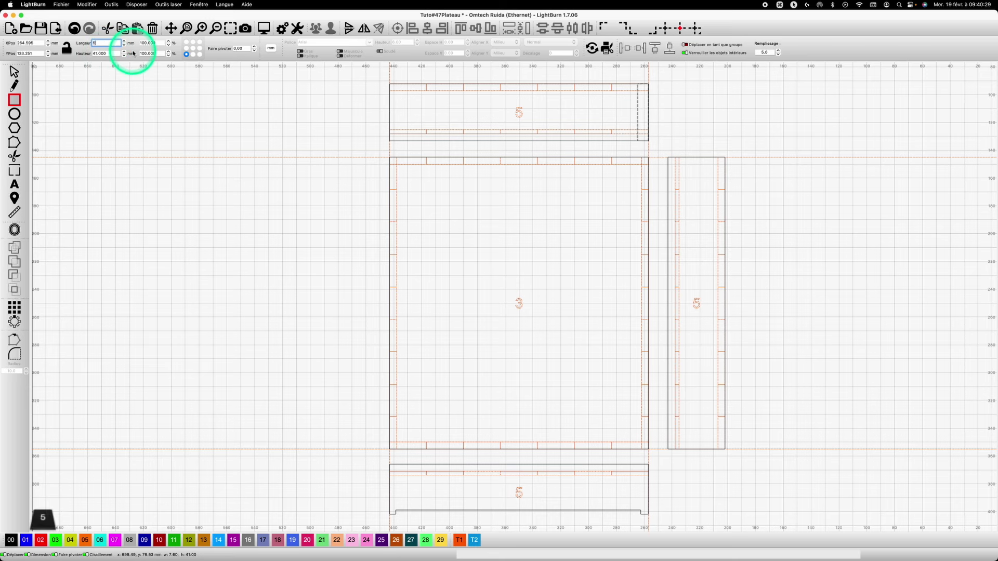
pyautogui.press('Return')
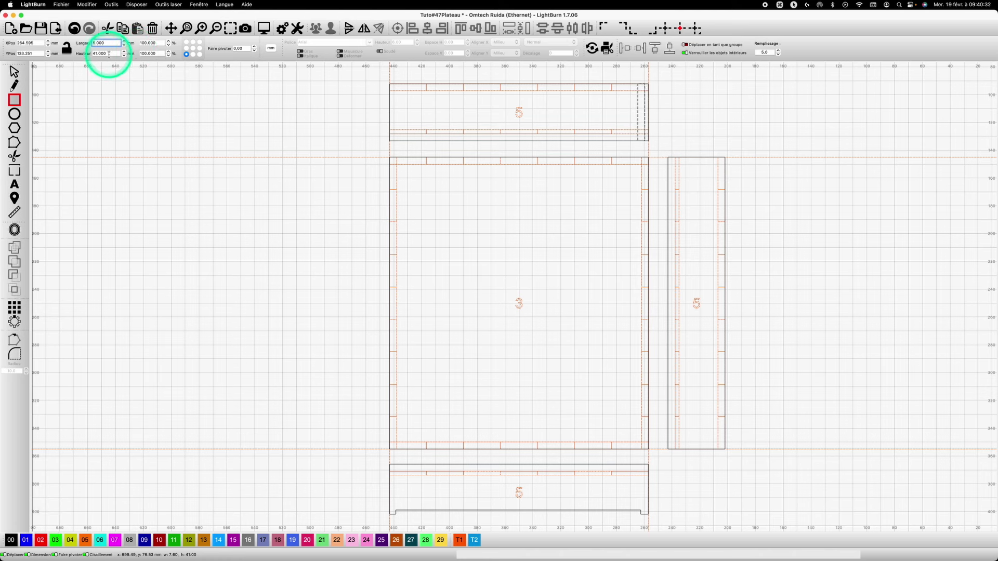
pyautogui.click(648, 141)
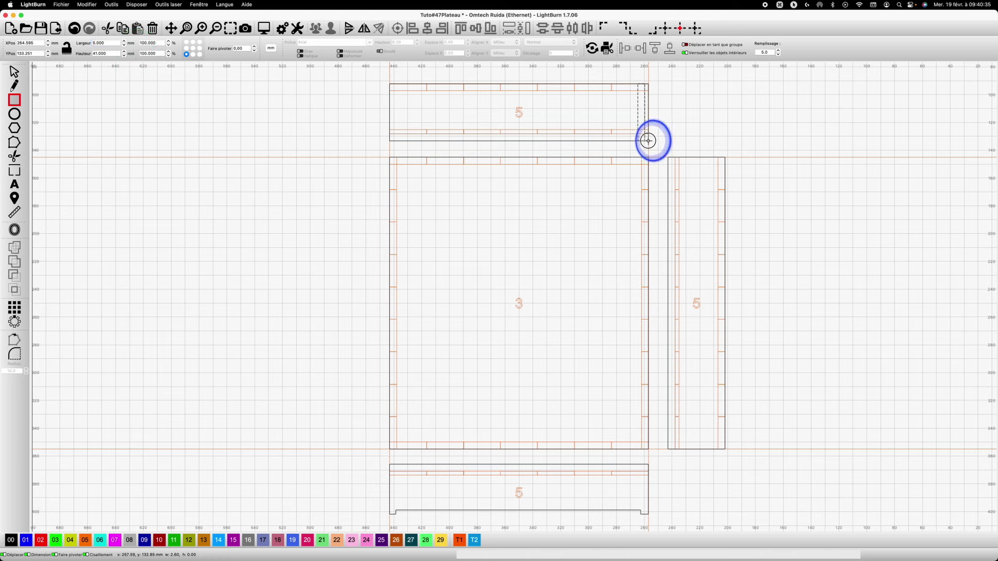
pyautogui.click(459, 540)
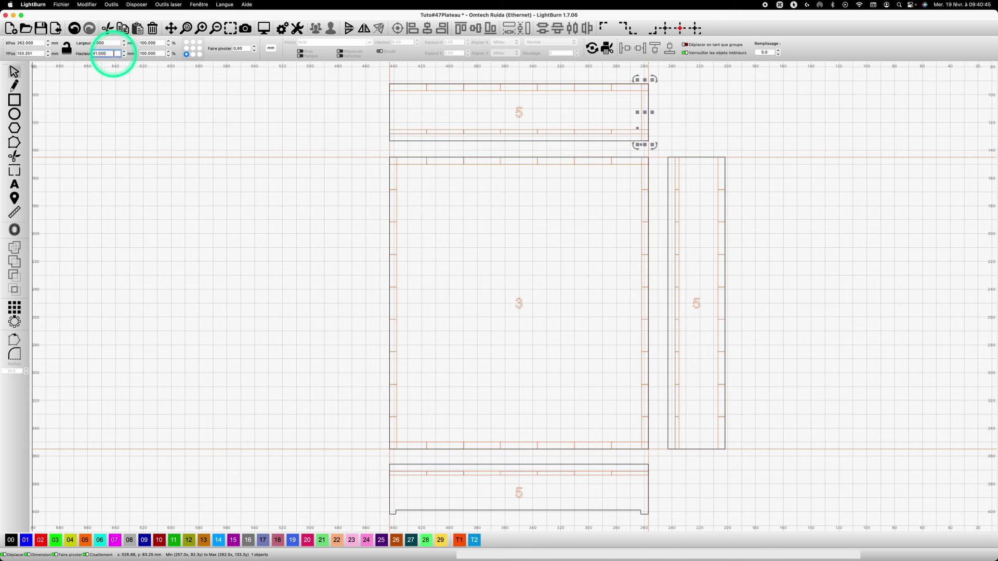
# - Set the 5 mm strip's height to 13.67 mm and array it vertically into three rows with 13.67 mm spacing
pyautogui.press('Return')
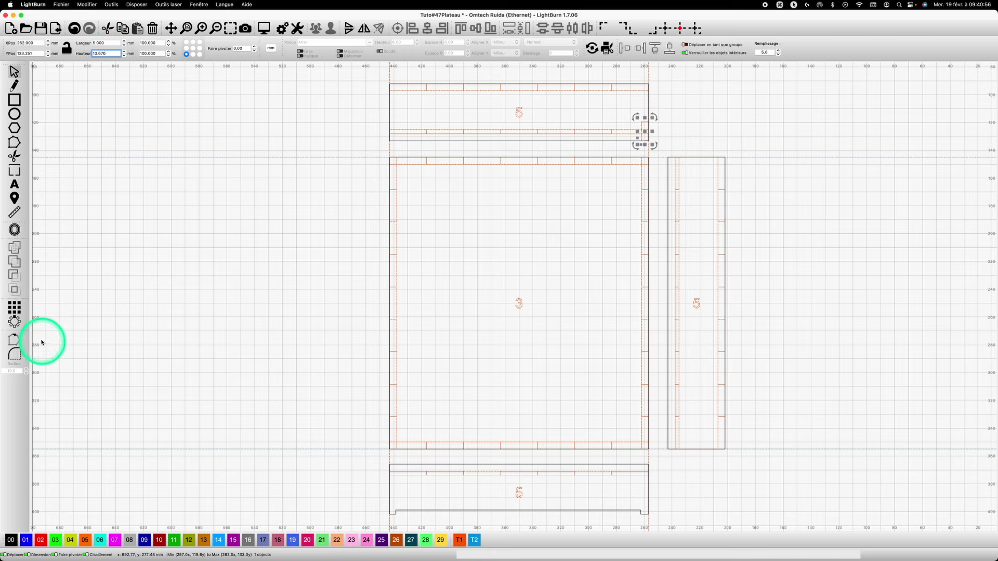
pyautogui.click(21, 312)
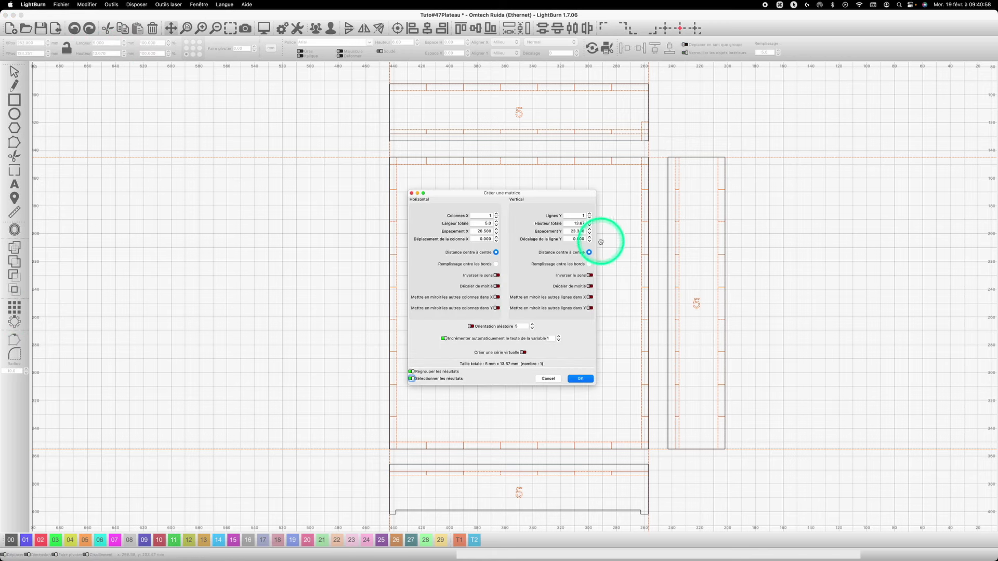
pyautogui.doubleClick(577, 215)
pyautogui.write('3')
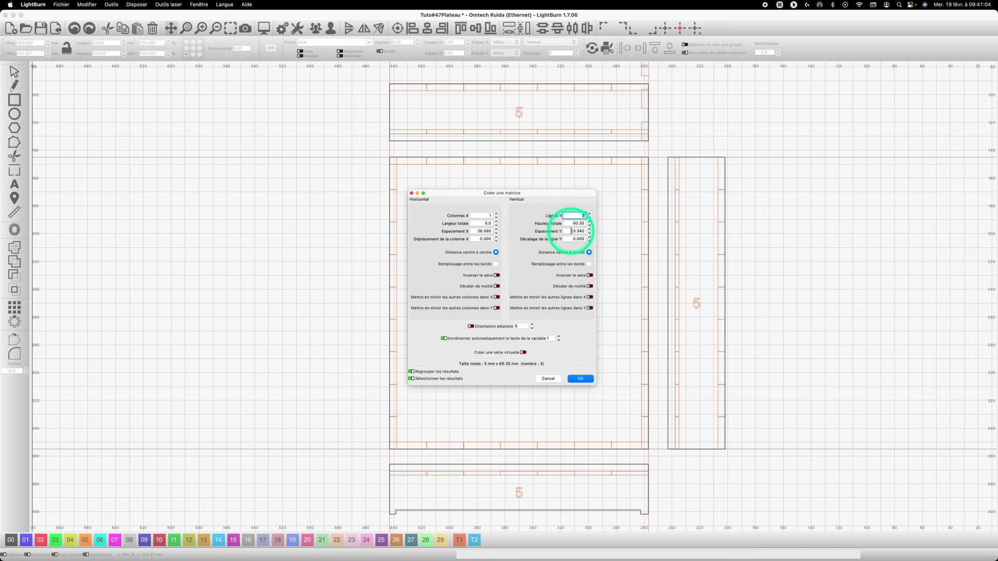
pyautogui.click(591, 230)
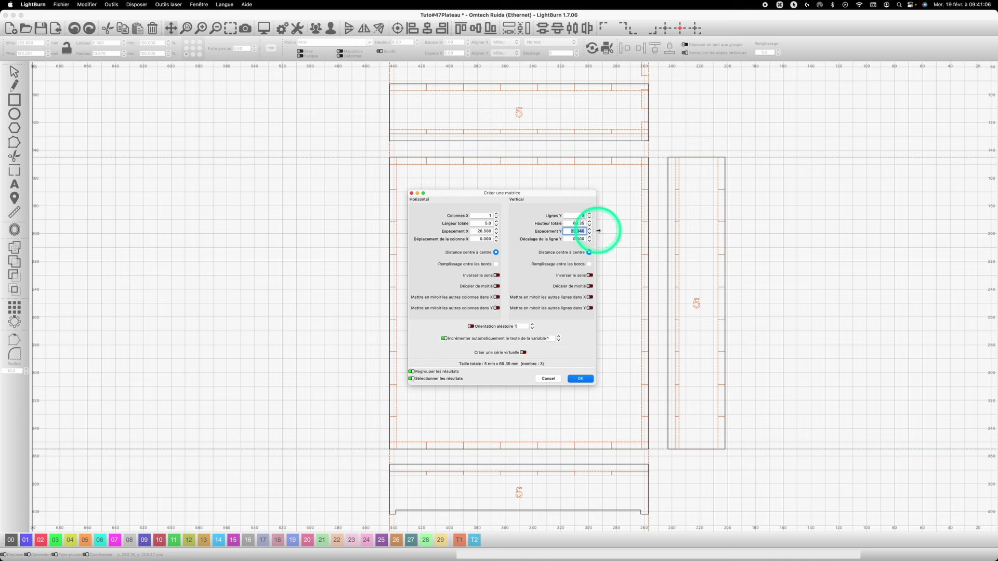
pyautogui.write('13')
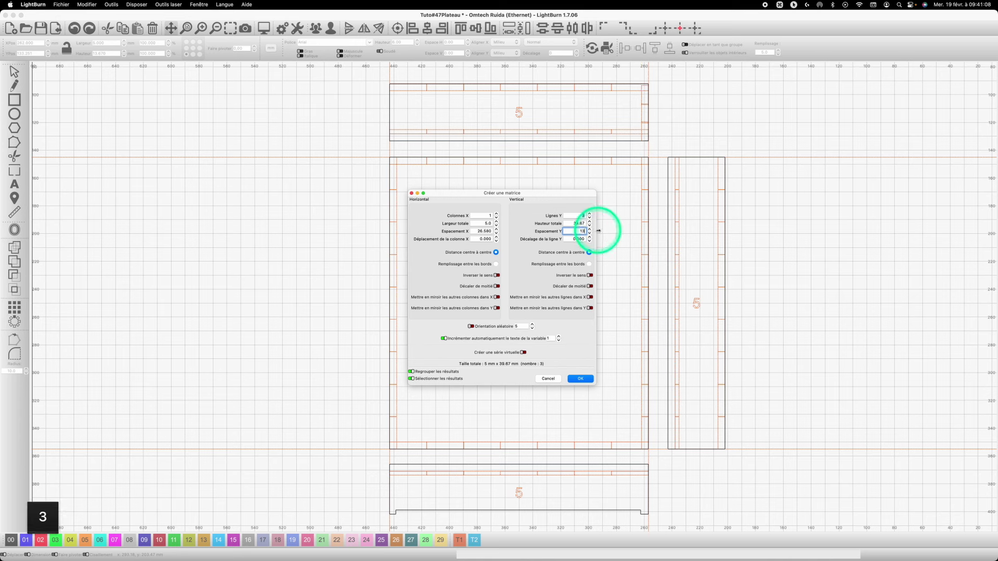
pyautogui.write('.67')
pyautogui.press('Return')
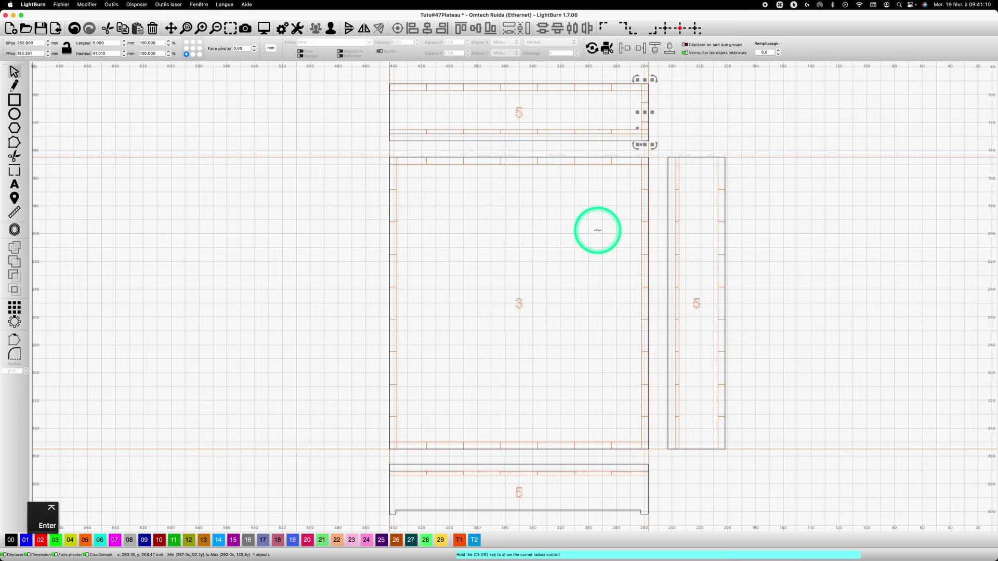
# - Copy the three-part strip and snap the copy inside the left edge of the upper side panel
pyautogui.scroll(4, 635, 107)
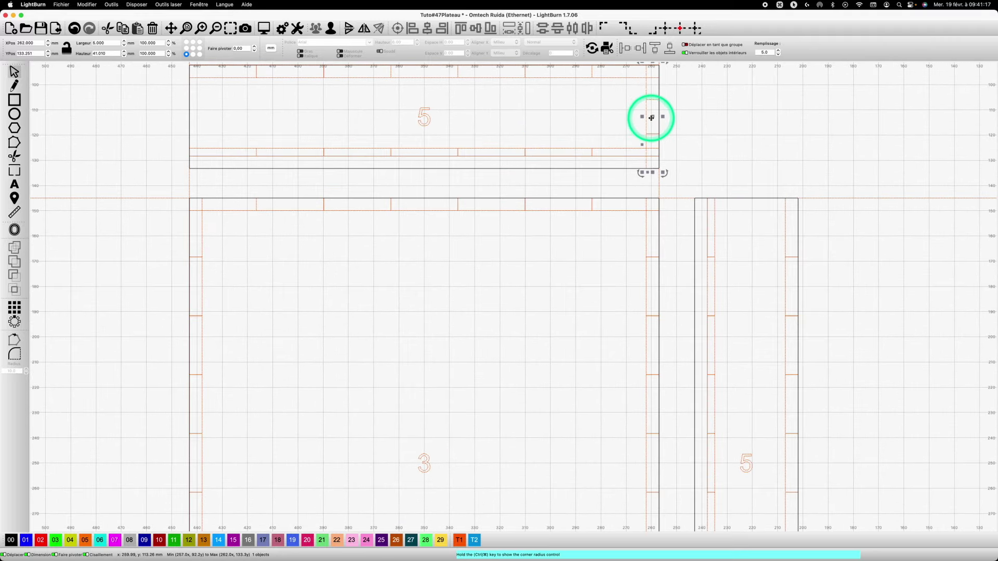
pyautogui.press('super+c')
pyautogui.click(169, 124)
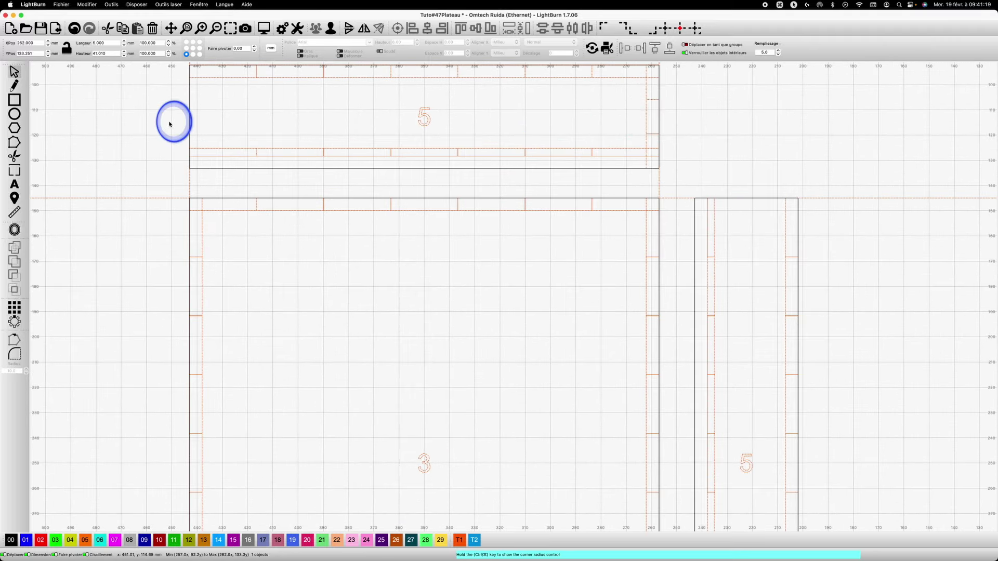
pyautogui.press('super+v')
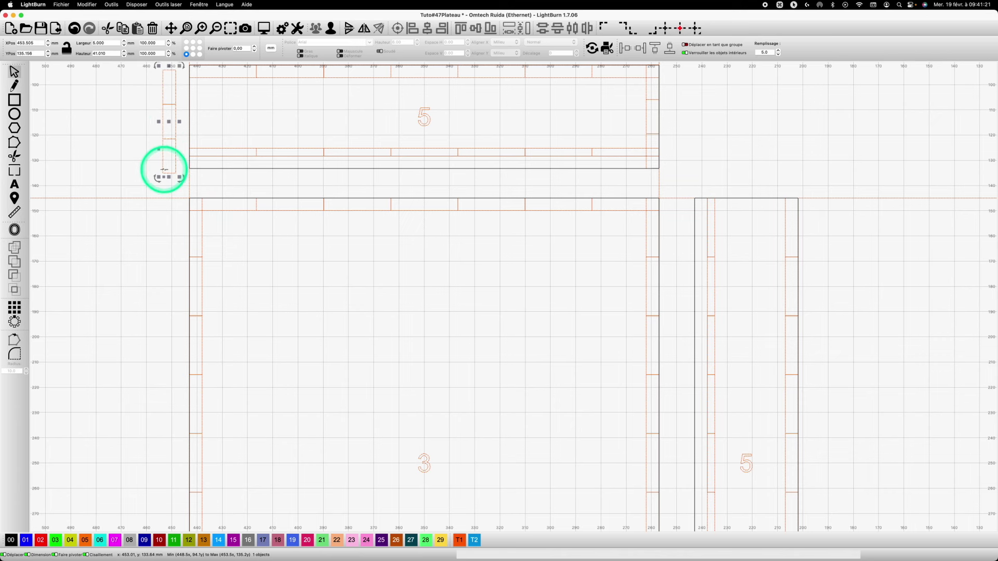
pyautogui.moveTo(162, 69); pyautogui.dragTo(192, 66)
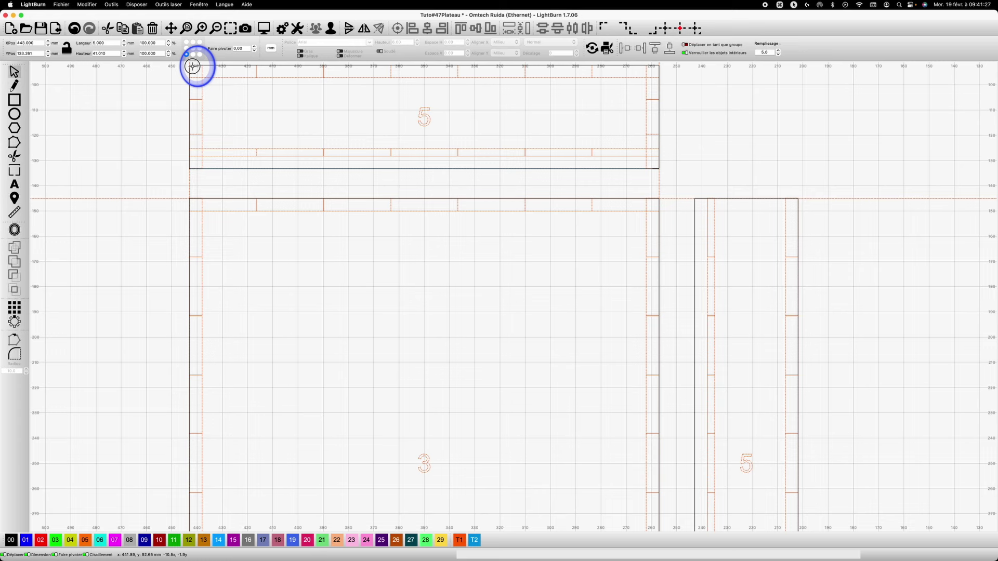
# - Paste another three-part strip, rotate it 90° and snap it inside the upper end of the right side panel
pyautogui.click(754, 126)
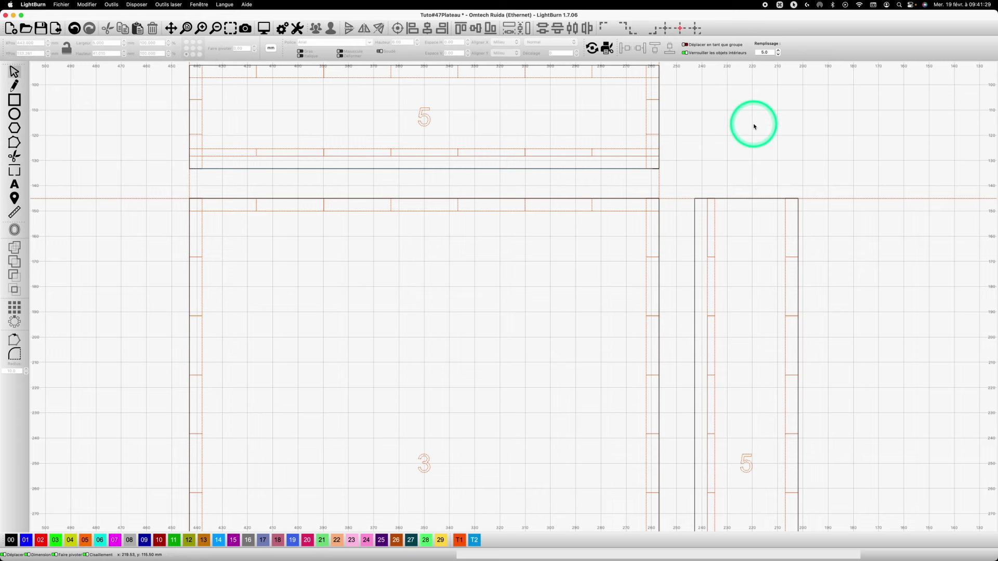
pyautogui.press('super+v')
pyautogui.scroll(1, 750, 114)
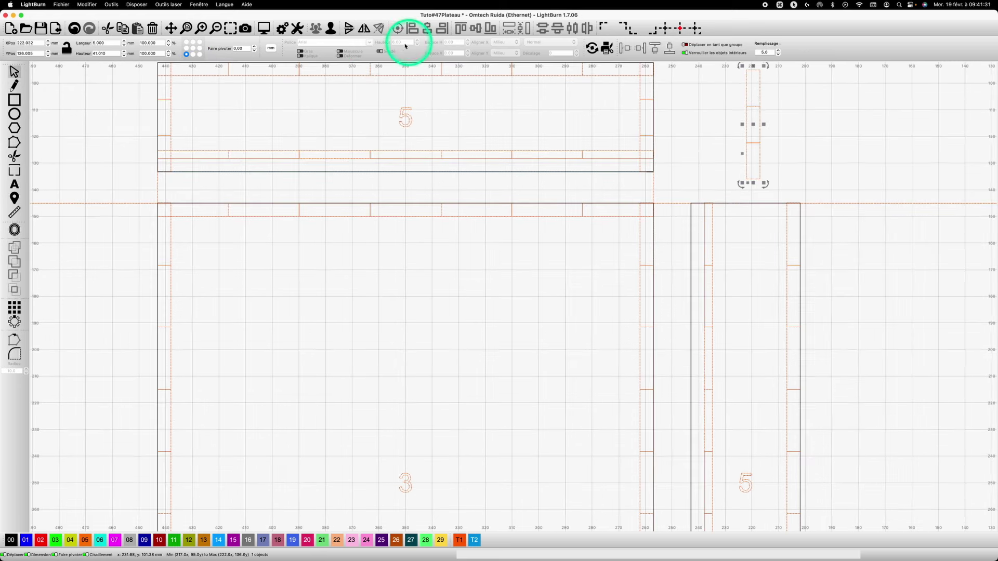
pyautogui.moveTo(243, 49); pyautogui.dragTo(223, 47)
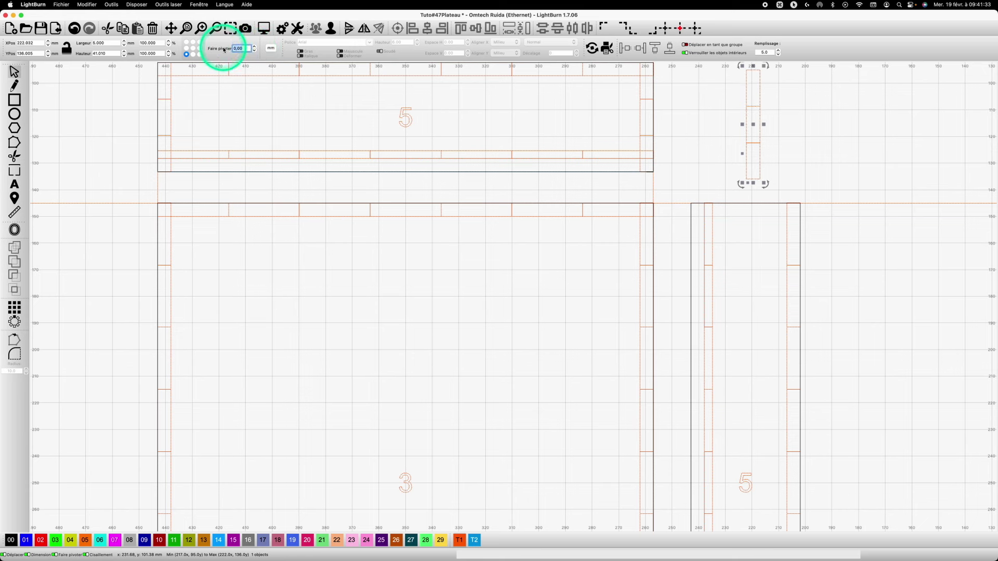
pyautogui.write('90')
pyautogui.press('Return')
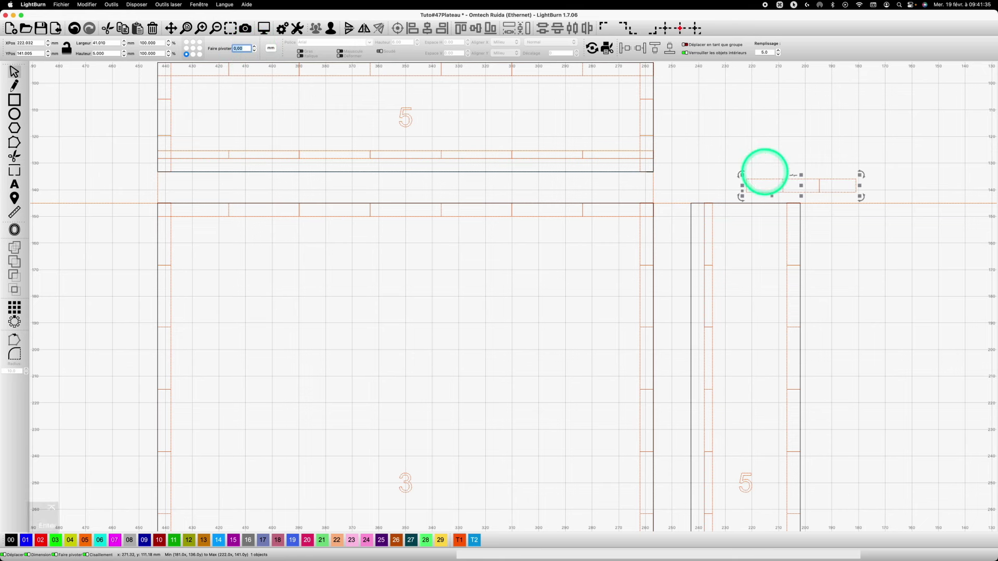
pyautogui.moveTo(855, 179); pyautogui.dragTo(798, 203)
pyautogui.scroll(2, 804, 225)
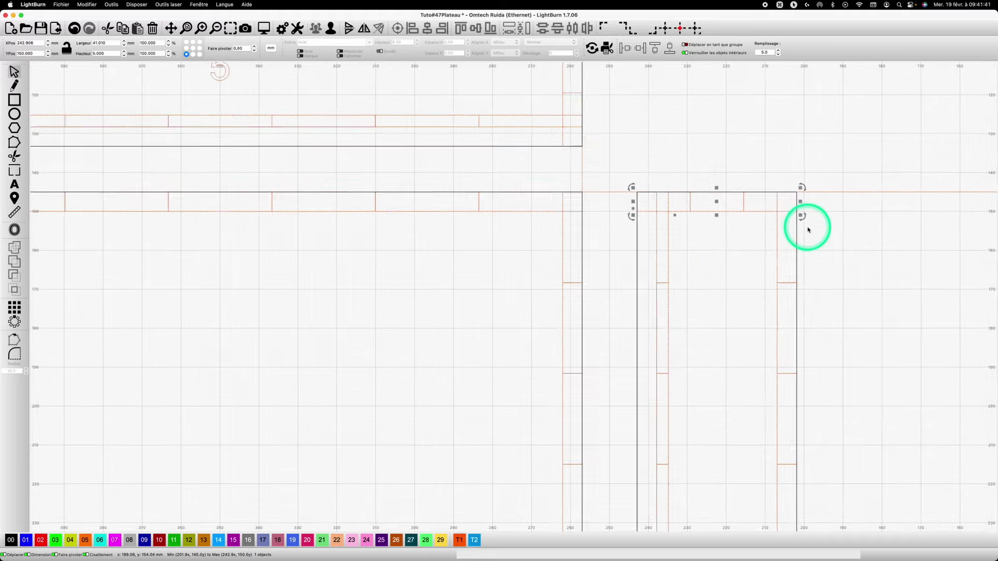
# - Paste two more three-part strips, rotate one 90° and snap it inside the lower end of the right side panel
pyautogui.scroll(-5, 806, 224)
pyautogui.scroll(5, 766, 301)
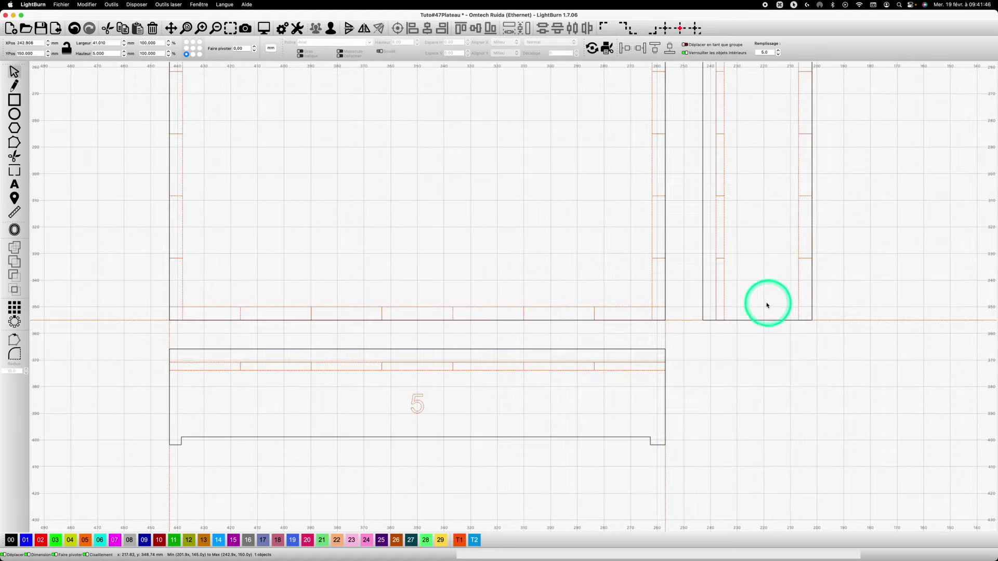
pyautogui.press('super+v')
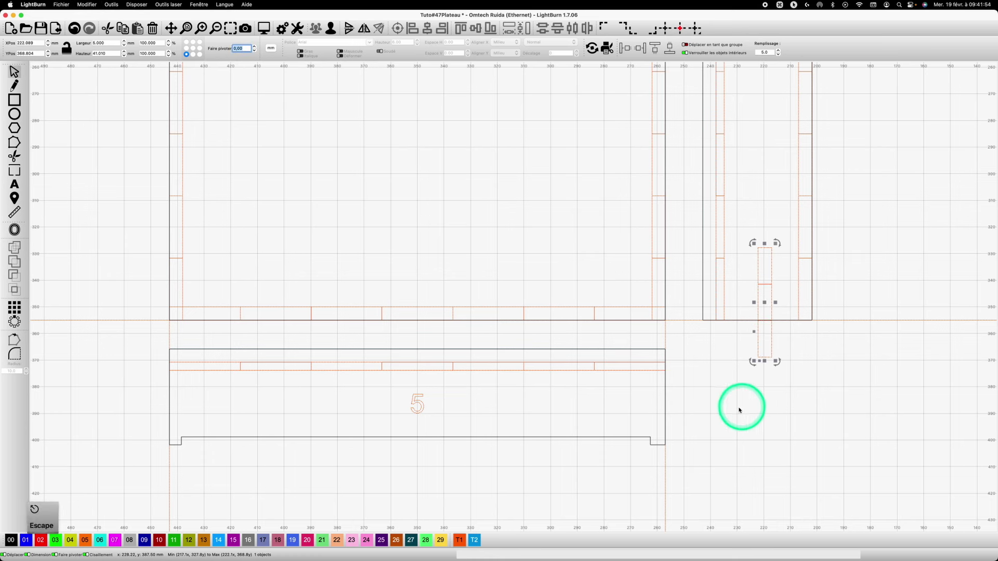
pyautogui.press('super+v')
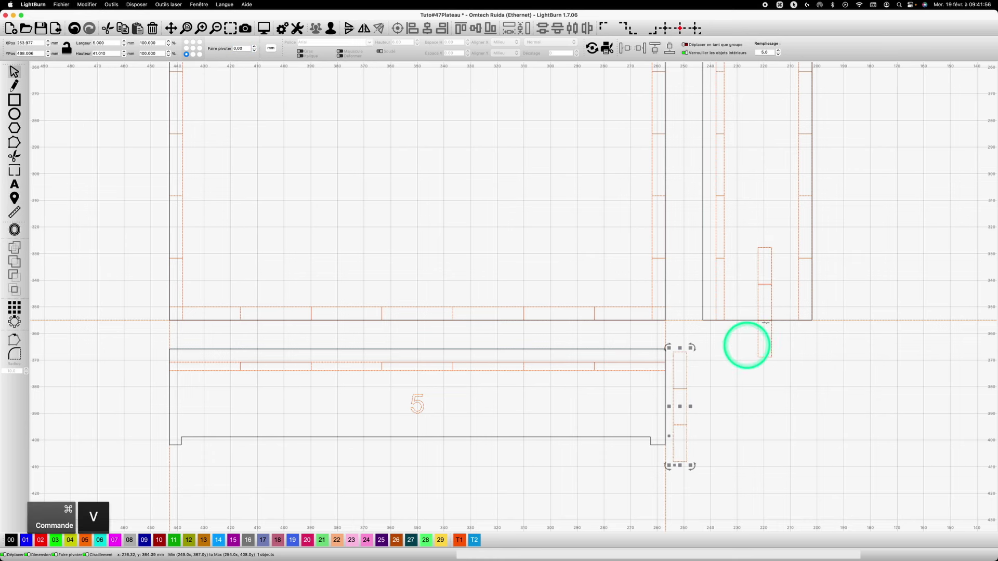
pyautogui.click(770, 282)
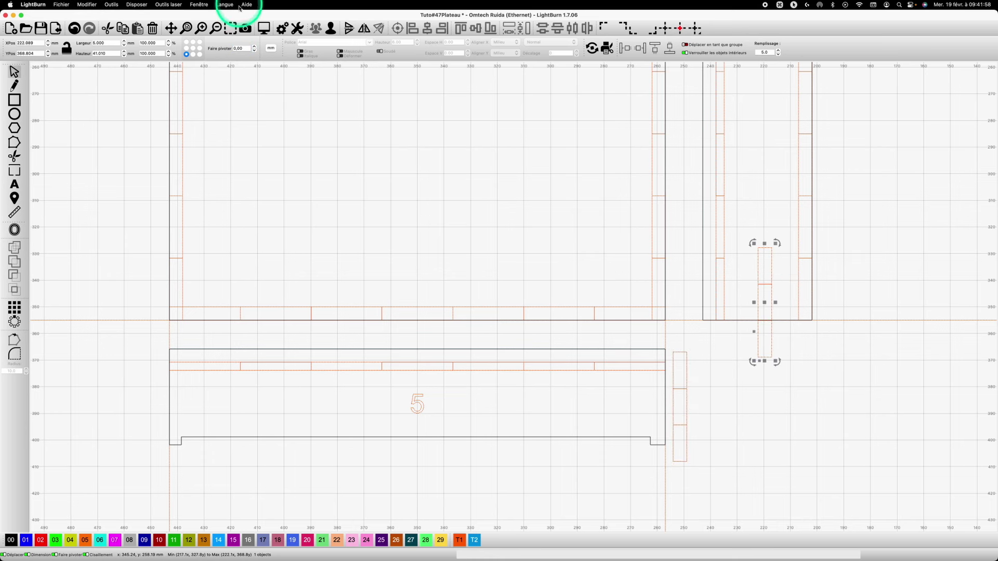
pyautogui.moveTo(251, 48); pyautogui.dragTo(232, 49)
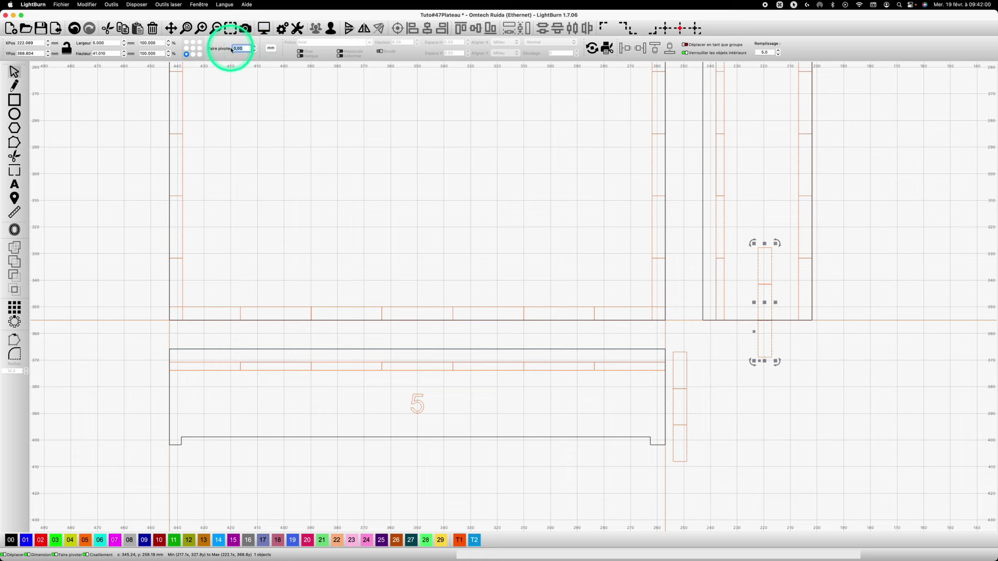
pyautogui.write('90')
pyautogui.press('Return')
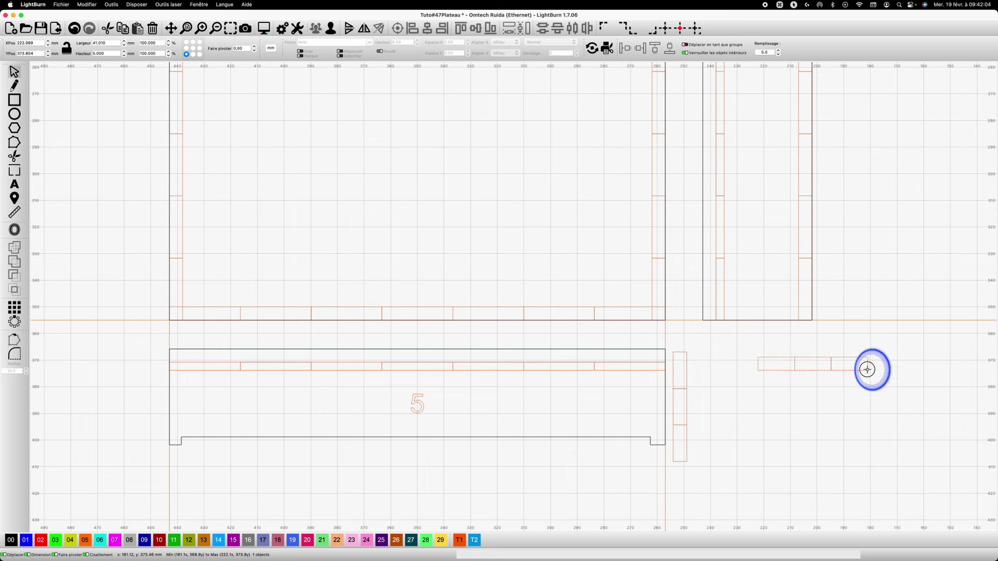
pyautogui.moveTo(864, 363); pyautogui.dragTo(812, 320)
# - Snap the remaining three-part strip inside the lower side panel's right edge and another pasted copy inside its left edge
pyautogui.moveTo(673, 352); pyautogui.dragTo(652, 349)
pyautogui.press('super+v')
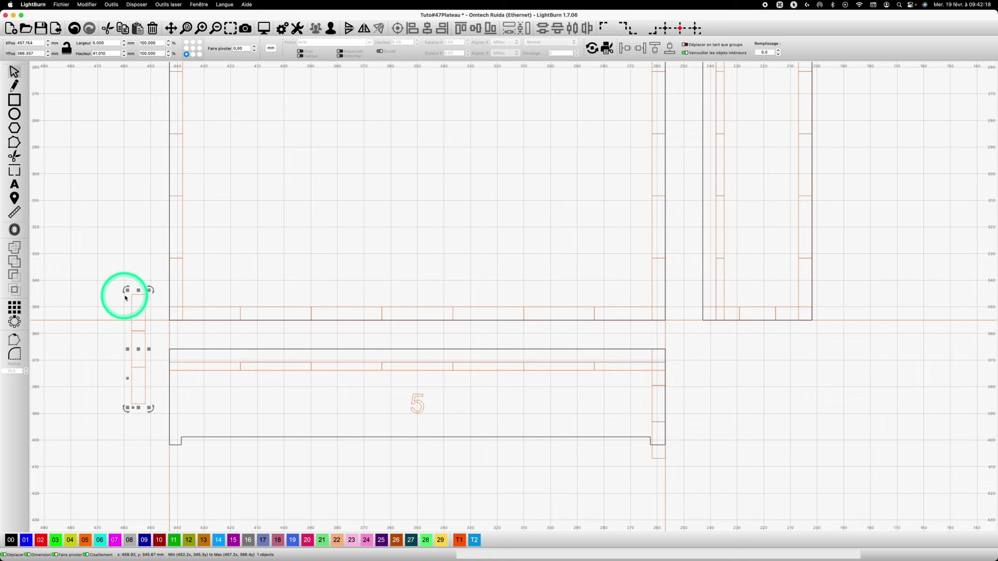
pyautogui.moveTo(125, 297); pyautogui.dragTo(168, 349)
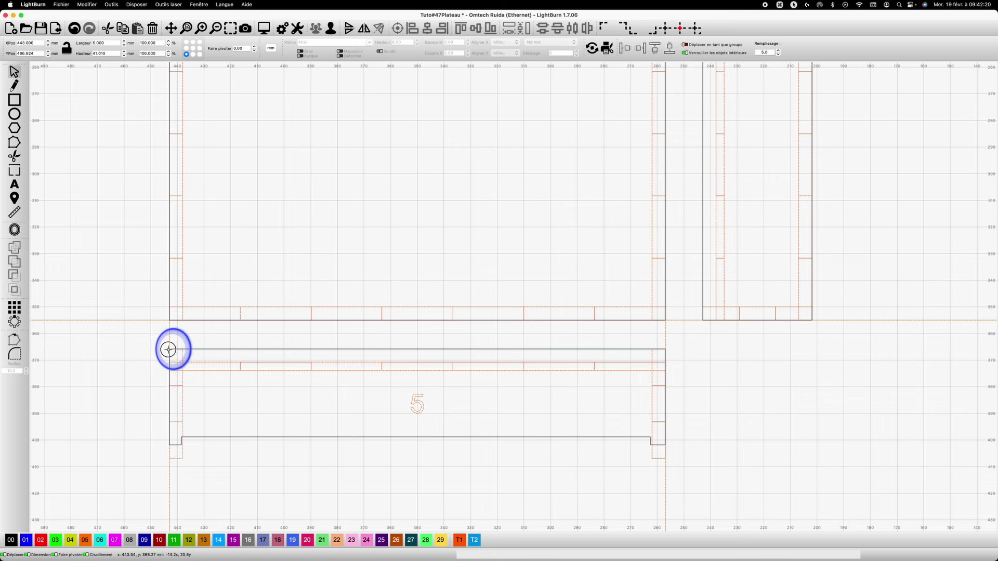
pyautogui.scroll(-3, 734, 348)
pyautogui.press('space')
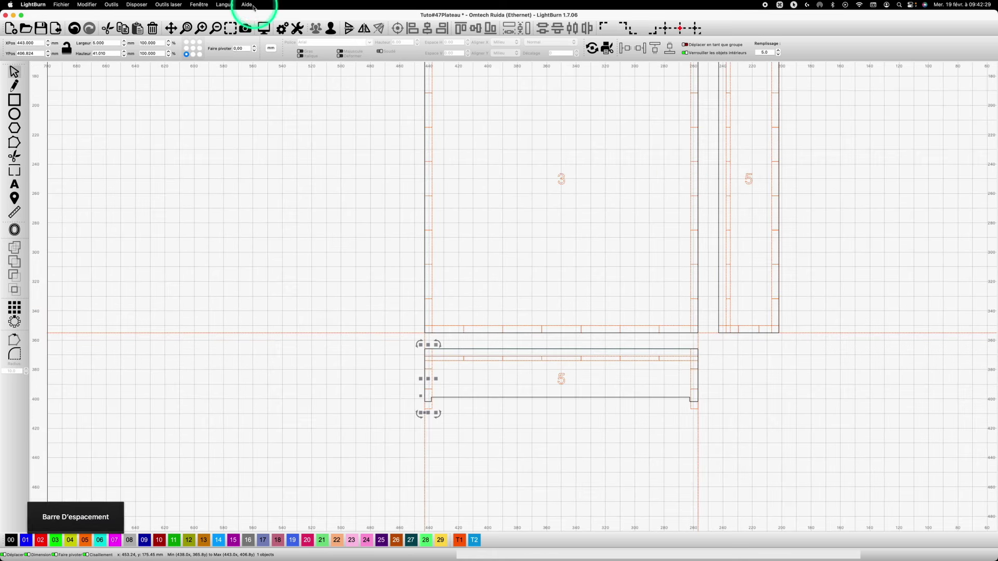
pyautogui.click(233, 29)
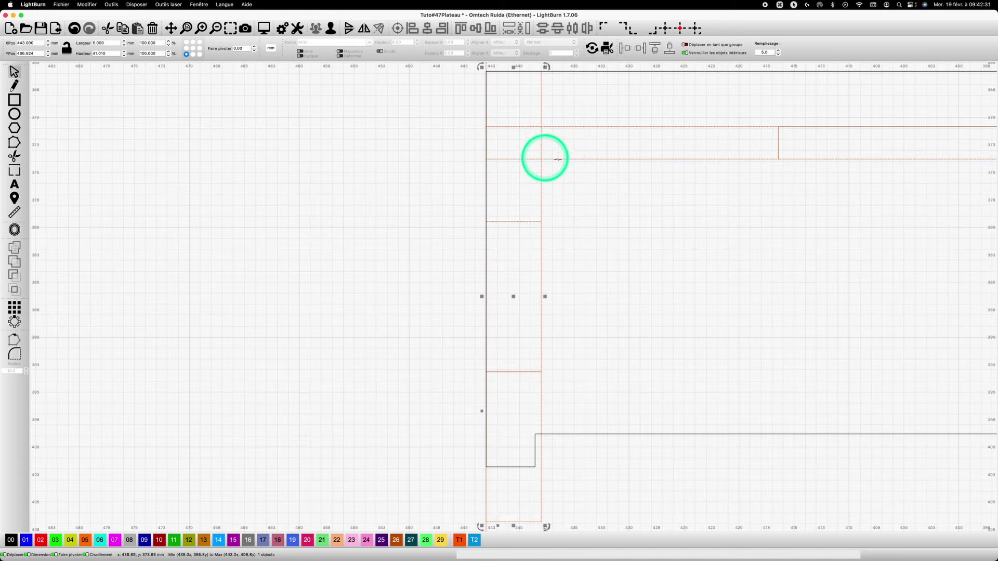
# - Copy the division strip inside the right side panel's right edge and place the copy outside, aligned with the panel's upper end
pyautogui.scroll(-5, 582, 172)
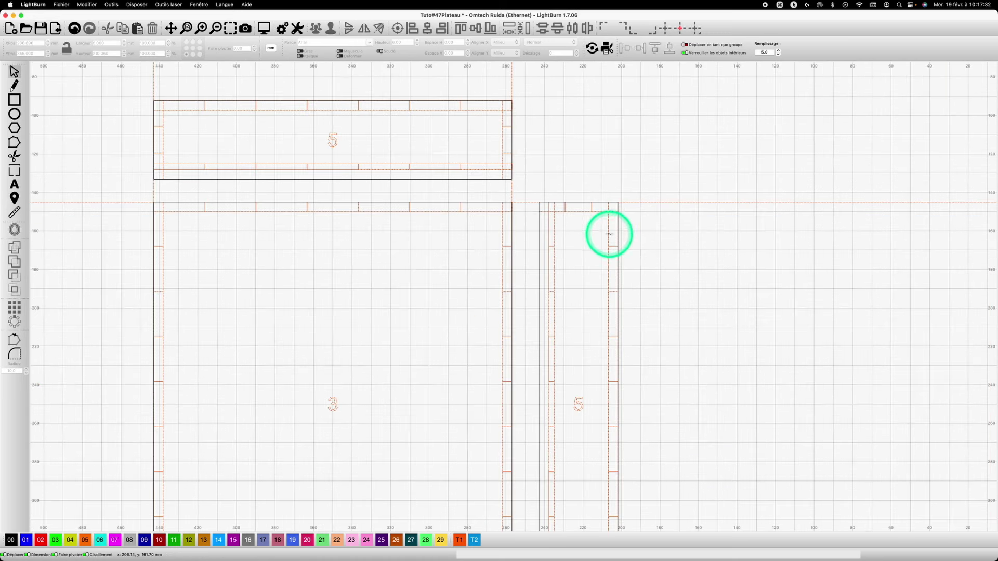
pyautogui.click(609, 235)
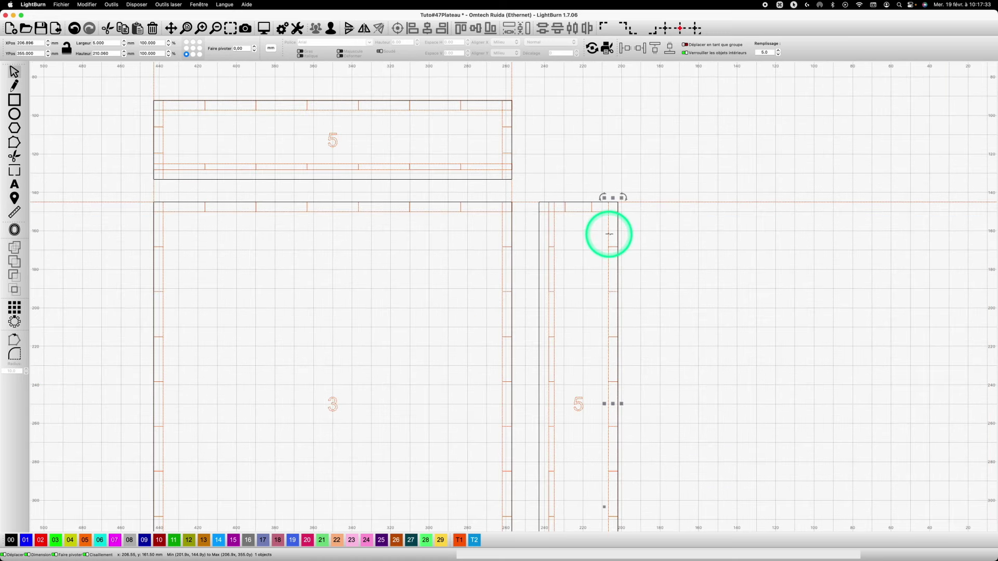
pyautogui.press('super+c')
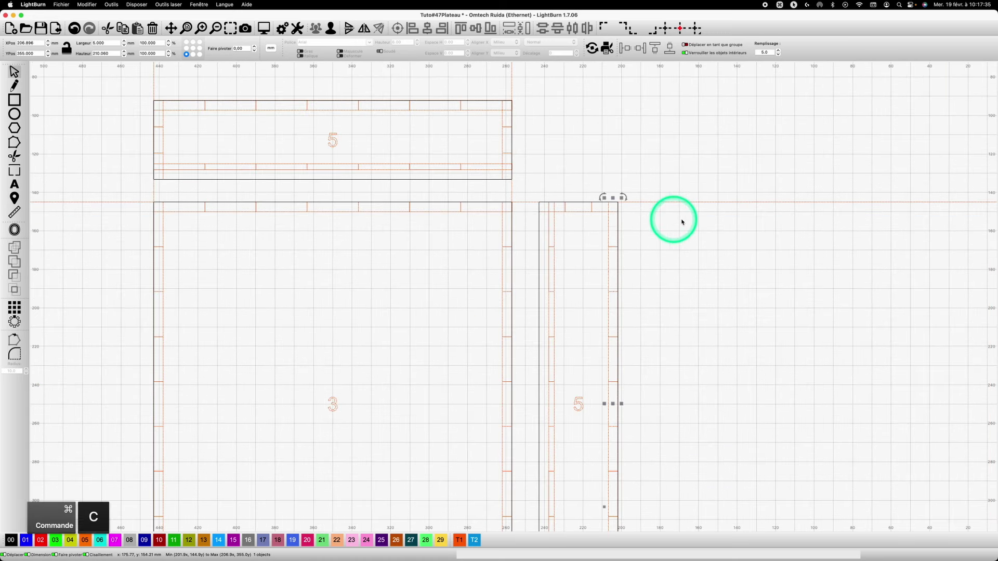
pyautogui.press('super+v')
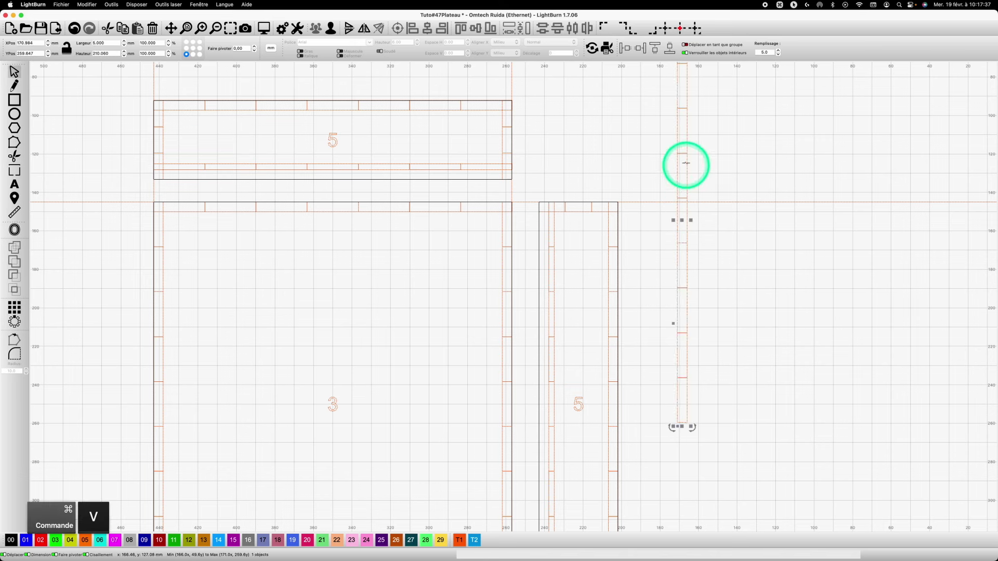
pyautogui.click(693, 200)
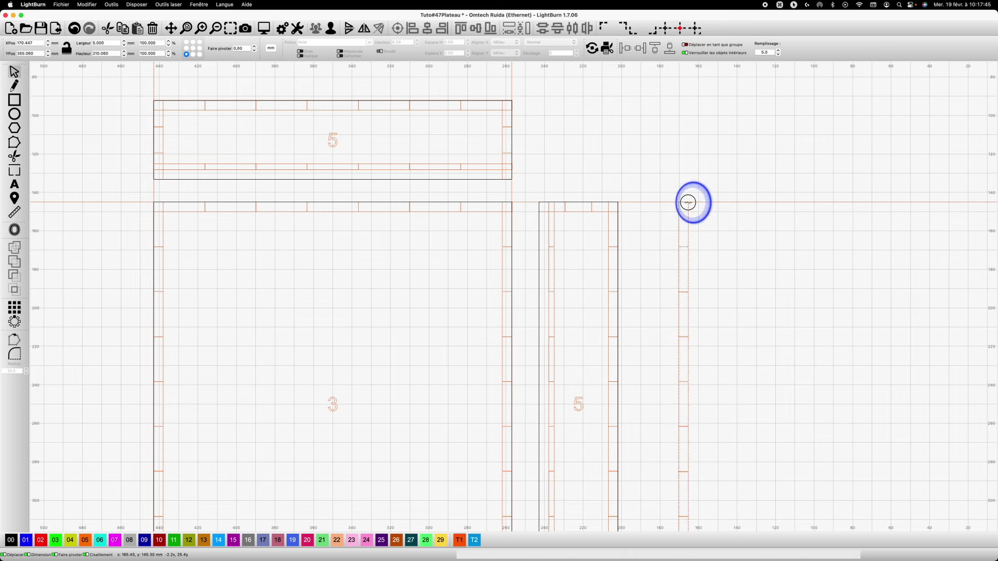
# - Copy the division strip along the upper side panel's top edge and place the copy above the panel, aligned with its sides
pyautogui.click(372, 110)
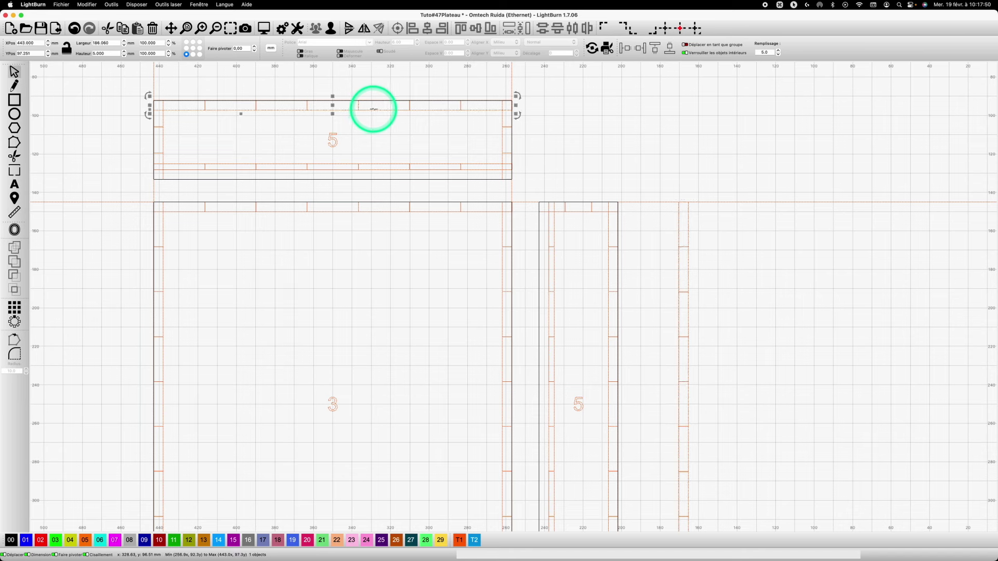
pyautogui.press('super+c')
pyautogui.press('super+v')
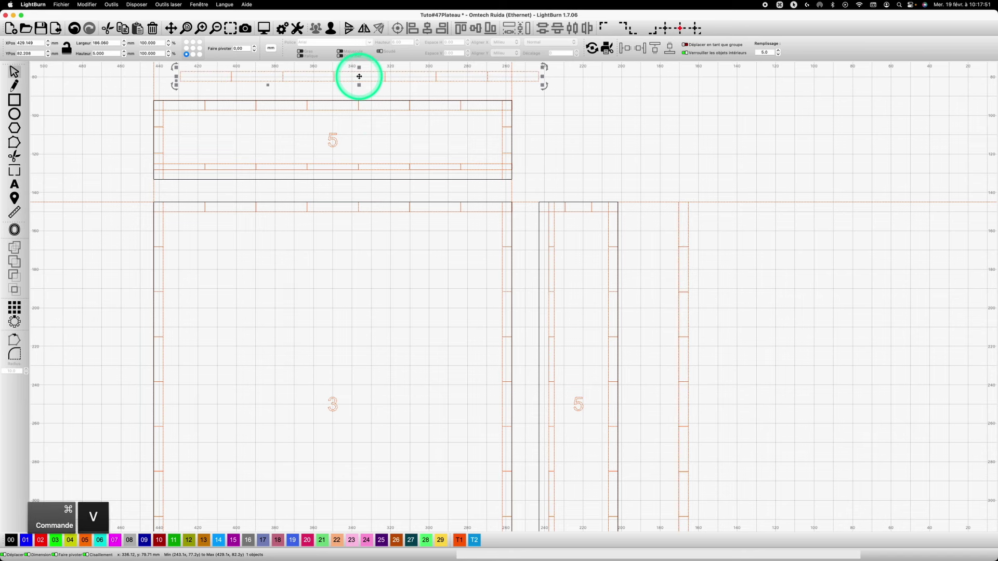
pyautogui.moveTo(177, 77); pyautogui.dragTo(151, 77)
pyautogui.click(659, 133)
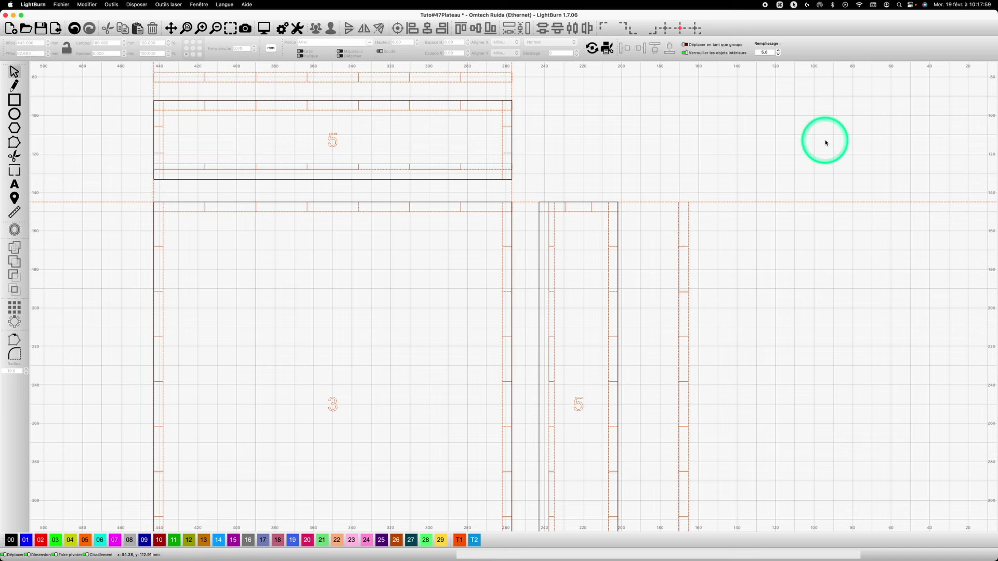
# - Ungroup the narrow 3 mm strip in the right side panel and delete every other rectangle, starting with the first
pyautogui.scroll(1, 540, 380)
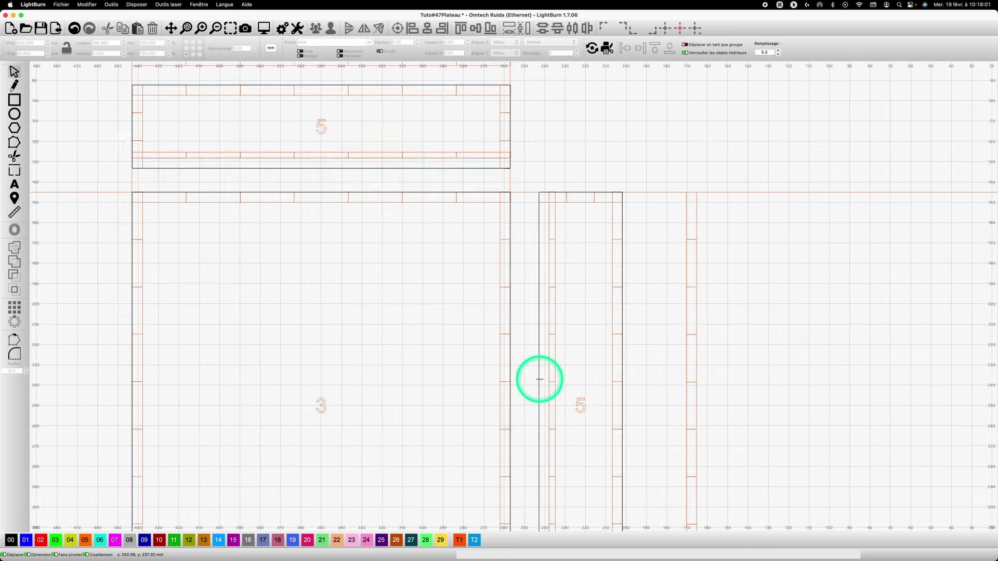
pyautogui.scroll(1, 539, 379)
pyautogui.scroll(-2, 551, 374)
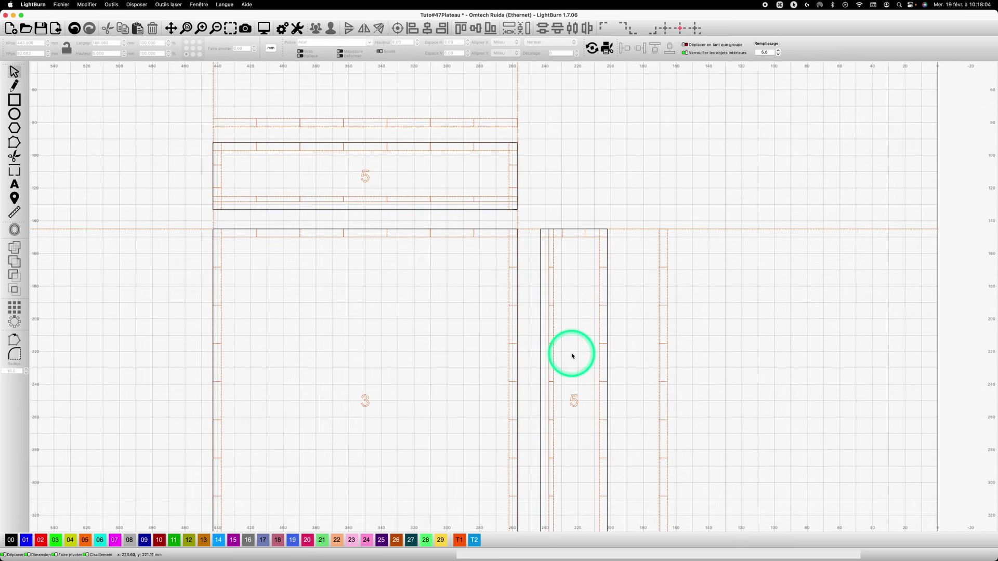
pyautogui.press('space')
pyautogui.moveTo(570, 352); pyautogui.dragTo(563, 263)
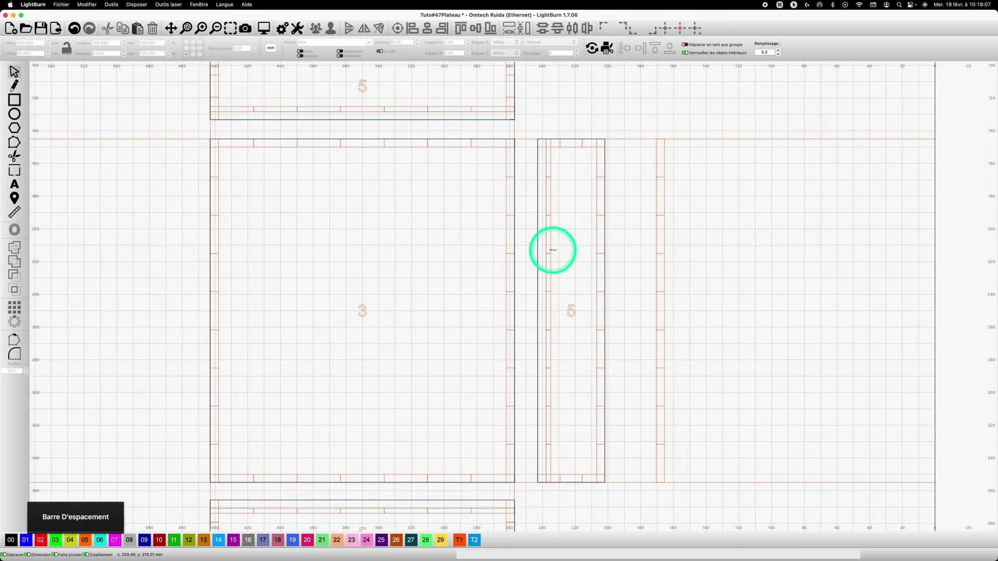
pyautogui.click(552, 250)
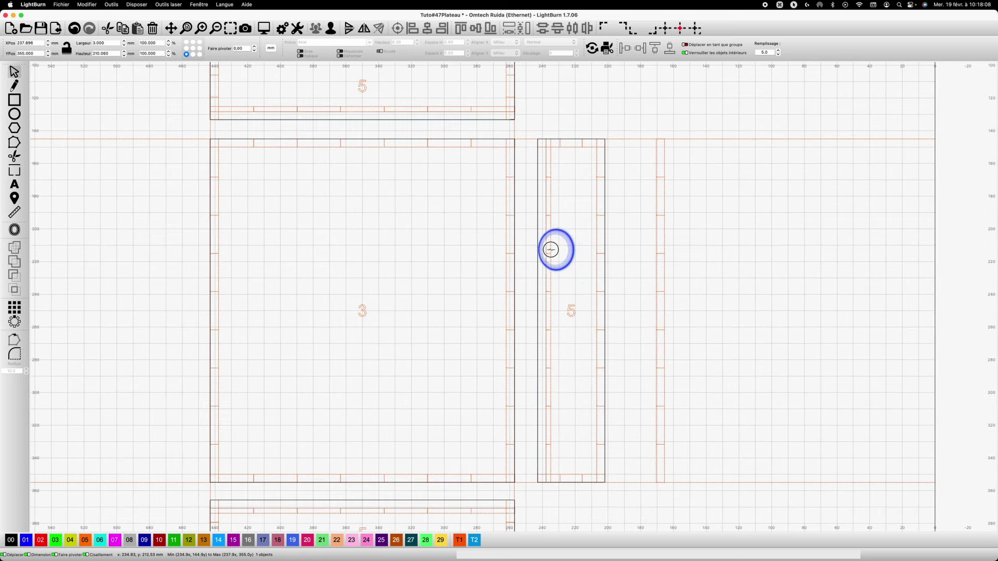
pyautogui.click(567, 170)
pyautogui.click(550, 164)
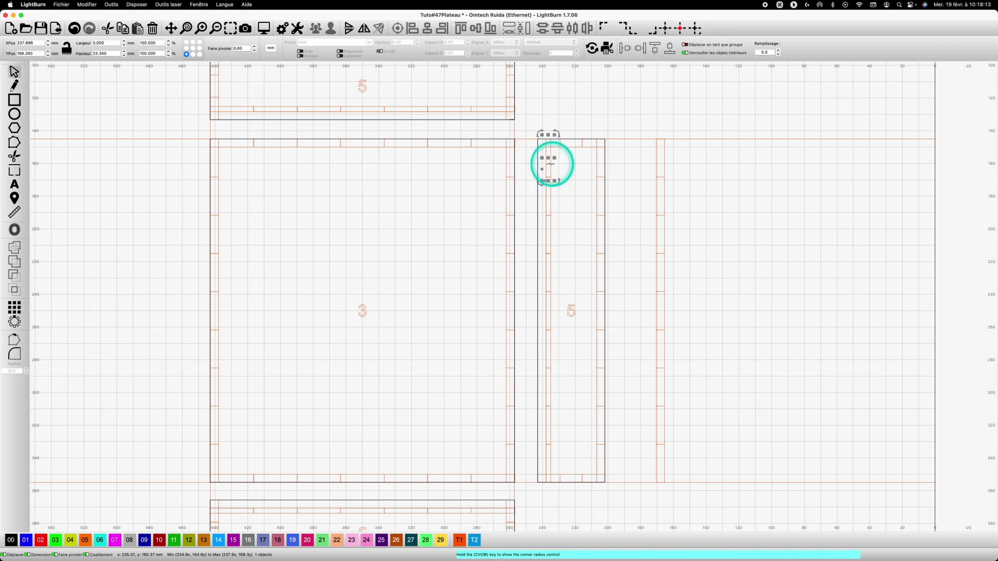
pyautogui.press('Delete')
pyautogui.click(555, 227)
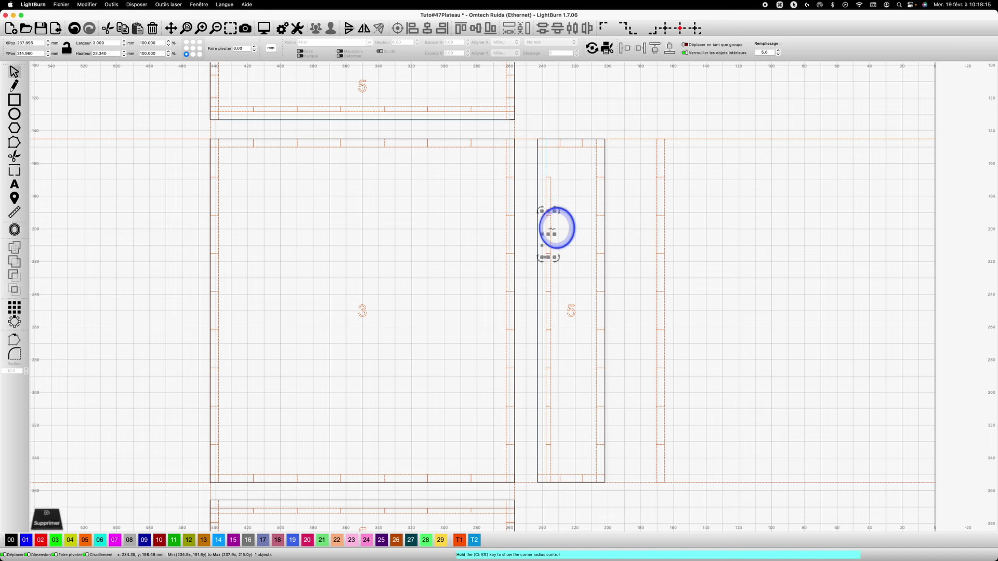
pyautogui.press('Delete')
pyautogui.click(550, 314)
pyautogui.press('Delete')
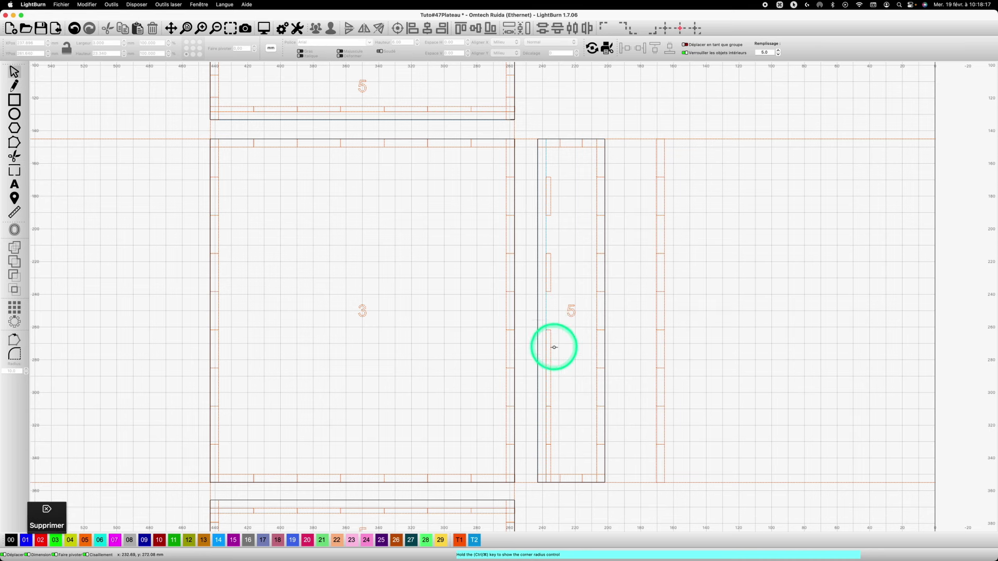
pyautogui.click(551, 380)
pyautogui.press('Delete')
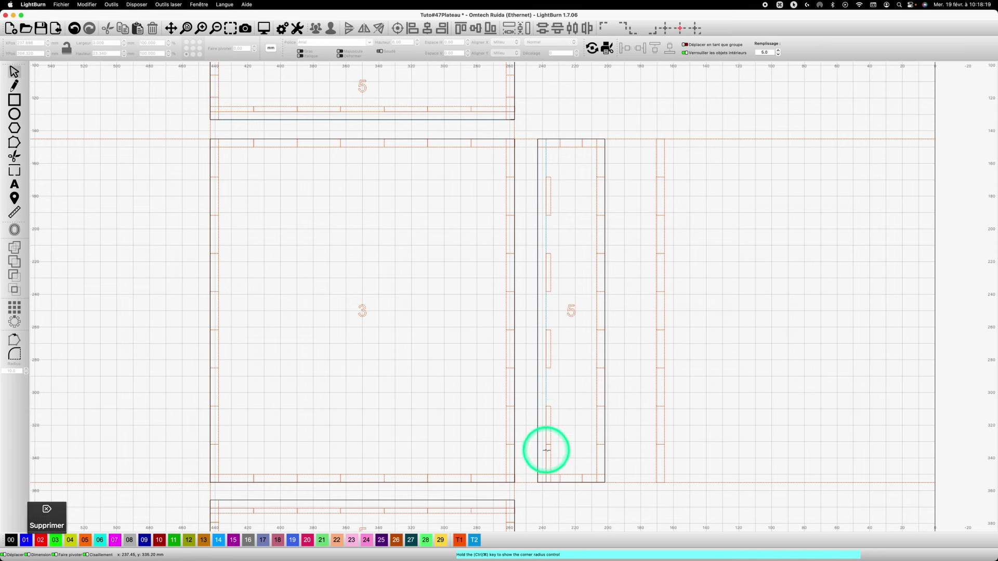
pyautogui.click(550, 454)
pyautogui.press('Delete')
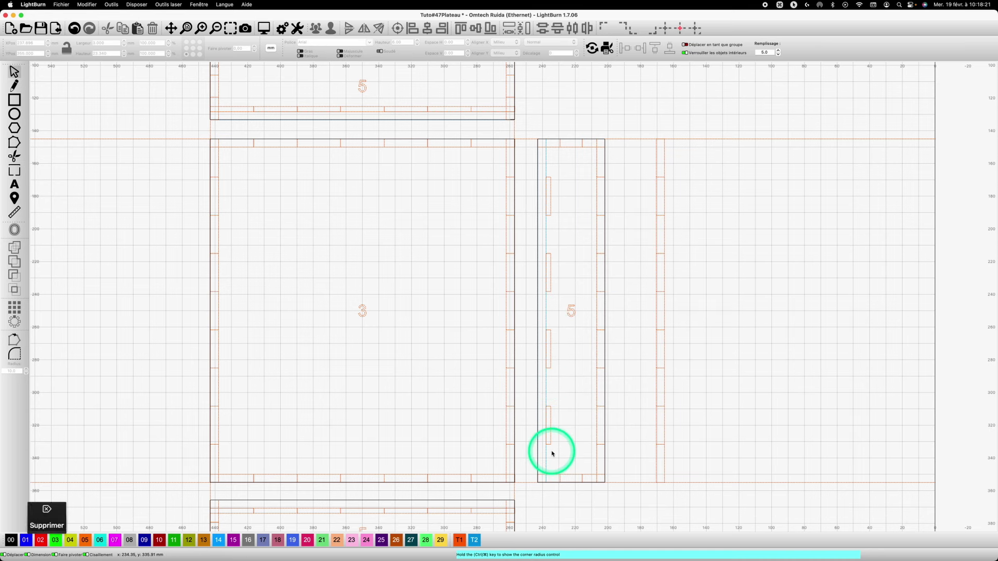
# - Assign the four remaining slot rectangles of the right side panel's narrow strip to the red layer 02
pyautogui.moveTo(542, 171); pyautogui.dragTo(557, 449)
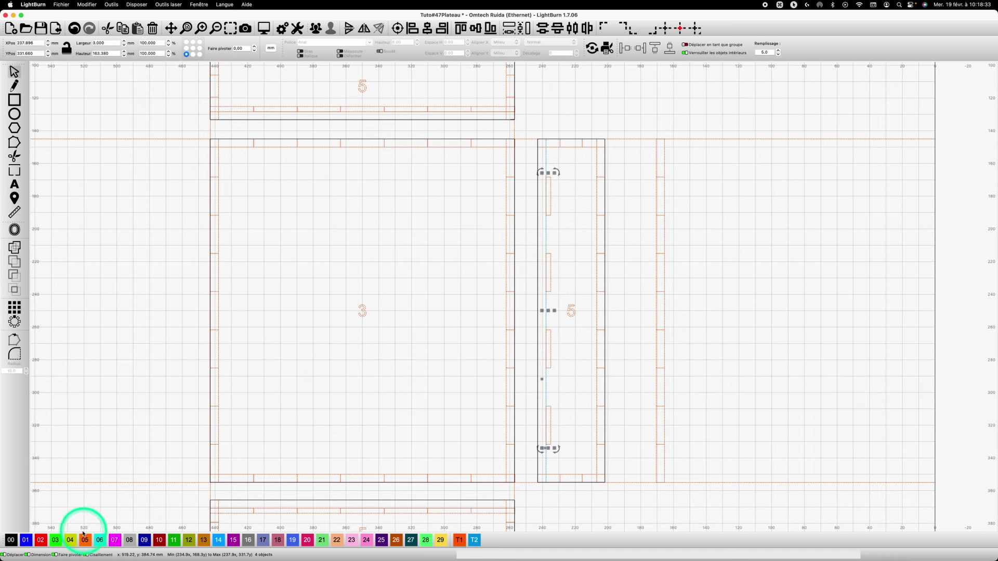
pyautogui.click(42, 541)
pyautogui.click(611, 180)
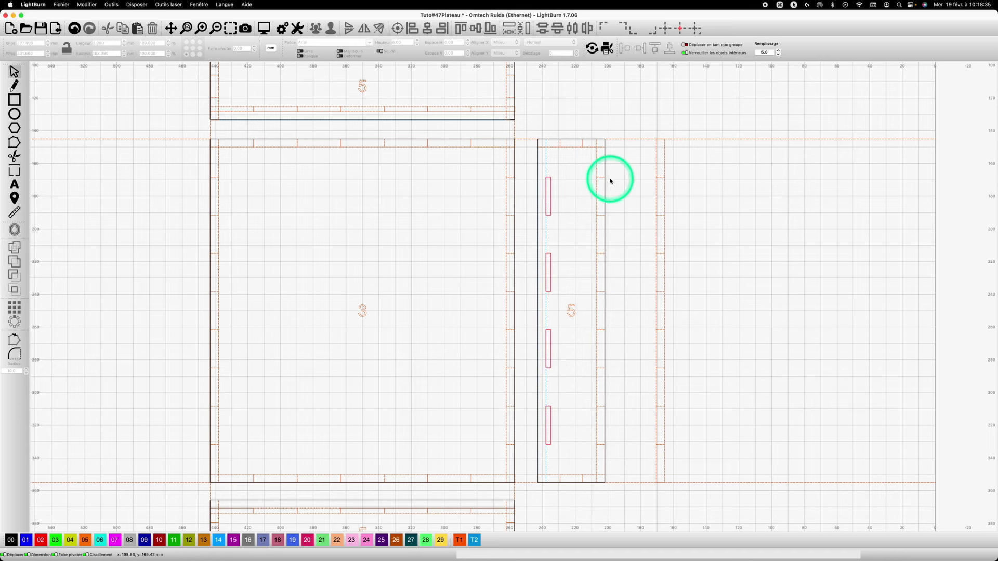
# - Ungroup the 5 mm strip inside the right side panel's right edge and delete every other rectangle, starting with the second
pyautogui.click(597, 165)
pyautogui.scroll(1, 597, 164)
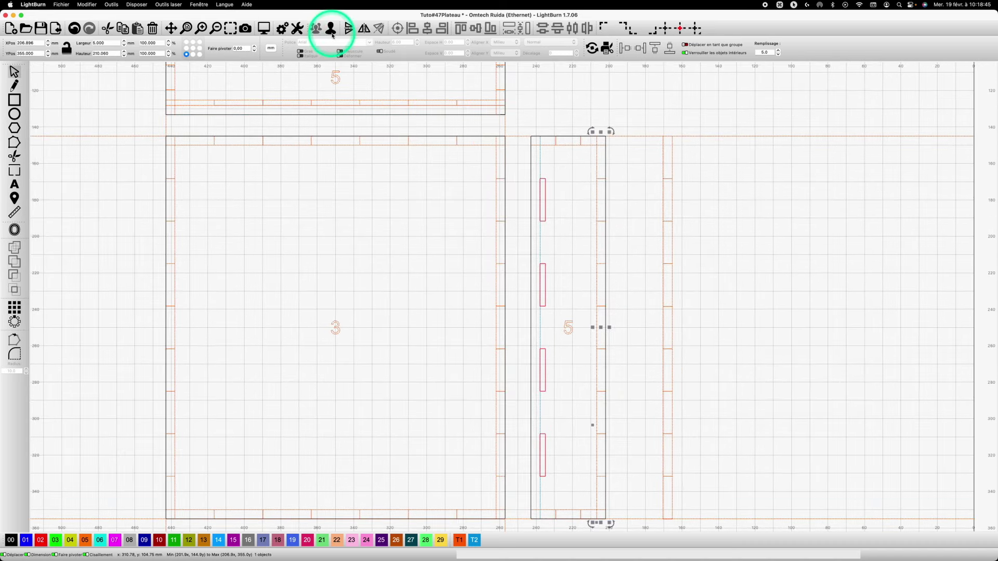
pyautogui.click(630, 218)
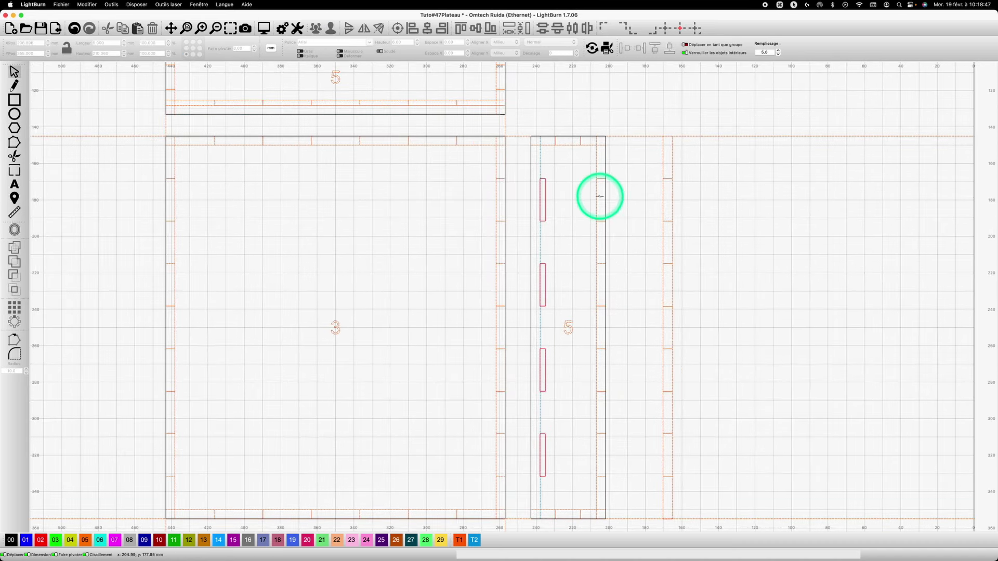
pyautogui.click(598, 198)
pyautogui.press('Delete')
pyautogui.click(600, 256)
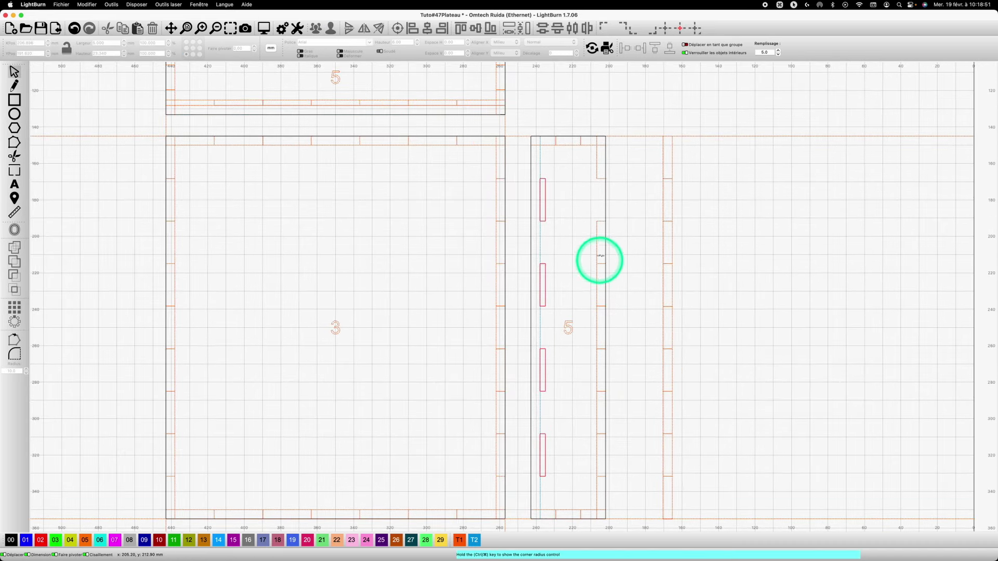
pyautogui.press('Delete')
pyautogui.click(601, 361)
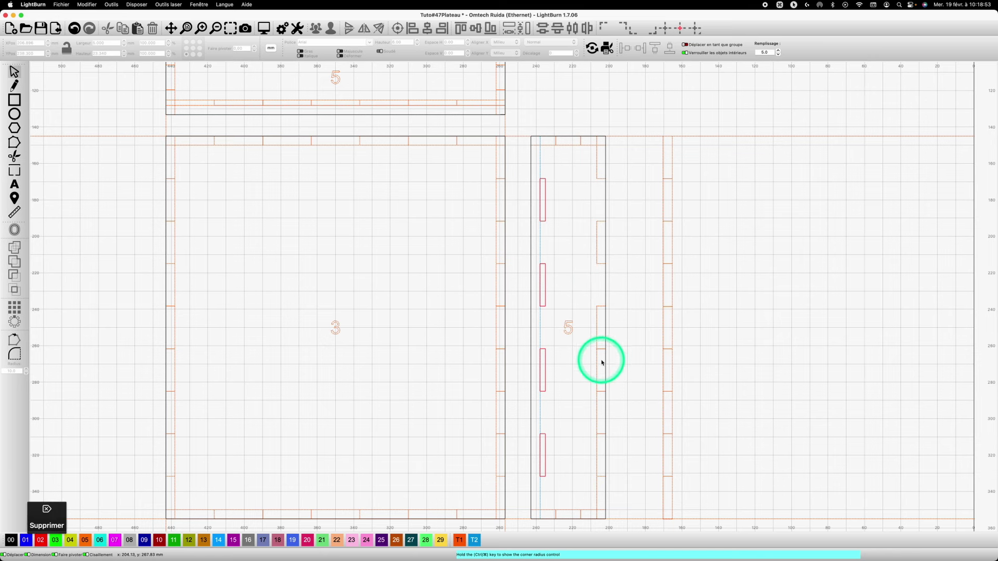
pyautogui.press('Delete')
pyautogui.click(595, 458)
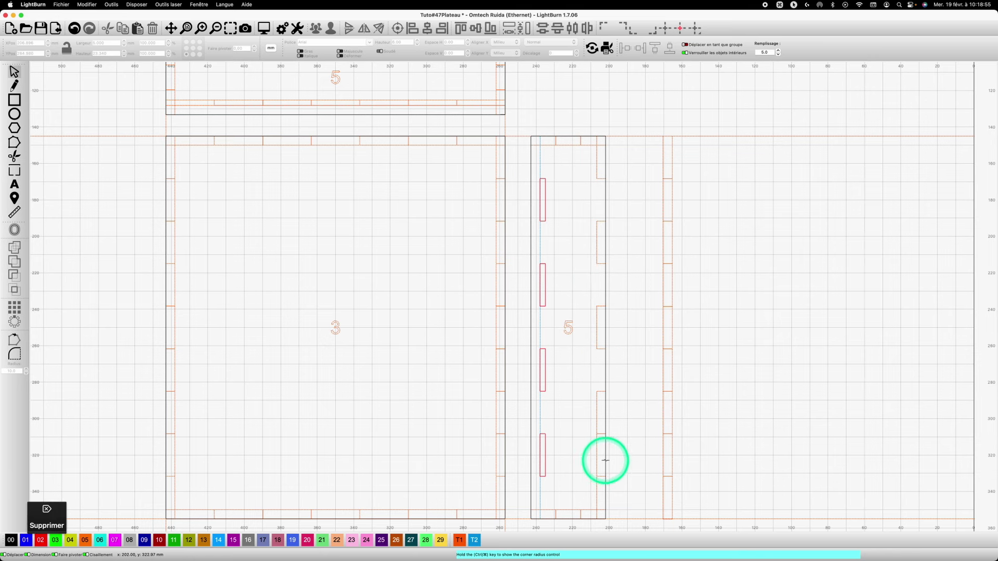
pyautogui.press('Delete')
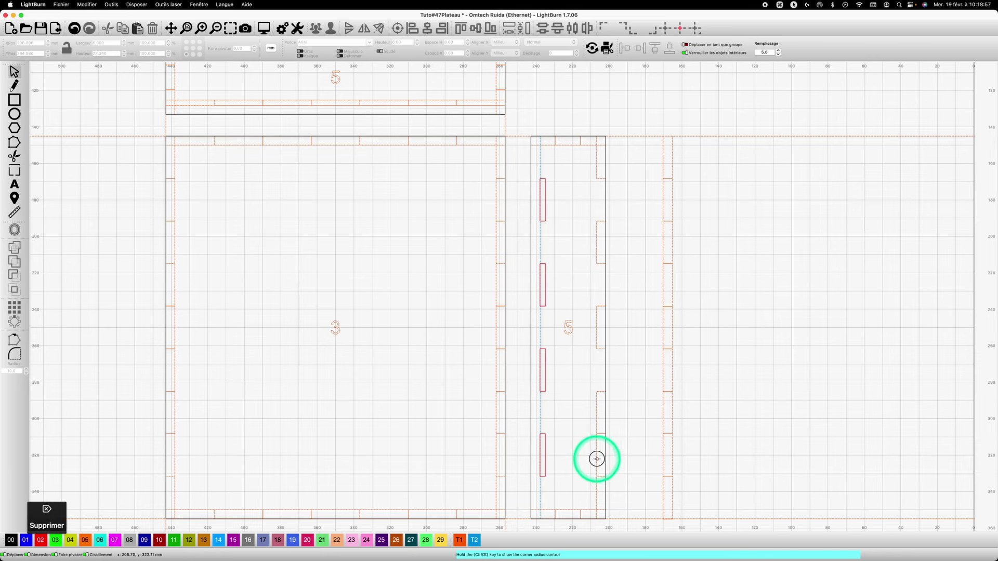
pyautogui.click(601, 500)
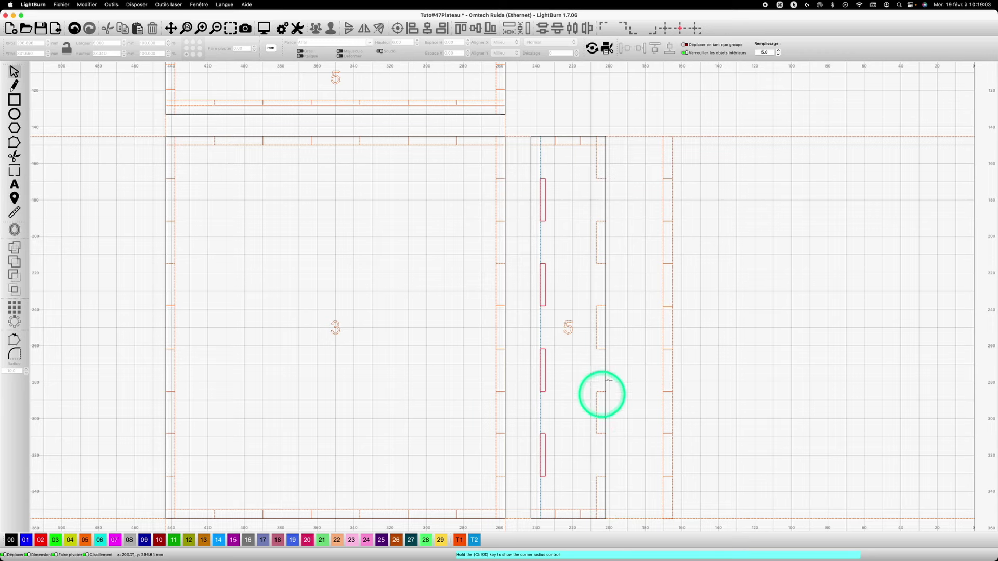
# - Assign the five remaining rectangles along the right side panel's right edge to the black layer 00
pyautogui.moveTo(588, 120); pyautogui.dragTo(588, 492)
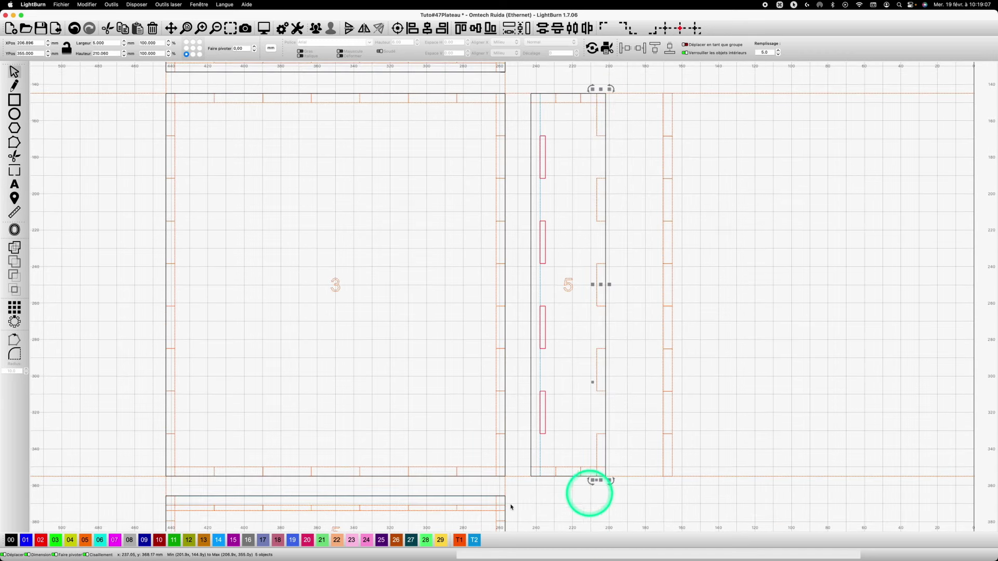
pyautogui.click(174, 540)
pyautogui.click(572, 162)
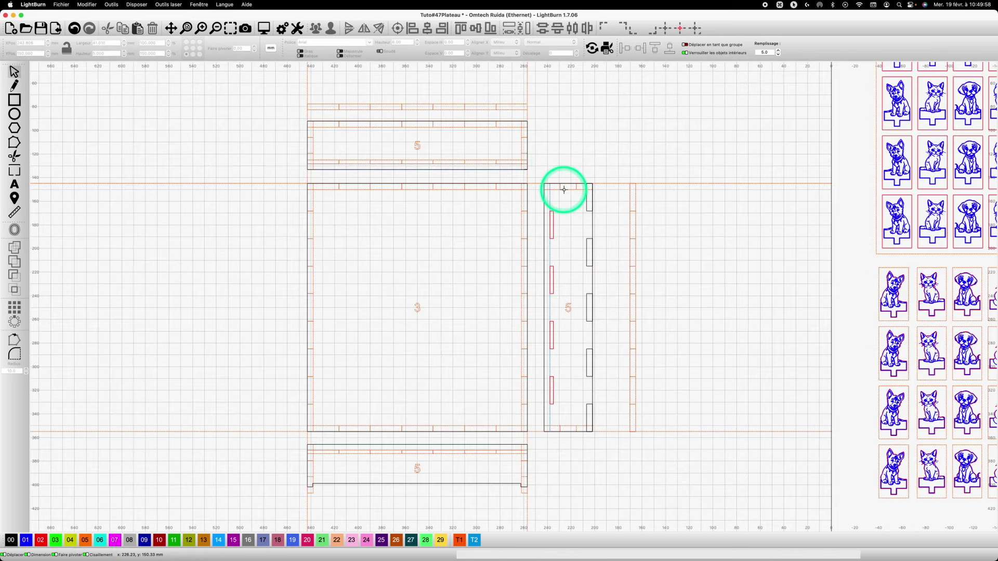
# - Ungroup the three-part strip at the right side panel's upper end and delete its middle part
pyautogui.click(563, 189)
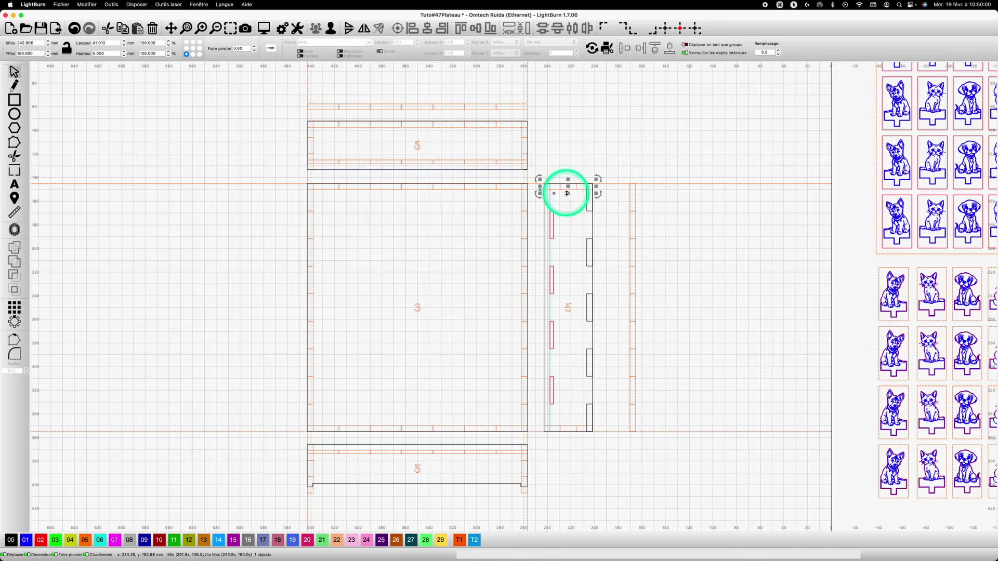
pyautogui.click(441, 63)
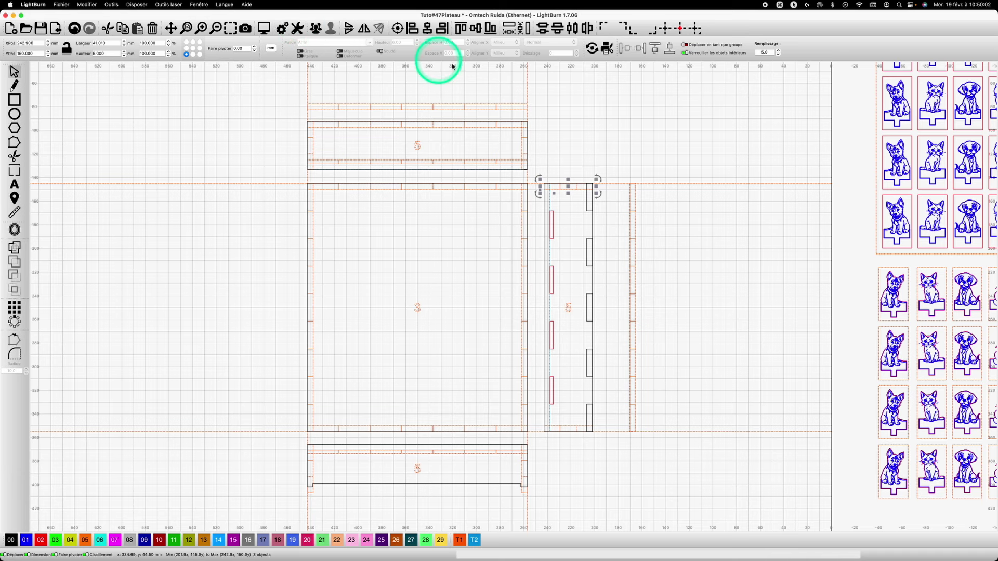
pyautogui.click(583, 161)
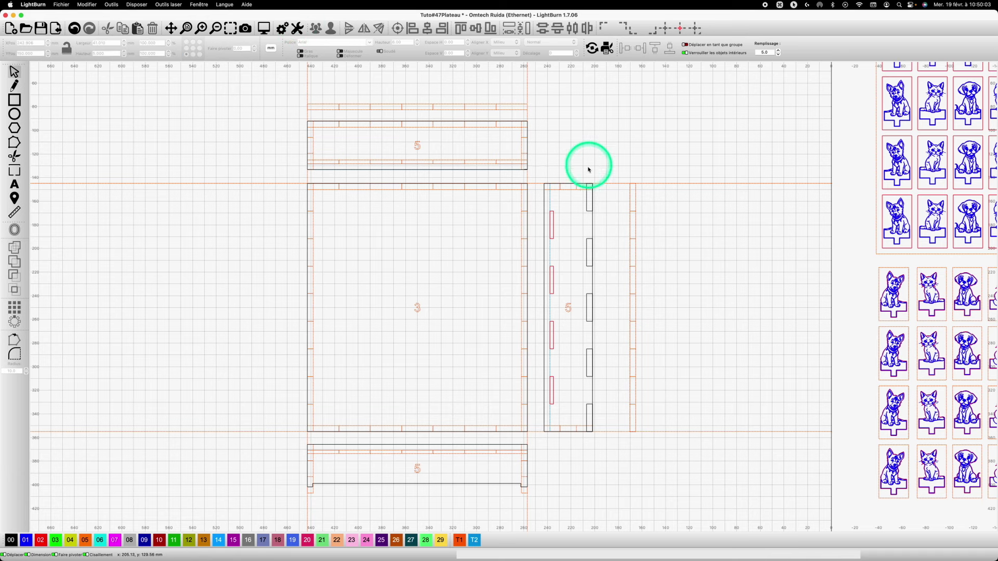
pyautogui.click(566, 190)
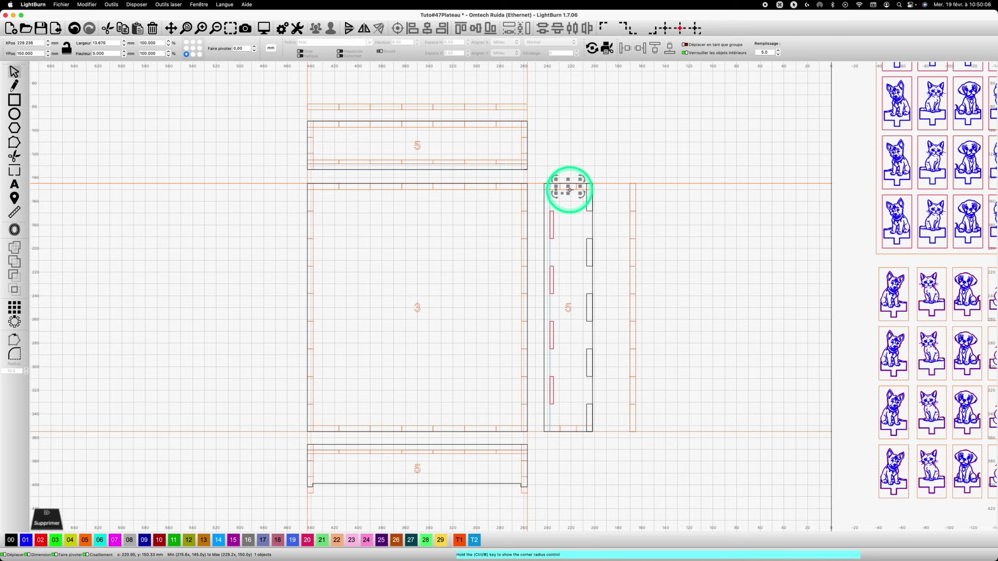
# - Ungroup the three-part strip at the right side panel's lower end and delete its middle part
pyautogui.click(564, 430)
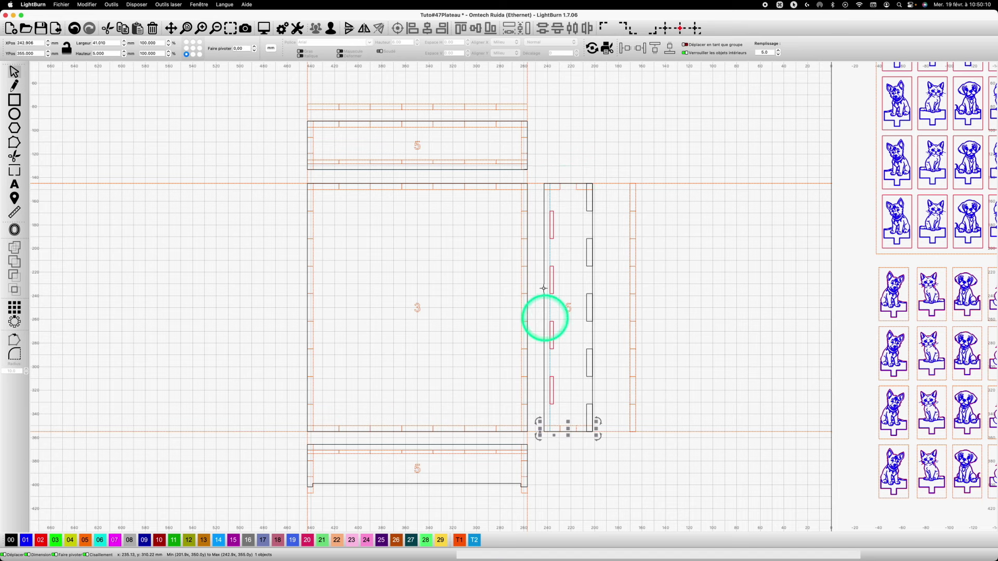
pyautogui.click(331, 29)
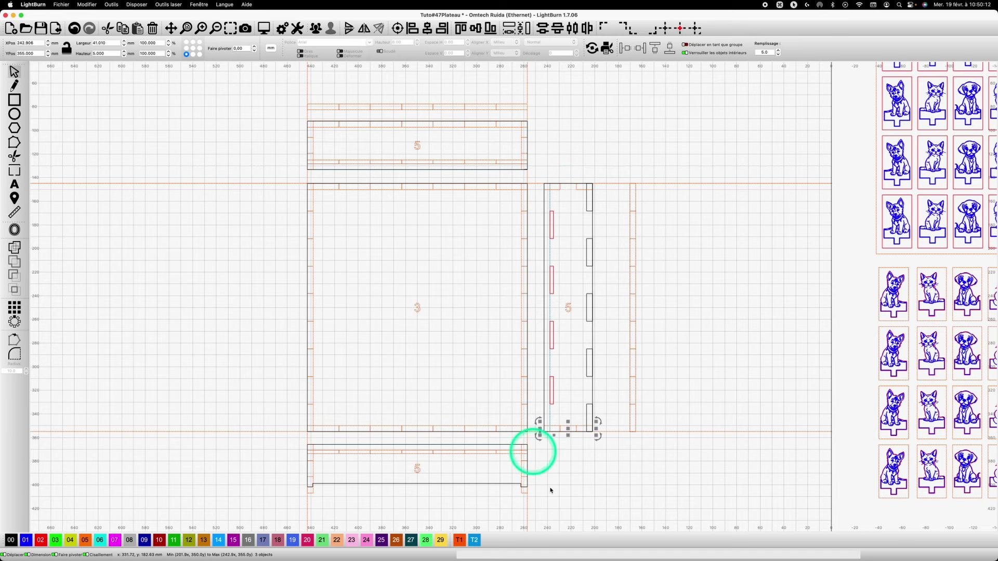
pyautogui.click(570, 419)
pyautogui.click(568, 426)
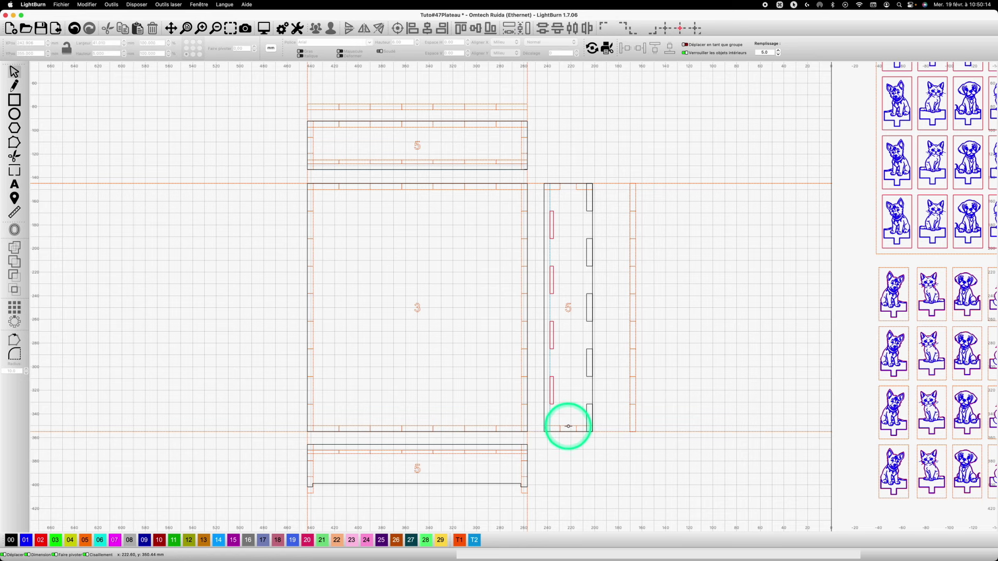
pyautogui.press('Delete')
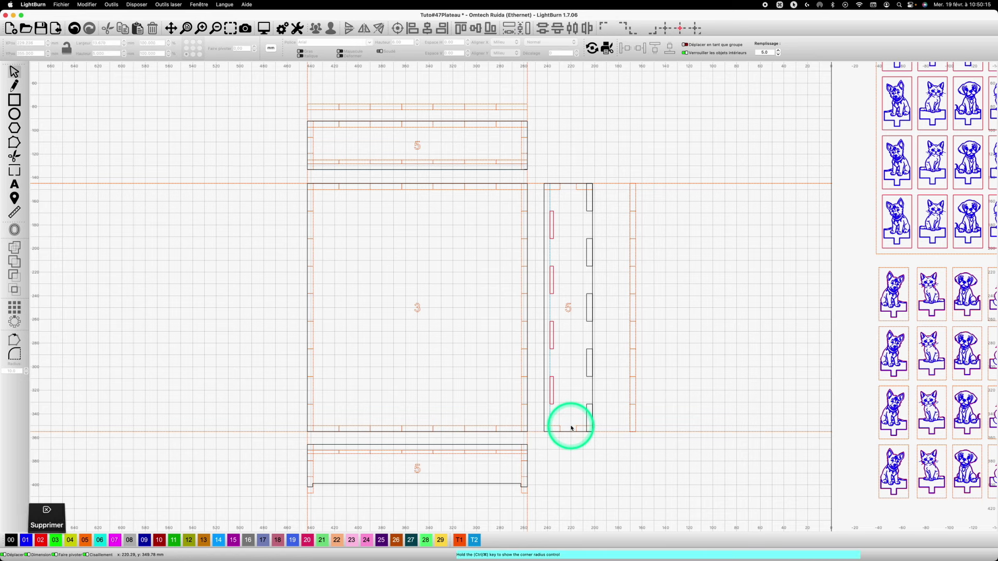
# - Group the four corner rectangles with the five right-edge rectangles of the right side panel and subtract them from its outline
pyautogui.click(559, 190)
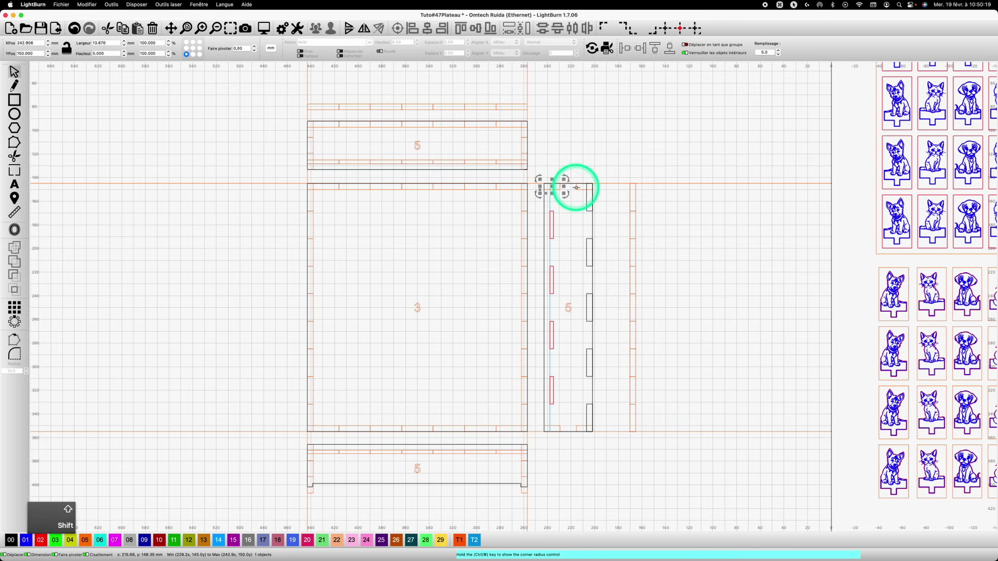
pyautogui.keyDown('shift'); pyautogui.click(576, 187); pyautogui.keyUp('shift')
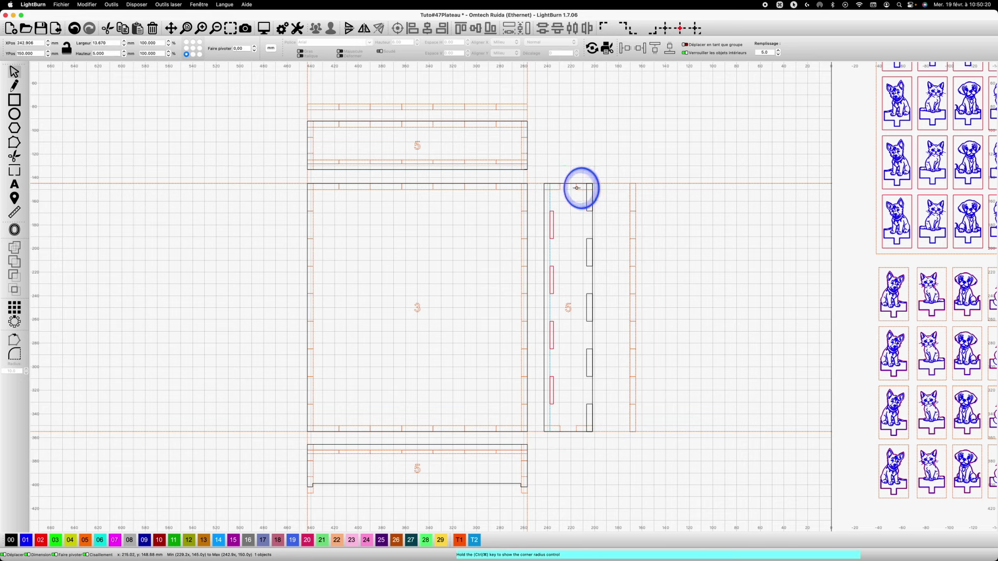
pyautogui.keyDown('shift'); pyautogui.click(560, 427); pyautogui.keyUp('shift')
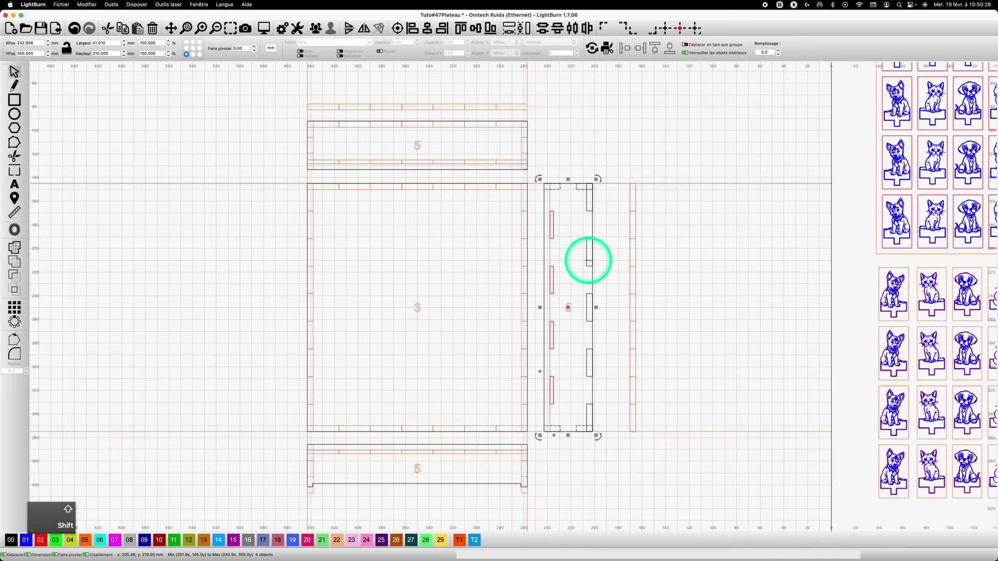
pyautogui.keyDown('shift'); pyautogui.click(587, 262); pyautogui.keyUp('shift')
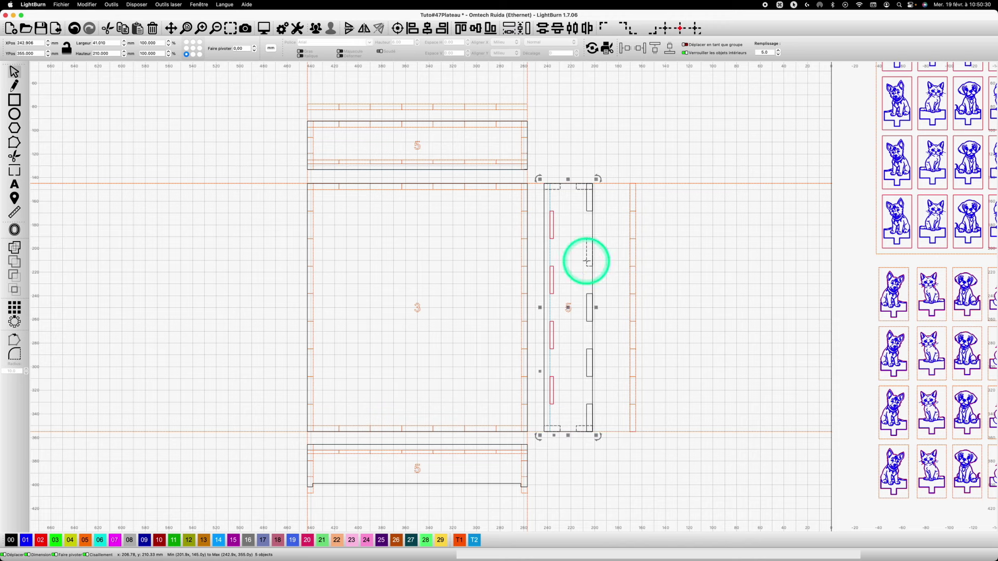
pyautogui.click(315, 29)
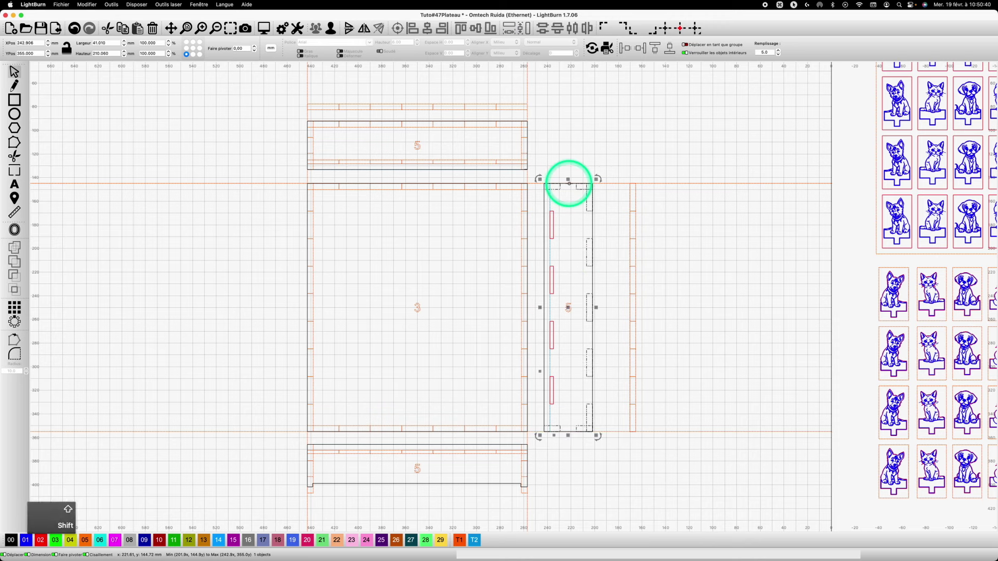
pyautogui.keyDown('shift'); pyautogui.click(568, 183); pyautogui.keyUp('shift')
pyautogui.click(13, 336)
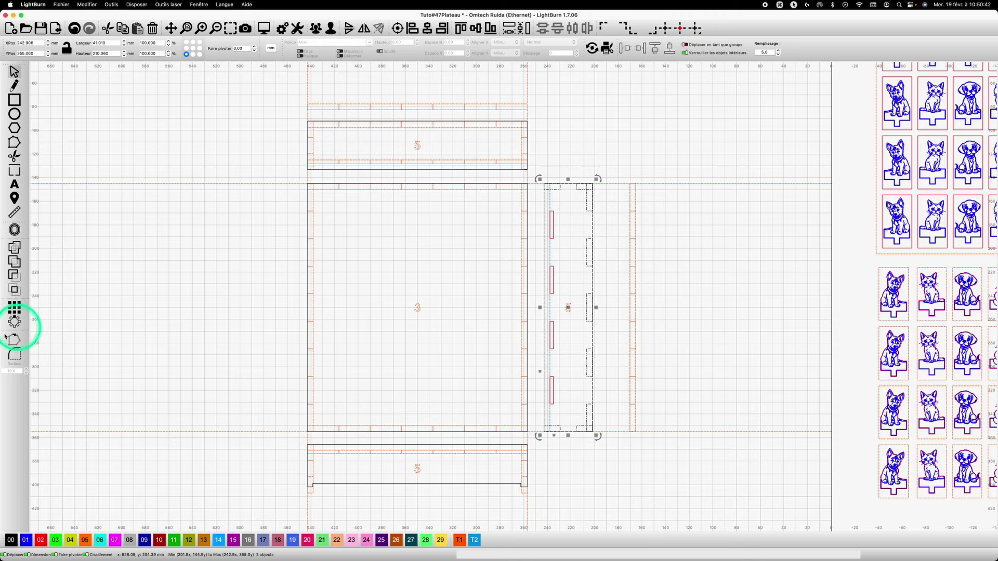
pyautogui.click(14, 262)
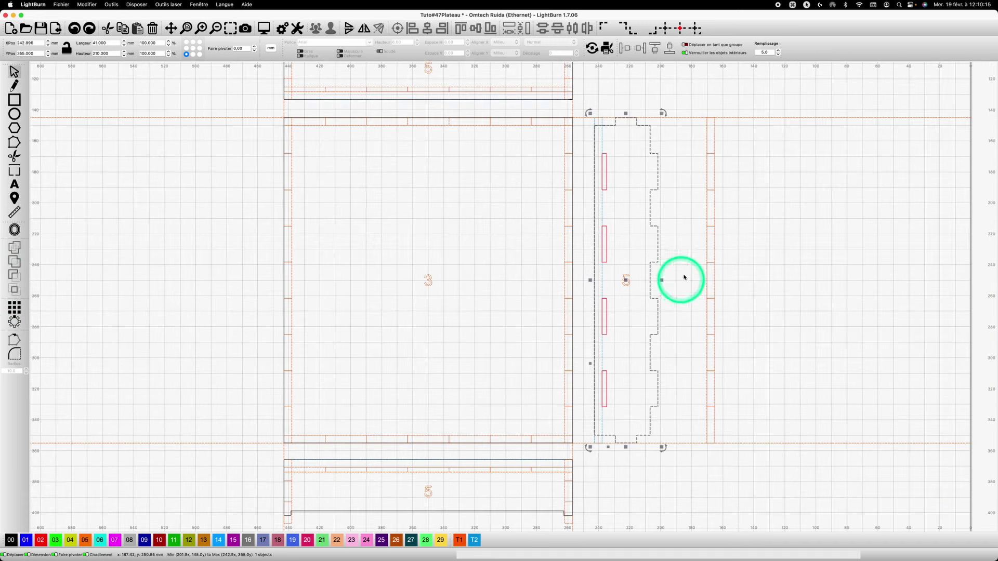
# - Assign the notched outline of the right side panel to the red layer 02
pyautogui.click(686, 261)
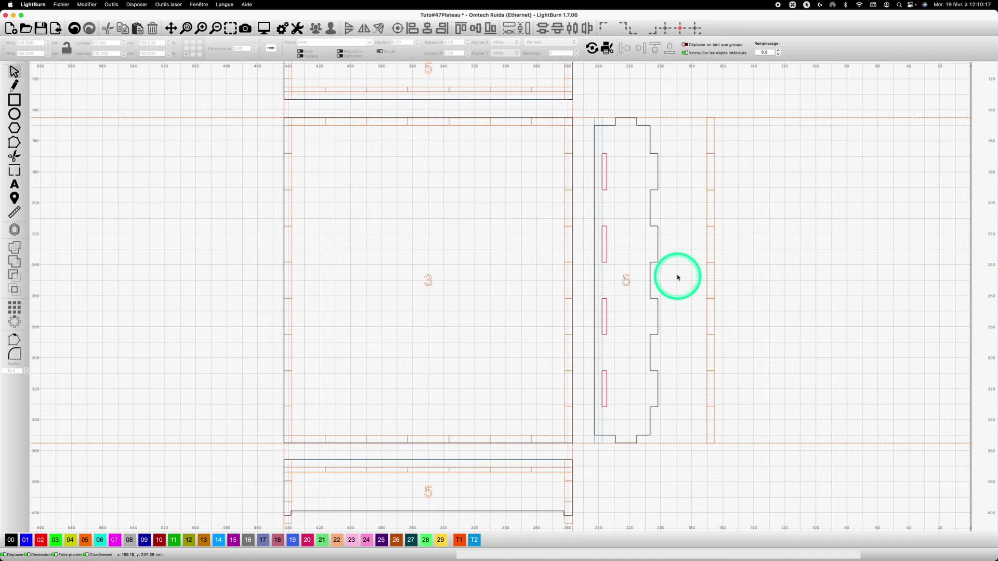
pyautogui.click(658, 260)
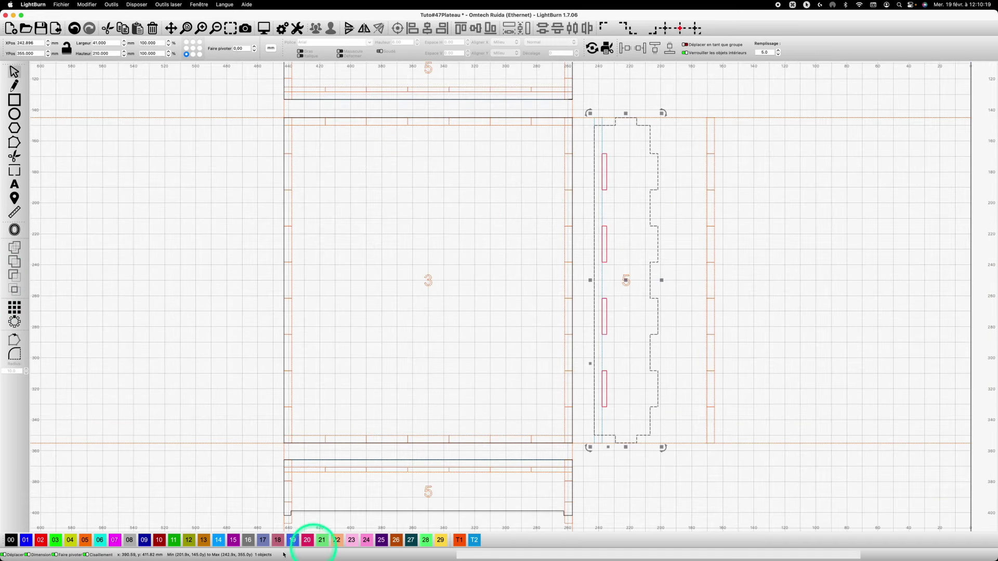
pyautogui.click(39, 541)
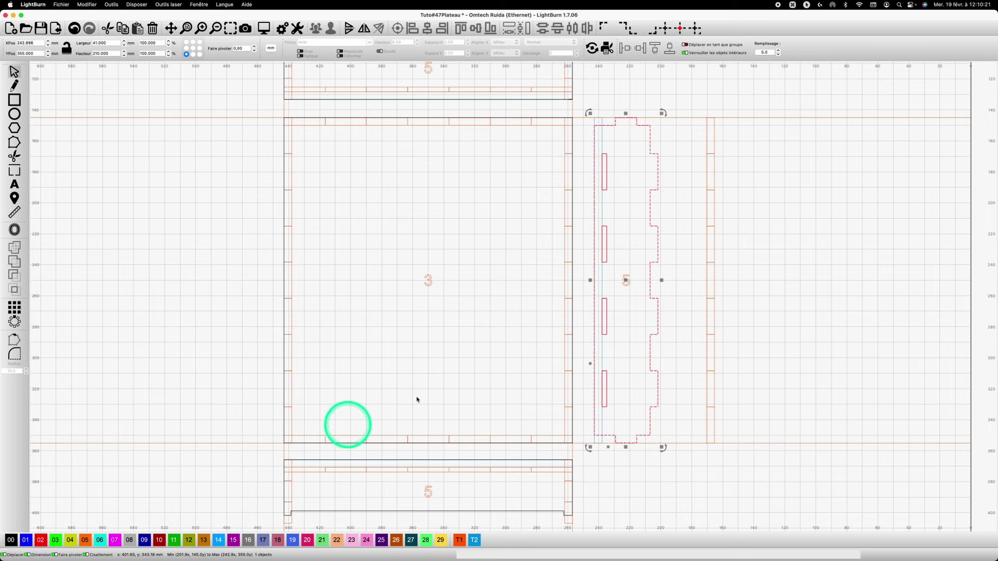
pyautogui.click(672, 313)
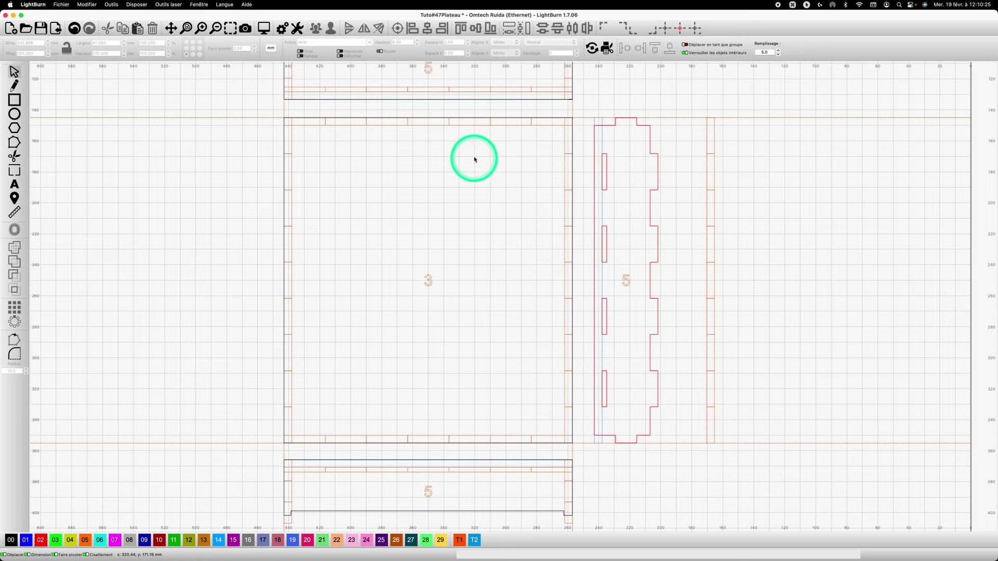
# - Ungroup the base and side panel strips and delete every other rectangle along the base's upper edge, starting with the second
pyautogui.scroll(-5, 474, 159)
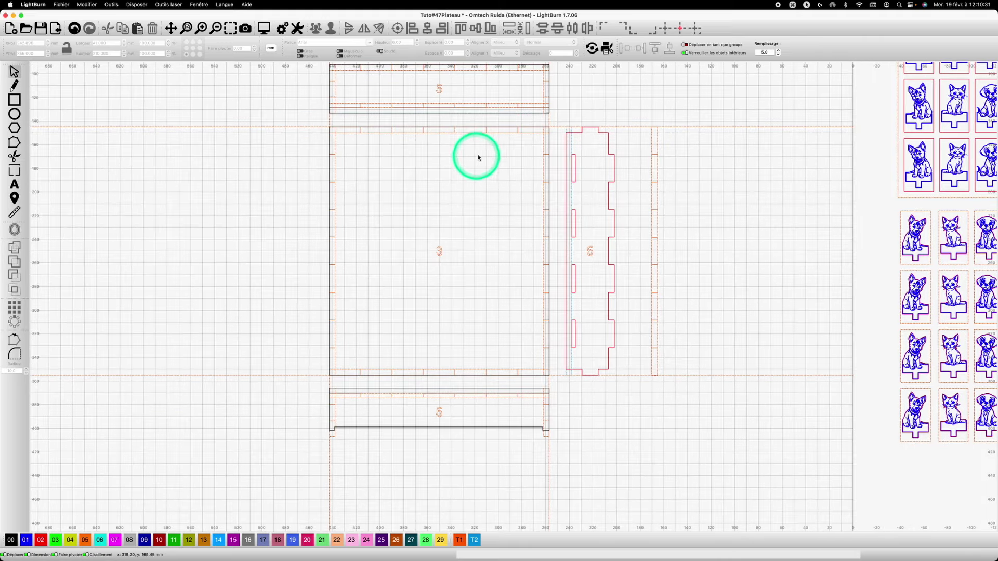
pyautogui.scroll(1, 481, 157)
pyautogui.moveTo(338, 89); pyautogui.dragTo(617, 519)
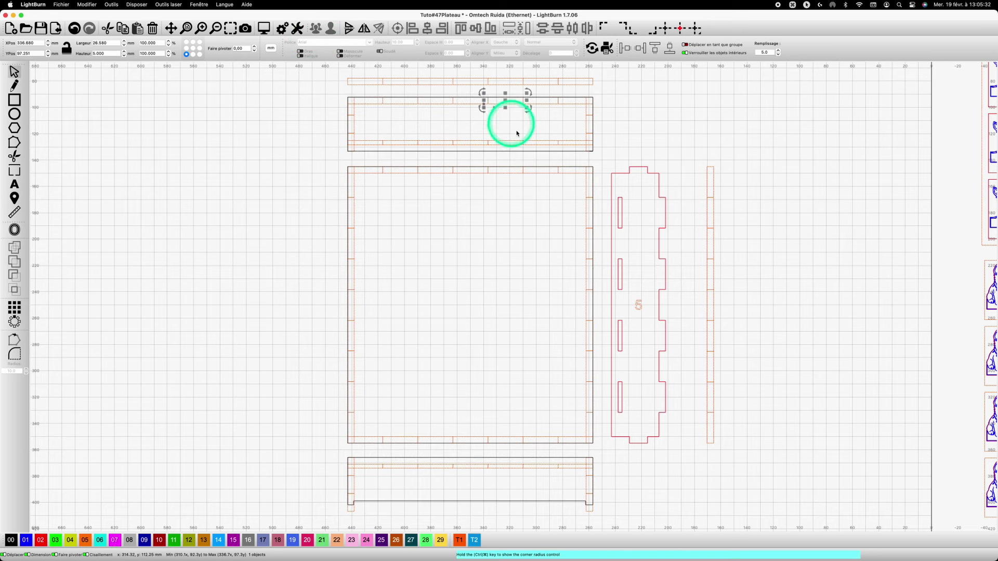
pyautogui.click(546, 169)
pyautogui.press('Delete')
pyautogui.click(463, 173)
pyautogui.press('Delete')
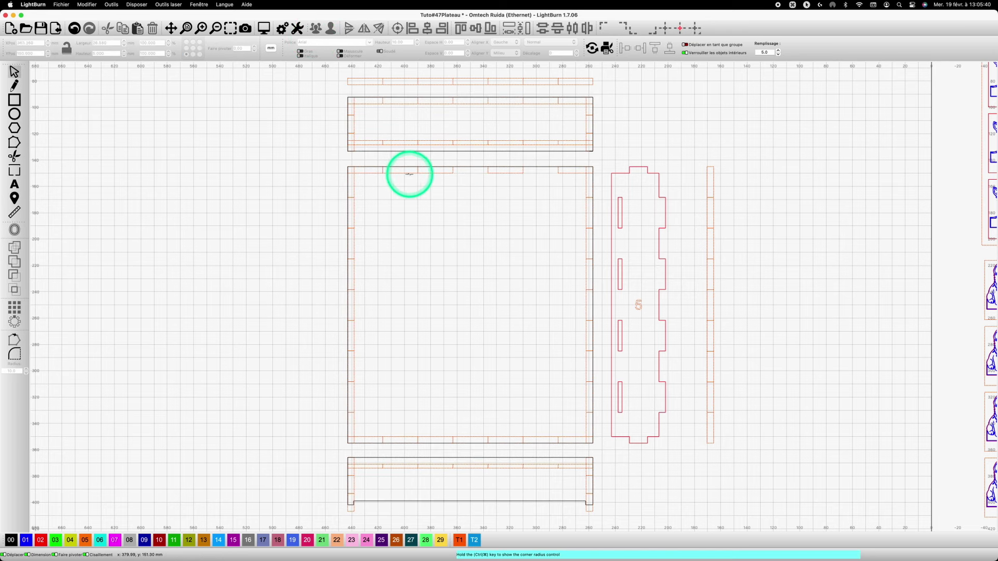
pyautogui.click(408, 174)
pyautogui.press('Delete')
# - Delete every other rectangle along the base panel's left edge, starting with the second
pyautogui.click(355, 216)
pyautogui.press('Delete')
pyautogui.click(355, 270)
pyautogui.press('Delete')
pyautogui.click(354, 335)
pyautogui.press('Delete')
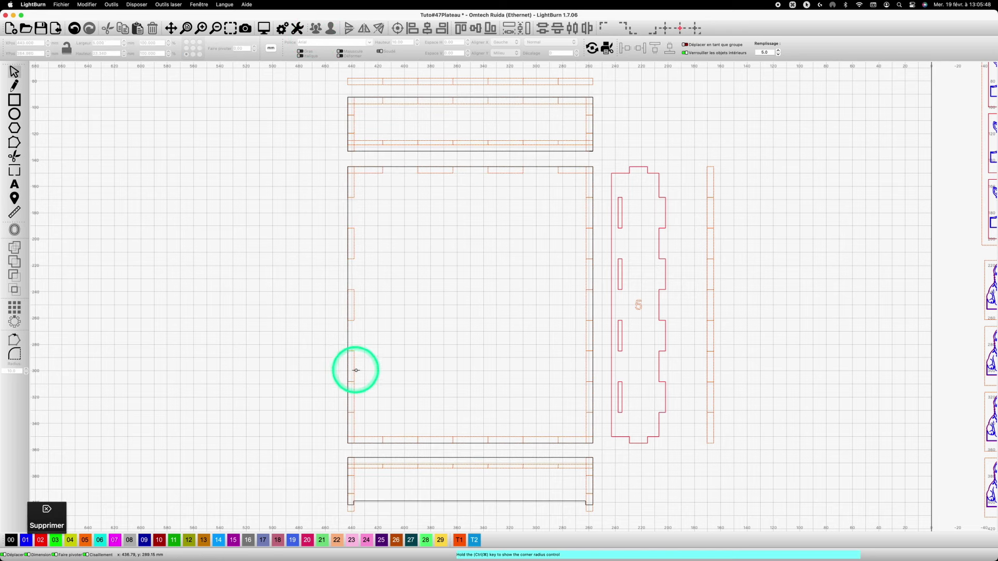
pyautogui.click(354, 395)
pyautogui.press('Delete')
# - Delete every other rectangle along the base panel's lower and right edges, starting with the second on each
pyautogui.click(392, 437)
pyautogui.press('Delete')
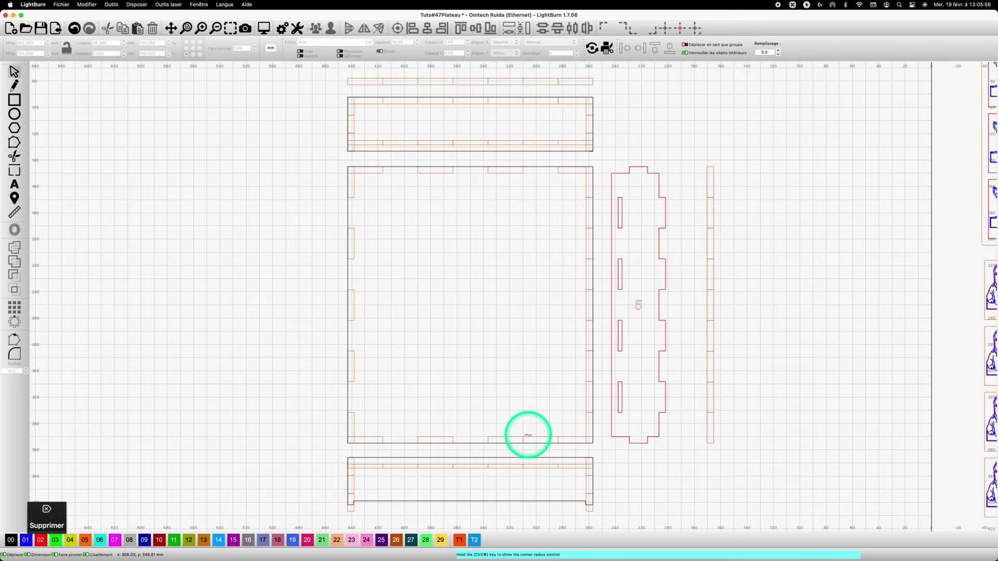
pyautogui.click(588, 358)
pyautogui.press('Delete')
pyautogui.click(585, 270)
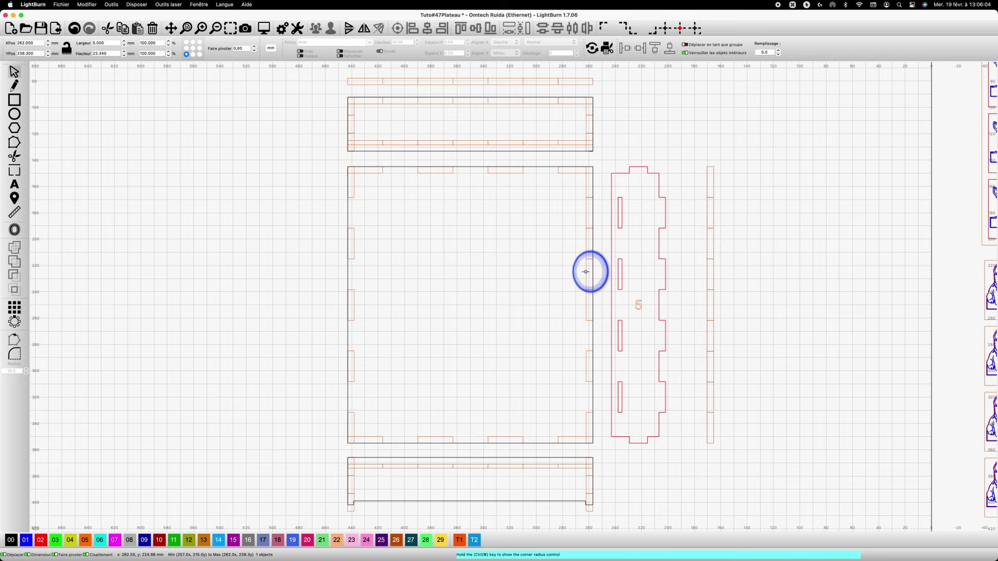
pyautogui.press('Delete')
pyautogui.click(590, 219)
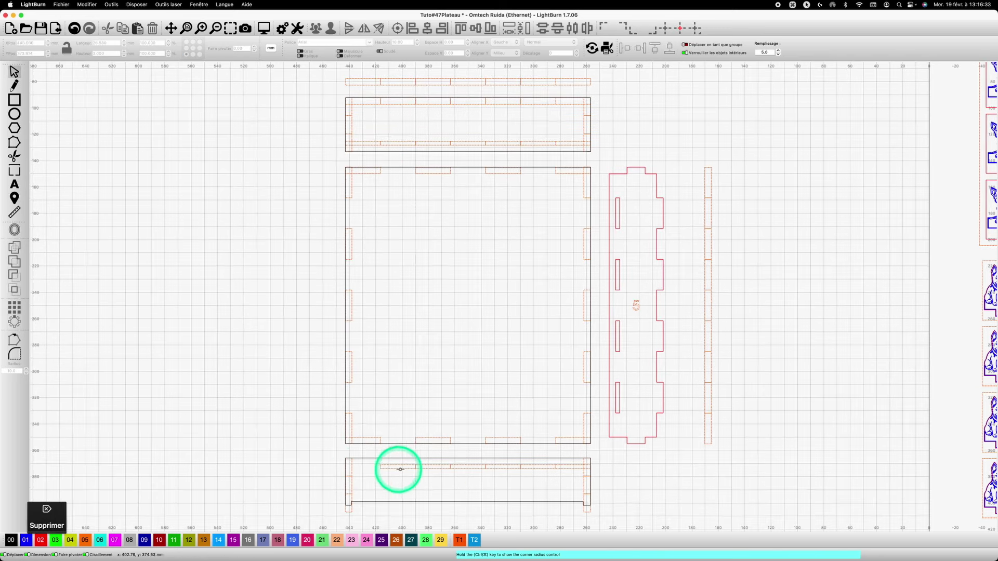
# - Delete every other rectangle of the lower side panel's narrow strip, starting with the first, and the end parts of its two side strips
pyautogui.click(433, 467)
pyautogui.press('Delete')
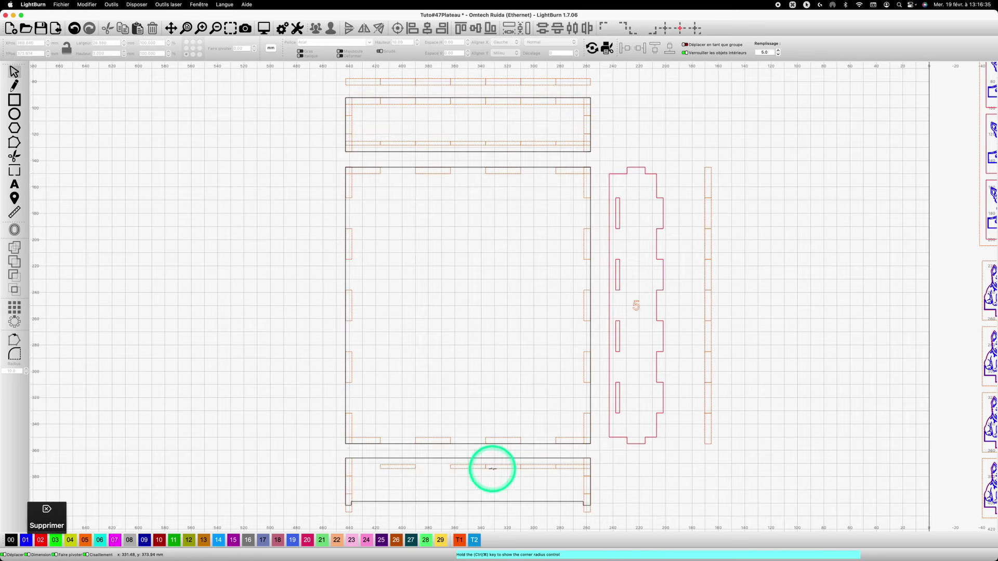
pyautogui.click(502, 467)
pyautogui.press('Delete')
pyautogui.click(572, 467)
pyautogui.press('Delete')
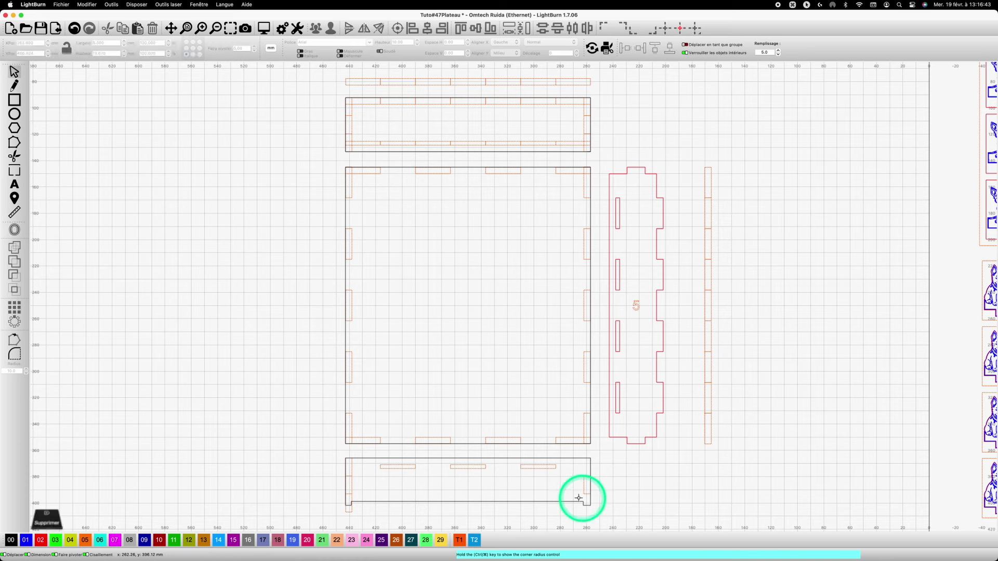
pyautogui.click(357, 494)
pyautogui.press('Delete')
# - Assign the three remaining slot rectangles of the lower side panel to the red layer 02
pyautogui.moveTo(564, 474); pyautogui.dragTo(377, 460)
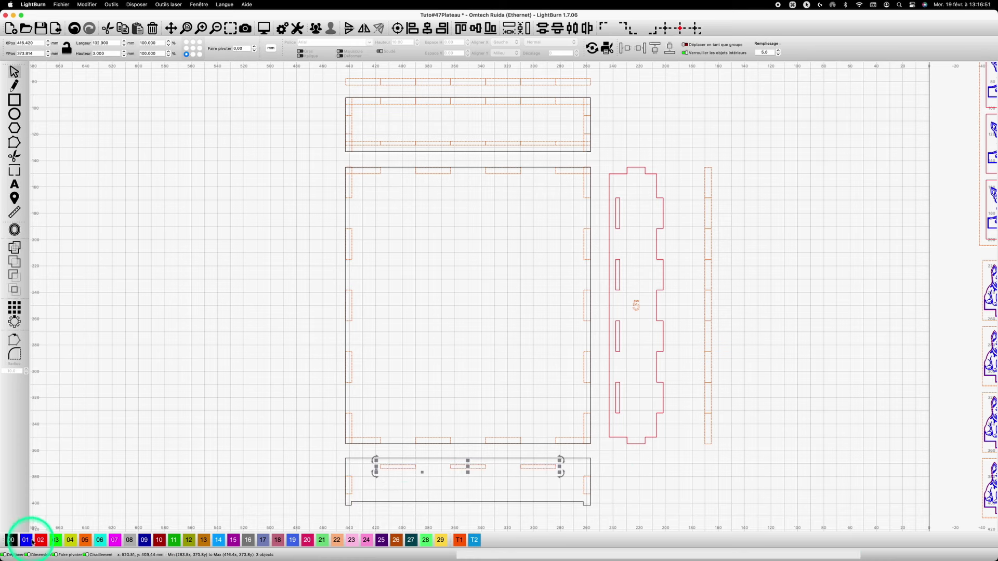
pyautogui.click(32, 541)
pyautogui.click(658, 488)
# - Subtract the middle rectangles at the right and left ends from the lower side panel's outline
pyautogui.click(587, 490)
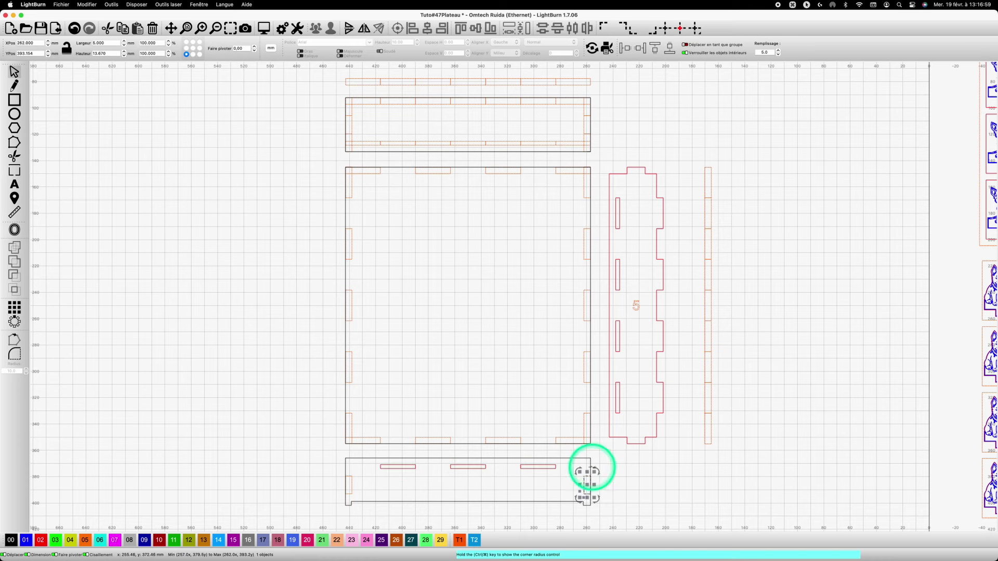
pyautogui.keyDown('shift'); pyautogui.click(591, 466); pyautogui.keyUp('shift')
pyautogui.click(16, 250)
pyautogui.click(352, 489)
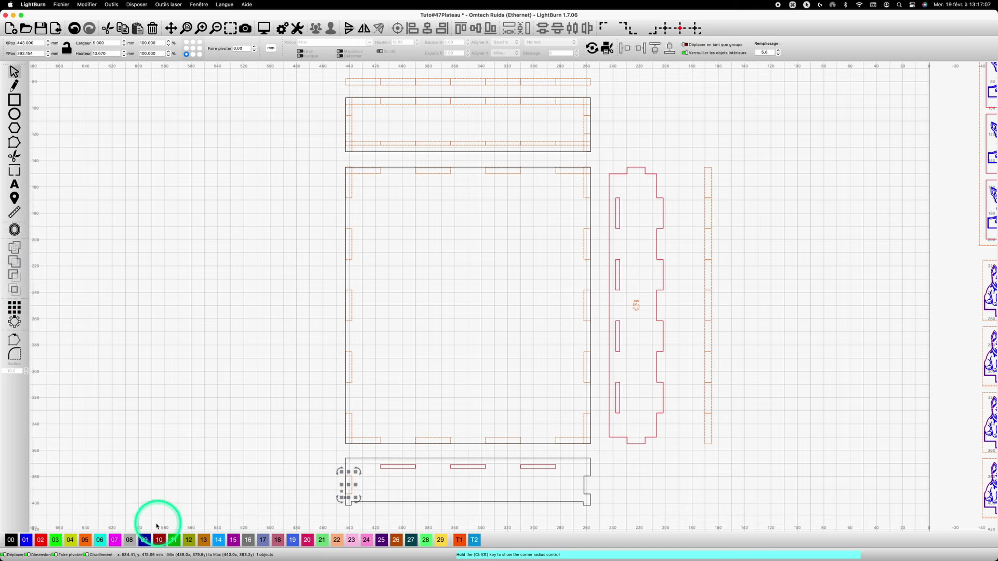
pyautogui.keyDown('shift'); pyautogui.click(367, 467); pyautogui.keyUp('shift')
pyautogui.click(15, 248)
# - Delete every other rectangle of the upper side panel's two long strips, starting with the first, and the end parts of its side strips
pyautogui.press('Delete')
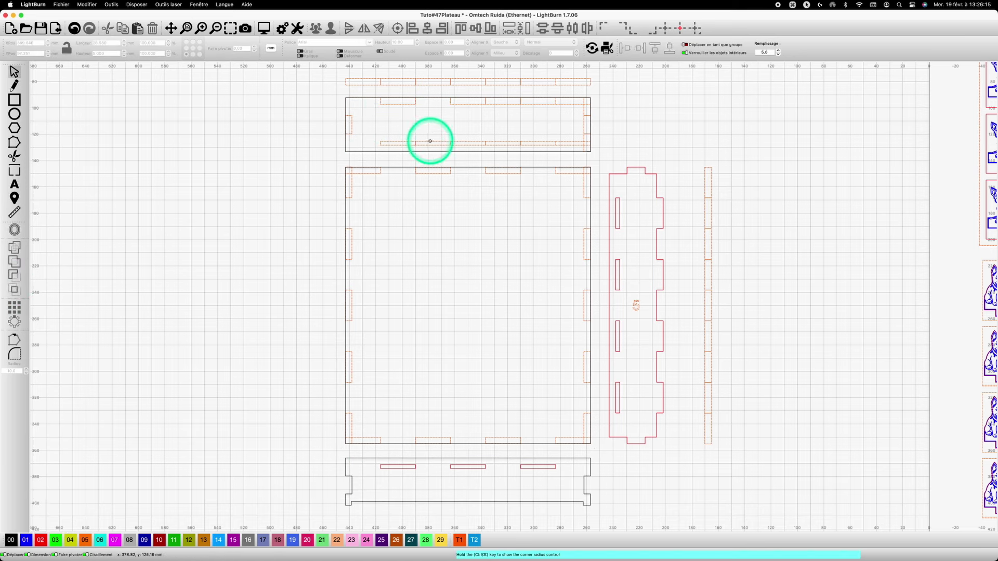
pyautogui.click(502, 102)
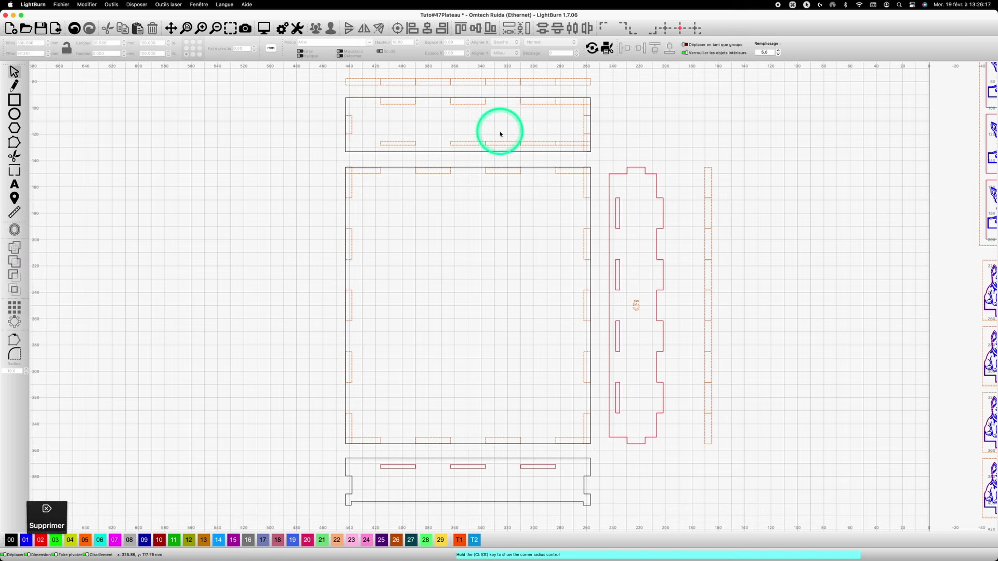
pyautogui.click(585, 138)
# - Assign the upper side panel's three slot rectangles to the red layer 02 and subtract the middle rectangles at its ends from the outline
pyautogui.moveTo(368, 133); pyautogui.dragTo(571, 151)
pyautogui.click(586, 127)
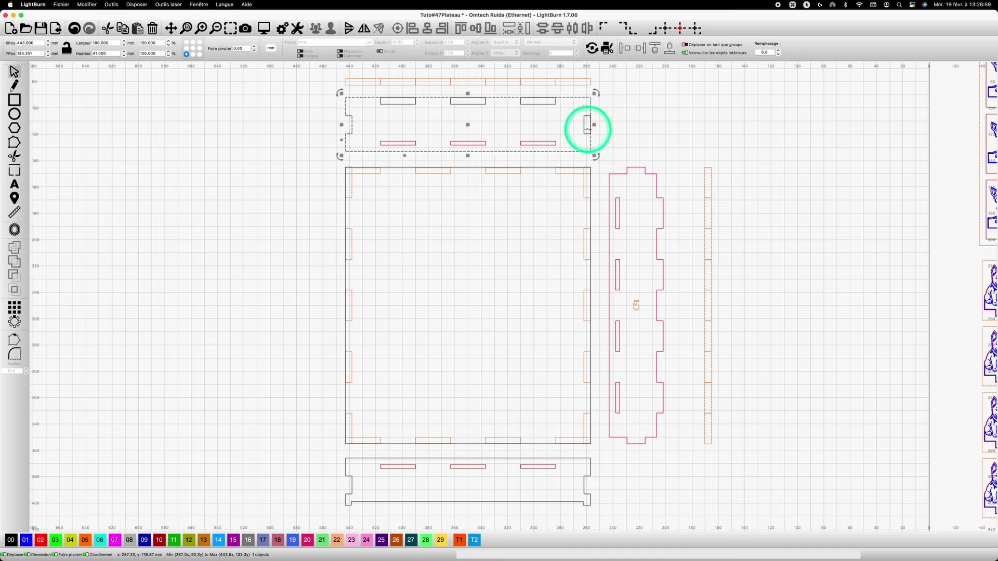
# - Subtract the three rectangles along the upper side panel's upper edge from its outline
pyautogui.click(535, 101)
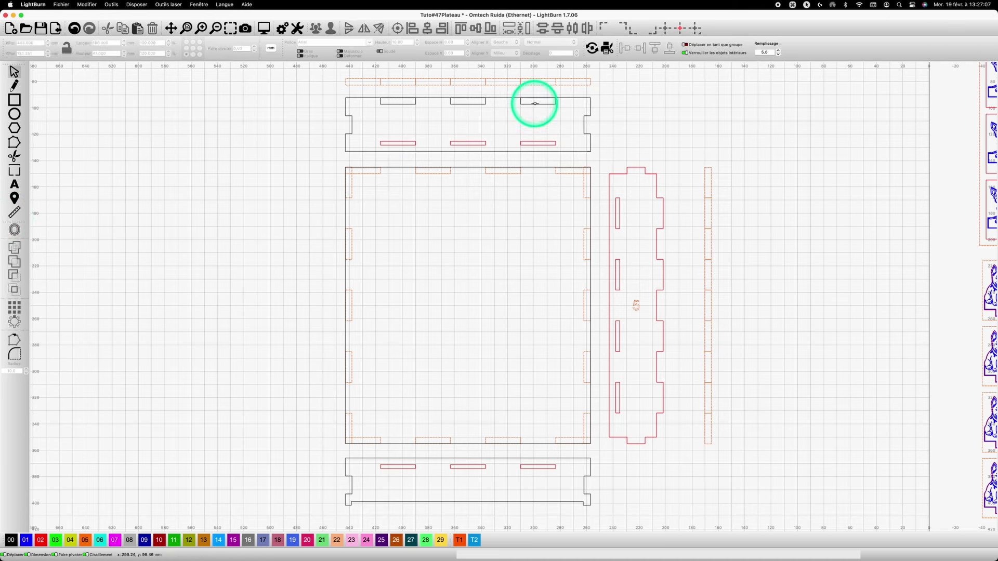
pyautogui.keyDown('shift'); pyautogui.click(479, 105); pyautogui.keyUp('shift')
pyautogui.keyDown('shift'); pyautogui.click(394, 101); pyautogui.keyUp('shift')
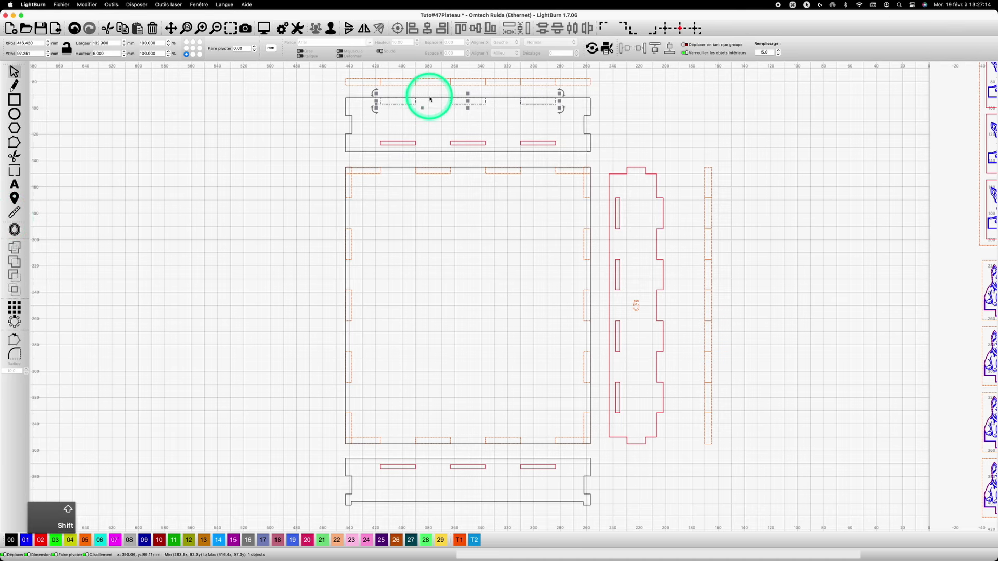
pyautogui.click(431, 98)
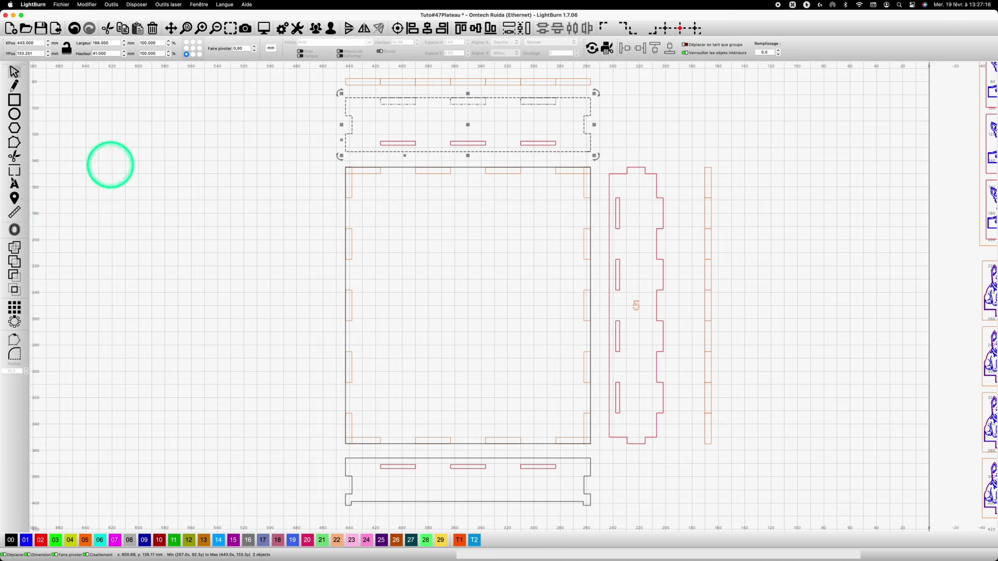
pyautogui.click(15, 290)
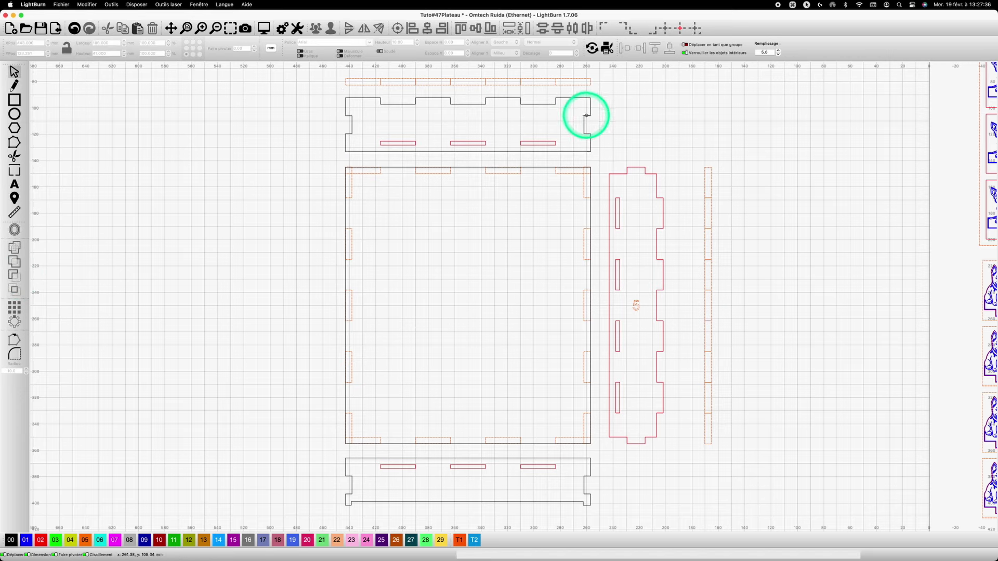
# - Subtract the rectangles around the base's edges from its outline and assign the lower side panel and the base to the red layer 02
pyautogui.click(430, 483)
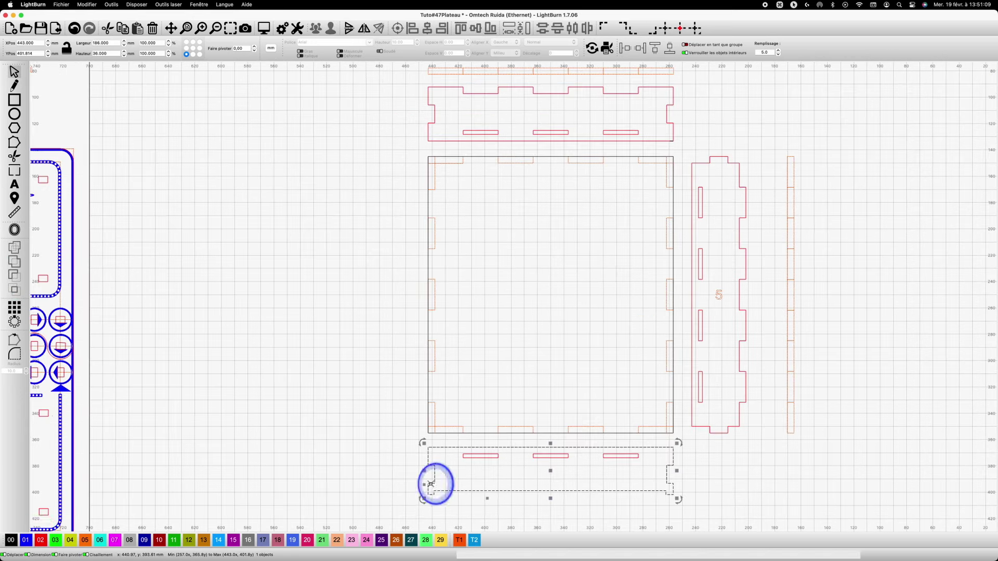
pyautogui.click(41, 540)
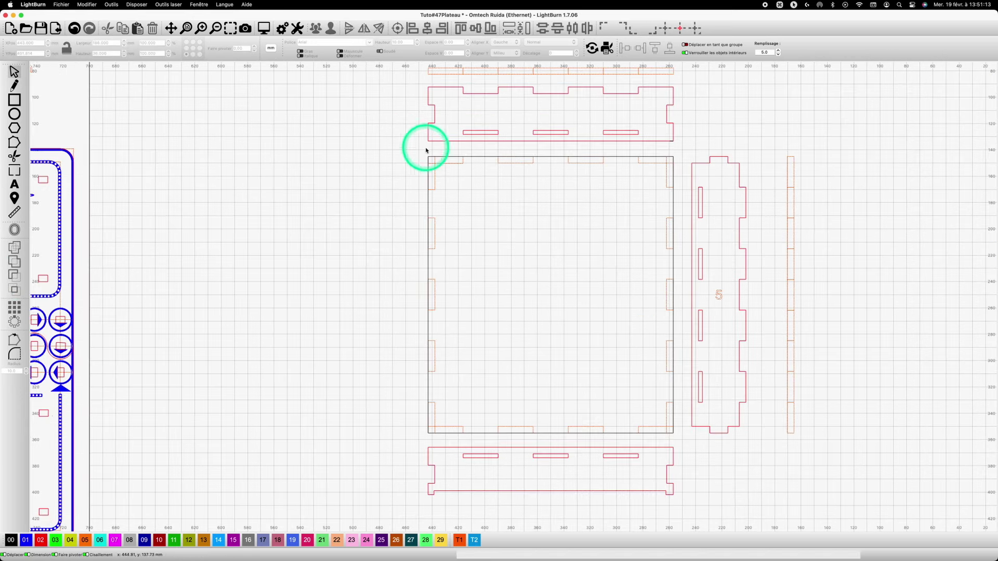
pyautogui.moveTo(411, 149); pyautogui.dragTo(691, 439)
pyautogui.click(15, 247)
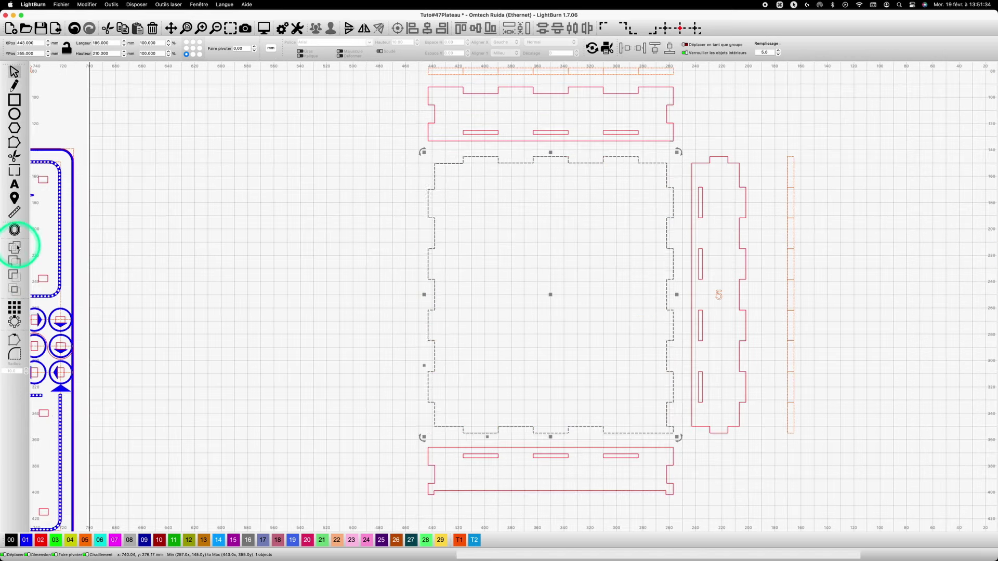
pyautogui.click(40, 540)
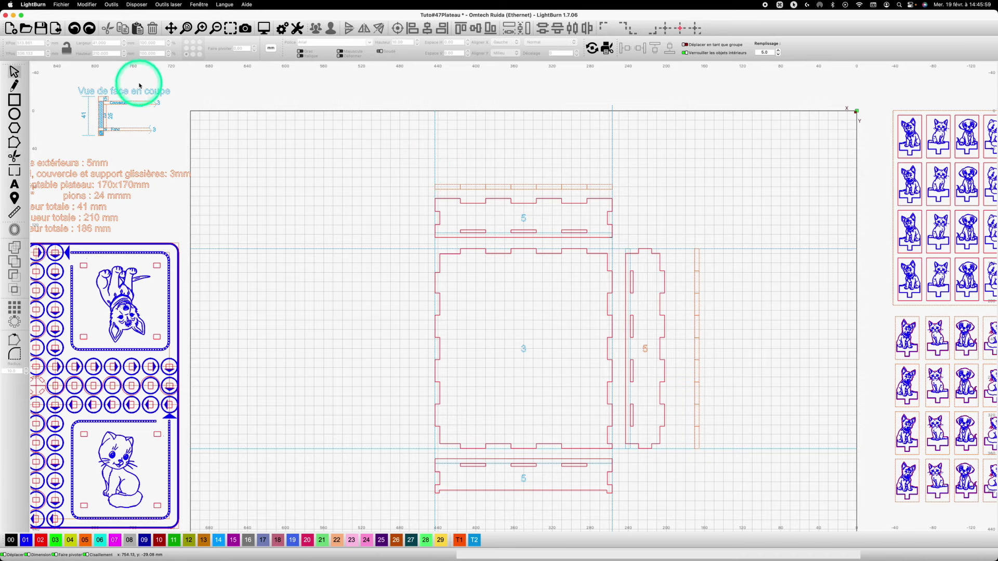
# - Copy the right side panel with its slots, flip the copy horizontally and align it beside the base's left edge
pyautogui.moveTo(627, 246); pyautogui.dragTo(675, 463)
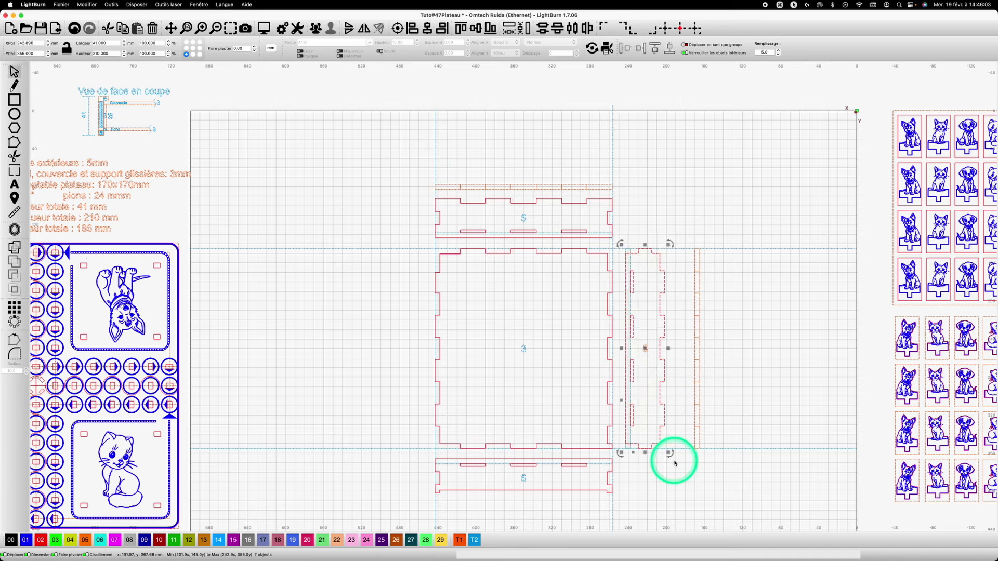
pyautogui.press('super+c')
pyautogui.click(379, 356)
pyautogui.press('super+v')
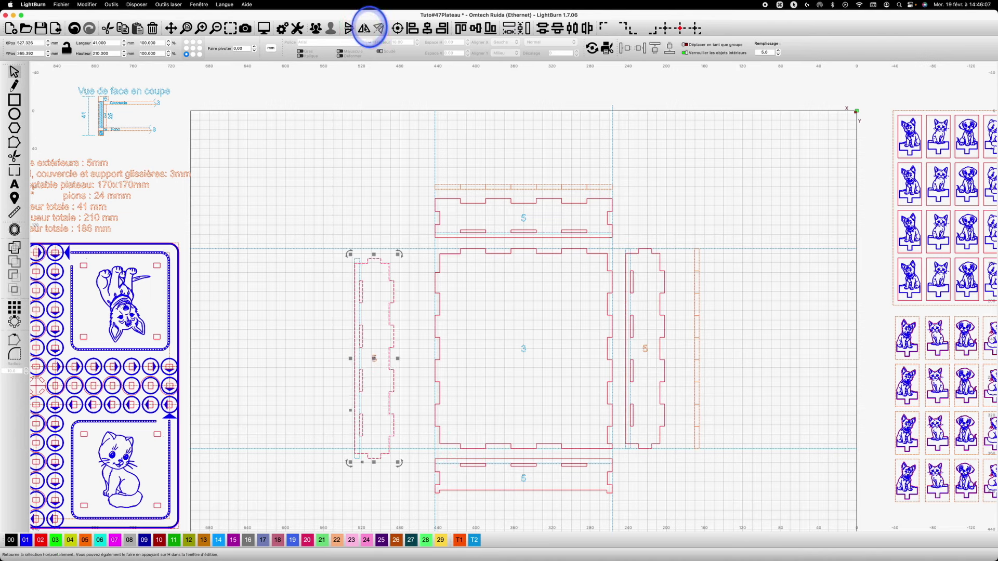
pyautogui.click(365, 28)
pyautogui.moveTo(394, 258); pyautogui.dragTo(418, 249)
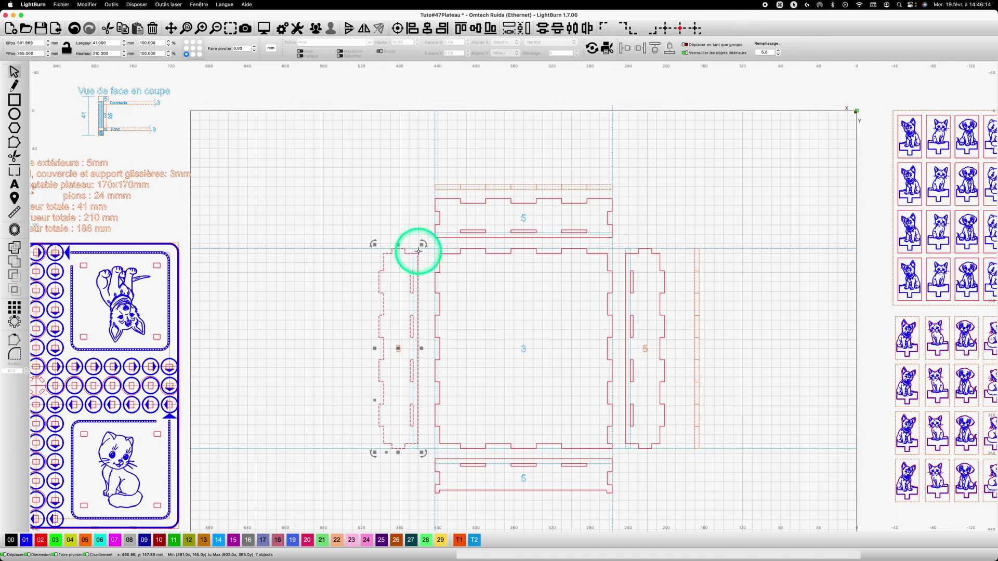
pyautogui.click(735, 321)
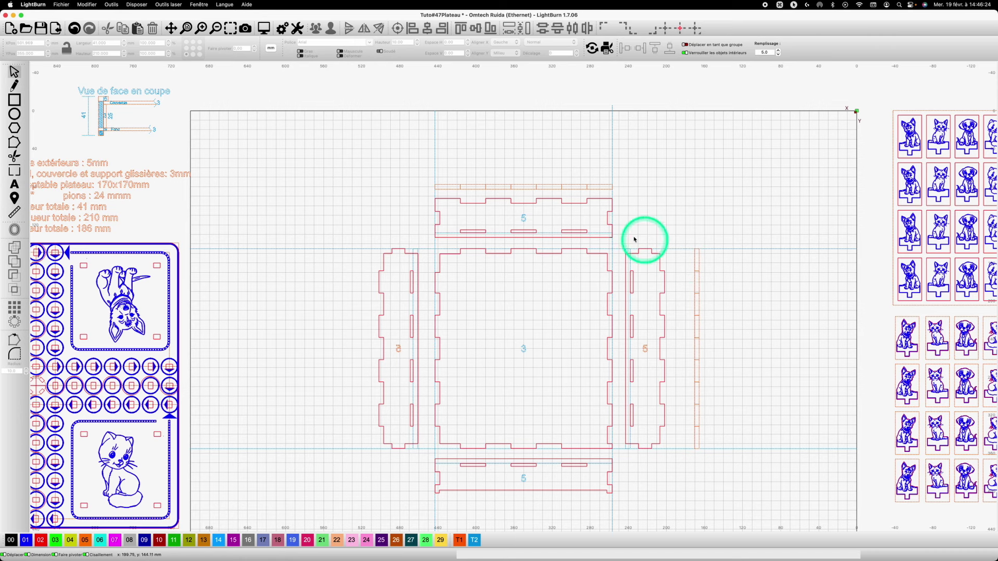
# - Draw a rectangle over the divided strip beyond the right side panel, 210 mm high, and set its width to 10 mm
pyautogui.click(14, 100)
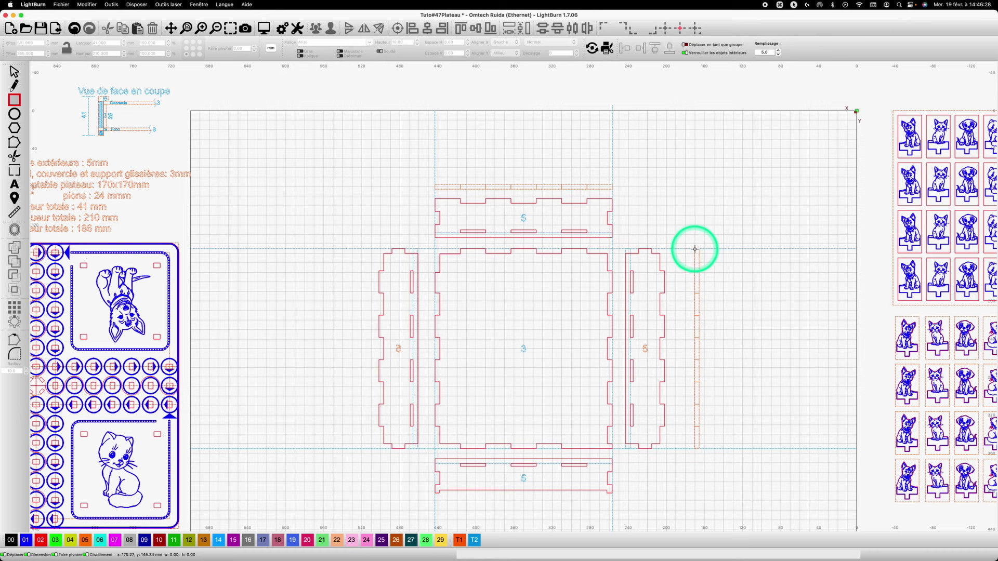
pyautogui.moveTo(713, 348); pyautogui.dragTo(713, 446)
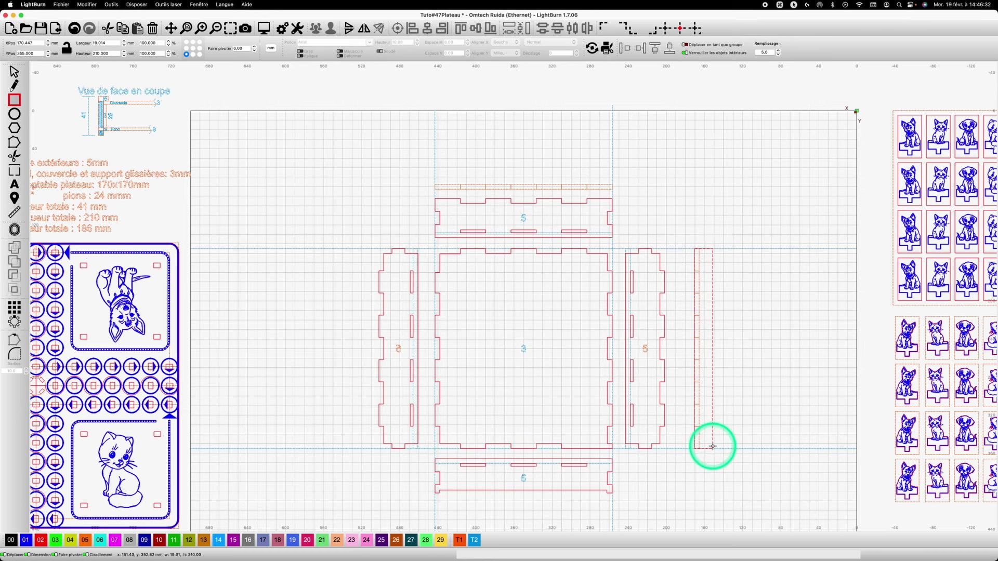
pyautogui.click(112, 43)
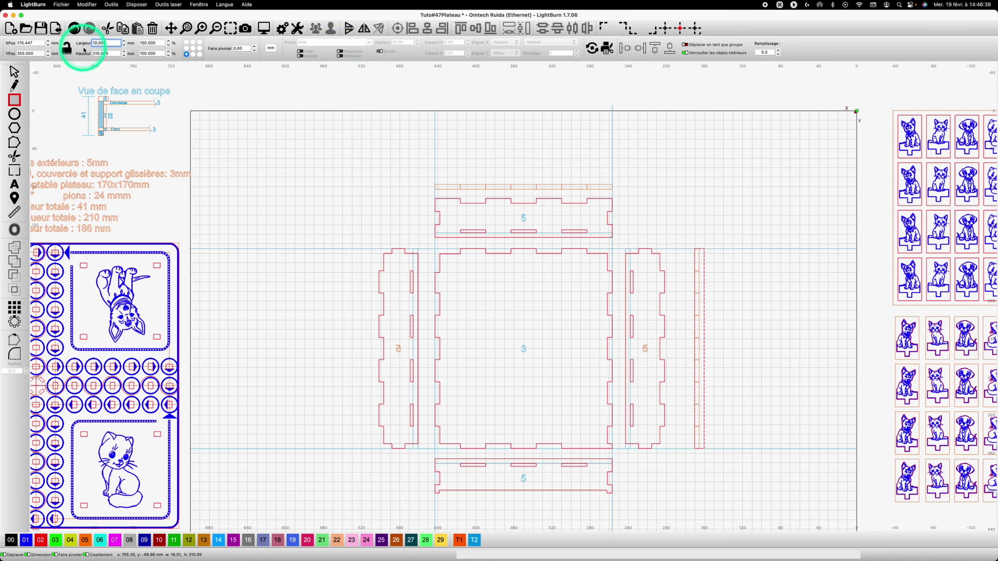
# - Draw a 10 × 10 mm square beside the long narrow rectangle and assign it to tool layer T2
pyautogui.scroll(2, 696, 311)
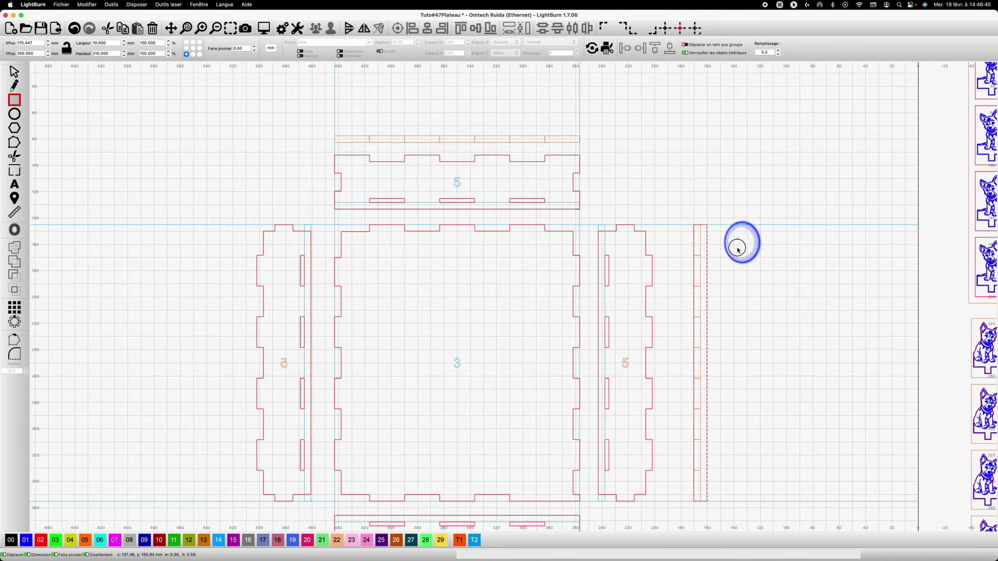
pyautogui.moveTo(738, 248)
pyautogui.mouseDown()
pyautogui.moveTo(752, 257)
pyautogui.moveTo(753, 248)
pyautogui.mouseUp()
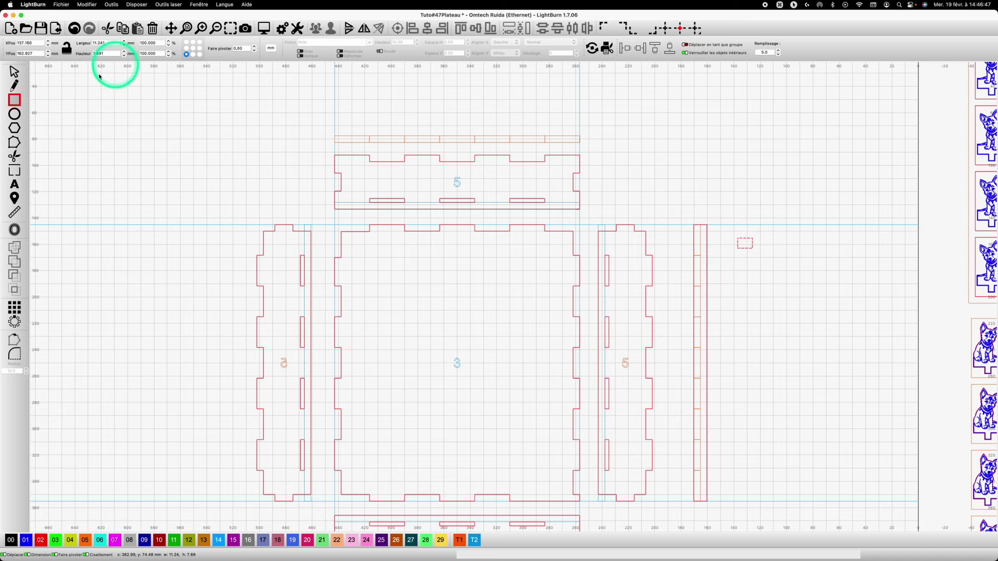
pyautogui.click(107, 42)
pyautogui.write('10')
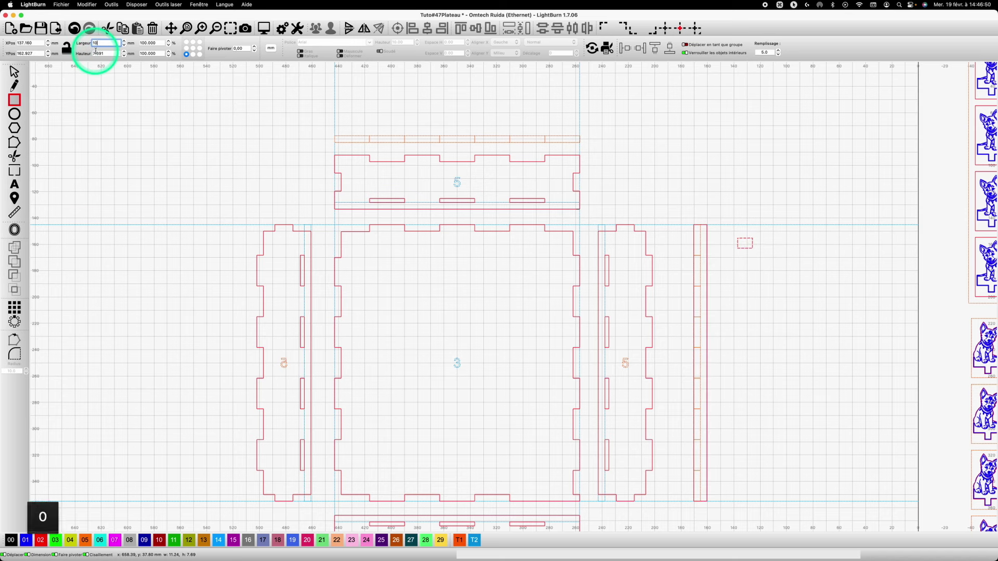
pyautogui.press('Tab')
pyautogui.write('10')
pyautogui.press('Return')
pyautogui.click(459, 541)
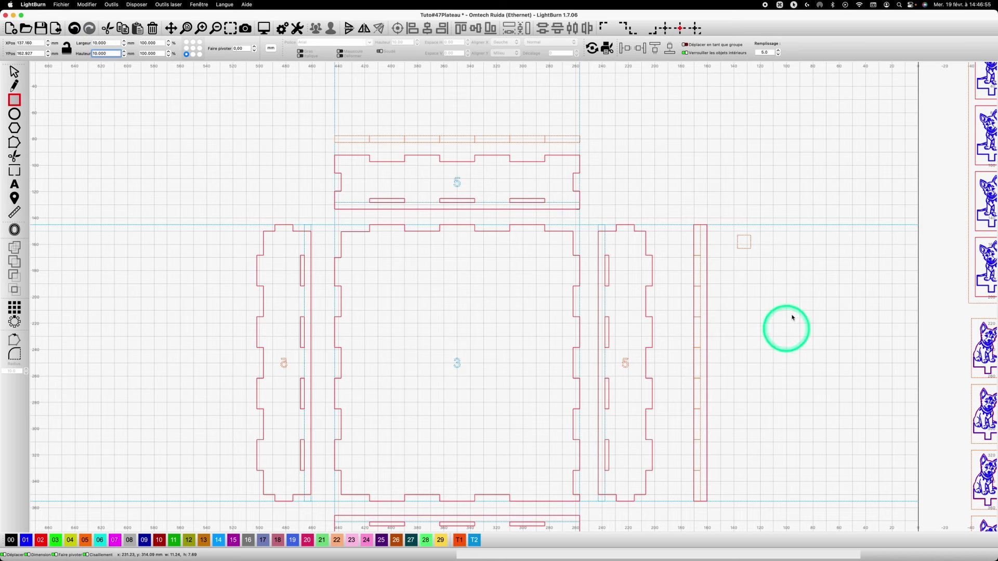
pyautogui.click(476, 540)
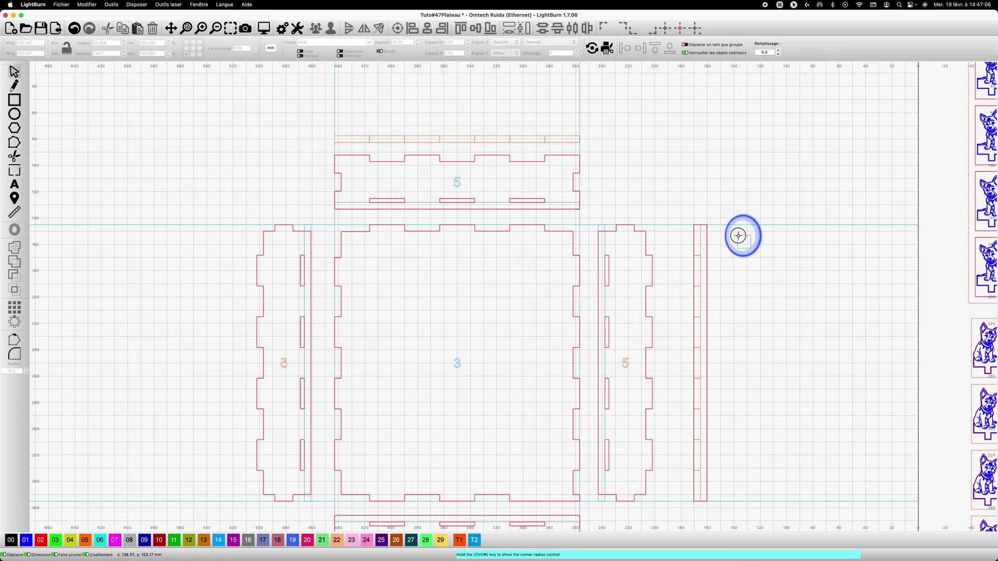
# - Move the square onto the upper end of the long narrow rectangle and place a copy at its lower end
pyautogui.moveTo(738, 236); pyautogui.dragTo(714, 229)
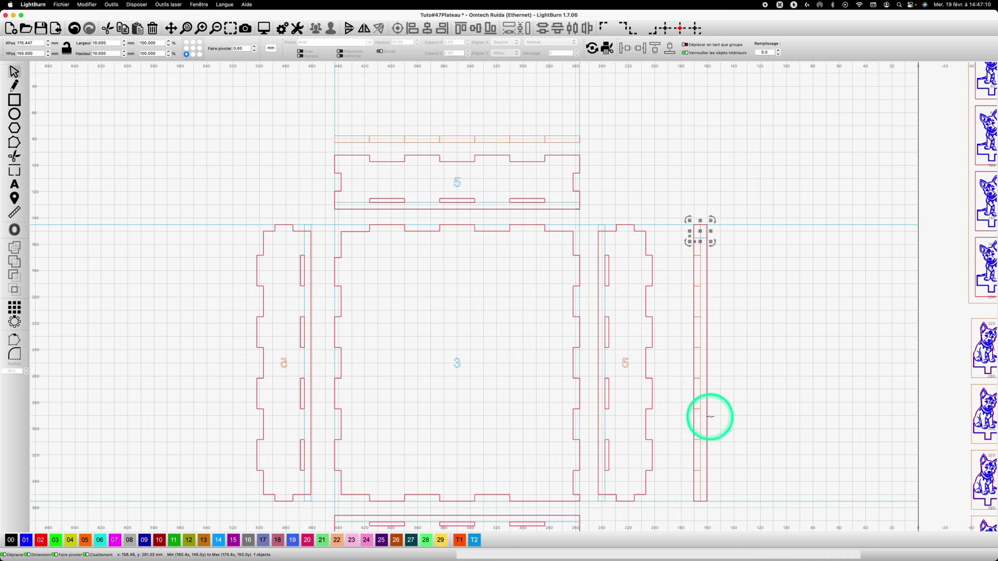
pyautogui.press('super+c')
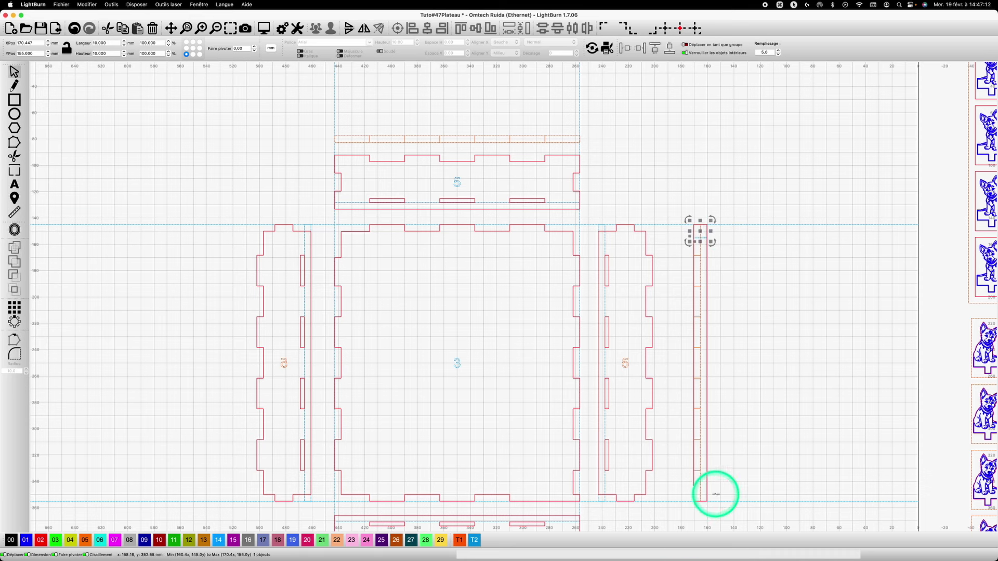
pyautogui.press('super+v')
pyautogui.click(153, 183)
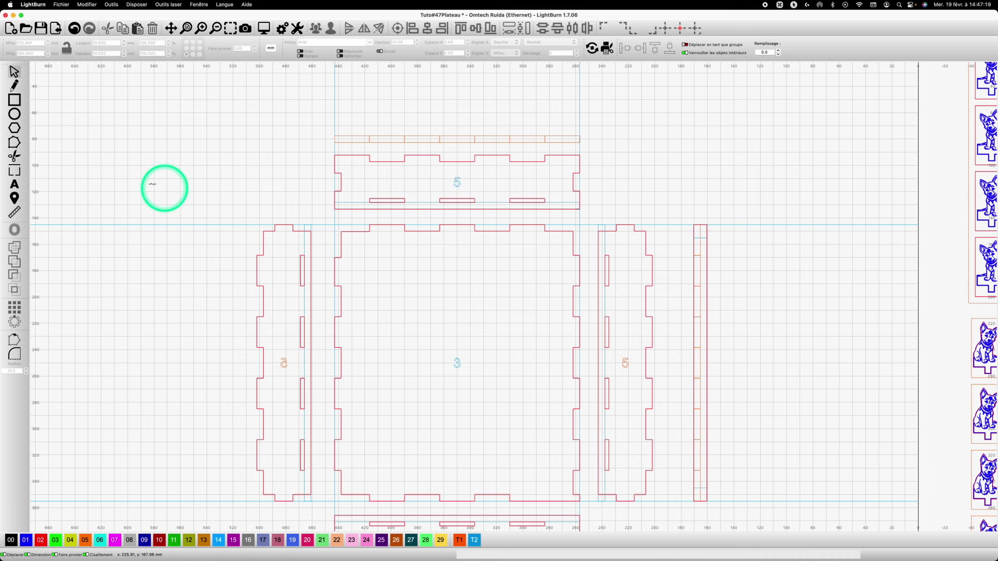
# - Draw diagonal lines across both end squares, each running from the strip's outer right corner to the square's inner left corner
pyautogui.click(14, 84)
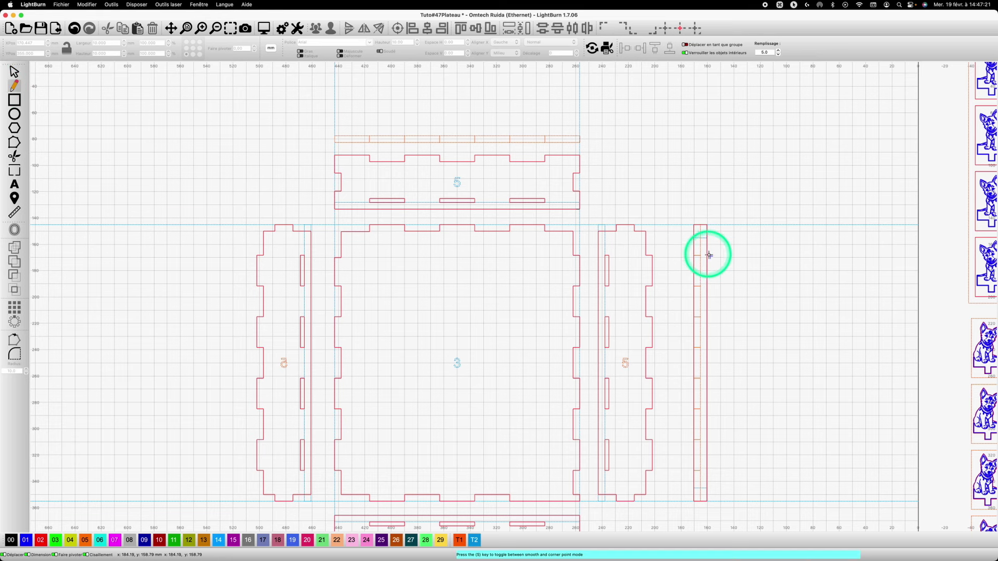
pyautogui.click(707, 225)
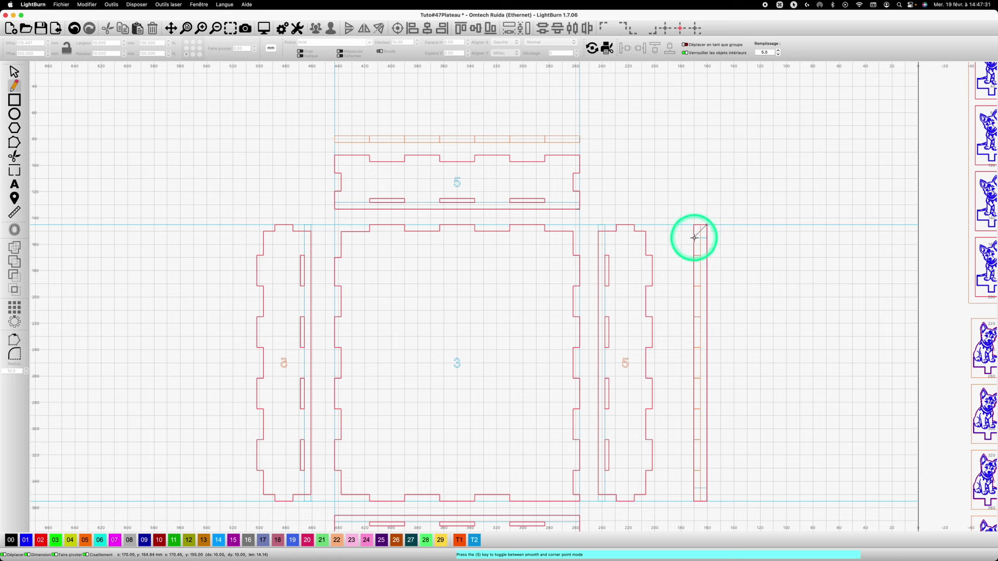
pyautogui.click(695, 237)
pyautogui.press('Escape')
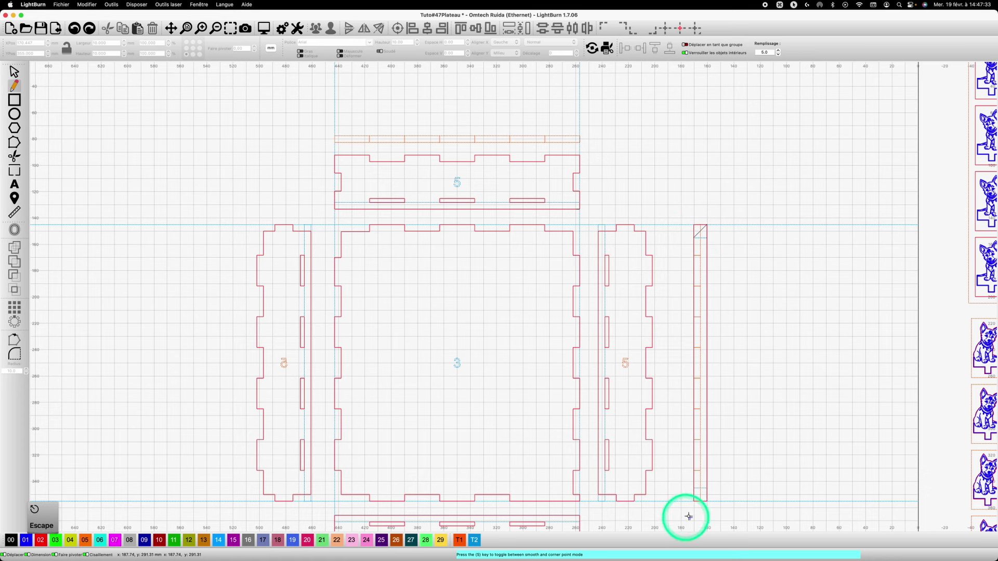
pyautogui.click(694, 488)
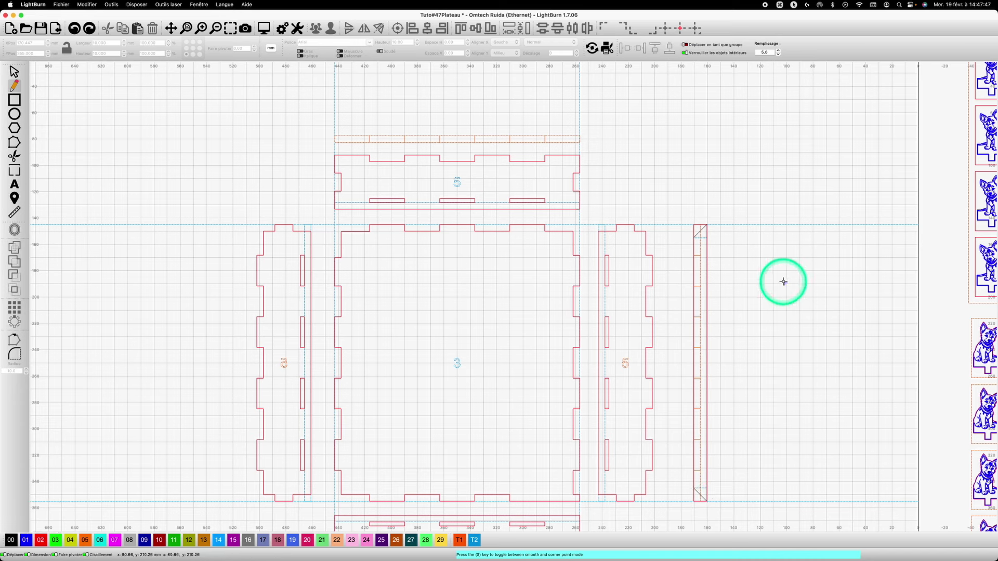
pyautogui.rightClick(708, 279)
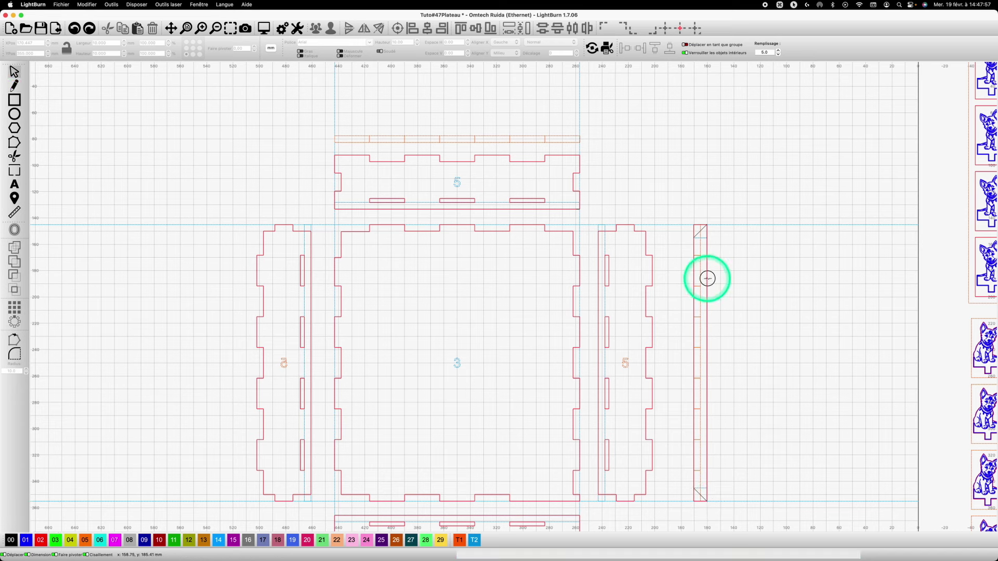
# - Assign the long narrow rectangle to the black layer 00 and ungroup the divided orange strip inside it
pyautogui.click(707, 279)
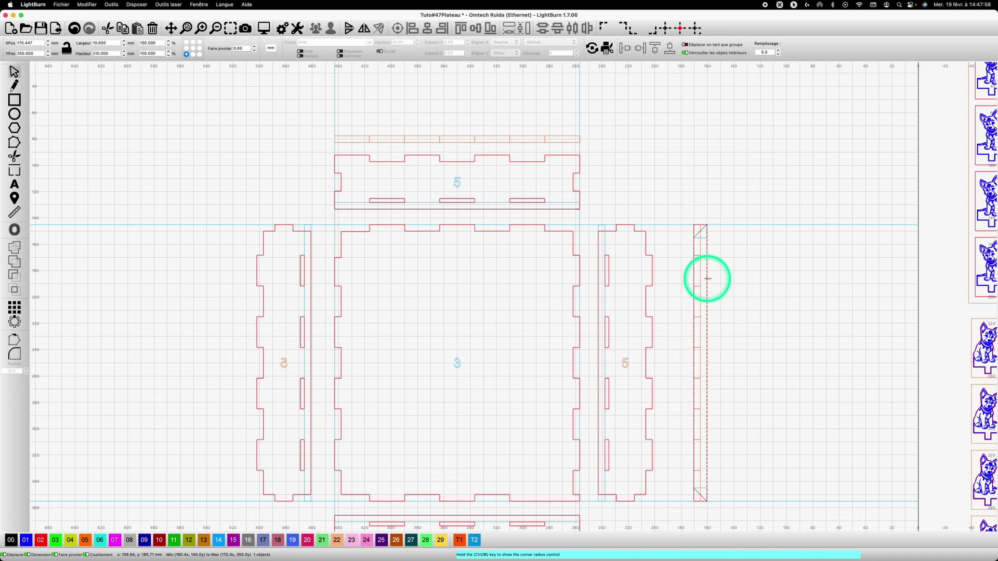
pyautogui.click(11, 542)
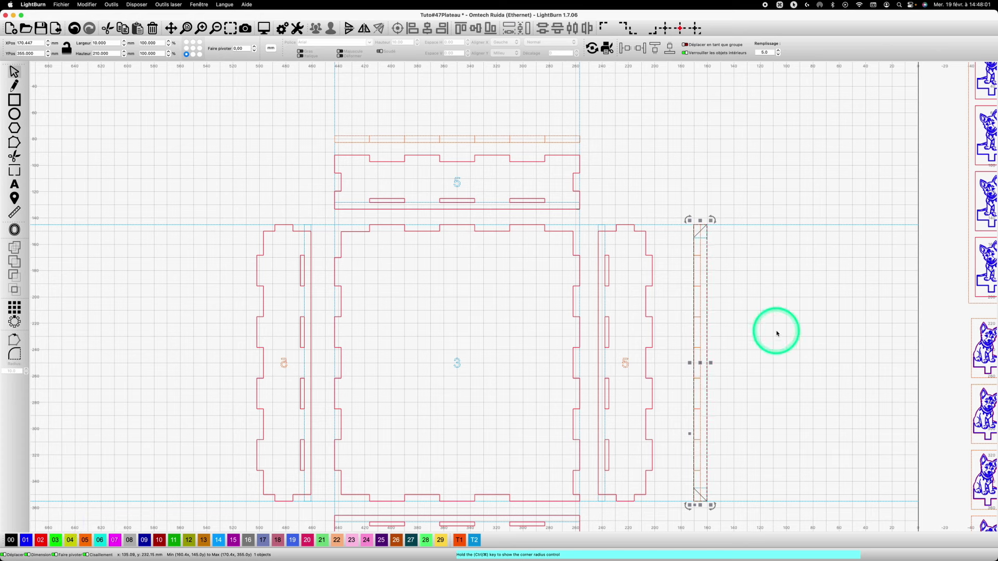
pyautogui.click(757, 322)
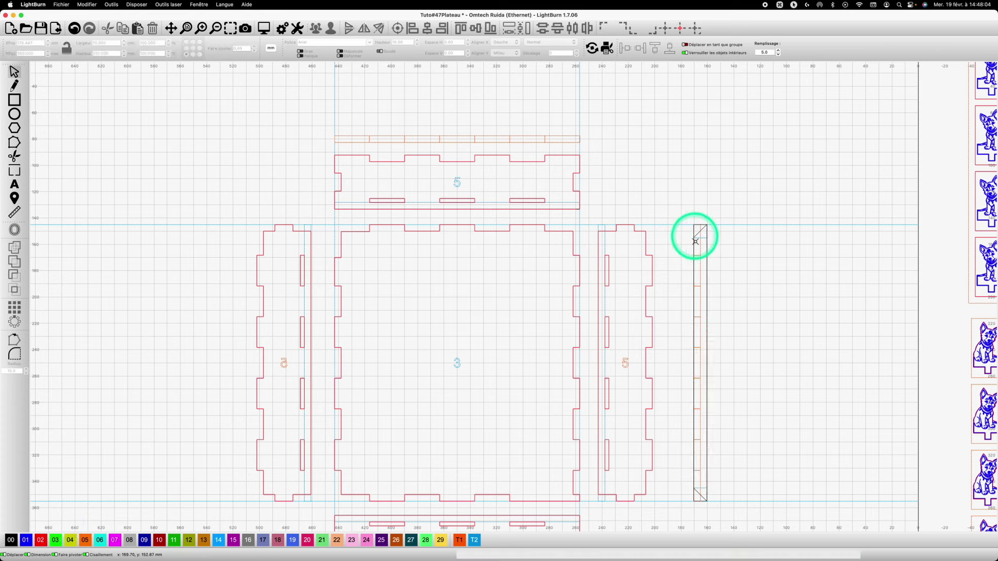
pyautogui.click(707, 252)
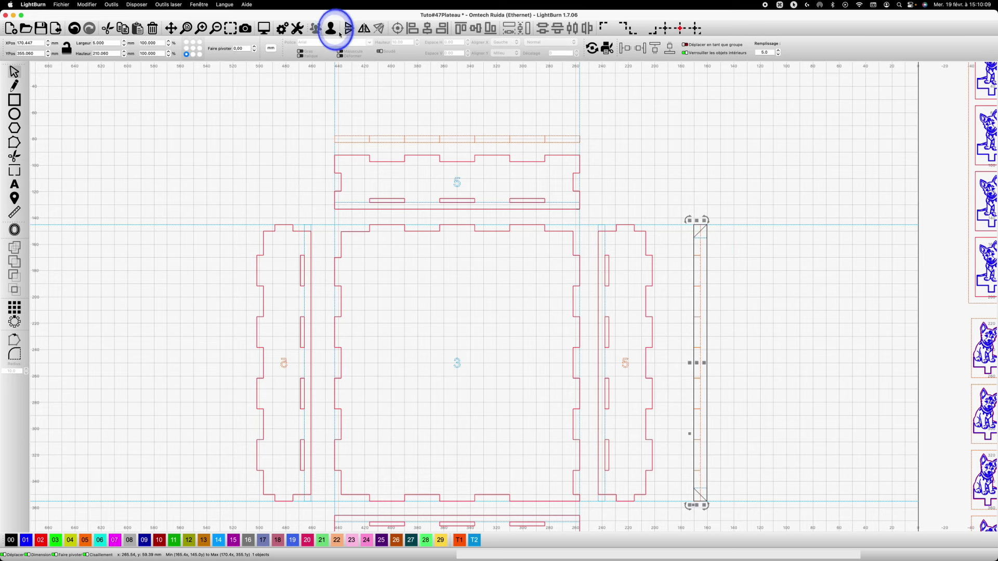
pyautogui.click(731, 262)
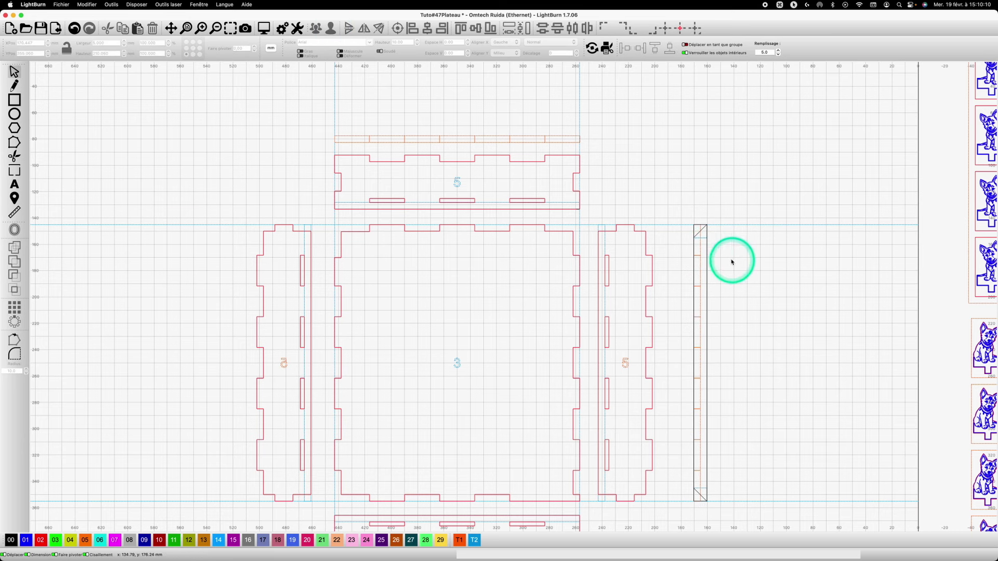
# - Delete every other small rectangle of the divided strip inside the long rectangle, starting with the first
pyautogui.click(700, 245)
pyautogui.press('BackSpace')
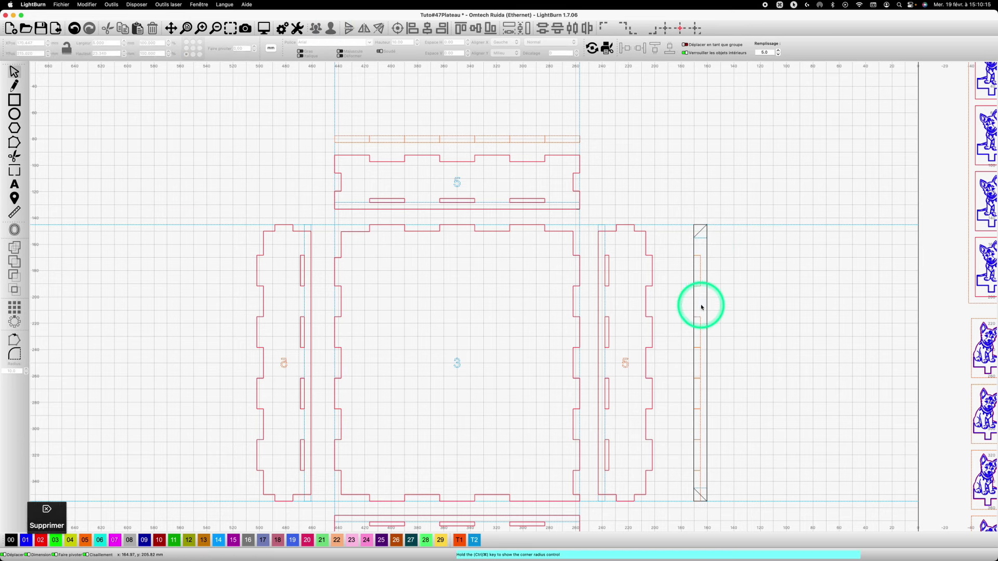
pyautogui.click(698, 481)
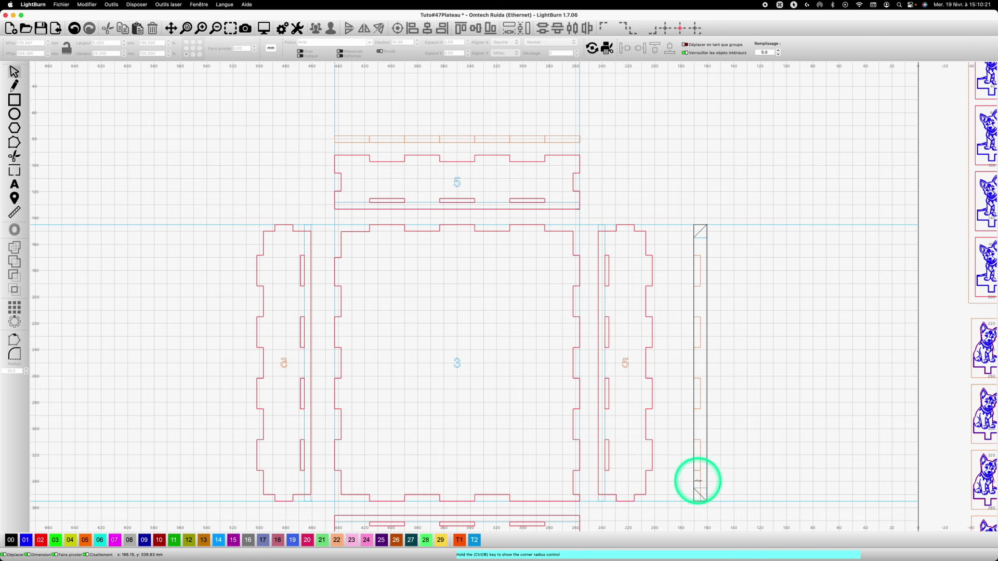
pyautogui.moveTo(699, 477); pyautogui.dragTo(700, 488)
# - Delete the two end squares and trim the long rectangle's left corners outside the diagonals to form mitred ends
pyautogui.click(700, 489)
pyautogui.press('BackSpace')
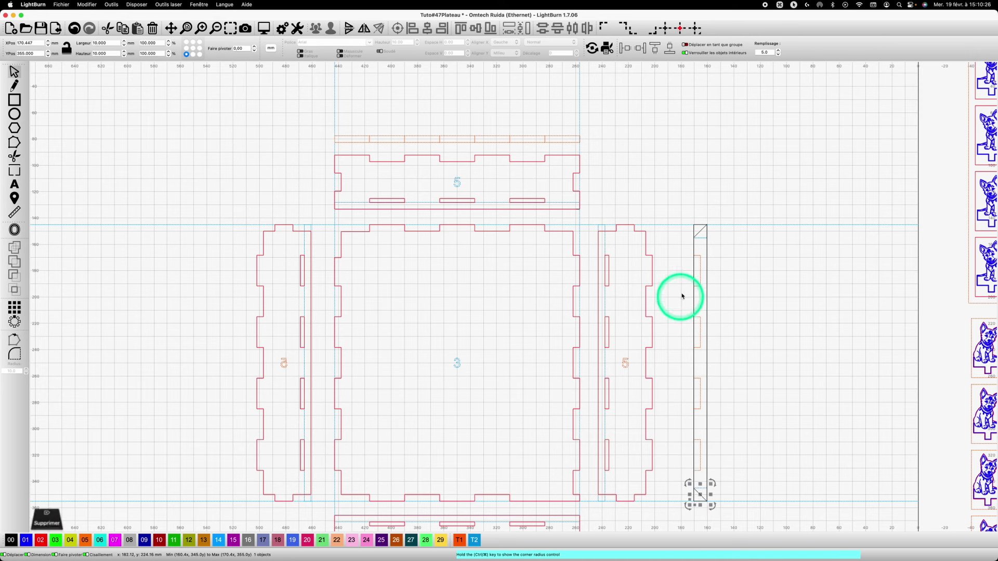
pyautogui.click(701, 239)
pyautogui.press('BackSpace')
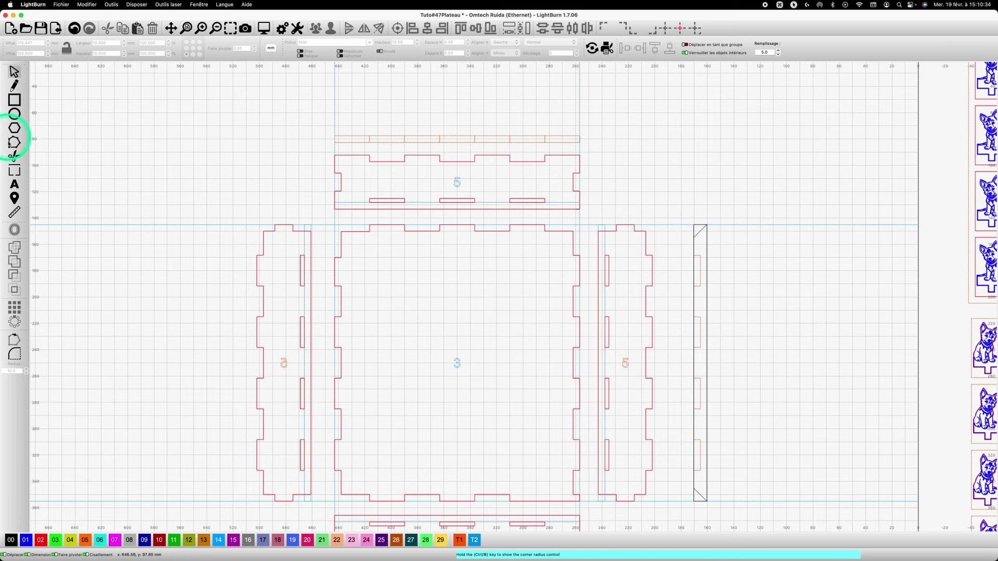
pyautogui.click(14, 155)
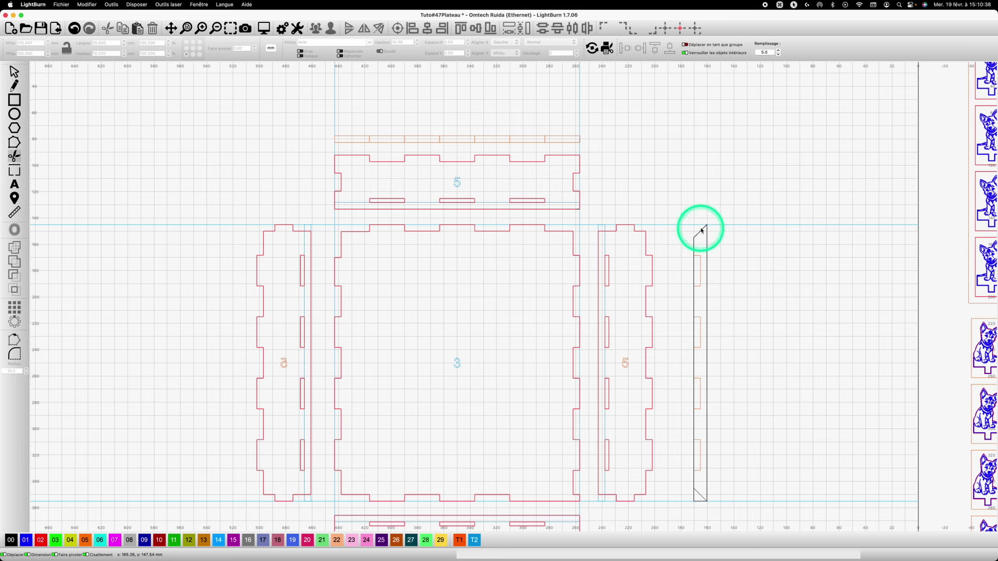
pyautogui.click(693, 498)
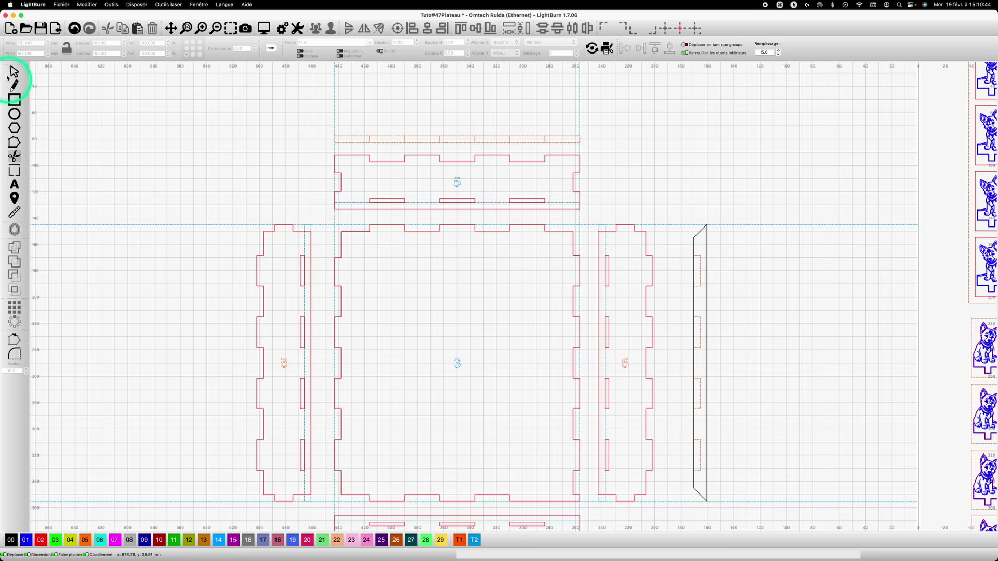
# - Weld the mitred strip and its small rectangles into a single toothed outline and assign it to the red layer 02
pyautogui.click(705, 225)
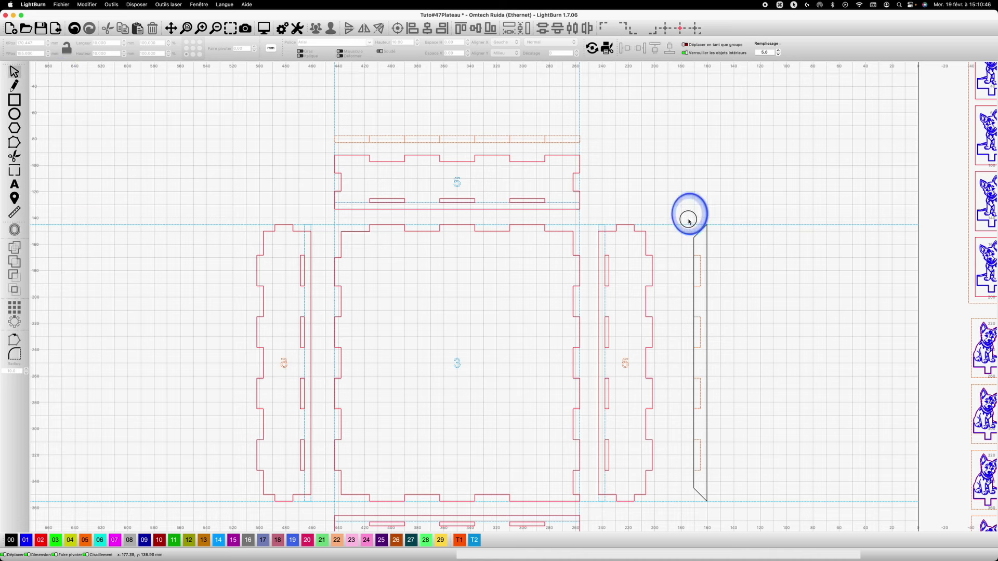
pyautogui.moveTo(685, 214); pyautogui.dragTo(720, 513)
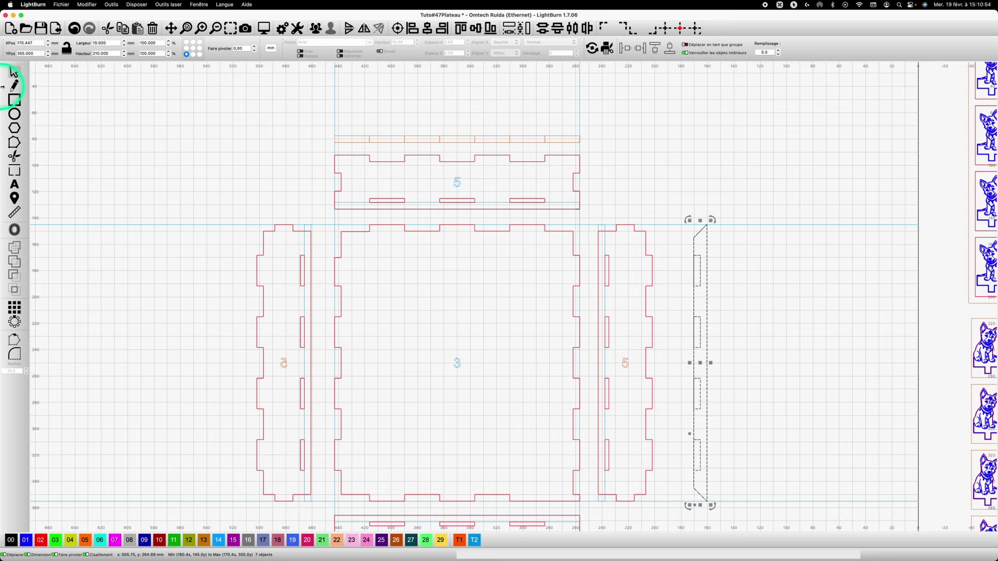
pyautogui.click(16, 249)
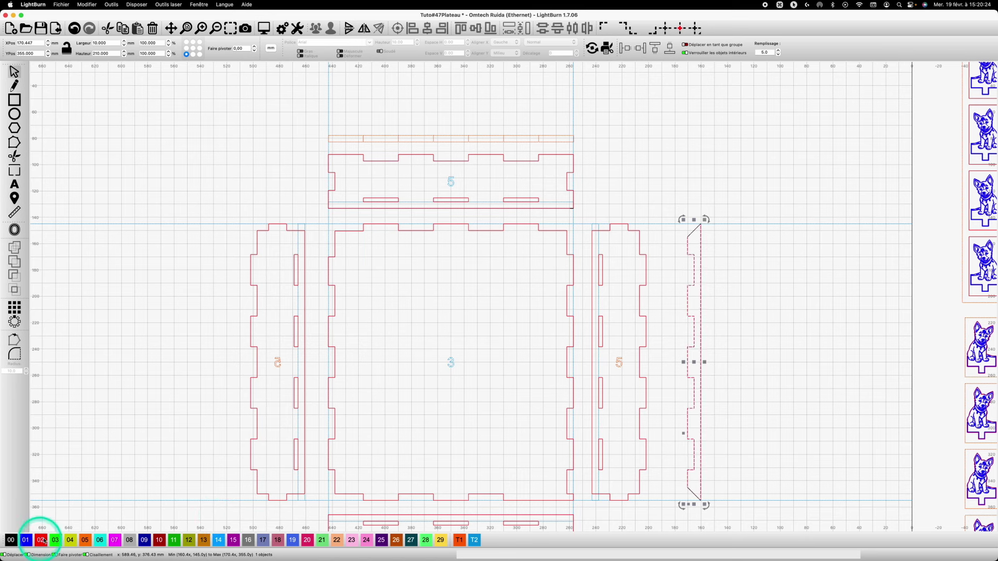
pyautogui.click(706, 366)
# - Paste a copy of the toothed strip beside the left side panel, mirror it horizontally and align its upper end with the horizontal guide line
pyautogui.press('super+c')
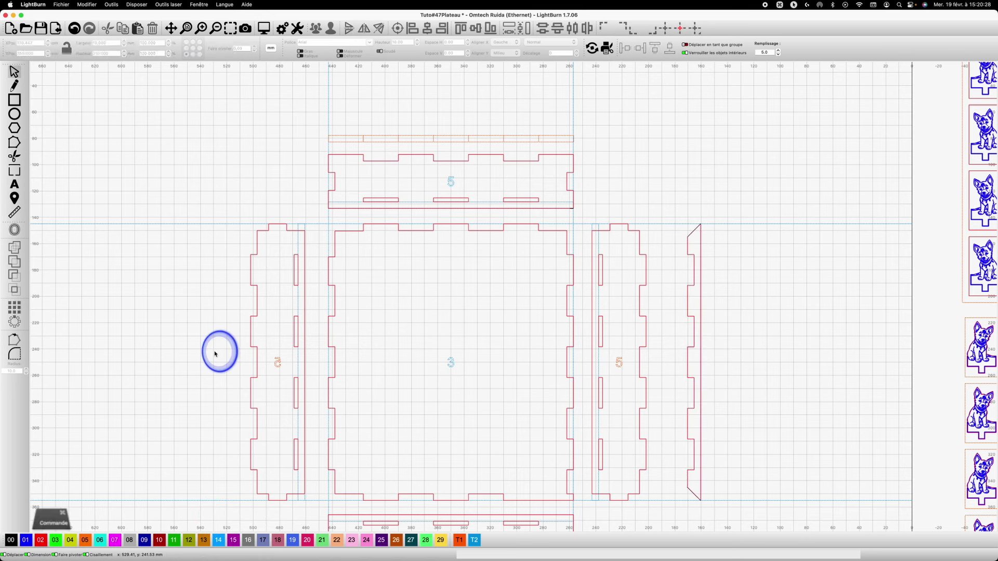
pyautogui.press('super+v')
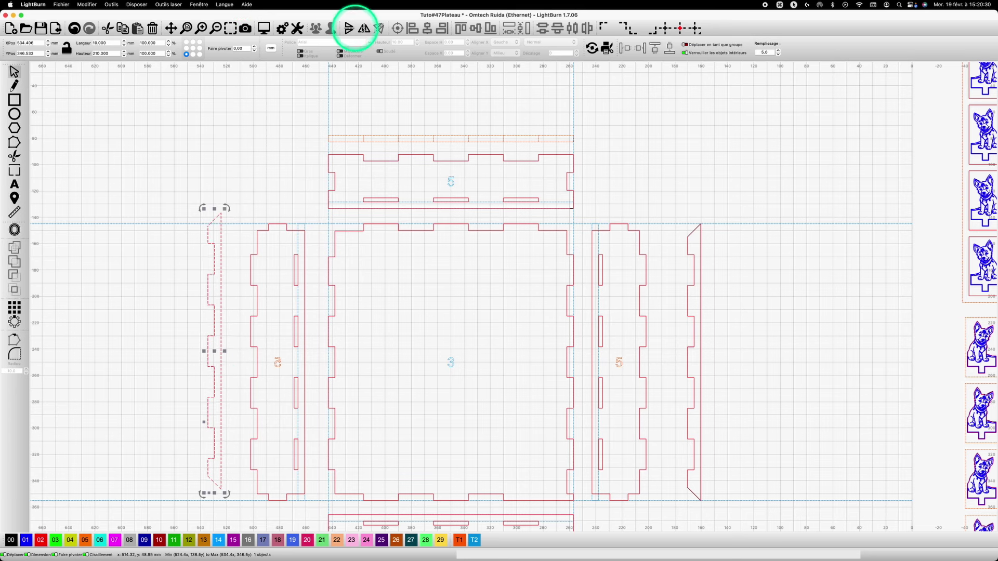
pyautogui.click(363, 28)
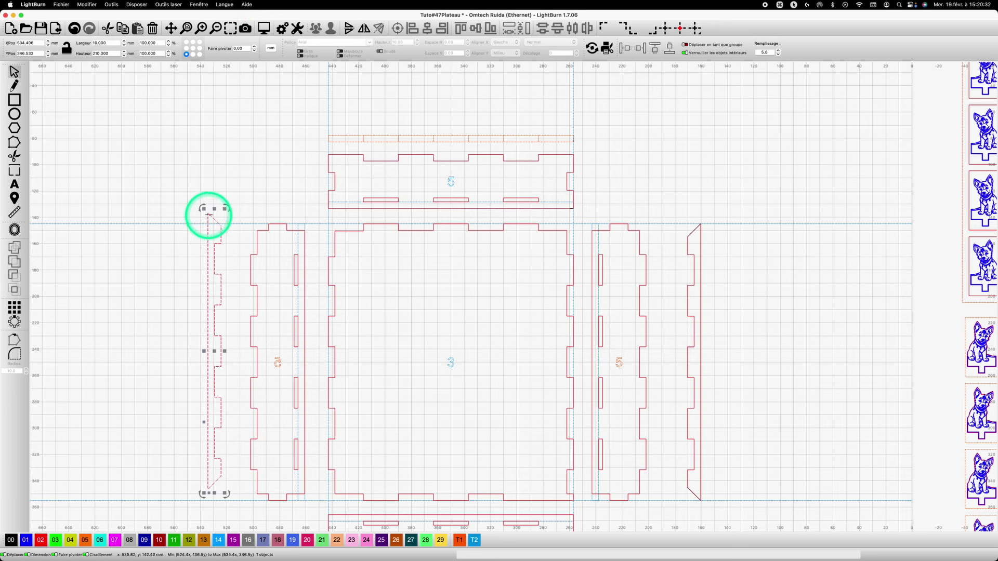
pyautogui.moveTo(209, 213); pyautogui.dragTo(219, 226)
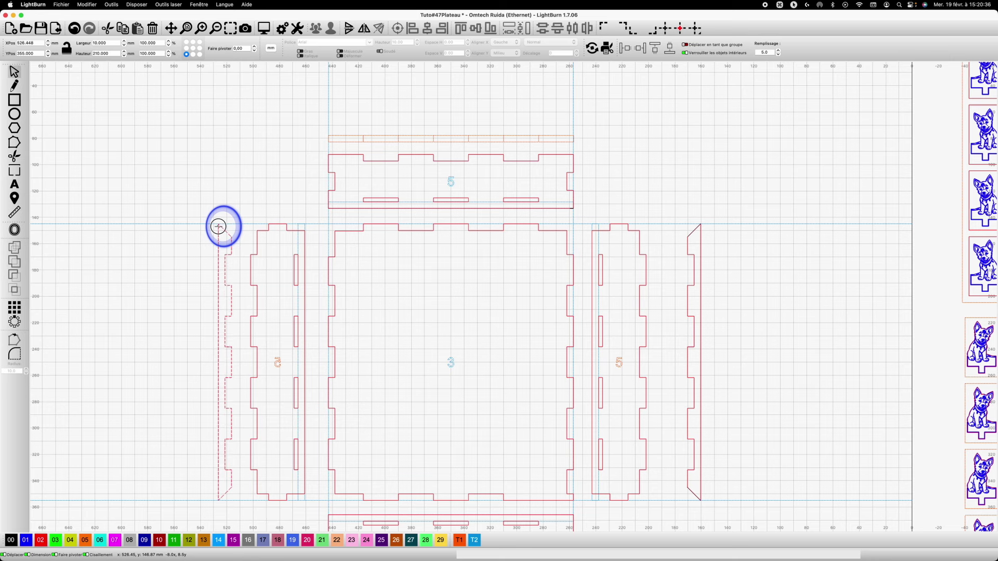
# - Move the original toothed strip closer to the right side panel and delete the two leftover diagonal lines
pyautogui.click(701, 280)
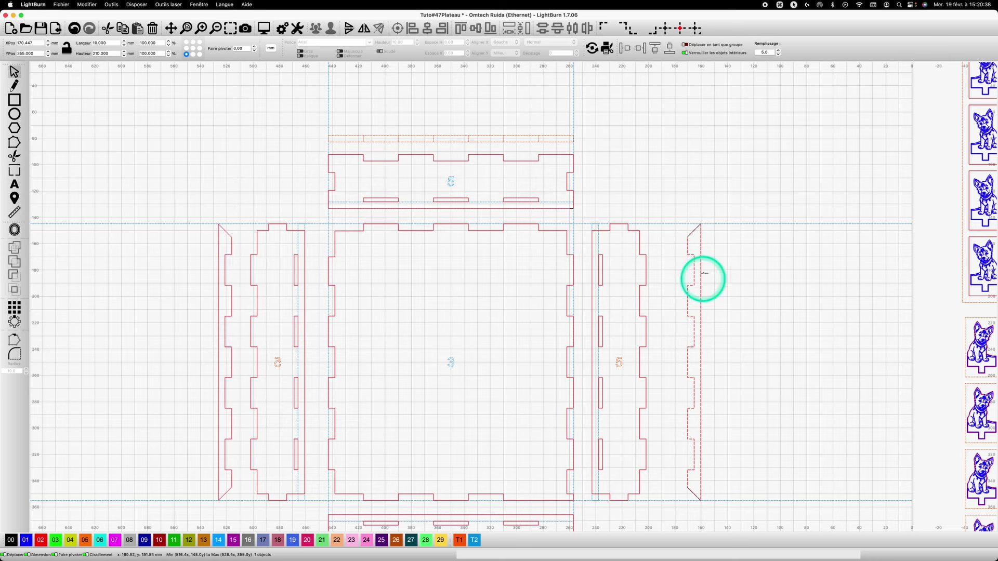
pyautogui.moveTo(686, 317); pyautogui.dragTo(657, 318)
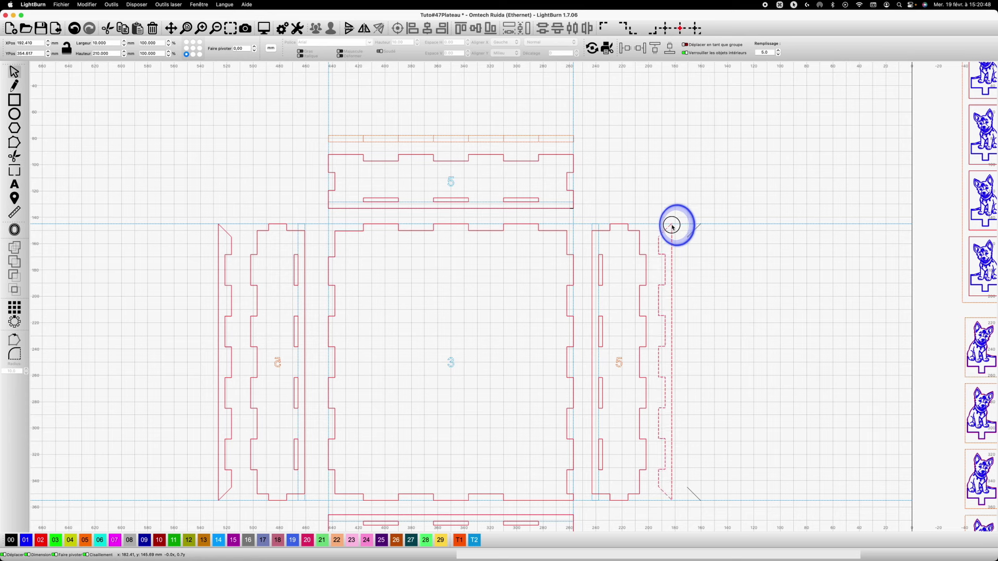
pyautogui.click(722, 440)
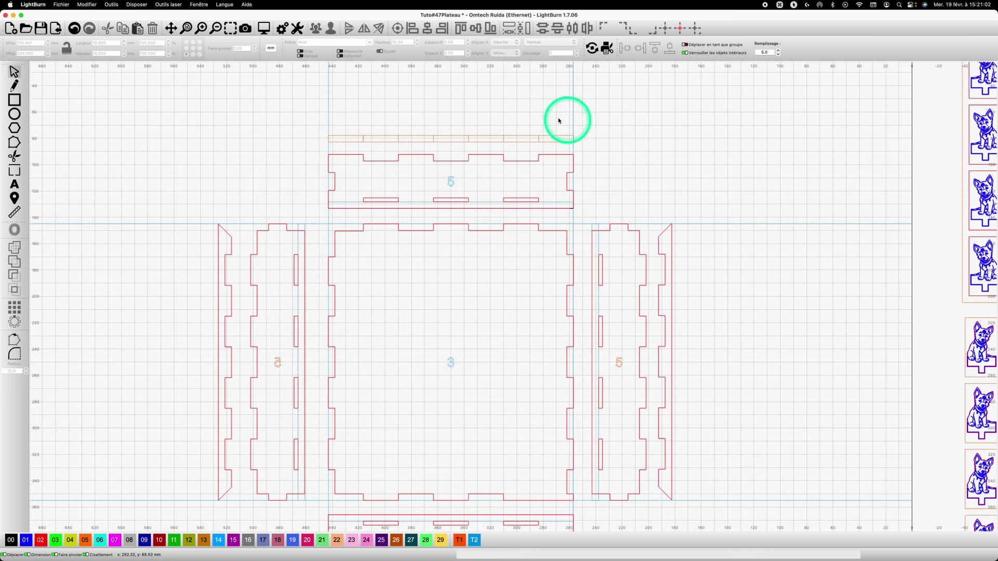
# - Draw a 186 × 10 mm rectangle above the upper side panel and align the divided orange strip with its lower edge
pyautogui.click(14, 99)
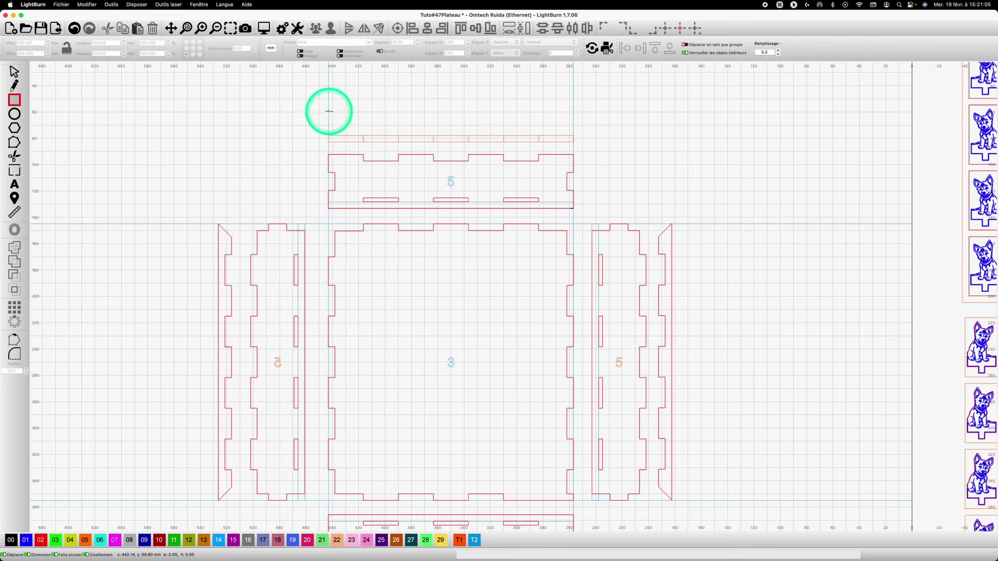
pyautogui.moveTo(329, 107); pyautogui.dragTo(573, 129)
pyautogui.click(116, 52)
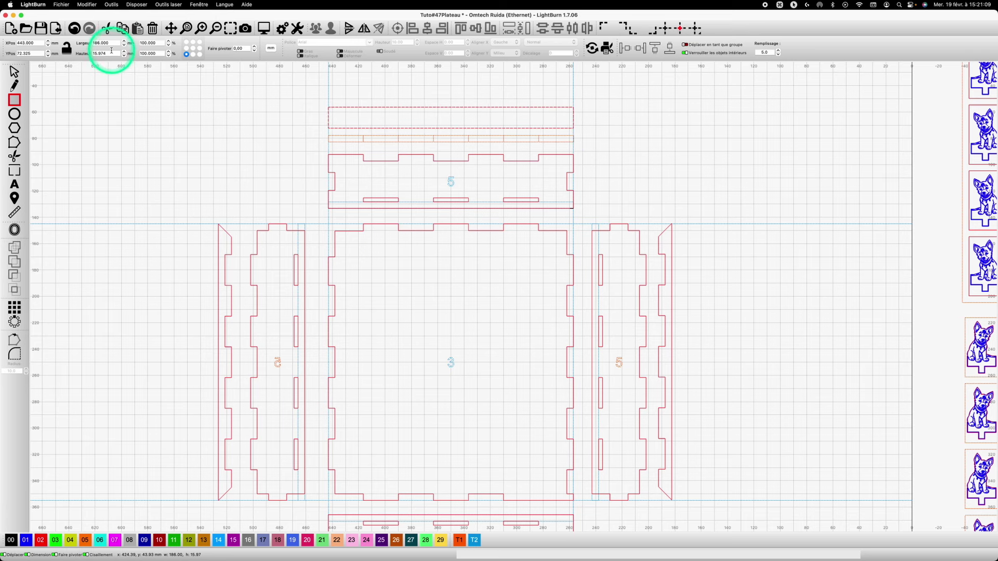
pyautogui.click(67, 50)
pyautogui.write('1')
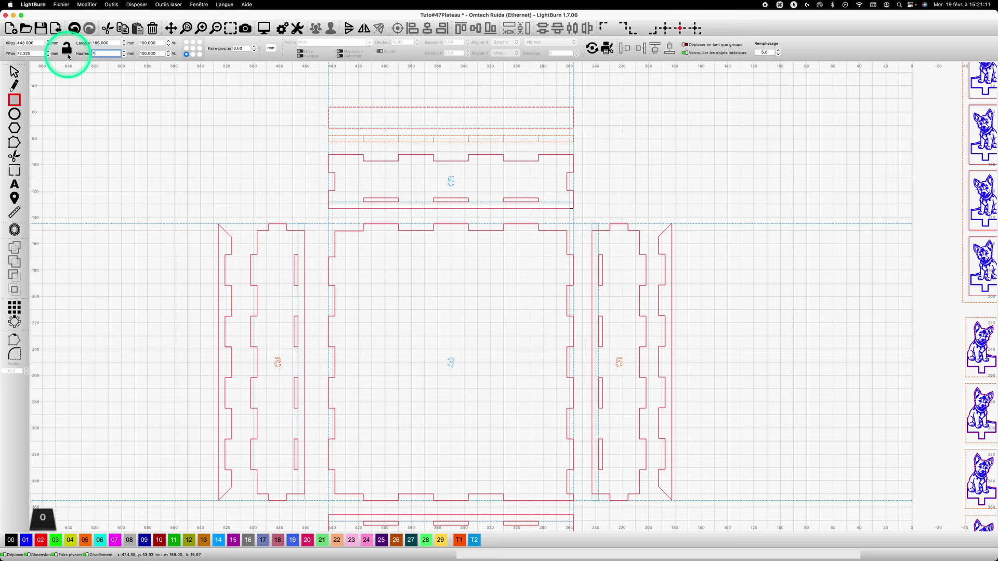
pyautogui.write('0')
pyautogui.press('Return')
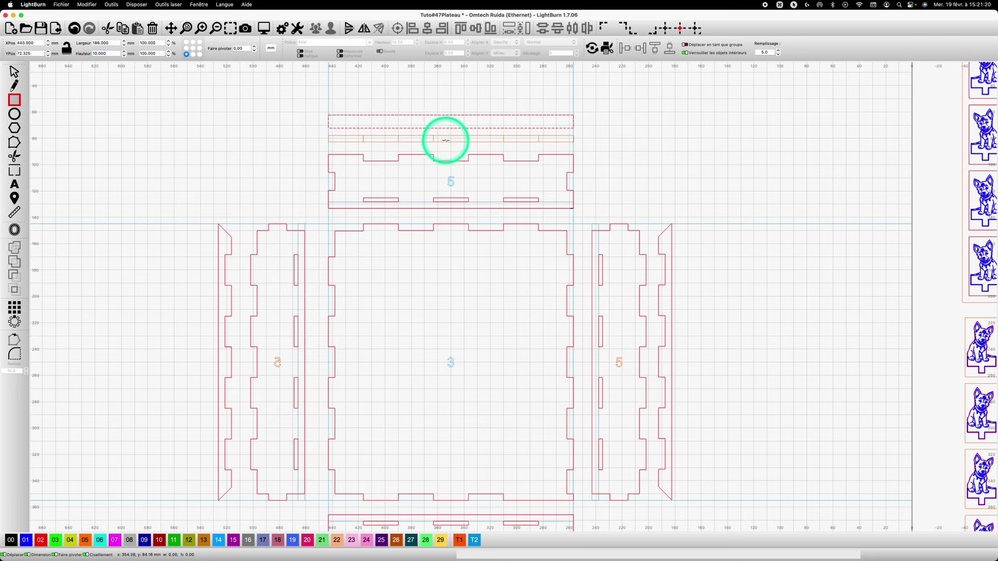
pyautogui.click(343, 141)
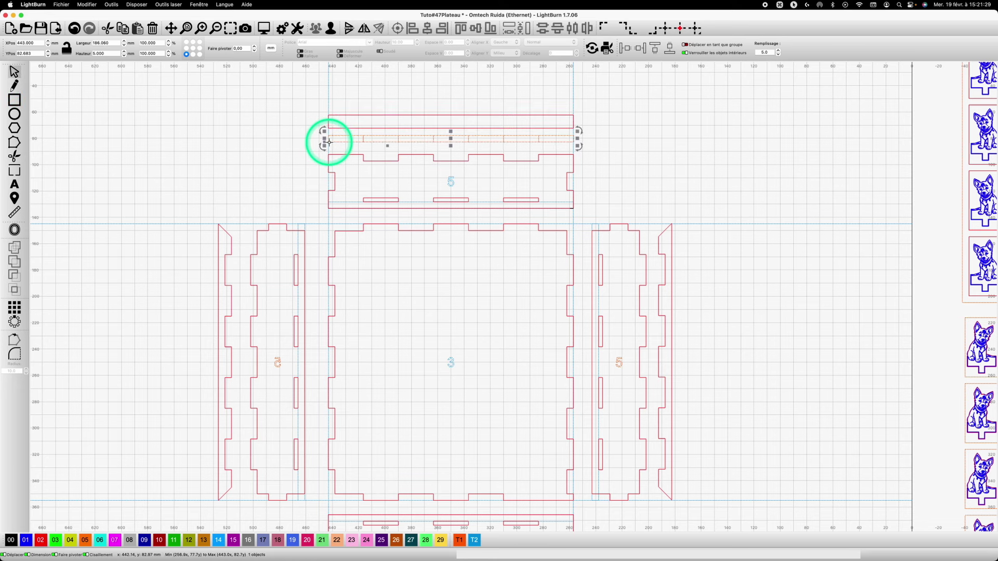
pyautogui.moveTo(329, 127); pyautogui.dragTo(316, 130)
# - Draw a 10 × 10 mm orange construction square just left of the new rectangle
pyautogui.hotkey('ctrl', 'r')
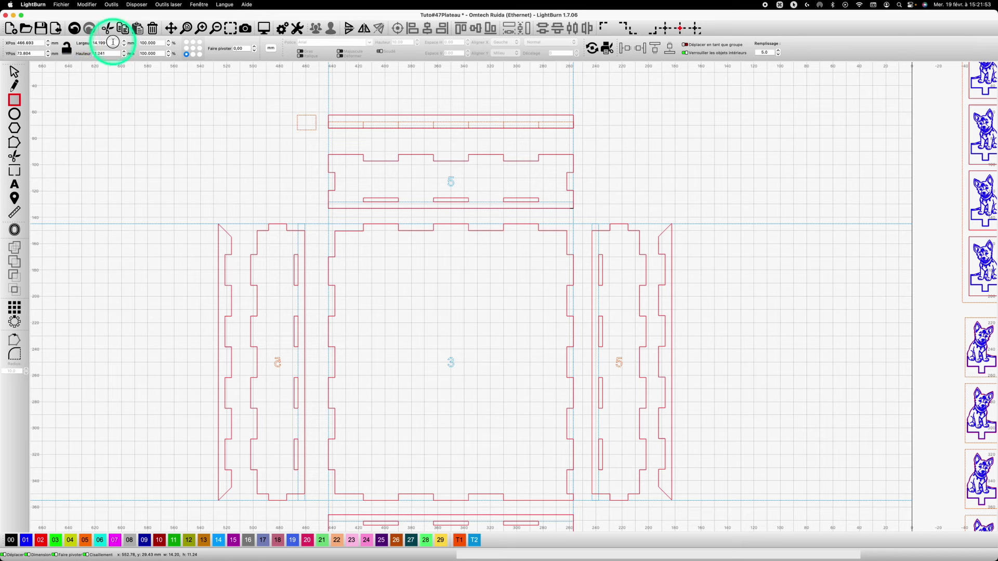
pyautogui.click(109, 44)
pyautogui.write('10')
pyautogui.press('Tab')
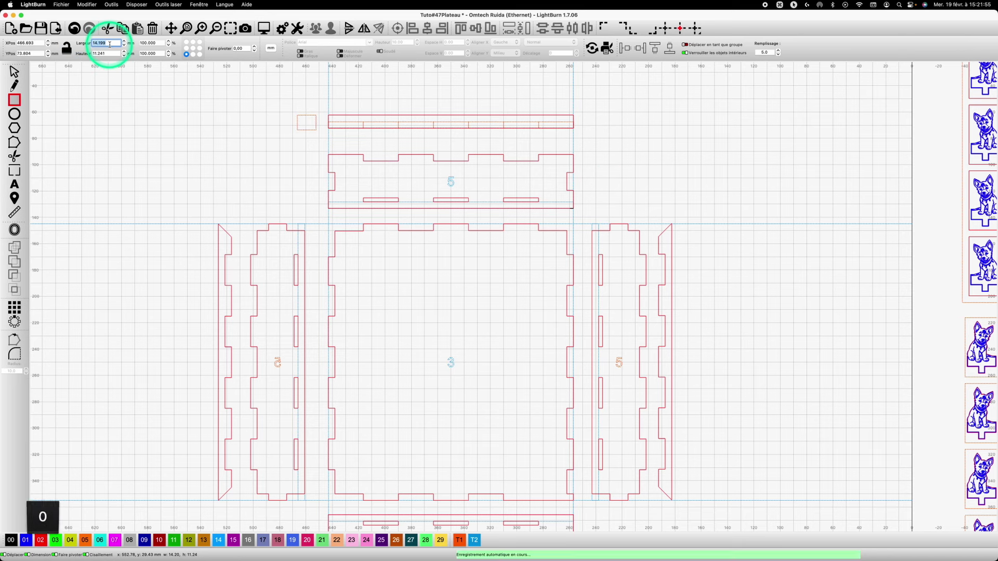
pyautogui.write('10')
pyautogui.press('Return')
pyautogui.click(321, 129)
# - Duplicate the 10 mm square and fit one square inside each end of the 186 mm rectangle
pyautogui.click(14, 72)
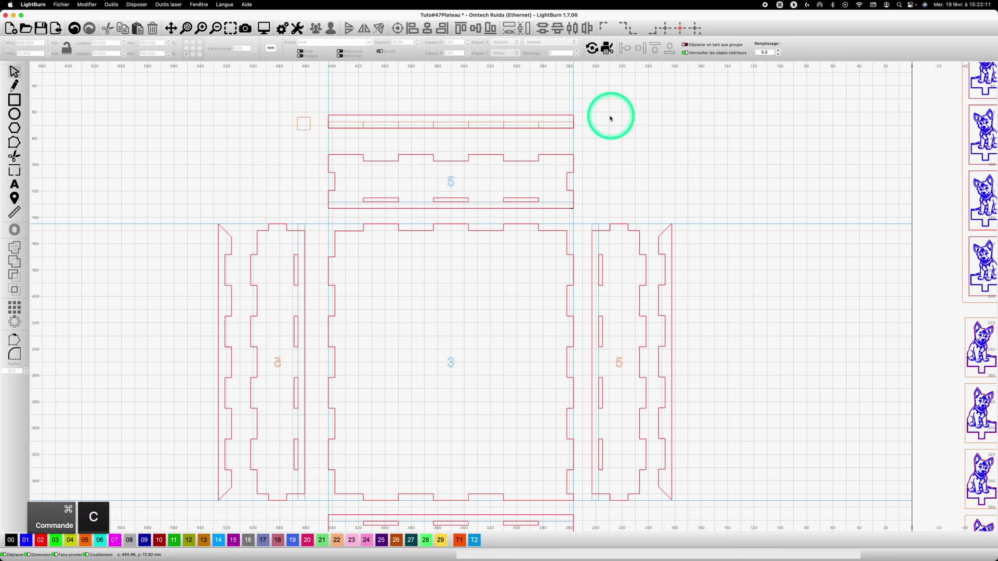
pyautogui.click(590, 124)
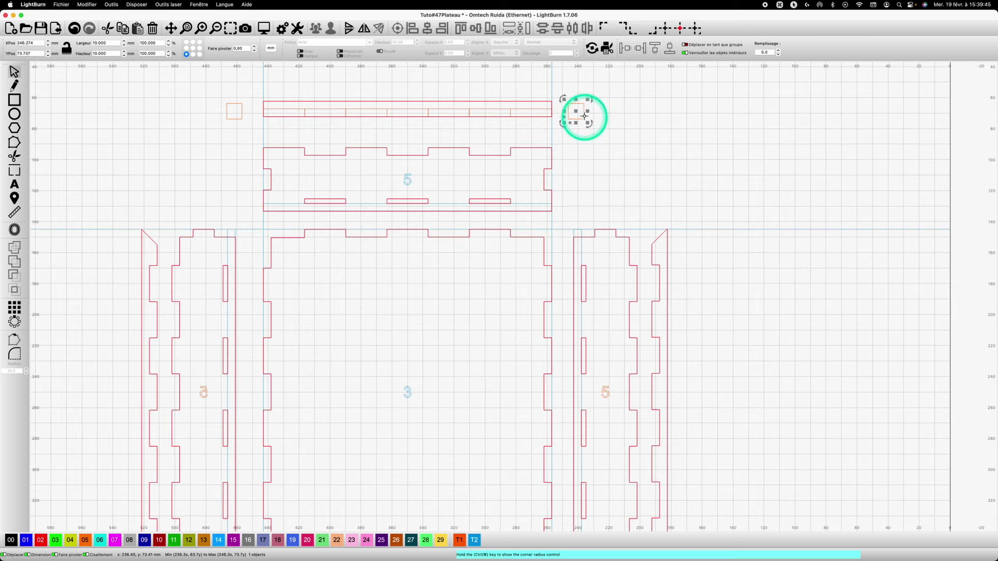
pyautogui.moveTo(584, 103); pyautogui.dragTo(552, 102)
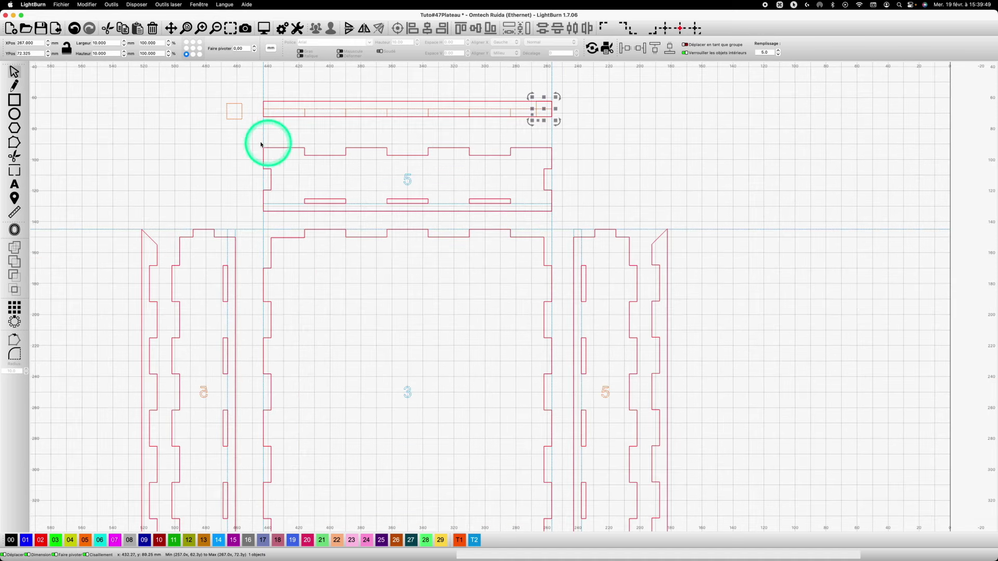
pyautogui.click(226, 104)
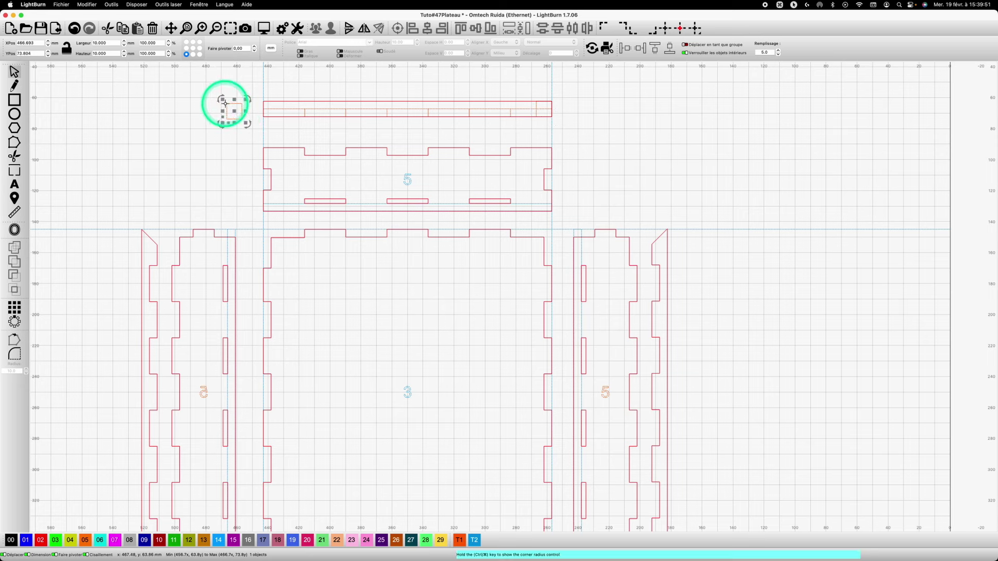
pyautogui.moveTo(223, 101); pyautogui.dragTo(261, 99)
pyautogui.click(592, 140)
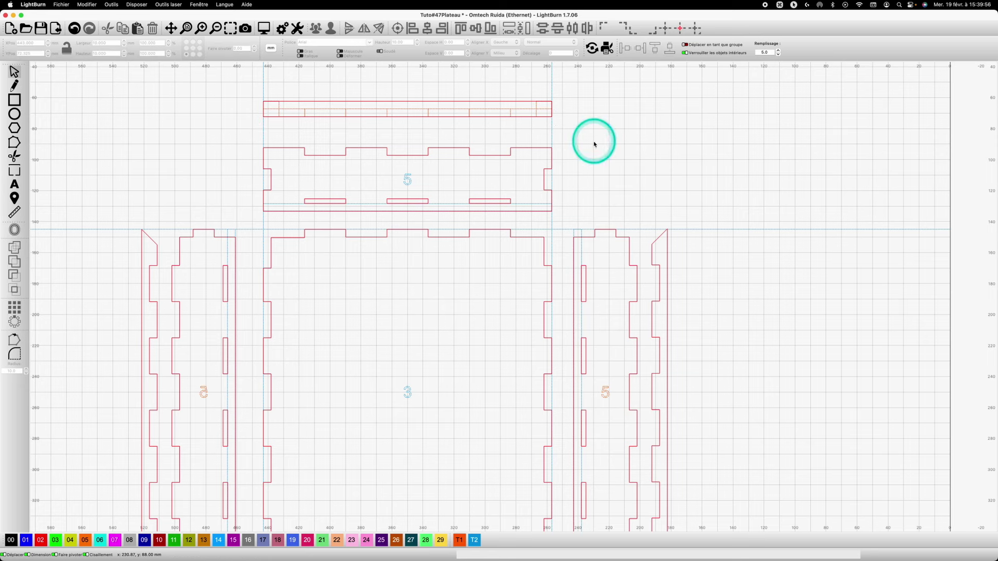
# - Draw a diagonal line across each end square, from its inner upper corner to the rectangle's outer lower corner
pyautogui.click(13, 87)
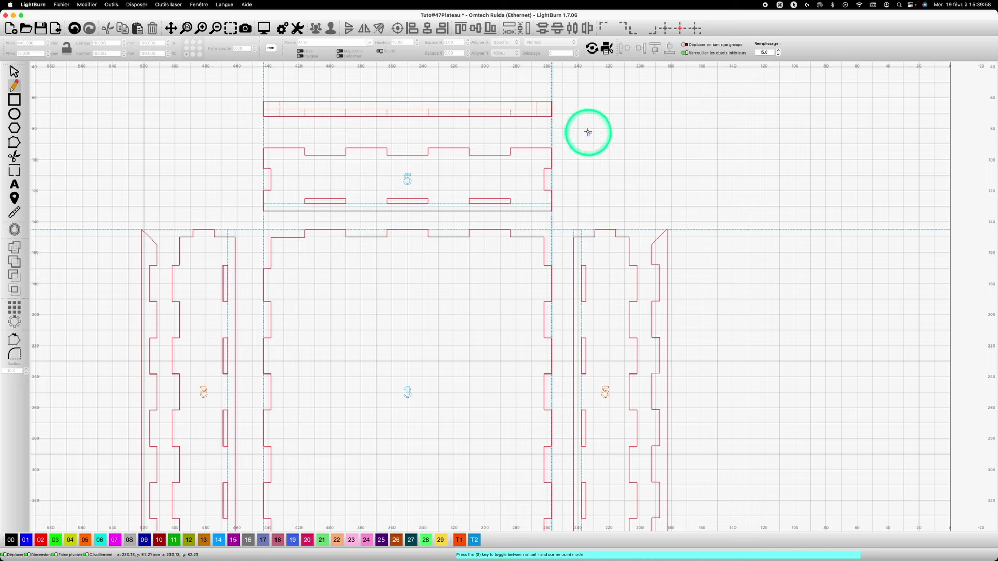
pyautogui.click(536, 101)
pyautogui.doubleClick(551, 118)
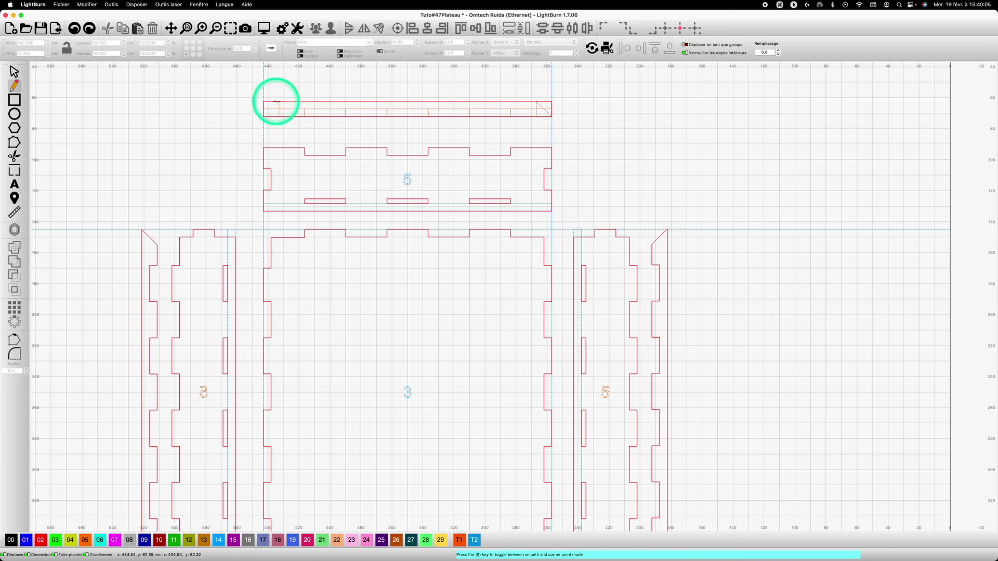
pyautogui.doubleClick(278, 102)
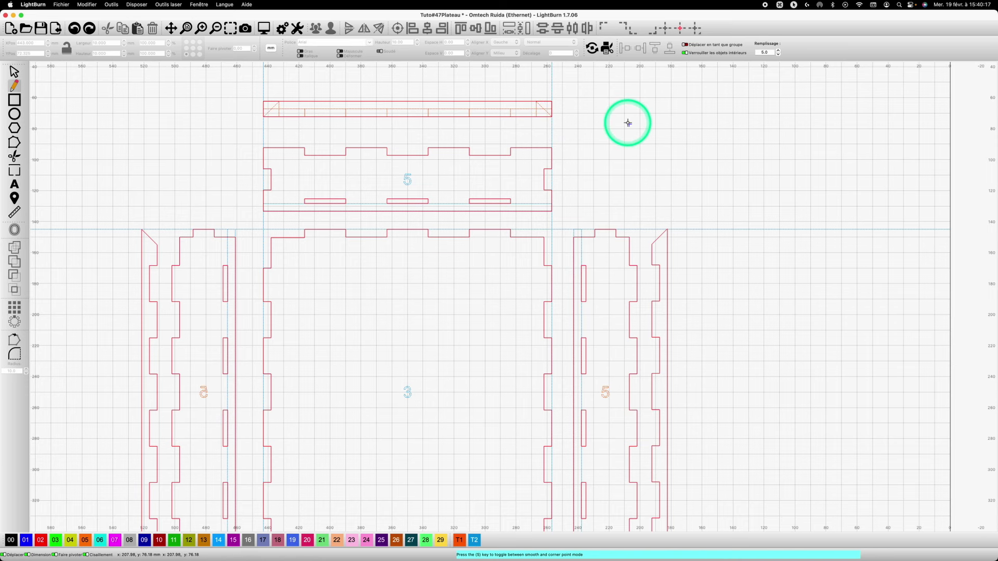
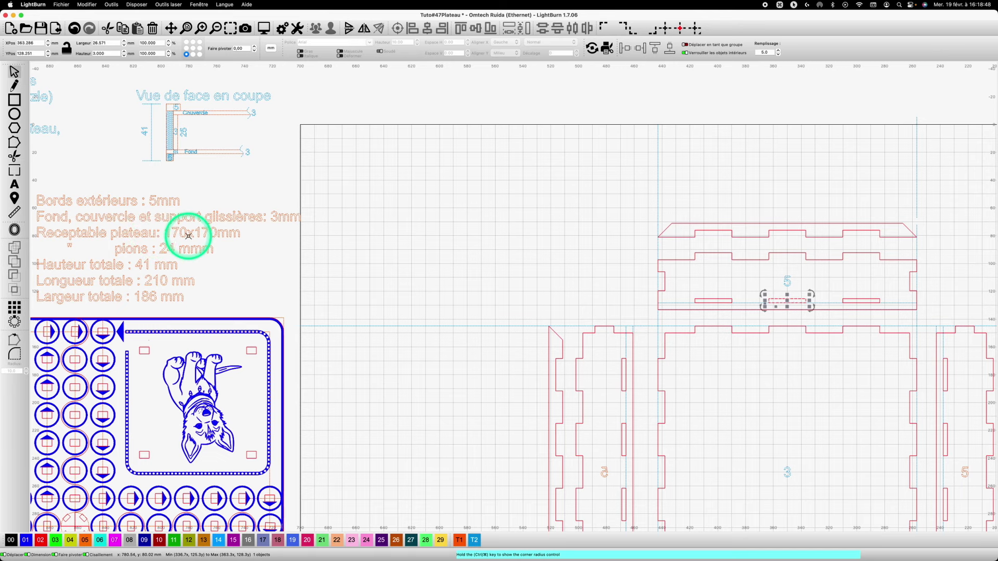
# - Draw a 25 × 170 mm rectangle left of the box parts, standing on the lower guide line, and assign it to the red layer 02
pyautogui.press('space')
pyautogui.click(373, 294)
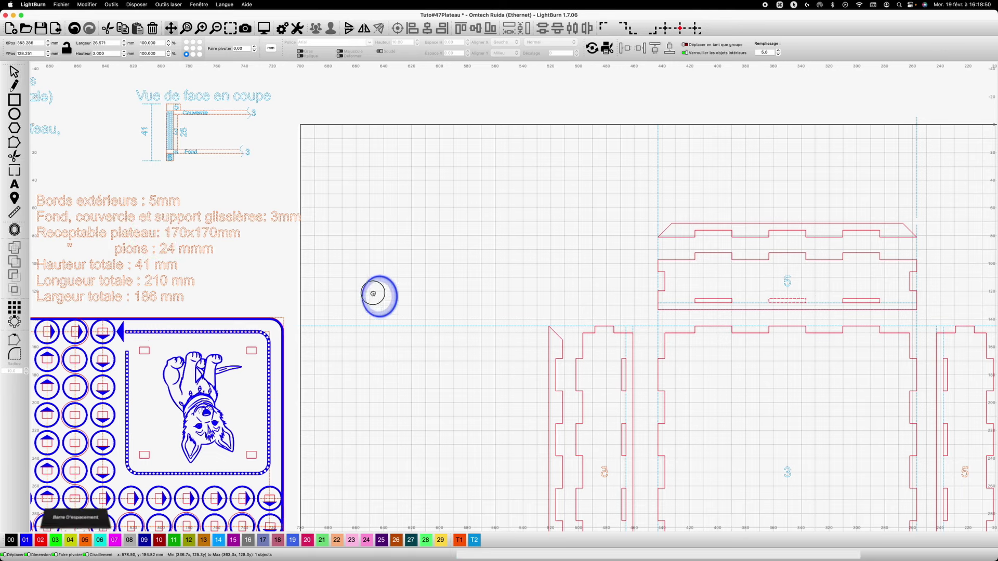
pyautogui.moveTo(372, 294); pyautogui.dragTo(360, 253)
pyautogui.click(14, 99)
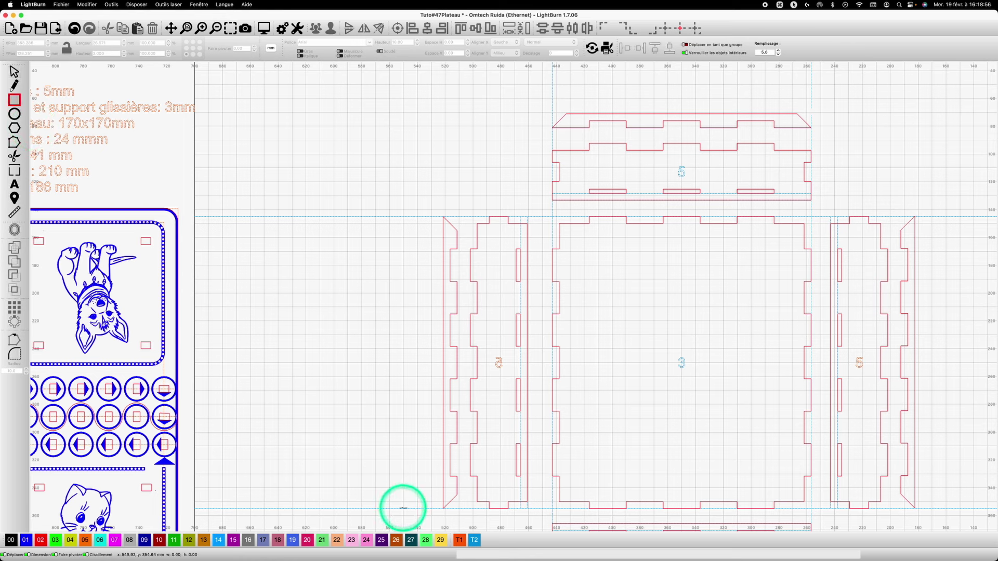
pyautogui.moveTo(403, 509); pyautogui.dragTo(328, 256)
pyautogui.moveTo(111, 53); pyautogui.dragTo(83, 52)
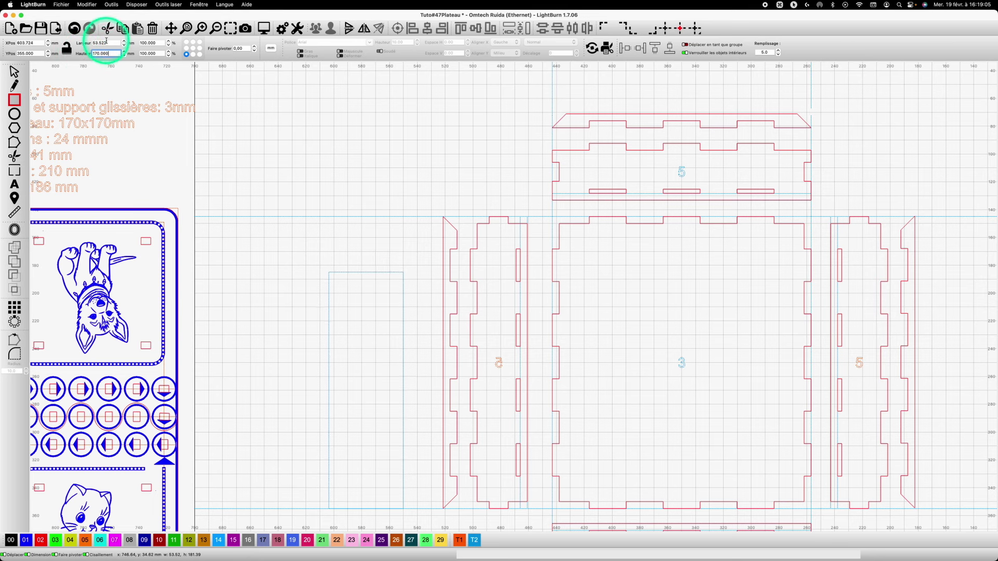
pyautogui.moveTo(108, 43); pyautogui.dragTo(65, 47)
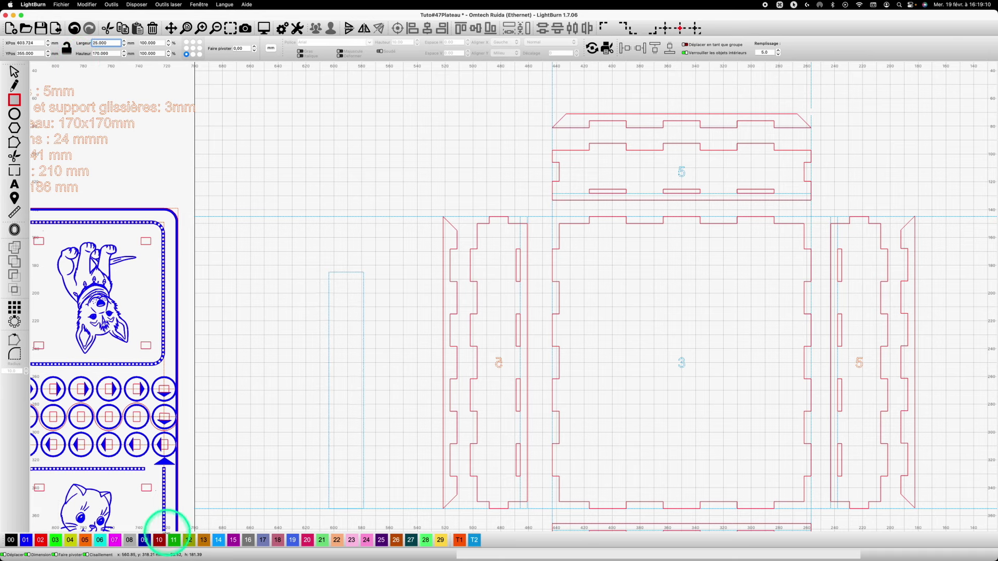
pyautogui.click(41, 541)
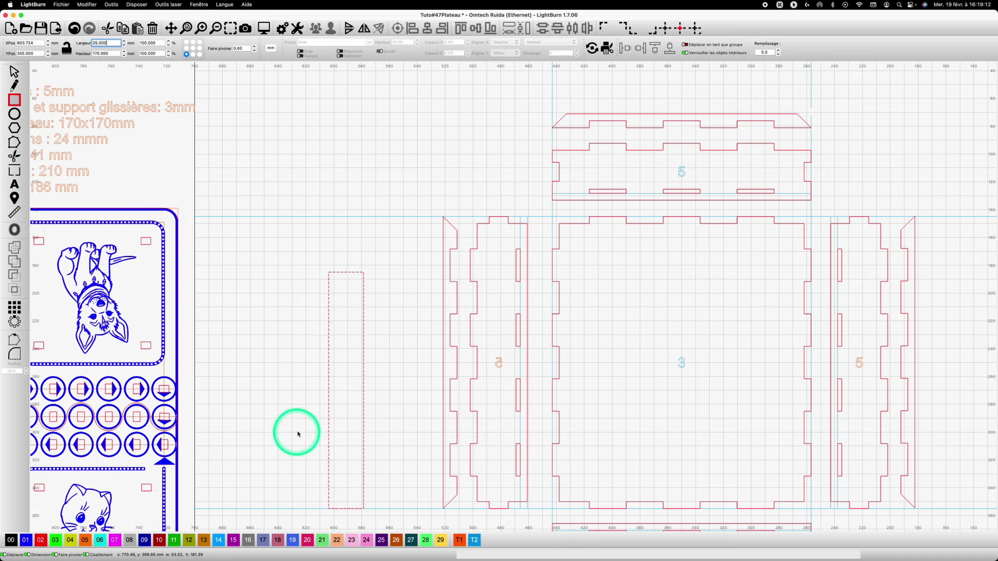
pyautogui.click(393, 291)
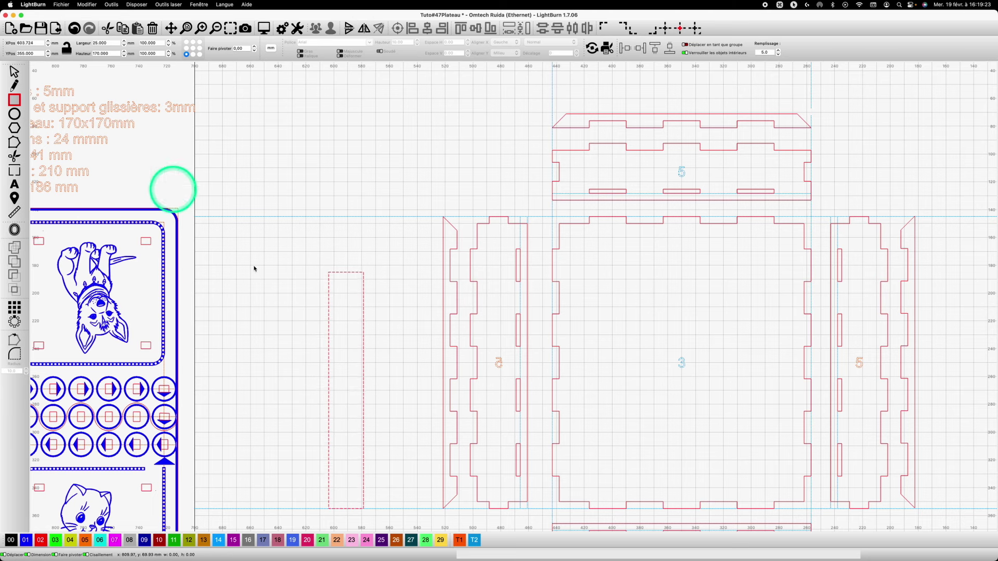
# - Draw a small red rectangle 25 mm wide and 3 mm high to the left of the 25 × 170 mm rectangle
pyautogui.moveTo(260, 287); pyautogui.dragTo(289, 294)
pyautogui.doubleClick(109, 54)
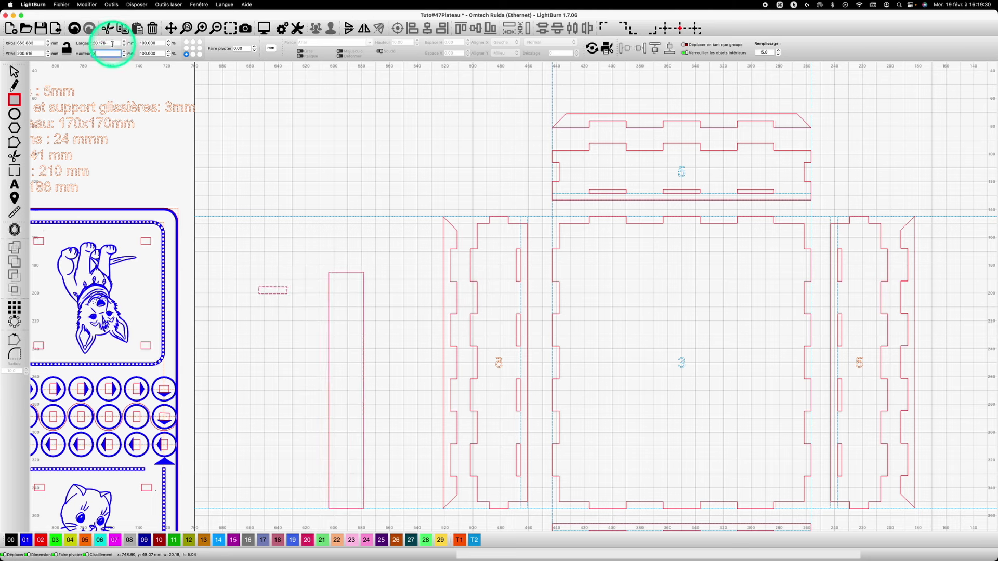
pyautogui.click(84, 43)
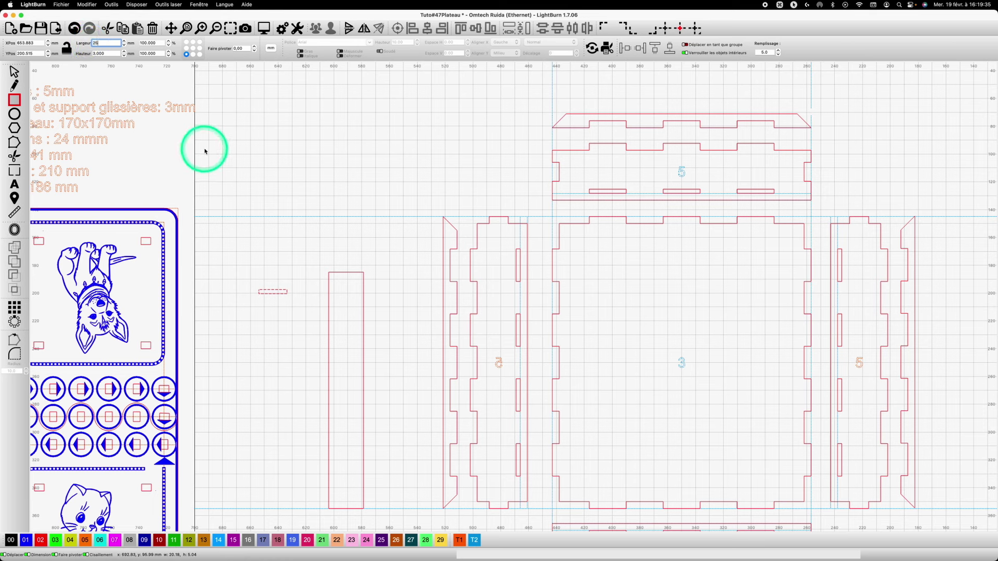
pyautogui.press('Return')
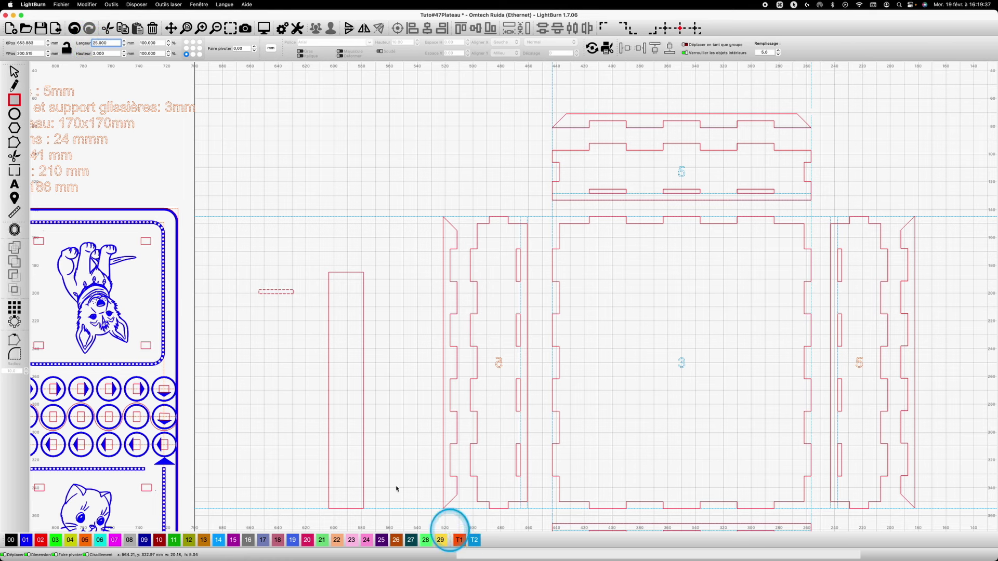
# - Assign the small 25 × 3 mm rectangle to tool layer T2 and fit it inside the upper end of the 25 × 170 mm rectangle
pyautogui.click(256, 280)
pyautogui.click(474, 543)
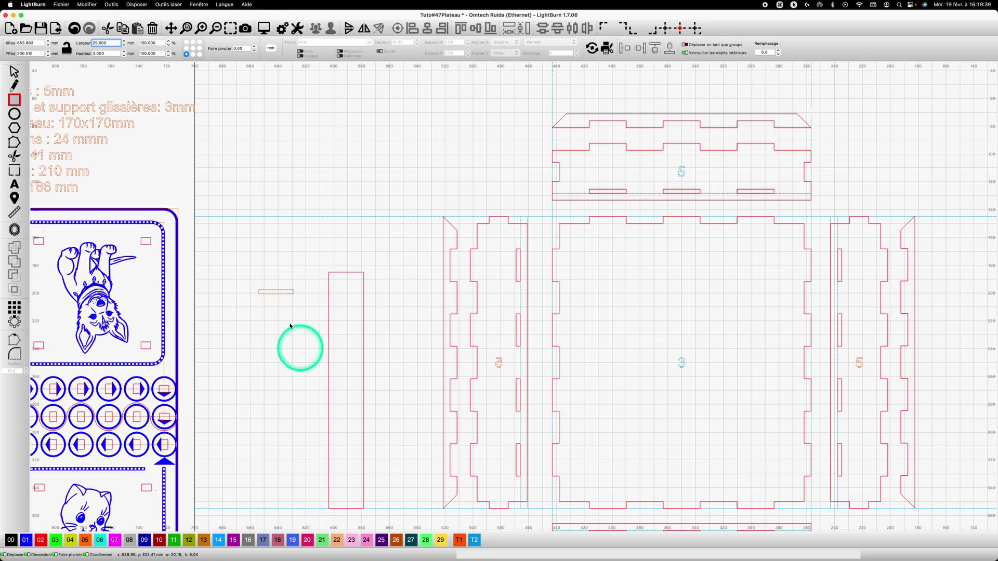
pyautogui.click(14, 73)
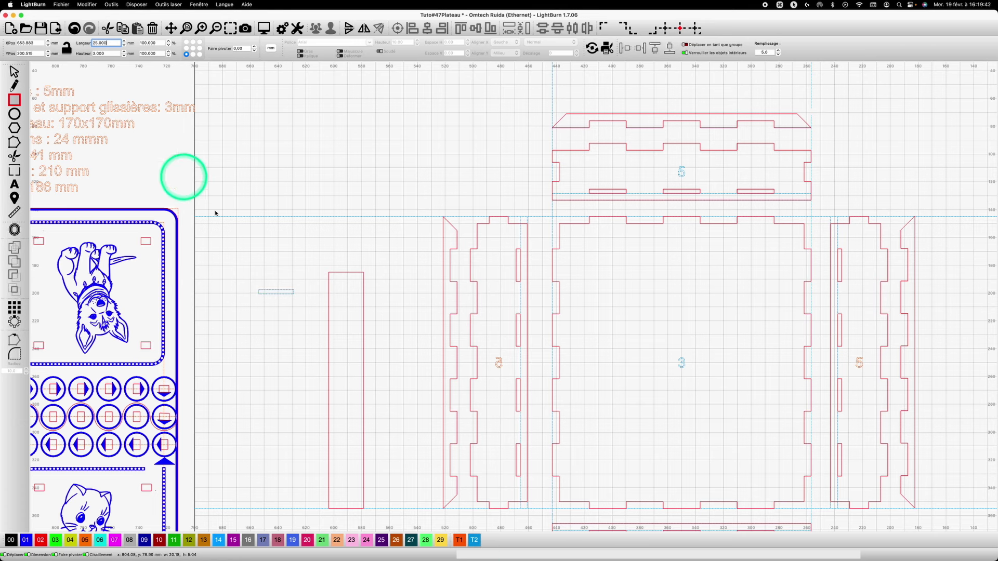
pyautogui.click(290, 292)
pyautogui.moveTo(293, 289); pyautogui.dragTo(362, 273)
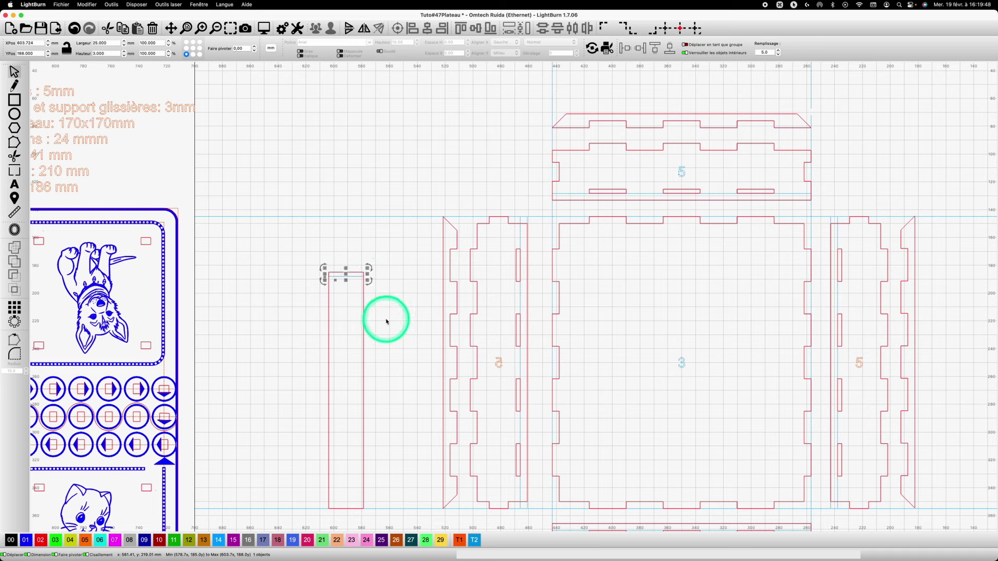
pyautogui.click(387, 320)
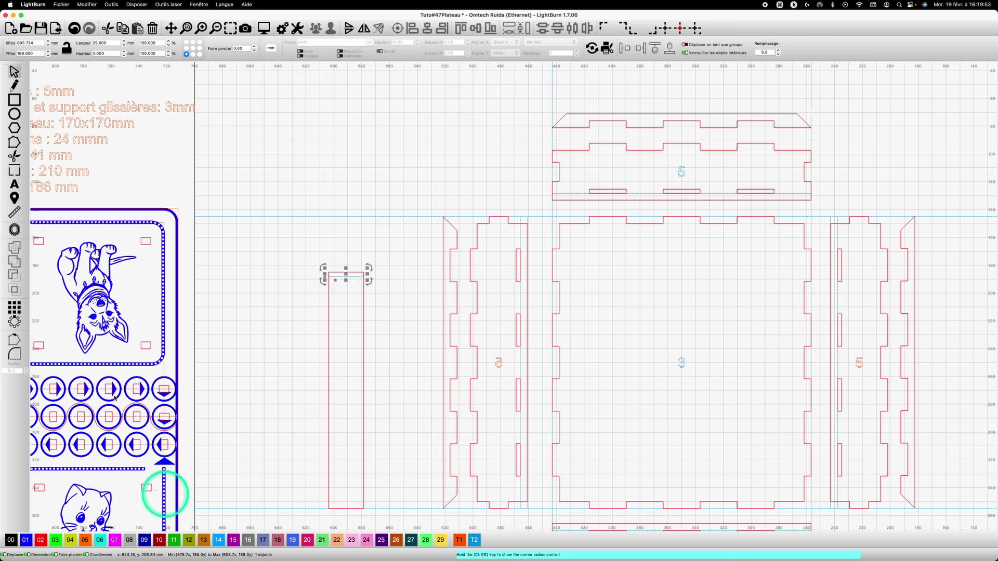
# - Set the small rectangle's width to a third of 25 mm, adjusted to 8.334 mm, and copy that value
pyautogui.click(110, 42)
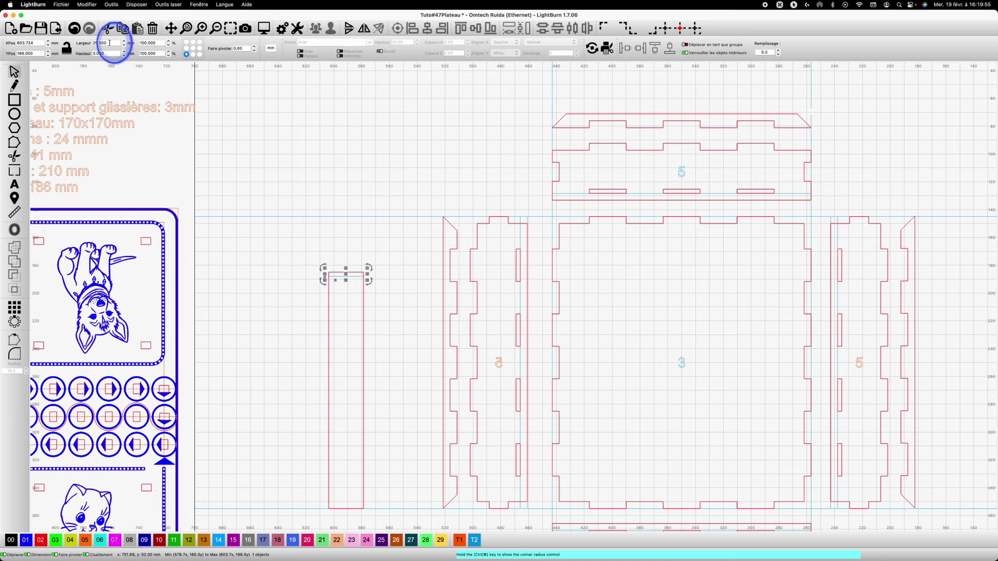
pyautogui.write('/3')
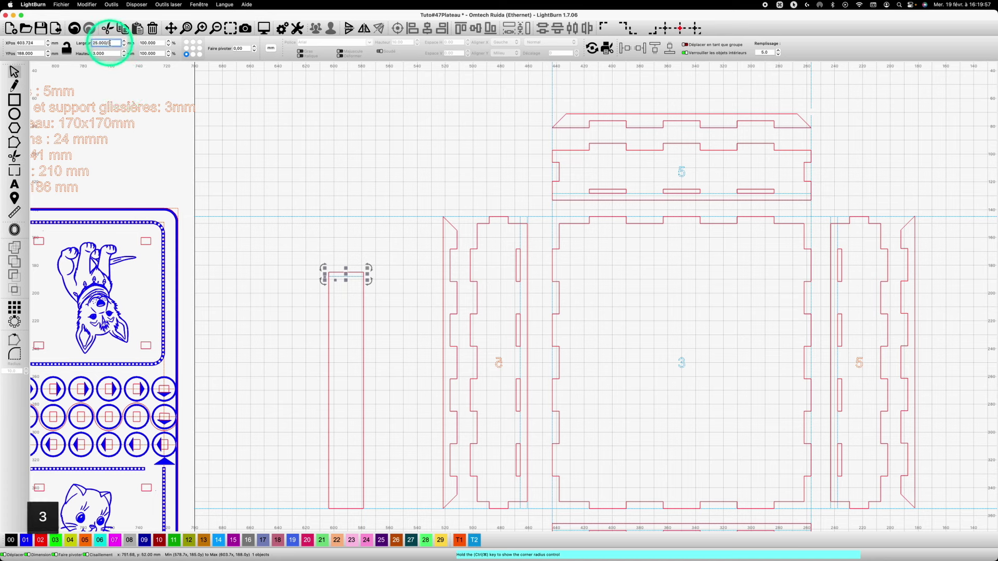
pyautogui.press('Return')
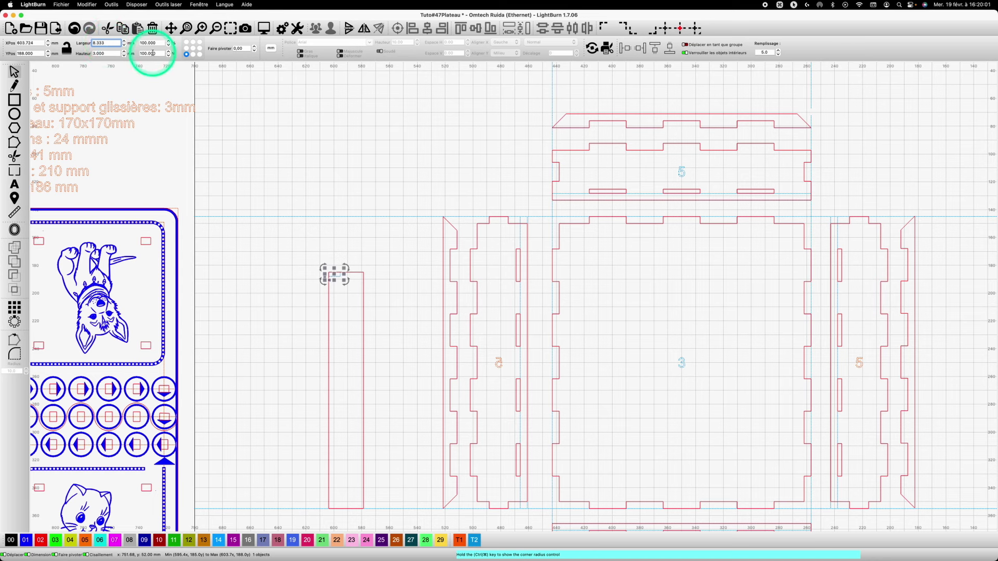
pyautogui.click(91, 42)
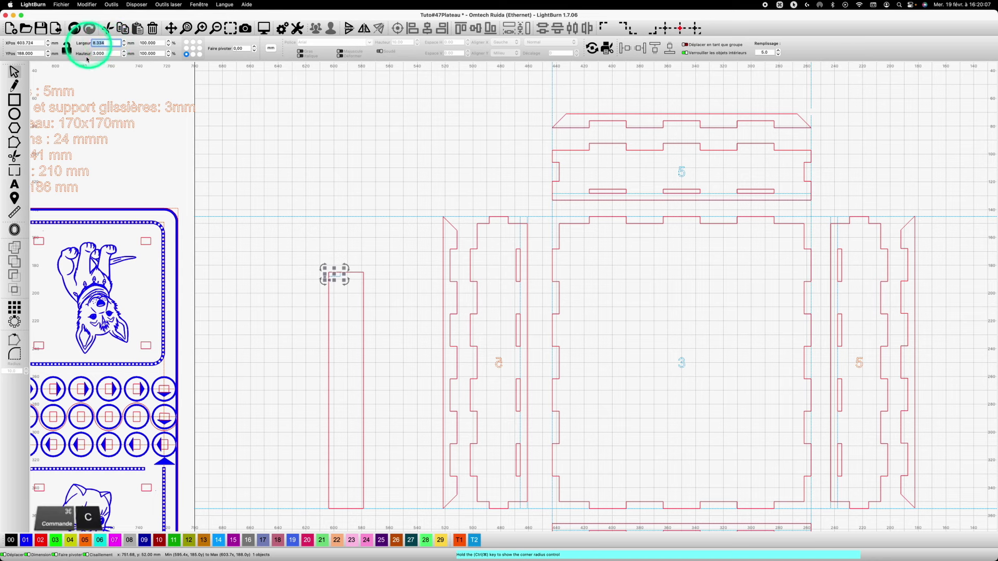
pyautogui.press('super+c')
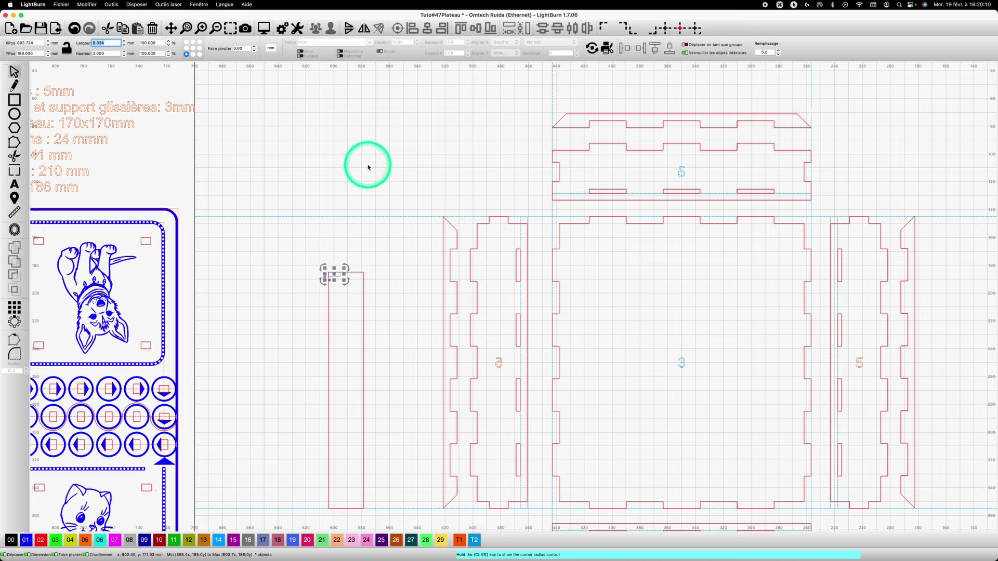
# - Array the small rectangle in three columns spaced 8.334 mm apart and assign the row to the red layer 02
pyautogui.write('3')
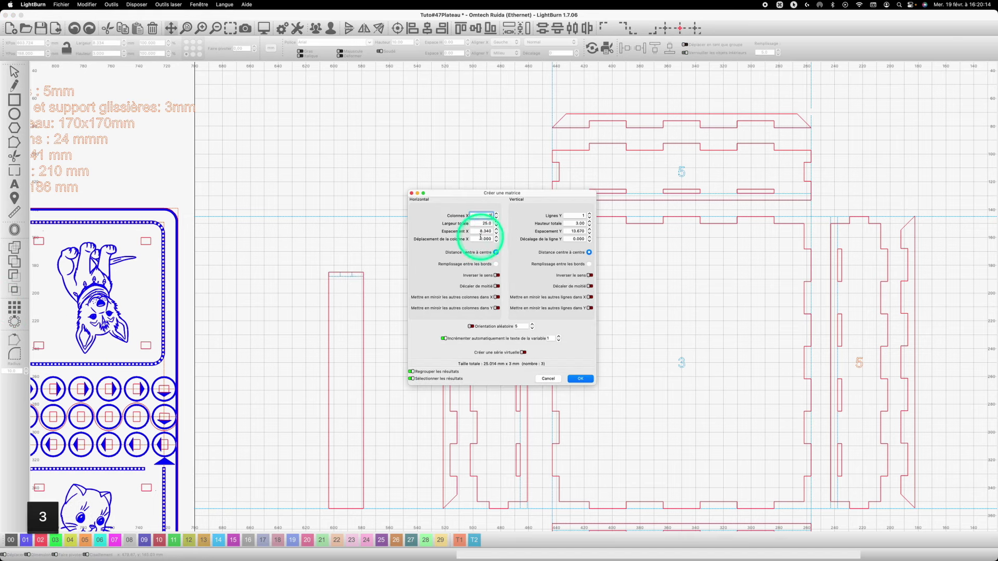
pyautogui.click(494, 231)
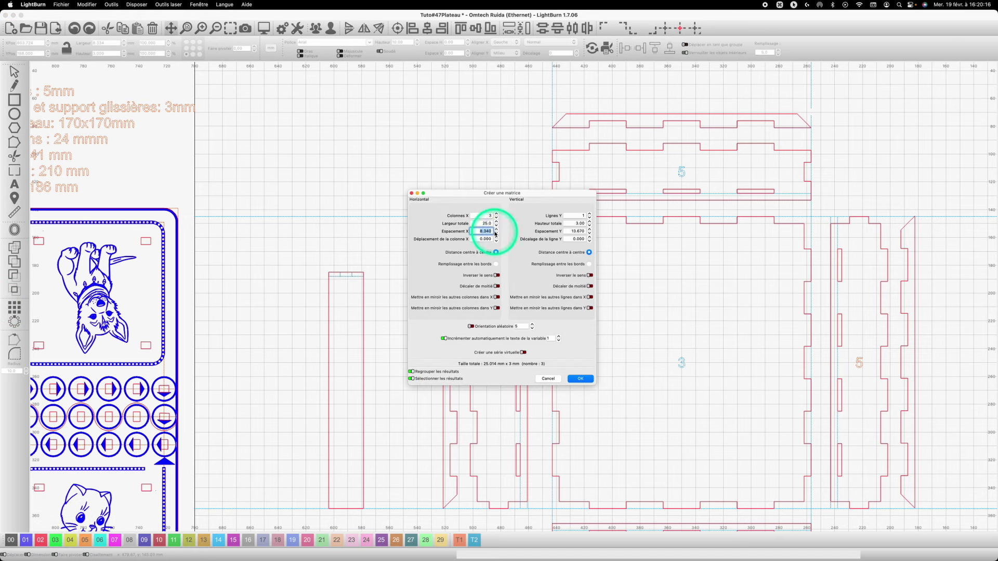
pyautogui.click(580, 378)
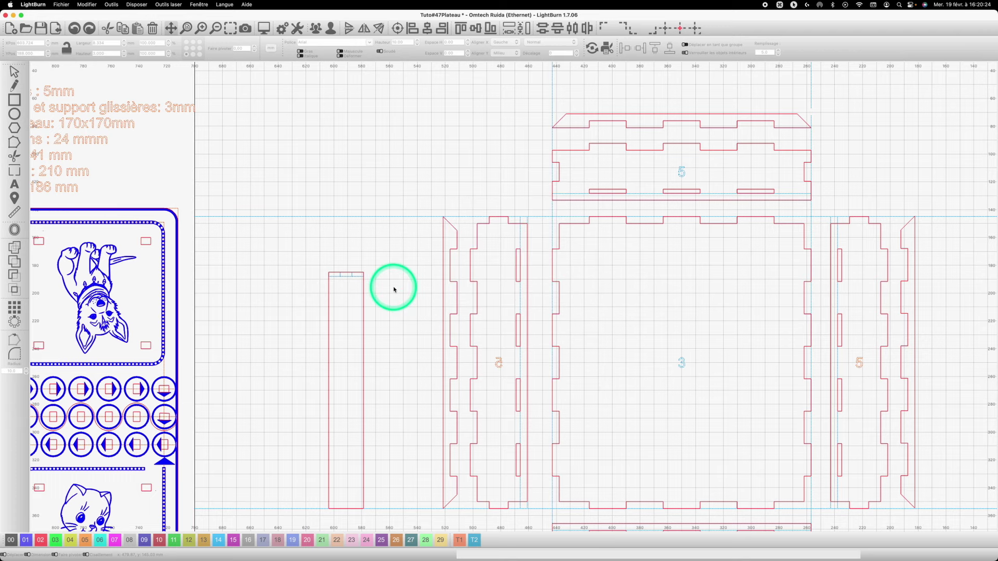
pyautogui.scroll(5, 348, 276)
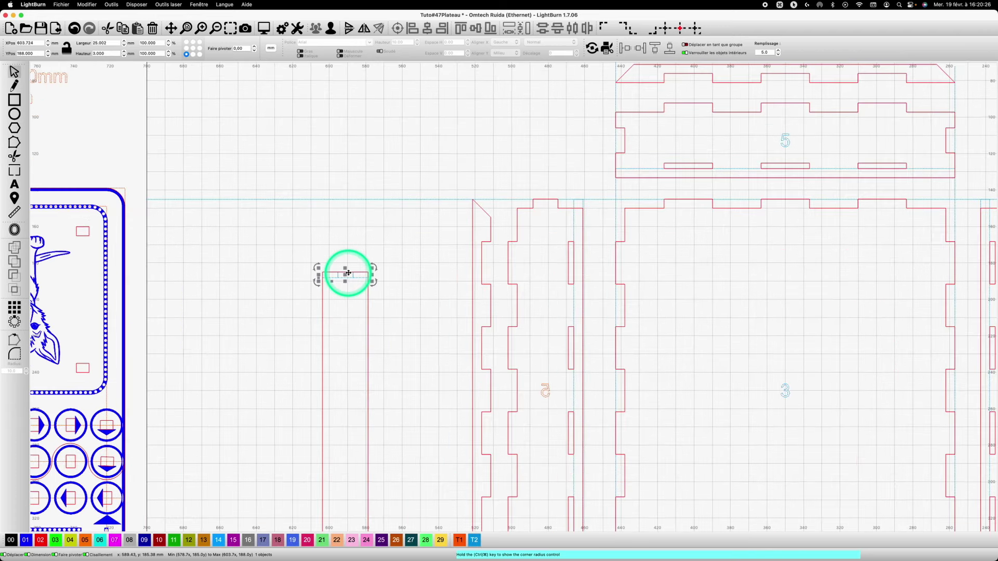
pyautogui.scroll(3, 347, 273)
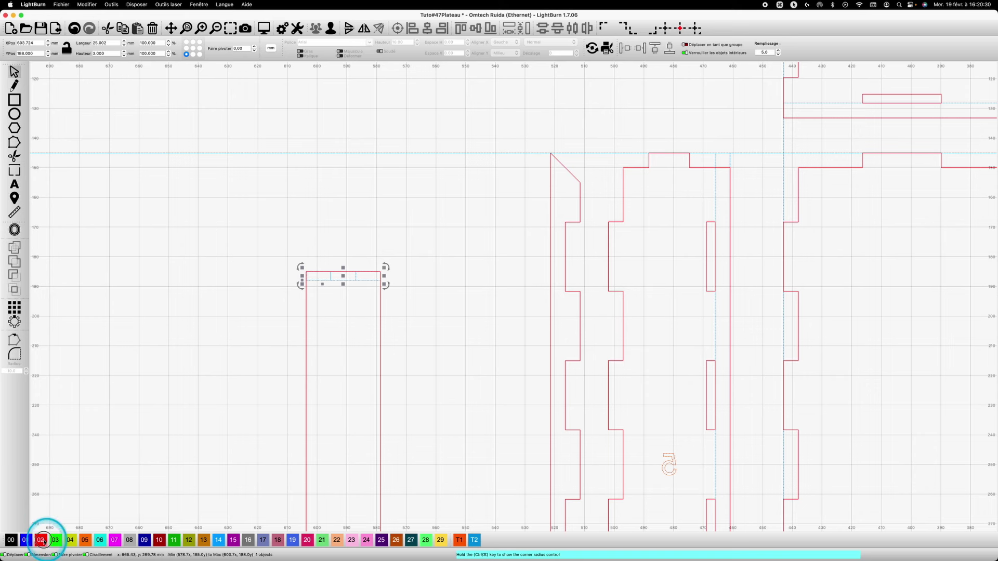
pyautogui.click(176, 249)
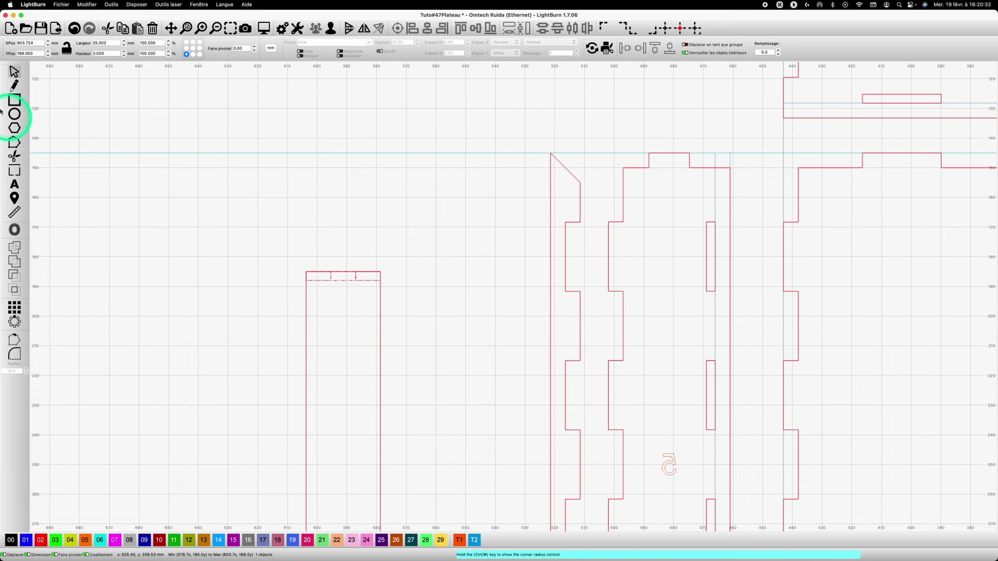
# - Ungroup the row of three small rectangles and delete the two outer ones, keeping the middle one
pyautogui.click(14, 72)
pyautogui.click(365, 280)
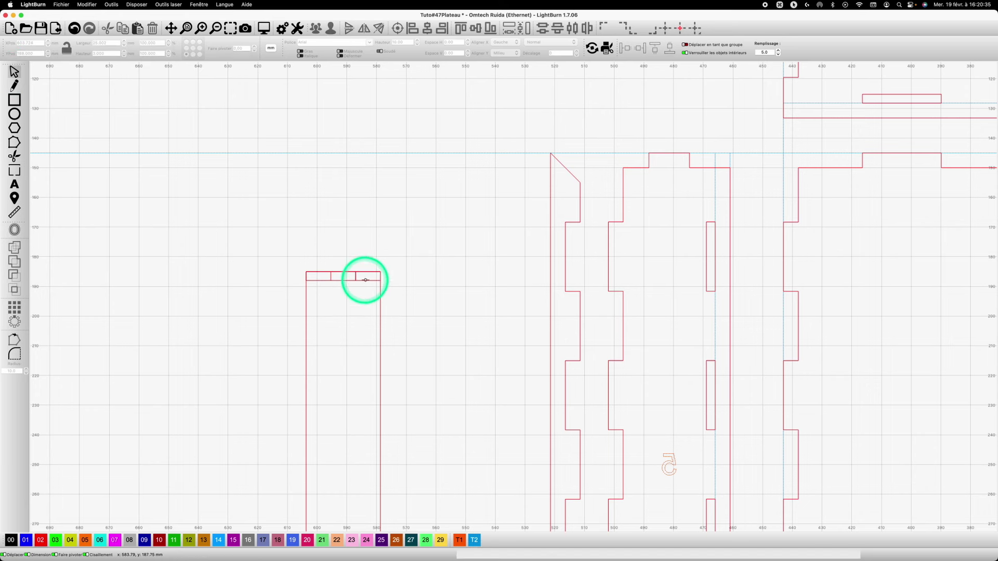
pyautogui.click(366, 280)
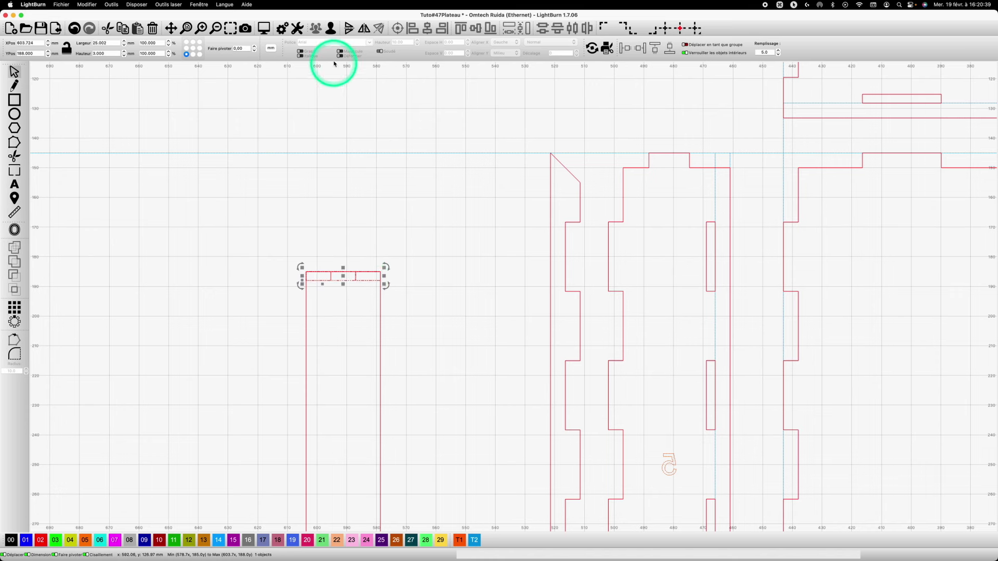
pyautogui.click(368, 279)
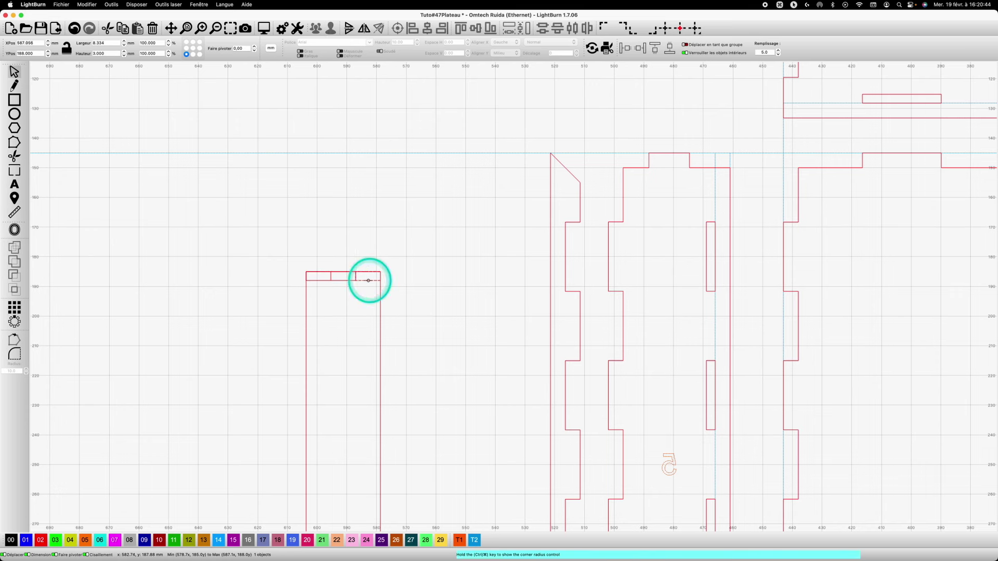
pyautogui.keyDown('shift'); pyautogui.click(327, 281); pyautogui.keyUp('shift')
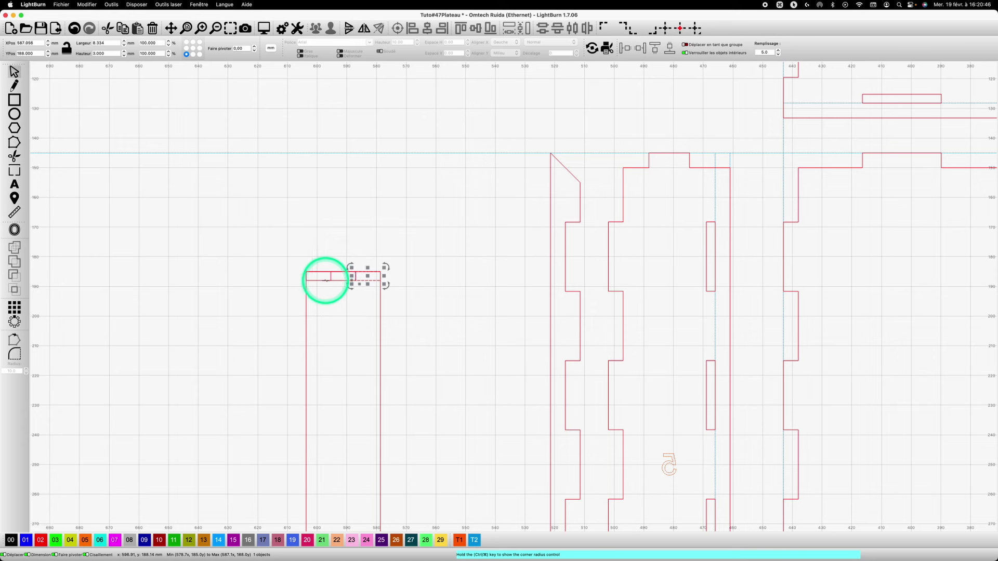
pyautogui.press('Delete')
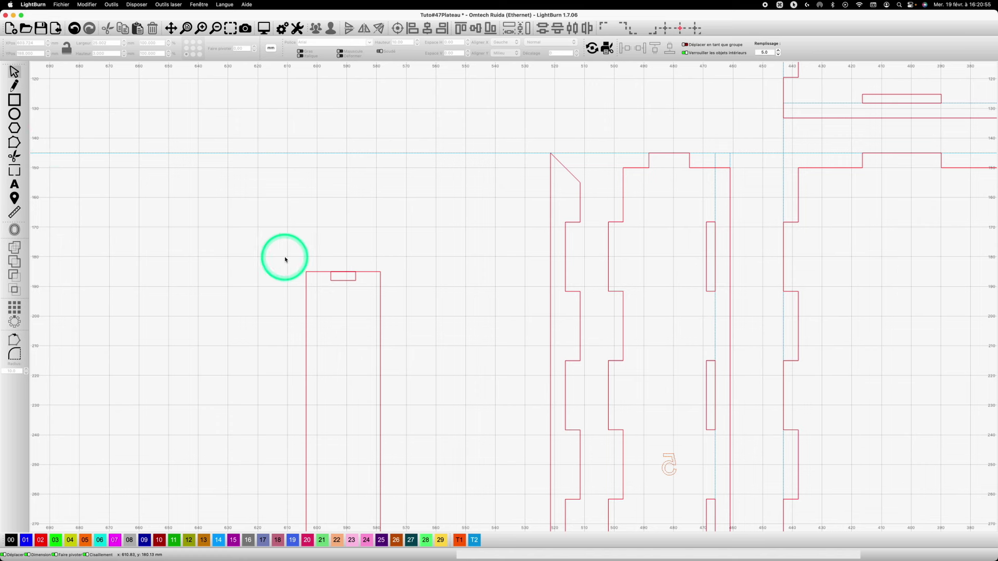
# - Subtract the remaining small rectangle from the 25 × 170 mm rectangle to cut a centred notch in its upper end
pyautogui.moveTo(283, 258); pyautogui.dragTo(414, 298)
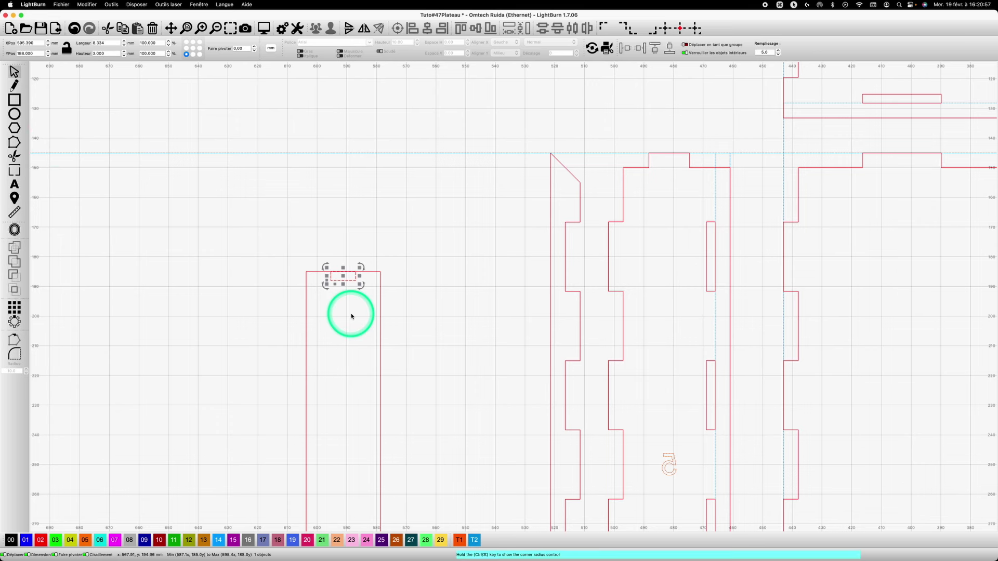
pyautogui.keyDown('shift'); pyautogui.click(380, 316); pyautogui.keyUp('shift')
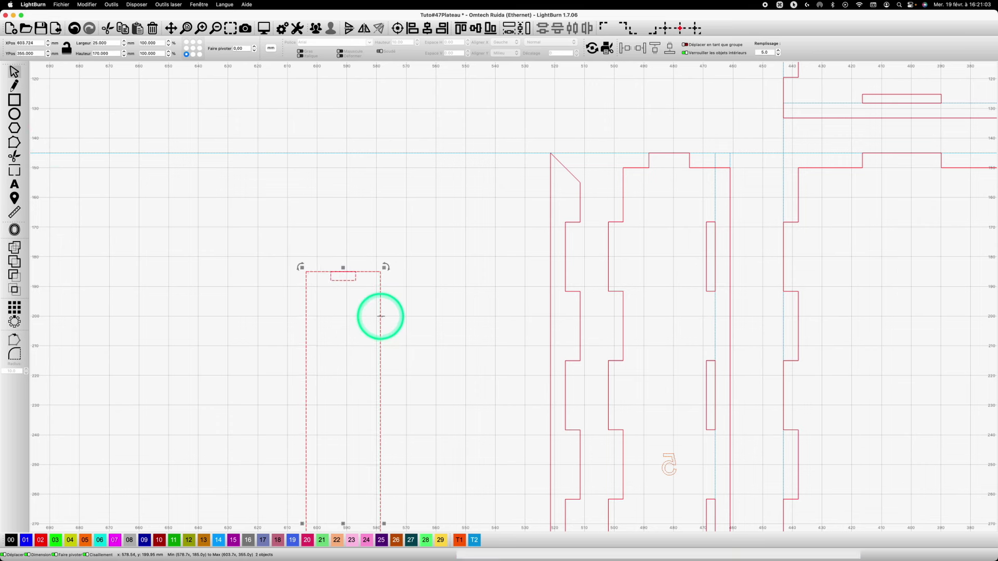
pyautogui.click(15, 247)
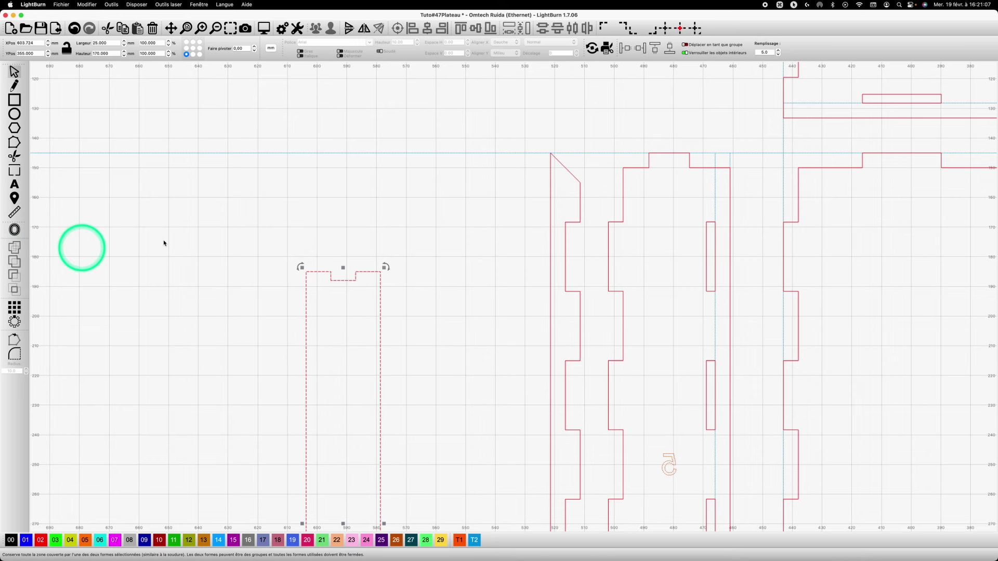
pyautogui.click(350, 212)
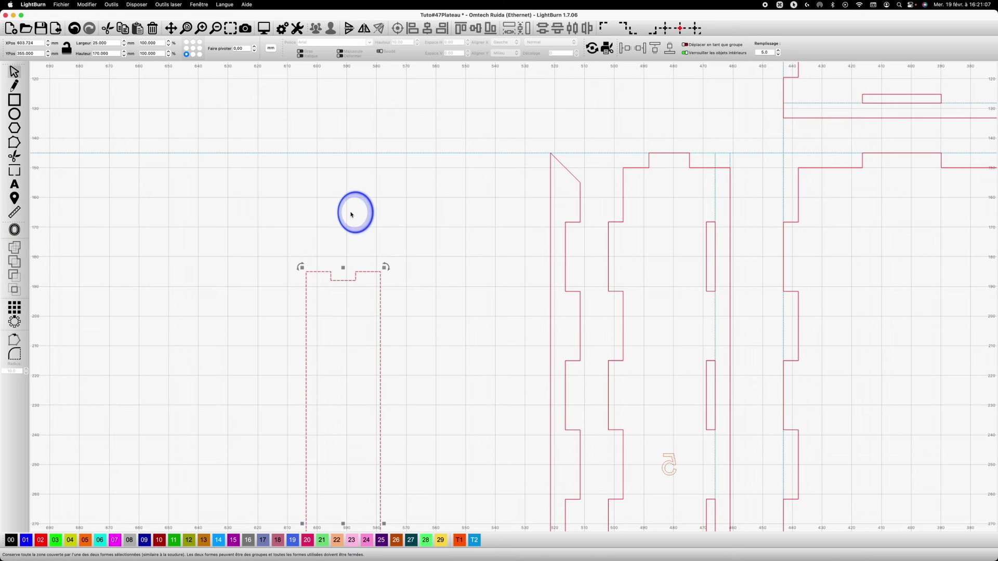
# - Place a copy of the notched piece just right of the box parts on the lower guide line, and move the original closer on the left
pyautogui.click(380, 292)
pyautogui.press('super+c')
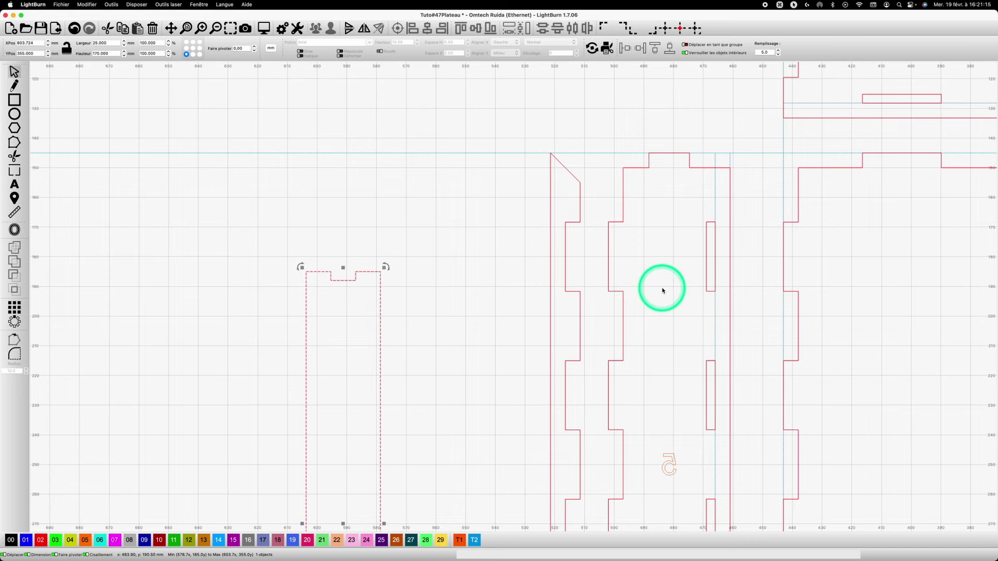
pyautogui.scroll(-5, 660, 289)
pyautogui.press('super+v')
pyautogui.scroll(-2, 958, 324)
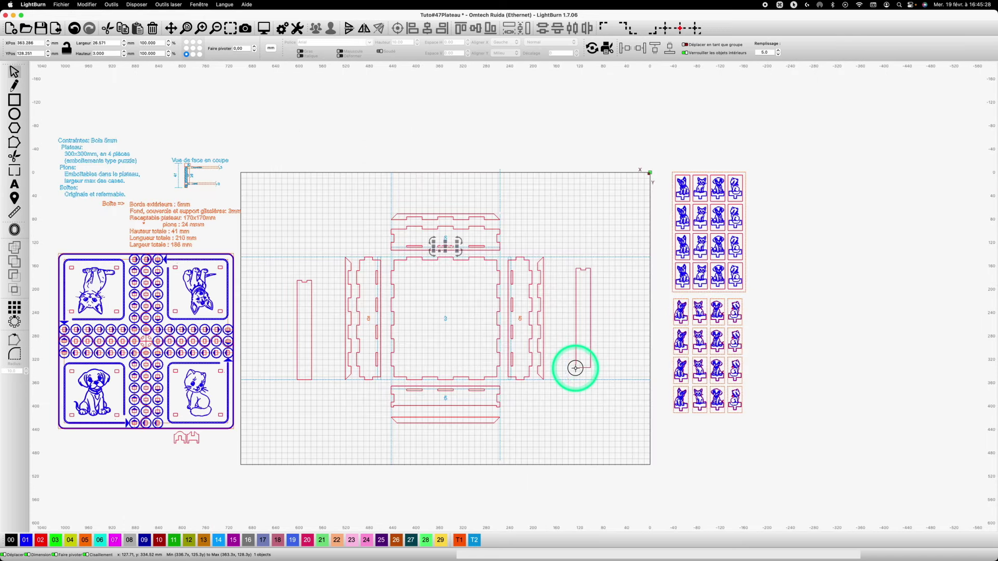
pyautogui.moveTo(575, 368); pyautogui.dragTo(552, 379)
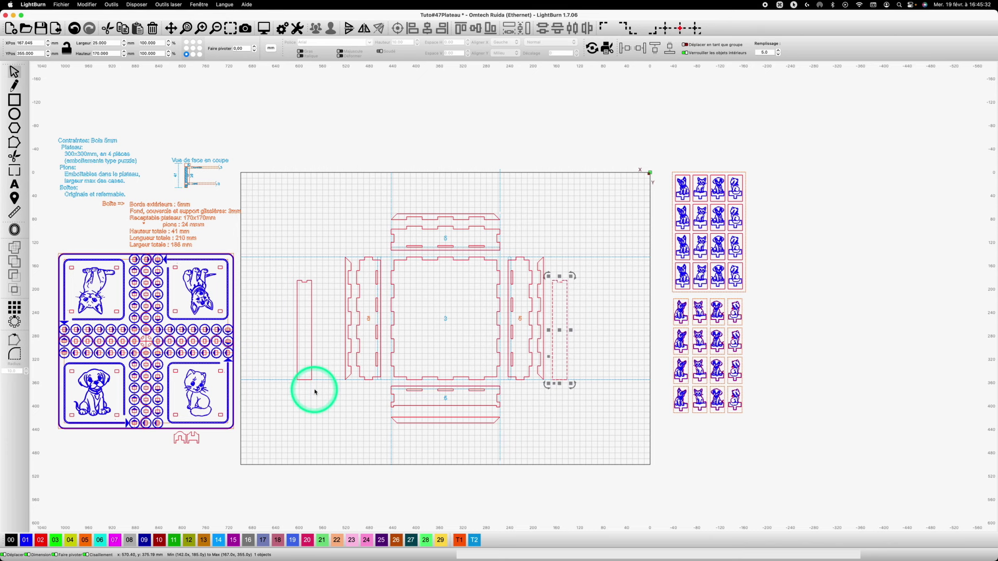
pyautogui.moveTo(310, 379); pyautogui.dragTo(339, 381)
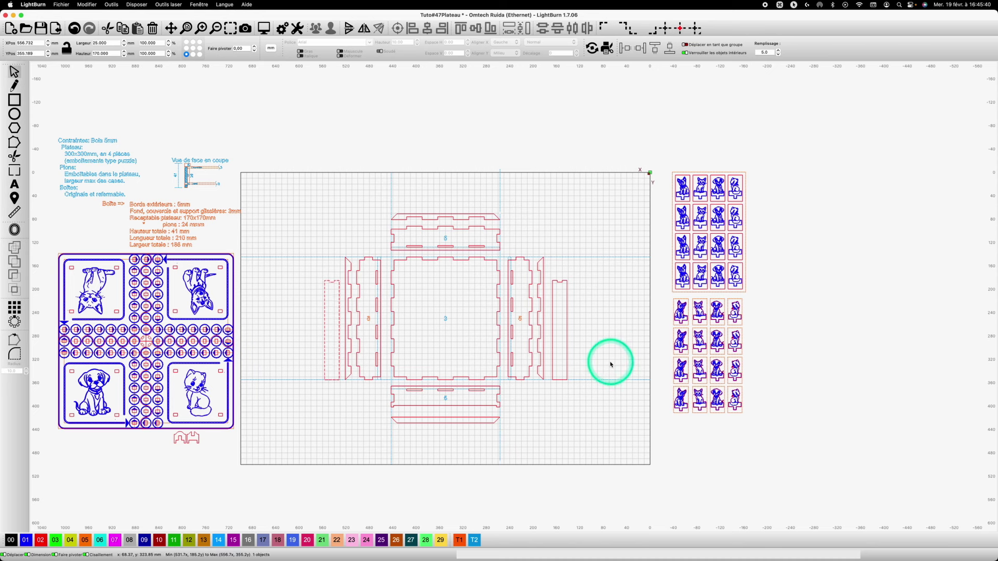
pyautogui.click(610, 359)
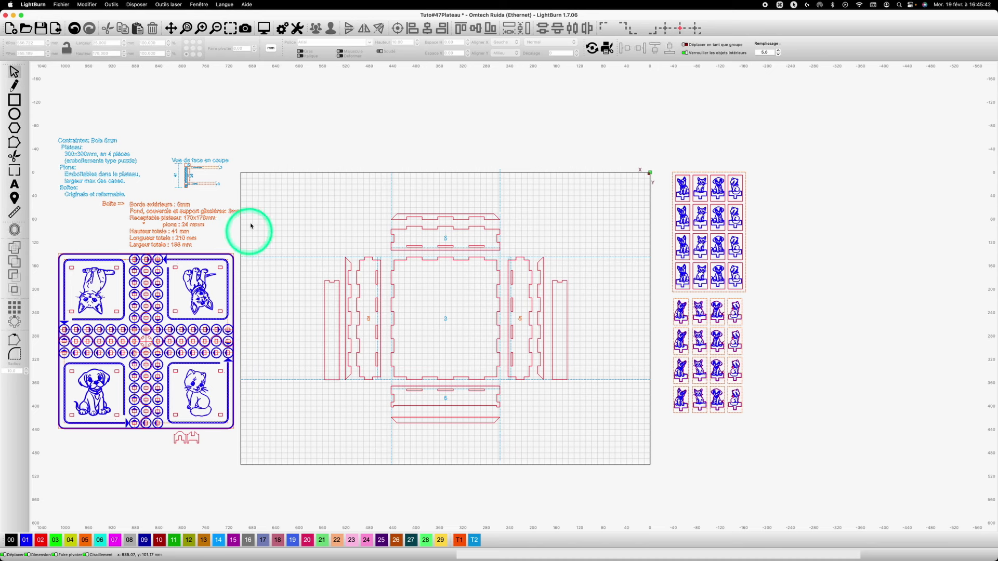
# - Draw a 176 × 25 mm rectangle above the upper mitred strip and centre it horizontally over the box
pyautogui.click(14, 99)
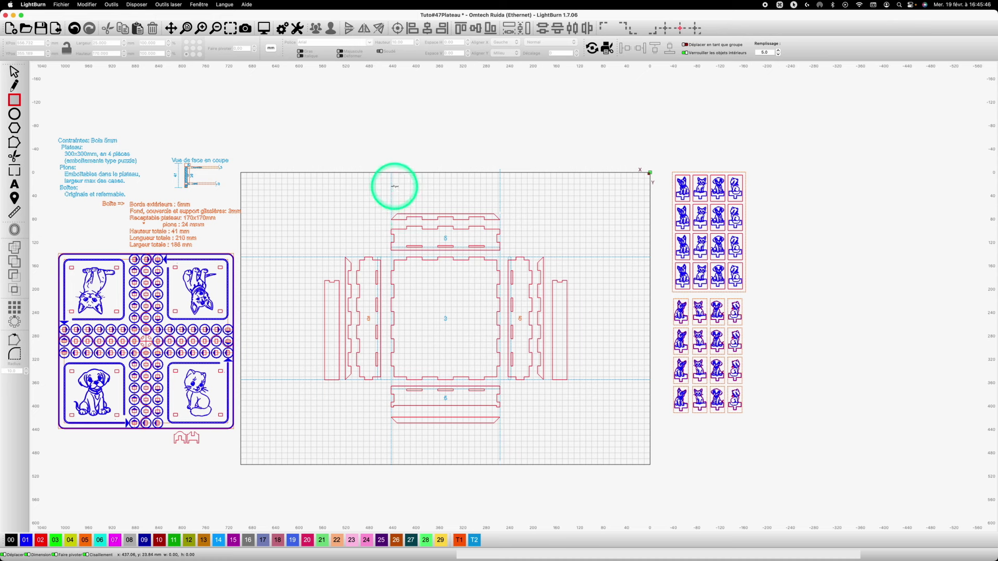
pyautogui.moveTo(449, 203); pyautogui.dragTo(485, 202)
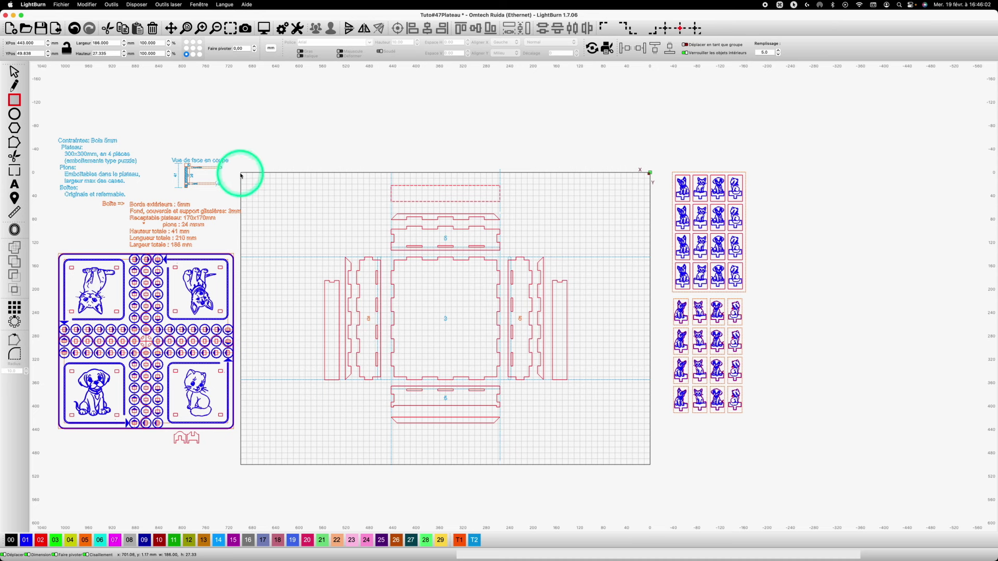
pyautogui.doubleClick(101, 43)
pyautogui.write('176')
pyautogui.press('Return')
pyautogui.scroll(1, 146, 136)
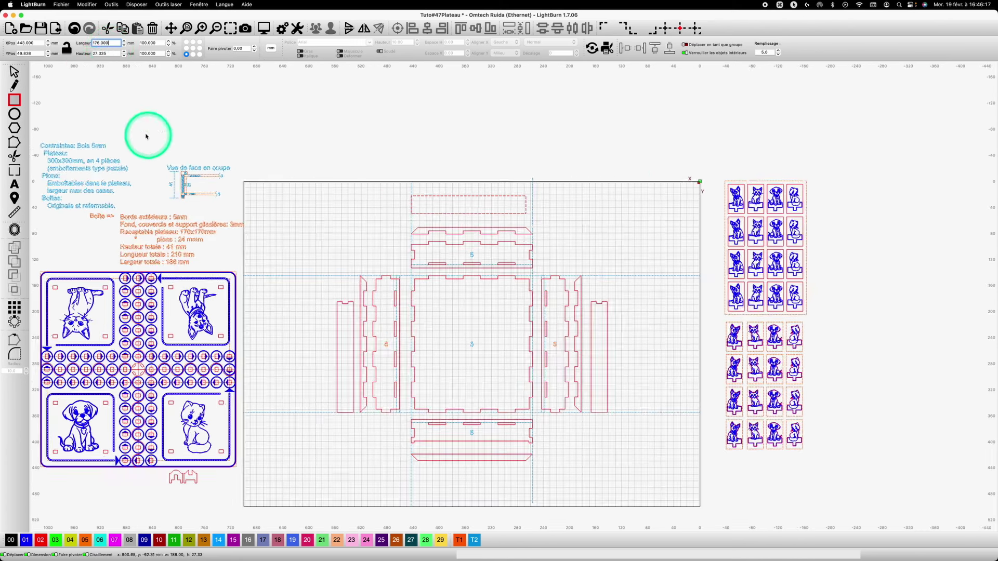
pyautogui.doubleClick(96, 54)
pyautogui.write('25')
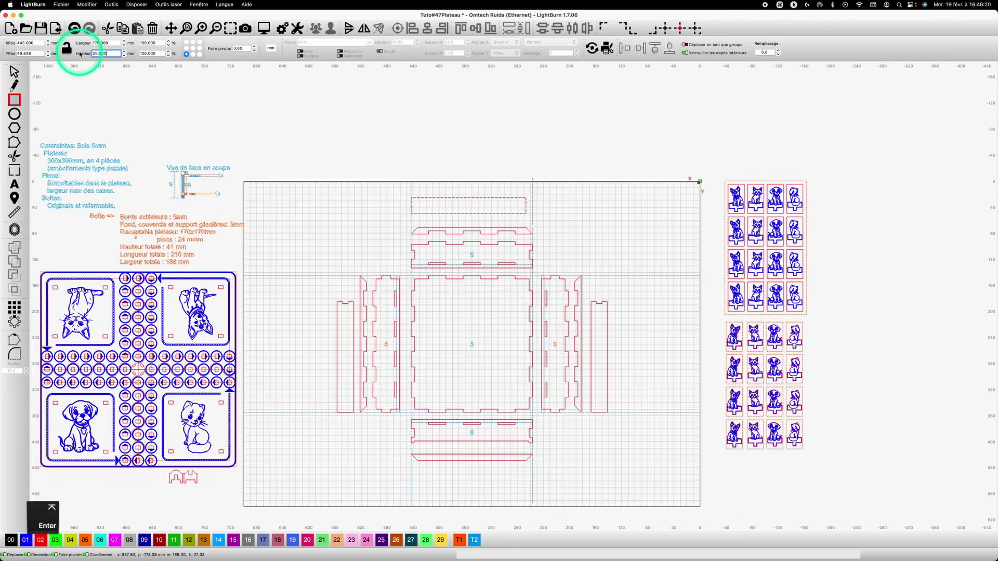
pyautogui.press('Return')
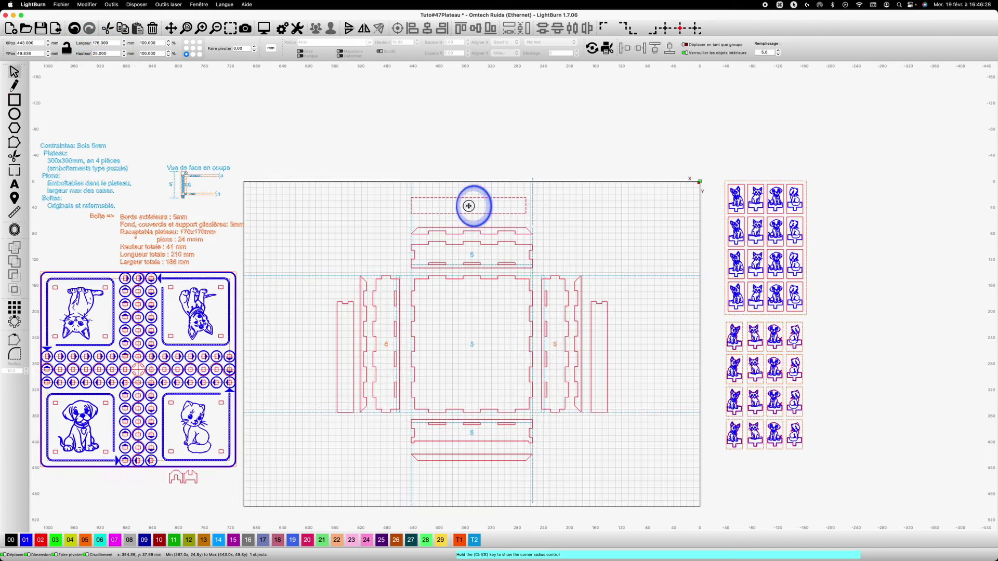
pyautogui.moveTo(468, 206); pyautogui.dragTo(471, 208)
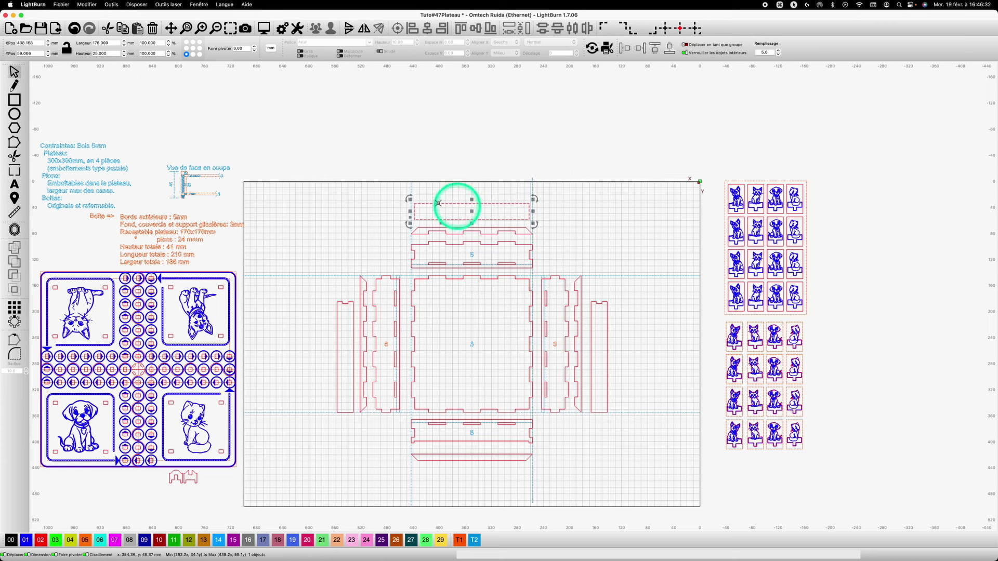
# - Draw a 3 × 25 mm rectangle left of the 176 × 25 mm rectangle and assign it to layer T1
pyautogui.click(330, 223)
pyautogui.click(15, 100)
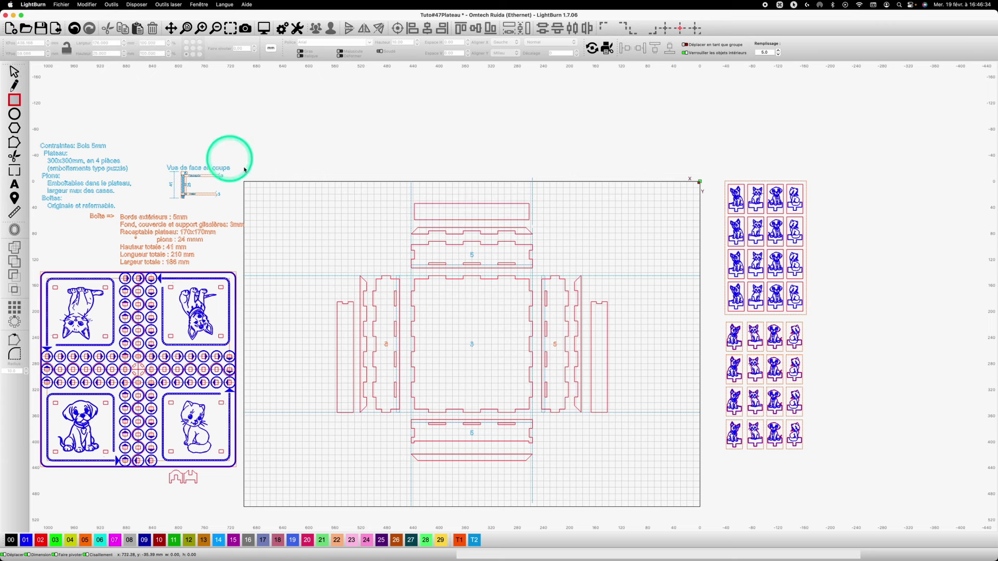
pyautogui.moveTo(340, 205); pyautogui.dragTo(345, 229)
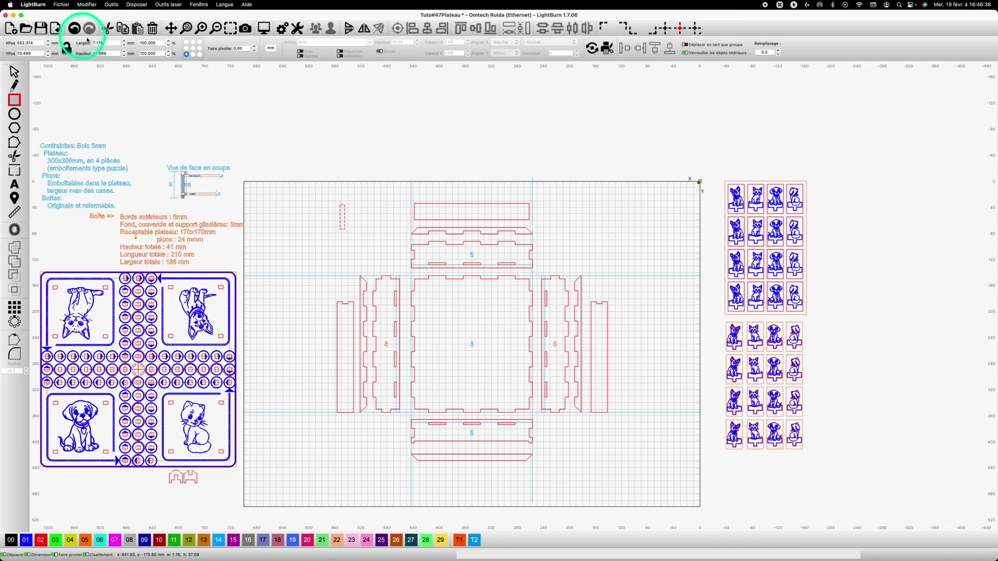
pyautogui.click(107, 43)
pyautogui.write('3')
pyautogui.click(109, 54)
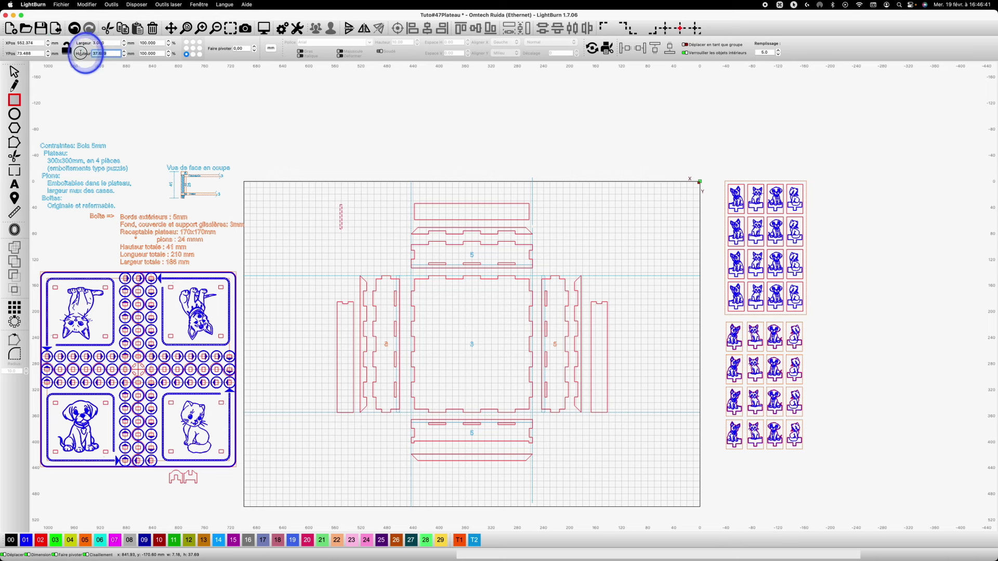
pyautogui.write('25')
pyautogui.press('Return')
pyautogui.click(459, 541)
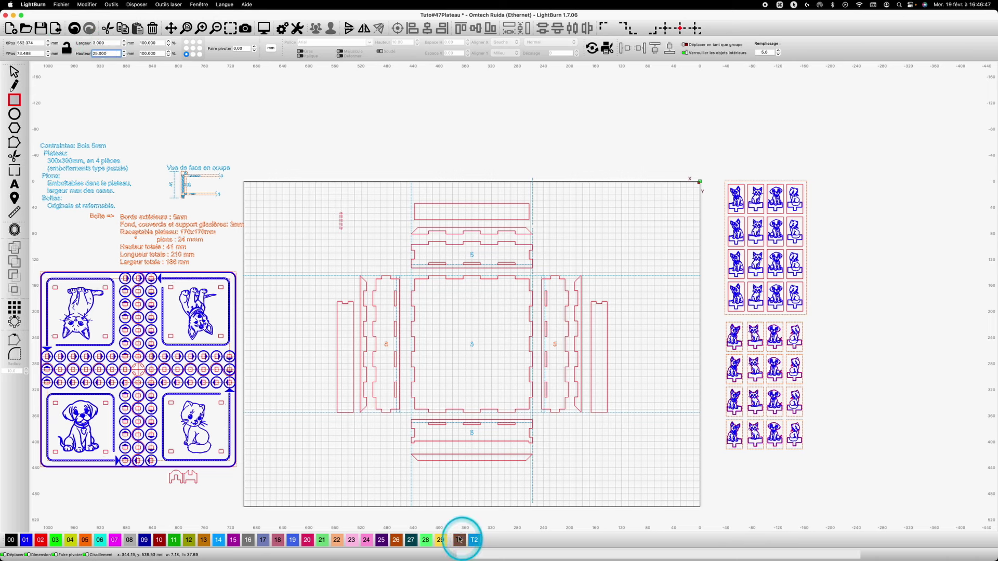
pyautogui.click(389, 299)
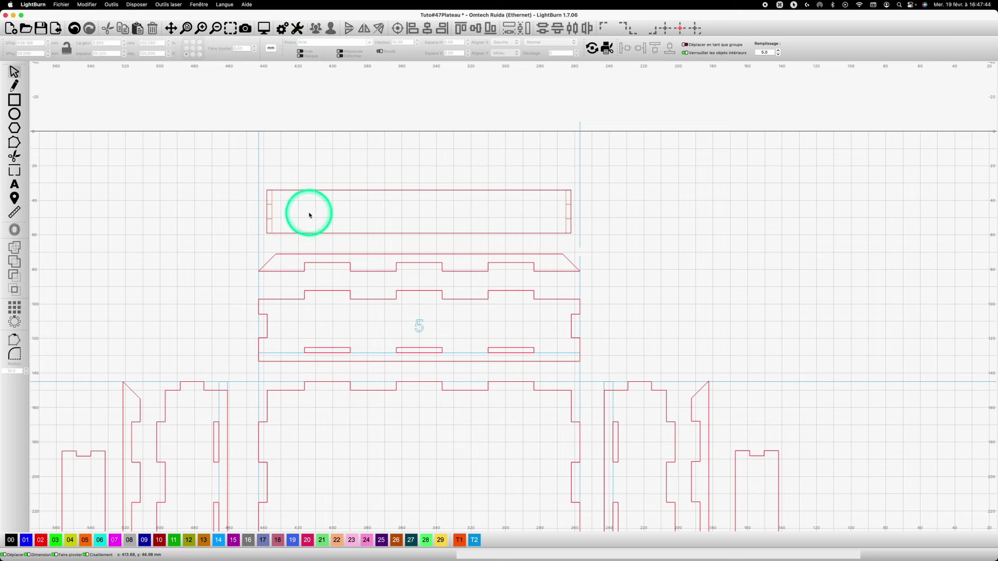
# - Delete the middle small rectangle at each end of the 176 × 25 mm rectangle and weld the four corner ones with it to form end tabs
pyautogui.moveTo(307, 211); pyautogui.dragTo(269, 214)
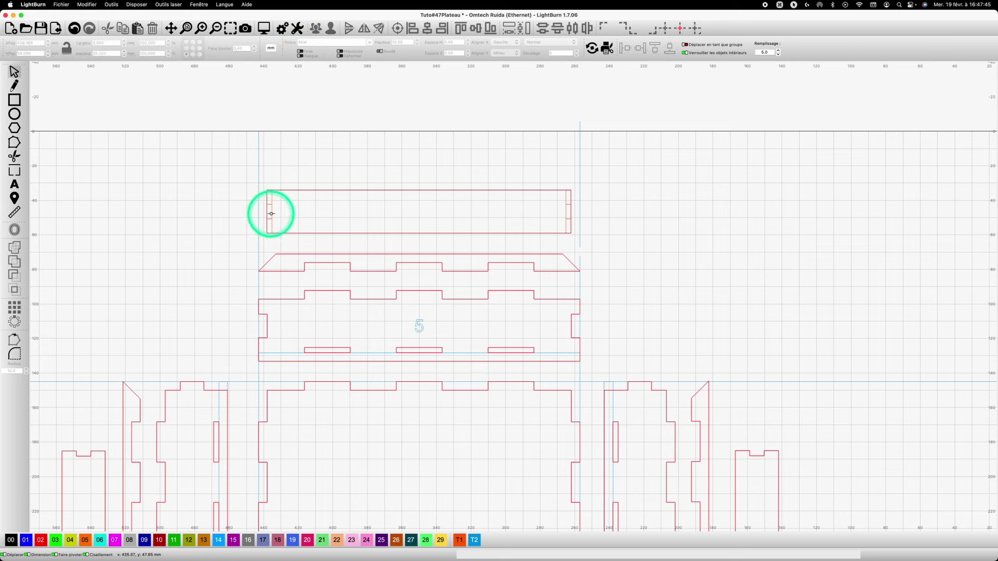
pyautogui.click(272, 213)
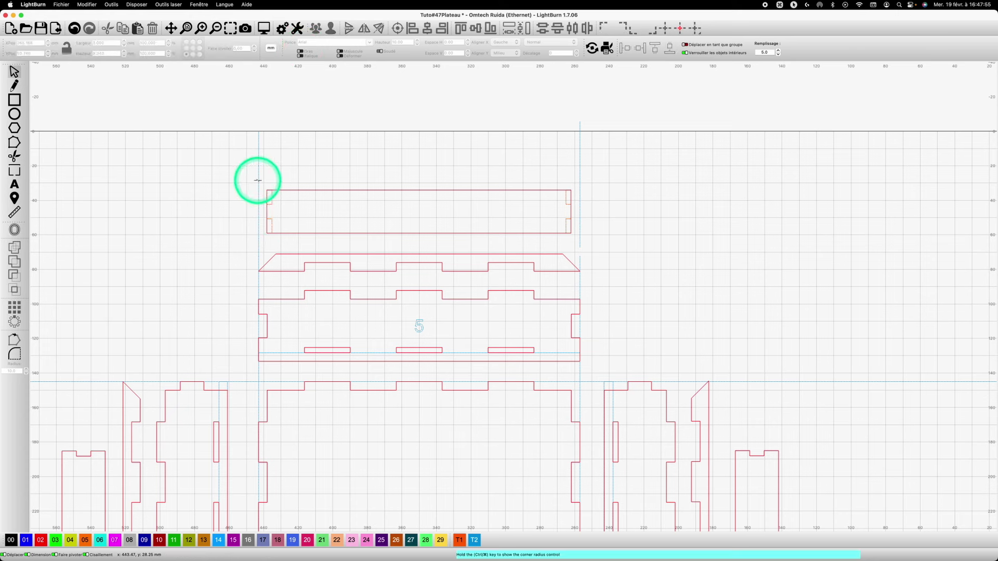
pyautogui.moveTo(263, 182); pyautogui.dragTo(580, 240)
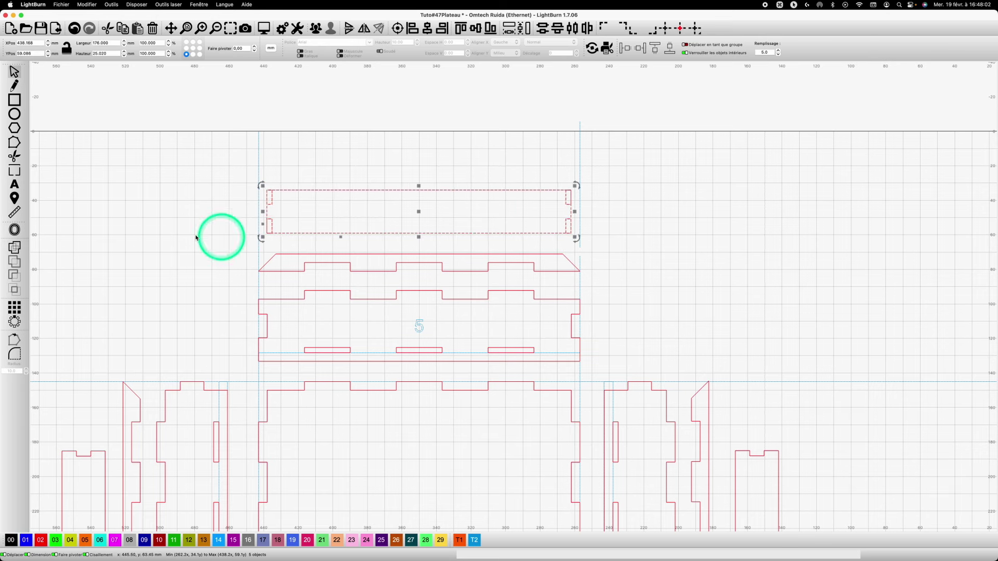
pyautogui.click(13, 249)
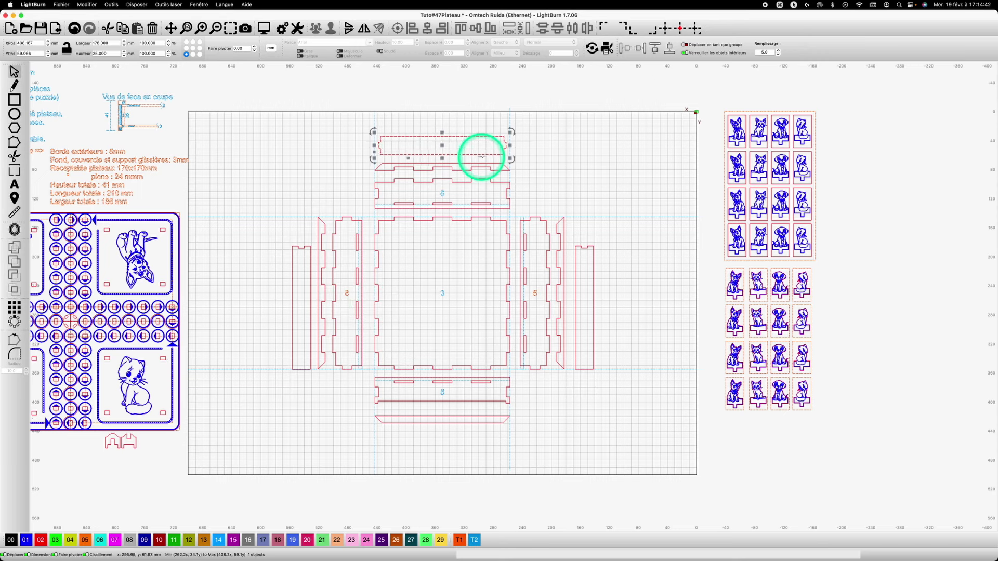
# - Draw a rectangle 175 mm wide and 205 mm high beyond the upper right of the box parts
pyautogui.scroll(1, 474, 228)
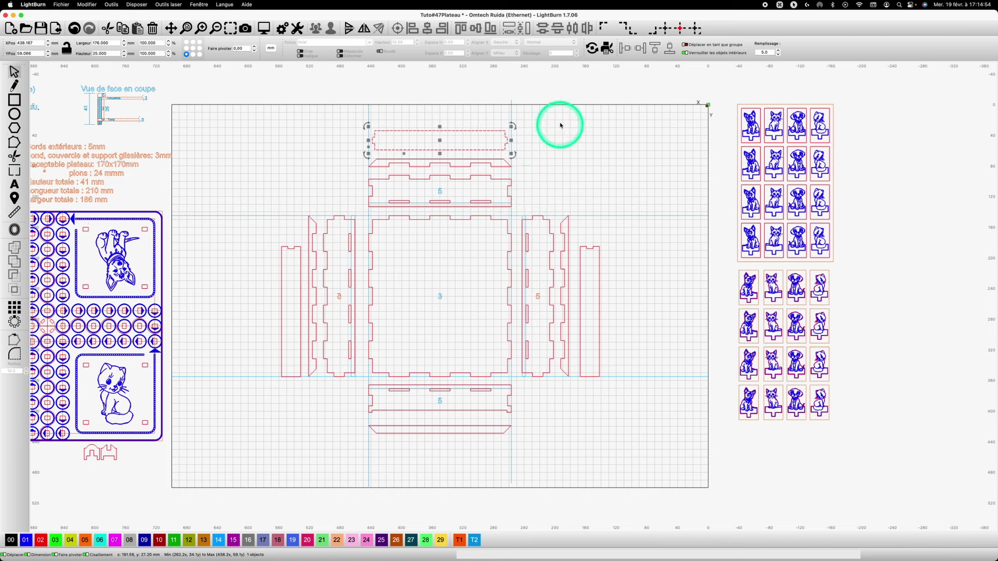
pyautogui.click(14, 99)
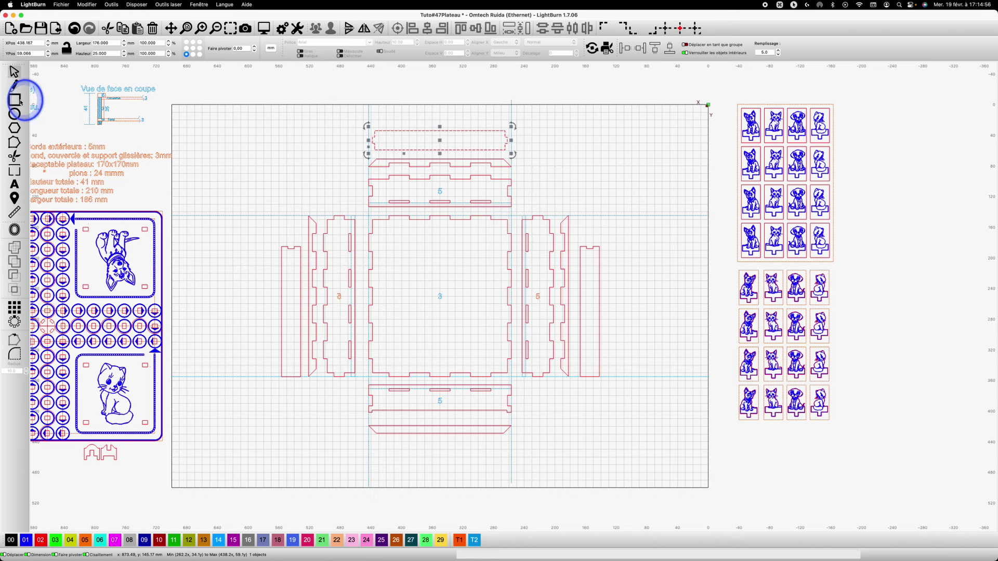
pyautogui.moveTo(550, 138); pyautogui.dragTo(681, 199)
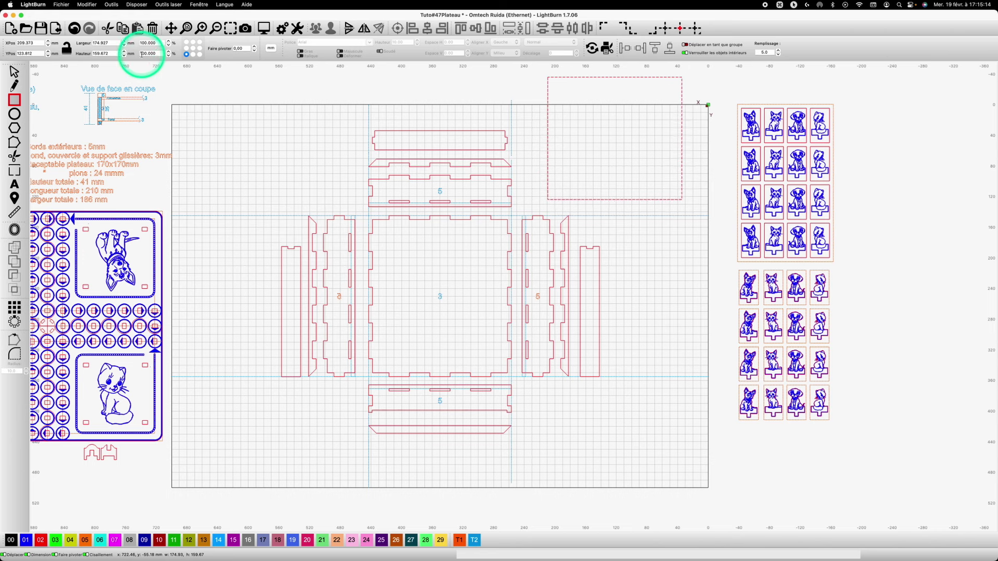
pyautogui.click(101, 43)
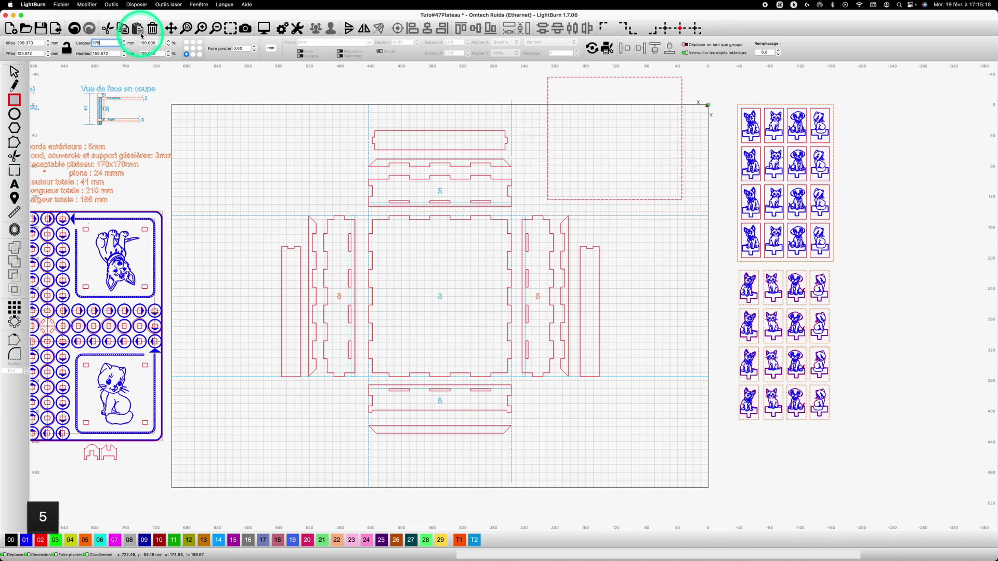
pyautogui.write('175')
pyautogui.click(106, 53)
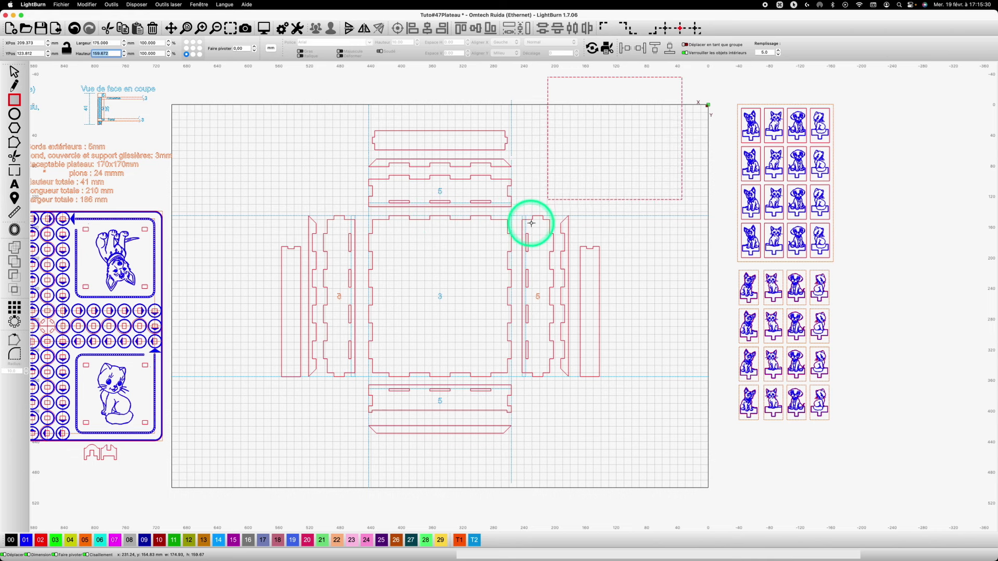
pyautogui.write('205')
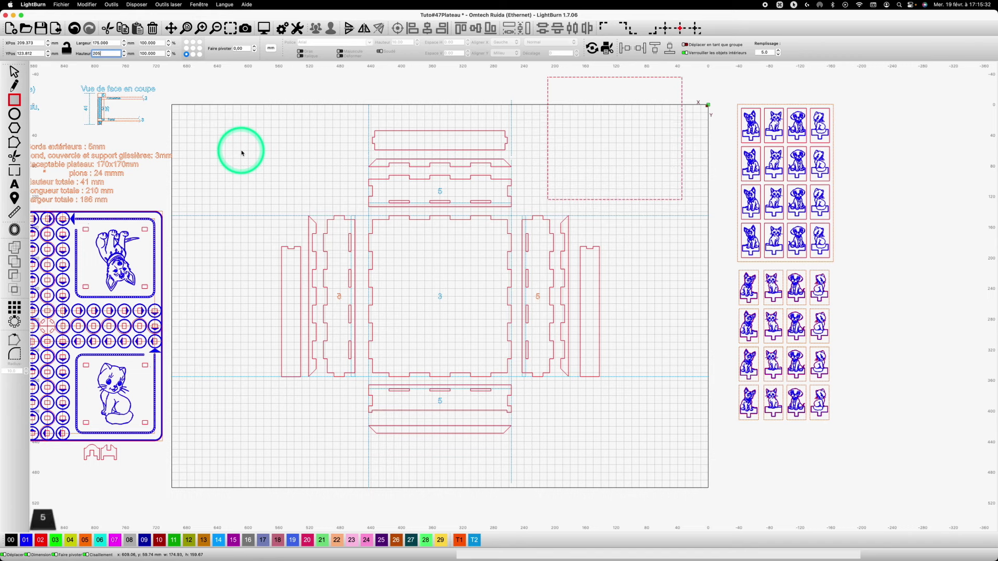
pyautogui.press('Return')
pyautogui.scroll(-3, 650, 233)
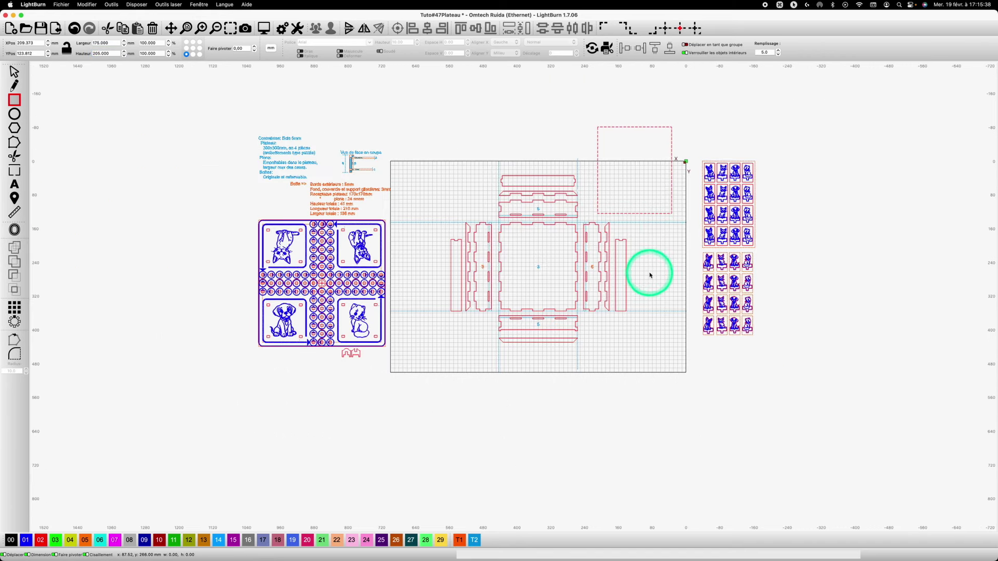
pyautogui.scroll(2, 643, 269)
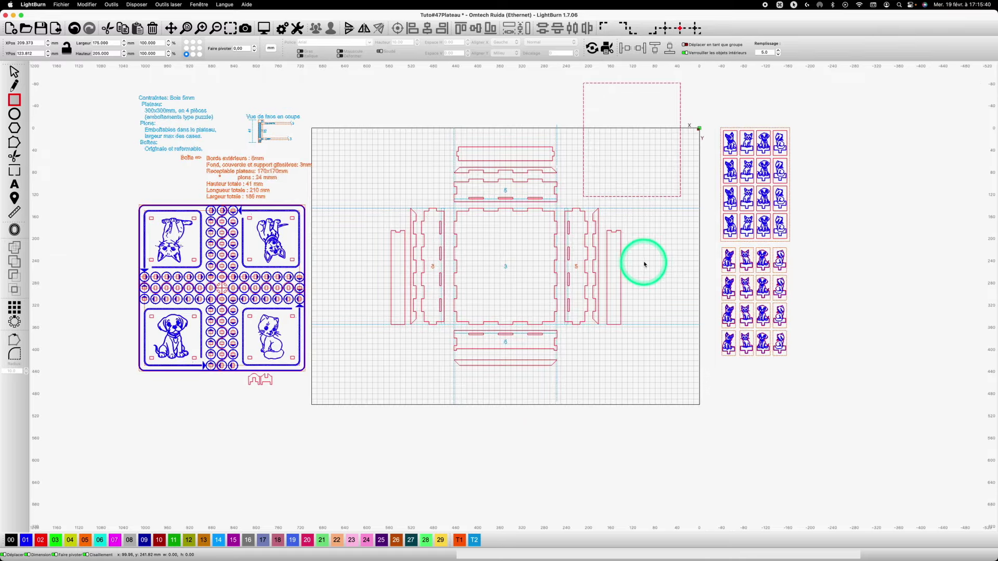